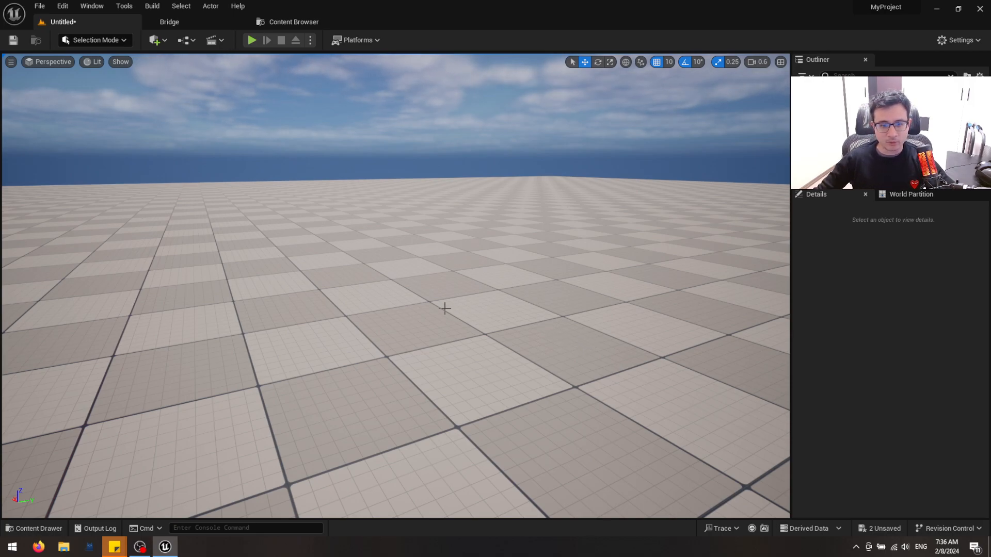
right_click_drag(426, 308, 381, 165)
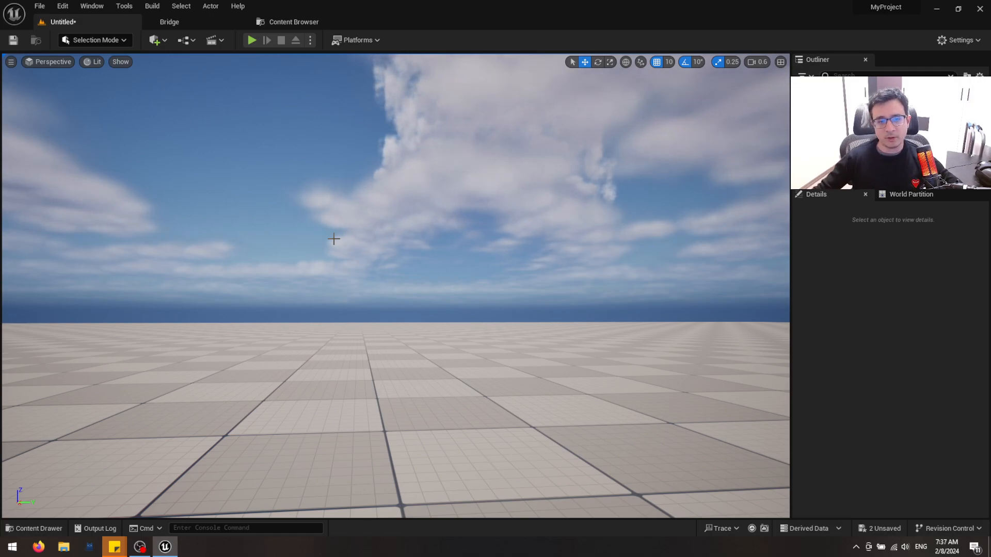
right_click_drag(461, 285, 444, 299)
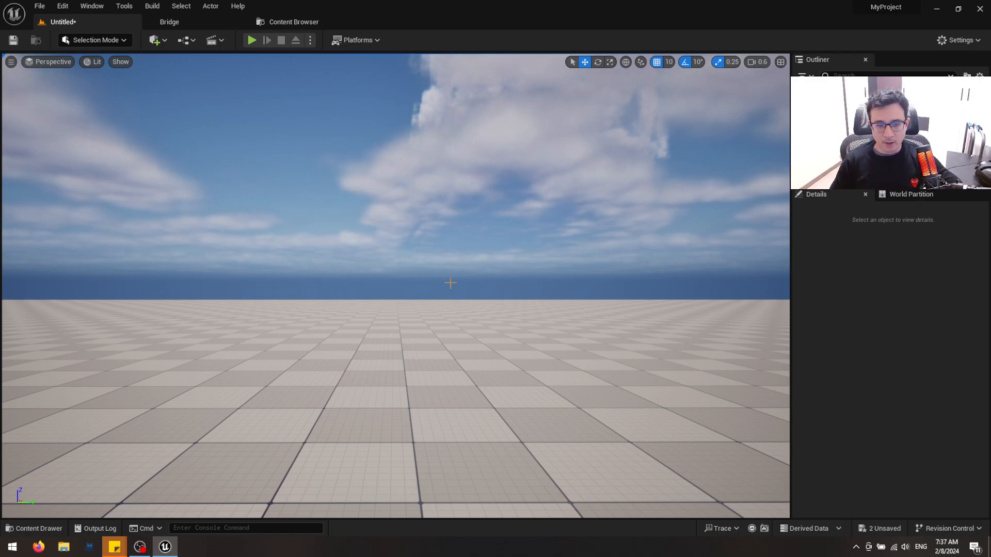
right_click_drag(499, 259, 515, 275)
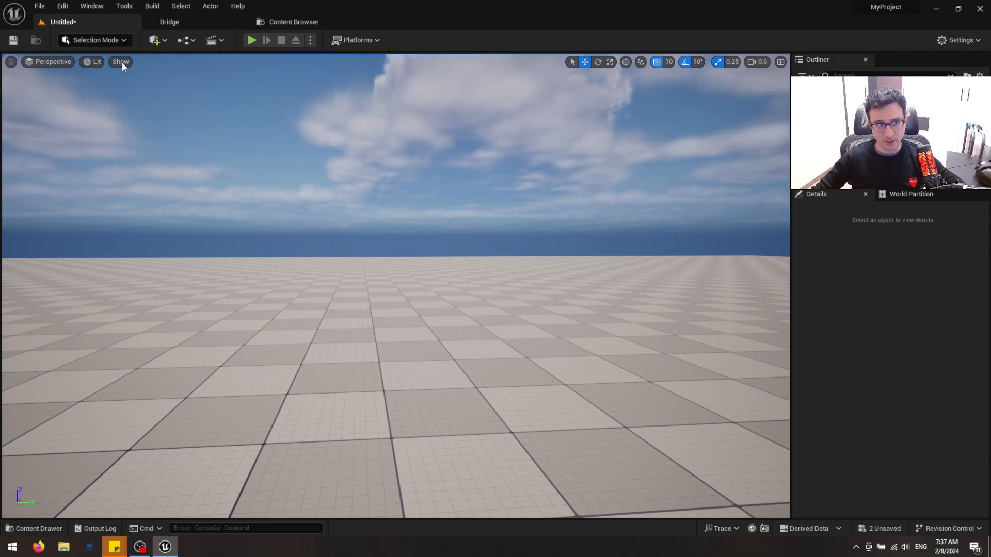
Switch the level editor from Selection mode to Modeling mode
left_click(100, 42)
left_click(90, 98)
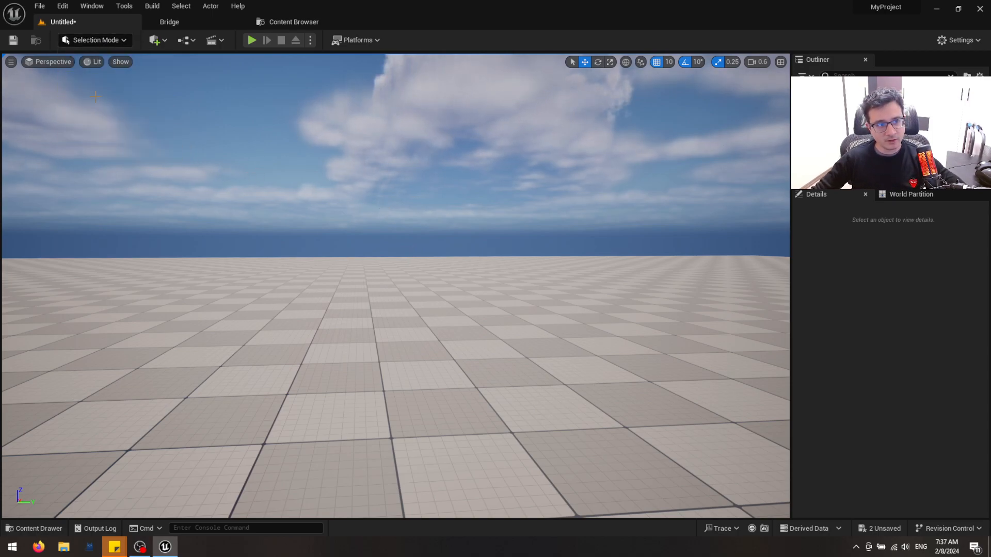
right_click_drag(570, 329, 596, 348)
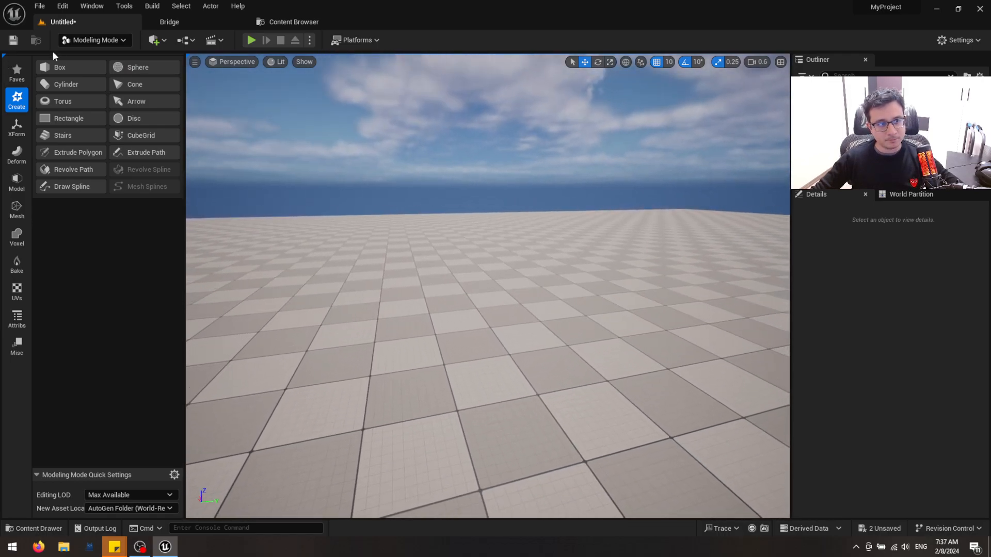
left_click(80, 40)
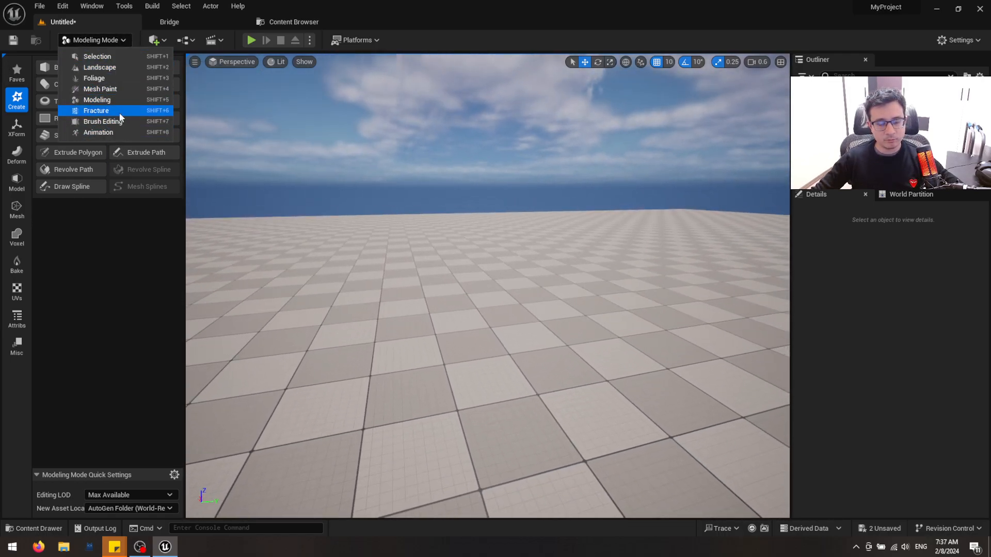
left_click(121, 40)
left_click(121, 40)
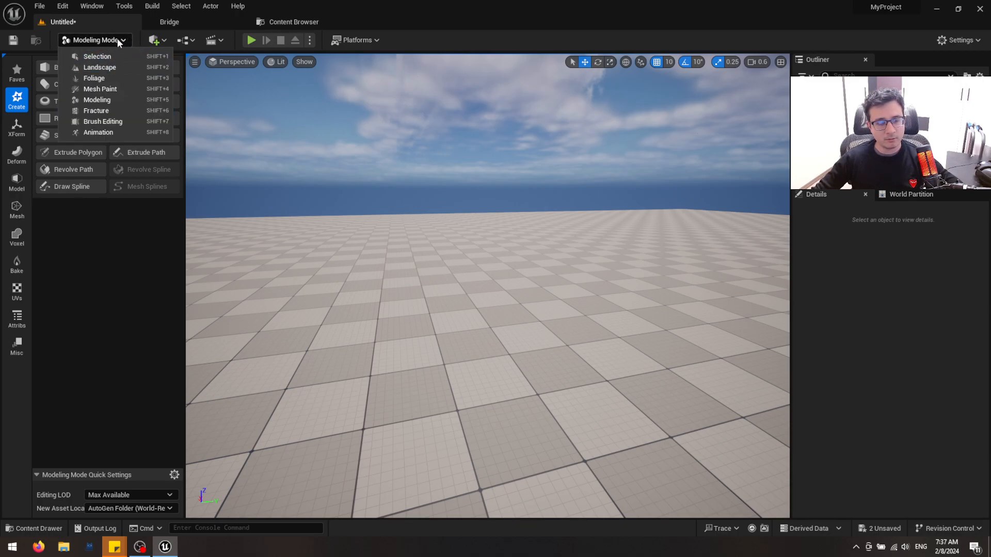
left_click(97, 100)
Create a 100 × 100 × 100 static mesh box on the ground at about 830, 110, 0
right_click_drag(465, 361, 467, 356)
left_click(59, 67)
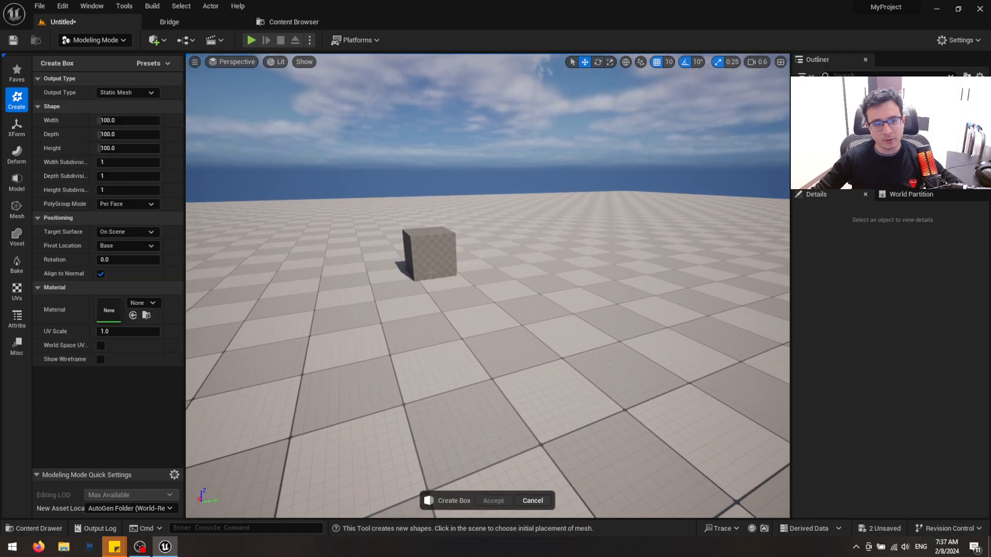
left_click(456, 333)
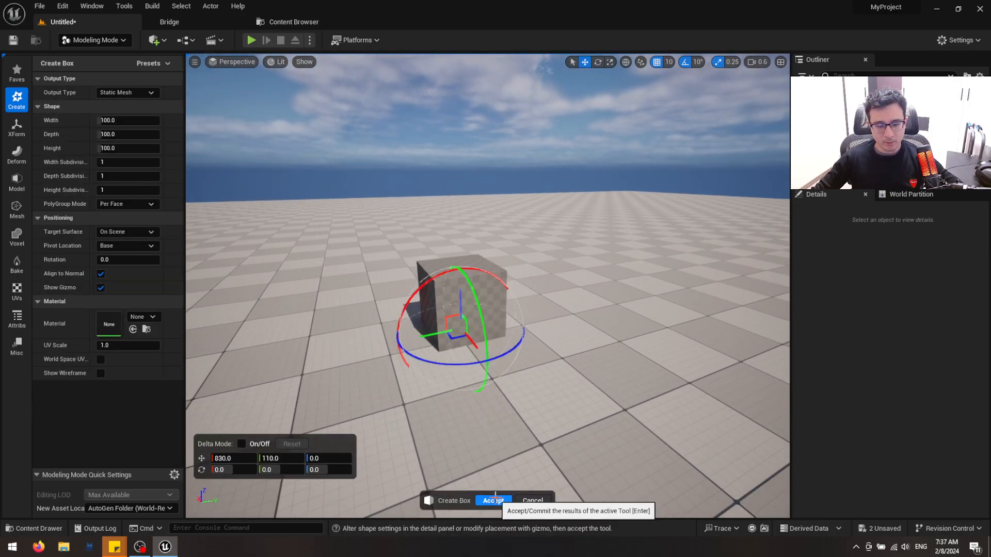
left_click(495, 499)
right_click_drag(552, 354, 547, 354)
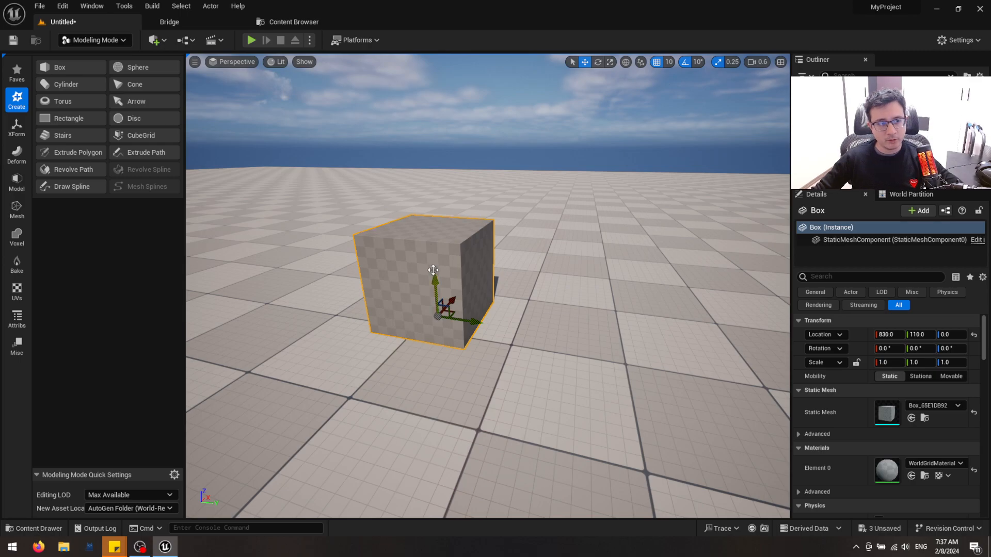
Move the box along the Y axis to location 80
right_click_drag(433, 270, 462, 292)
key("ctrl+space")
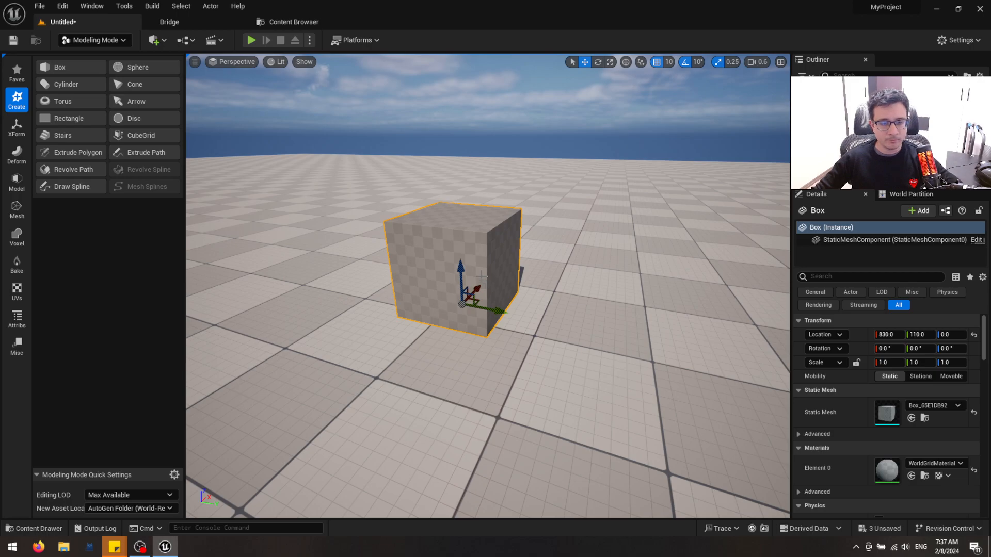
right_click_drag(482, 283, 482, 292)
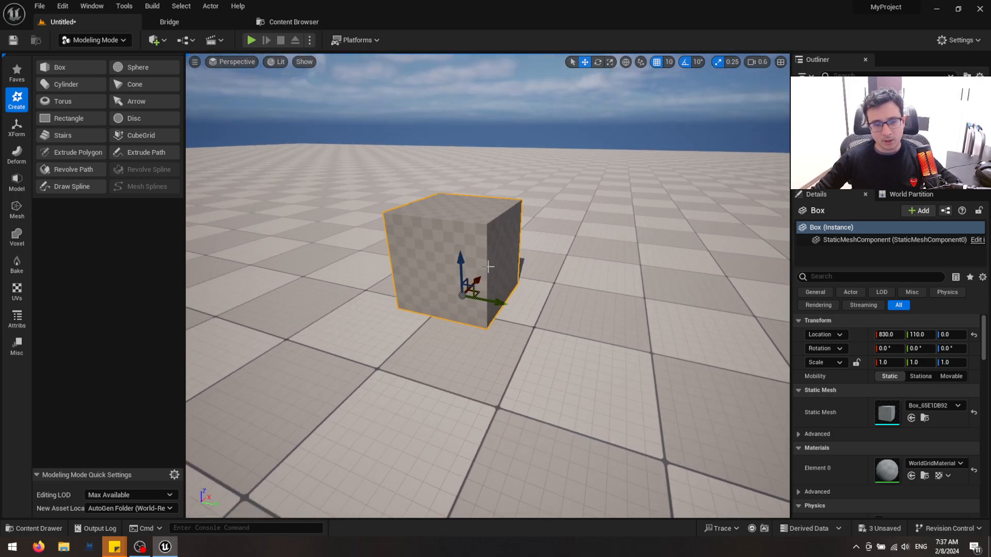
left_click_drag(494, 305, 467, 313)
key("ctrl+space")
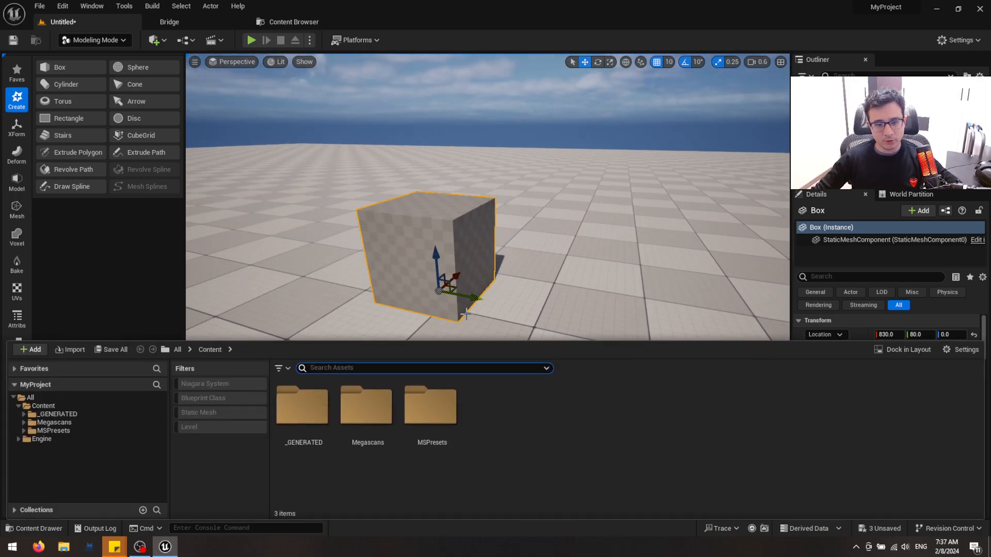
key("ctrl+space")
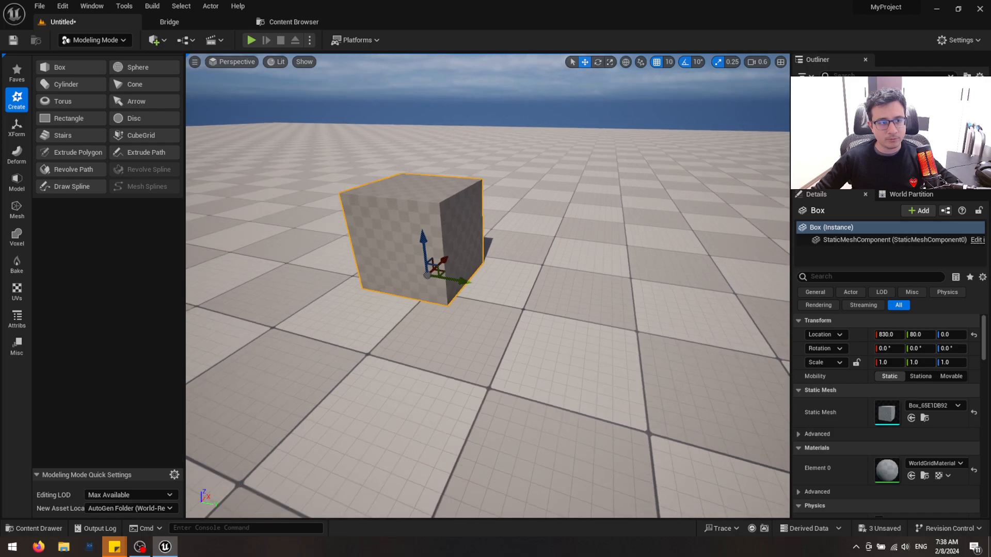
Edit the box's pivot, offsetting it outside the mesh to 850, 230, 0
left_click(16, 126)
left_click(74, 102)
right_click_drag(502, 346, 495, 385)
left_click_drag(434, 361, 635, 410)
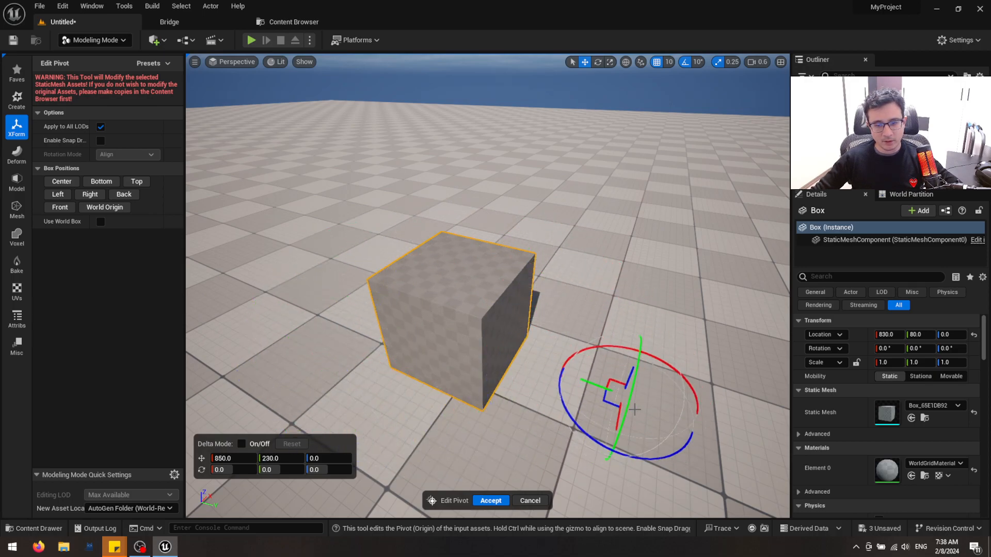
left_click(491, 500)
Try rotating the box around its offset pivot
mouse_move(554, 366)
right_mouse_down()
mouse_move(593, 364)
mouse_move(553, 366)
right_mouse_up()
key("e")
mouse_move(498, 371)
left_mouse_down()
mouse_move(441, 364)
mouse_move(514, 372)
mouse_move(465, 367)
mouse_move(490, 364)
left_mouse_up()
key("w")
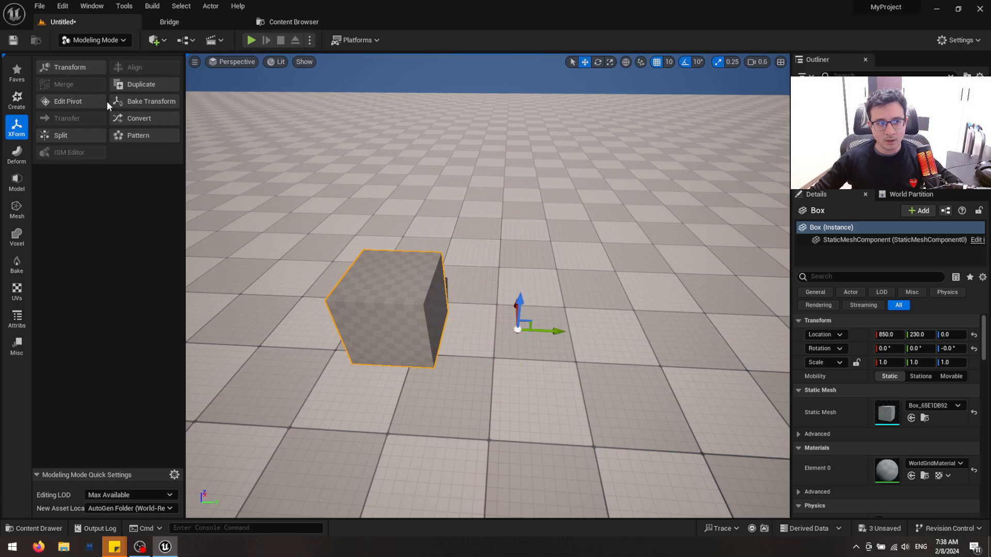
Try the Center, Right, Left and World Origin pivot positions on the box, and set its pivot to Bottom
left_click(82, 102)
right_click_drag(436, 279, 518, 309)
left_click(58, 182)
left_click(106, 183)
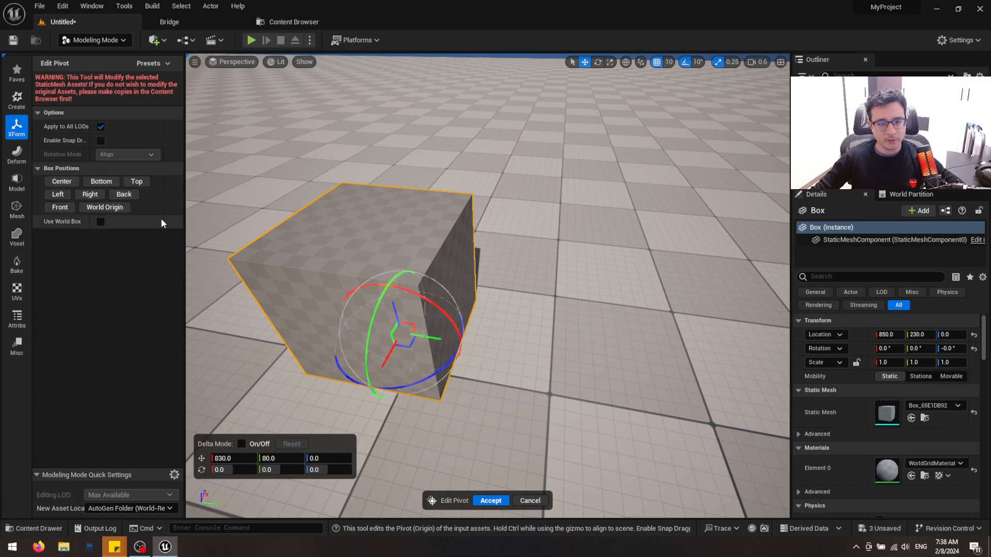
left_click(90, 195)
left_click(58, 194)
left_click(98, 209)
right_click_drag(487, 286, 593, 343)
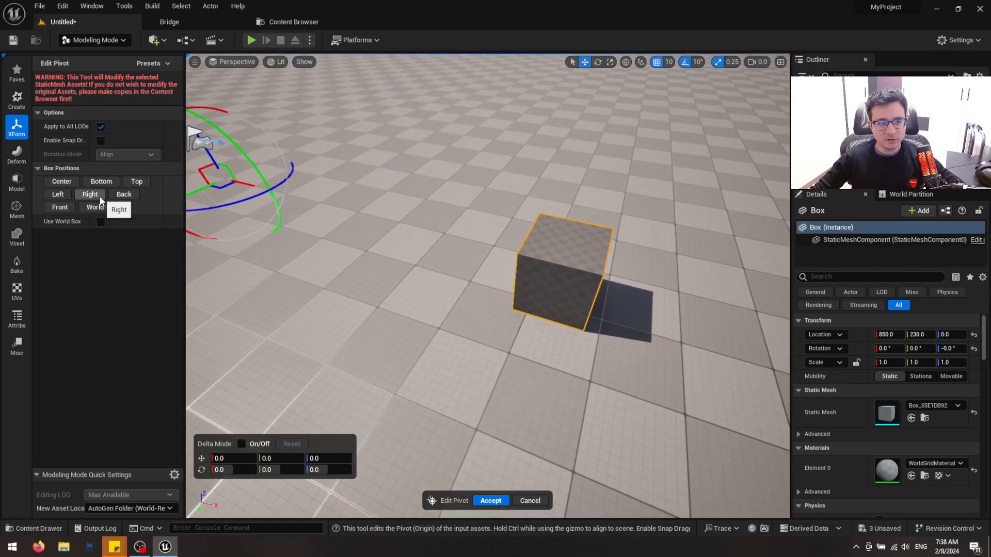
left_click(101, 182)
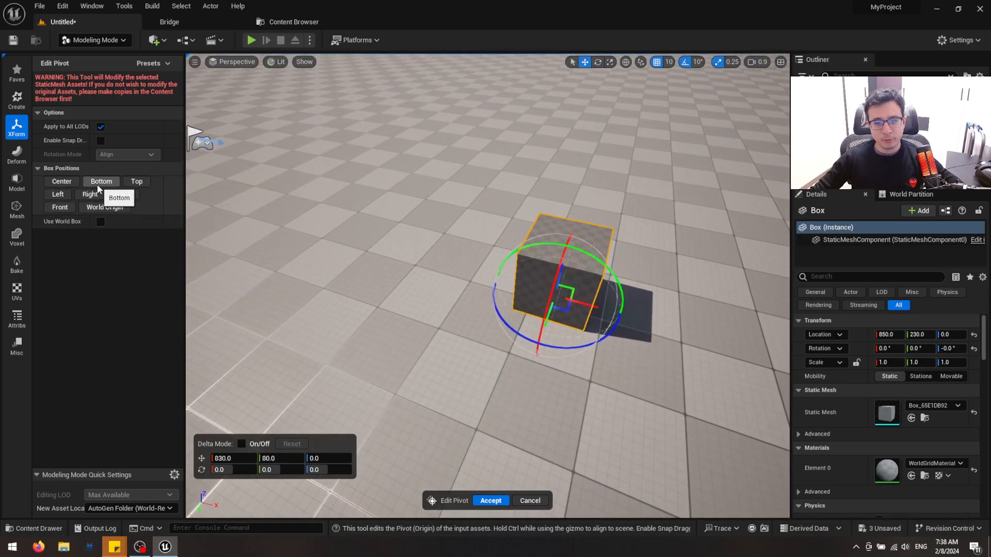
right_click_drag(495, 309, 454, 289)
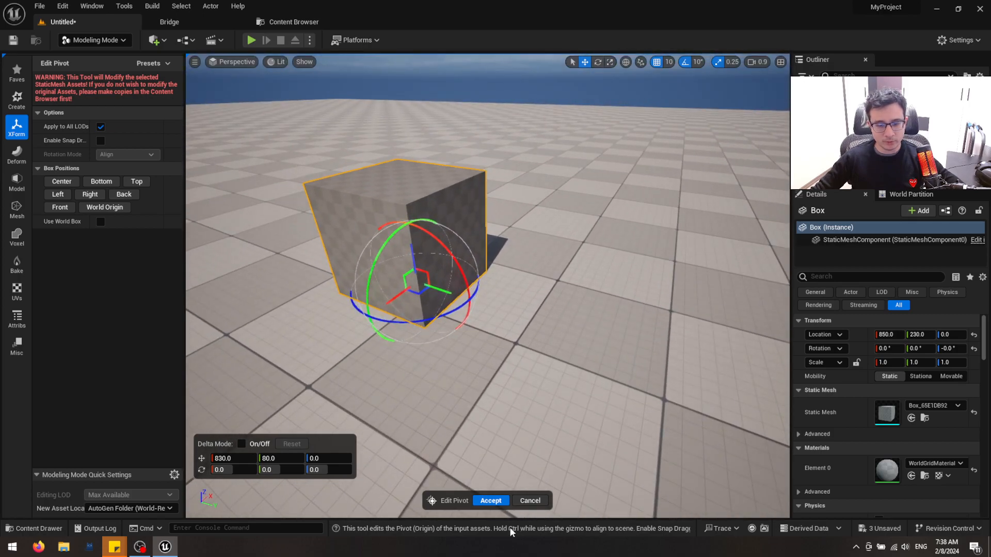
left_click(490, 500)
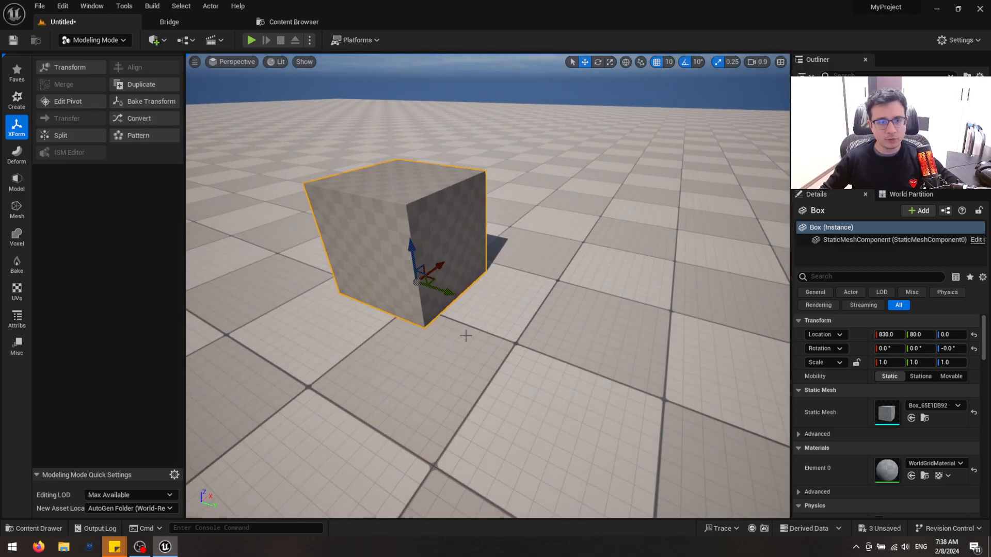
Duplicate the box as a new mesh with inputs deleted, and locate its asset in the Content Browser
right_click_drag(505, 344, 547, 359)
key("s")
scroll(511, 332, "up", 5)
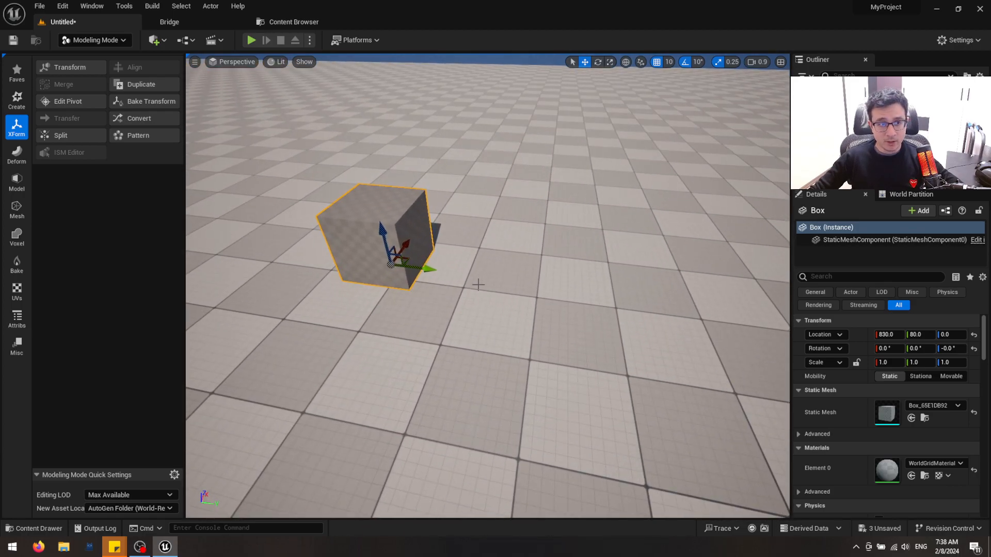
left_click(148, 89)
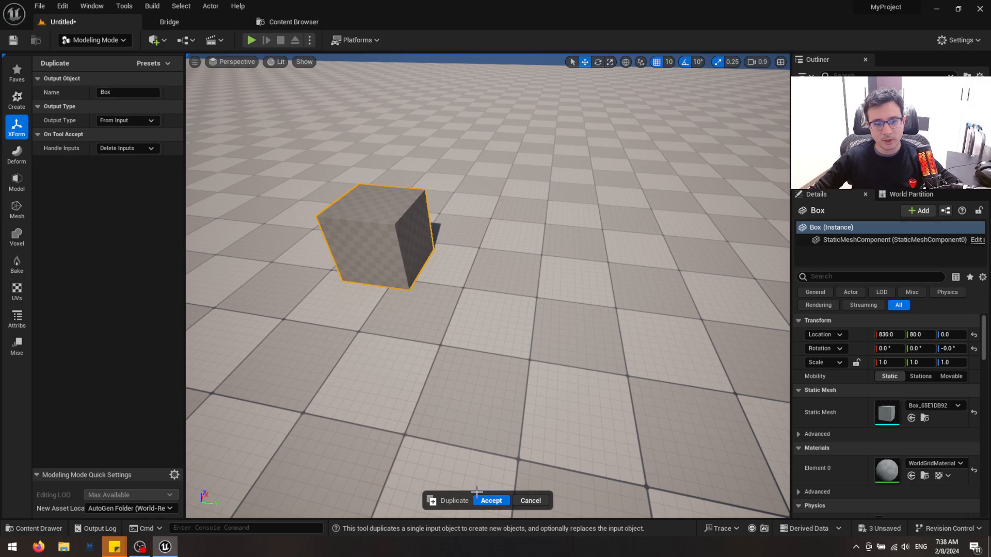
left_click(495, 497)
key("ctrl+b")
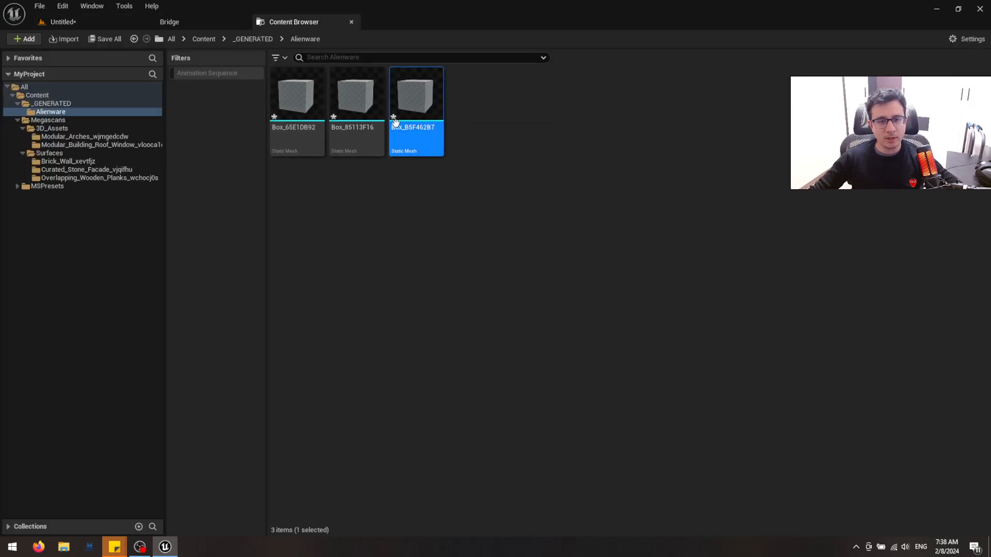
Return to the level and move the duplicated box along the Y axis to 0
left_click(99, 17)
left_click_drag(414, 266, 362, 279)
right_click_drag(351, 217, 347, 253)
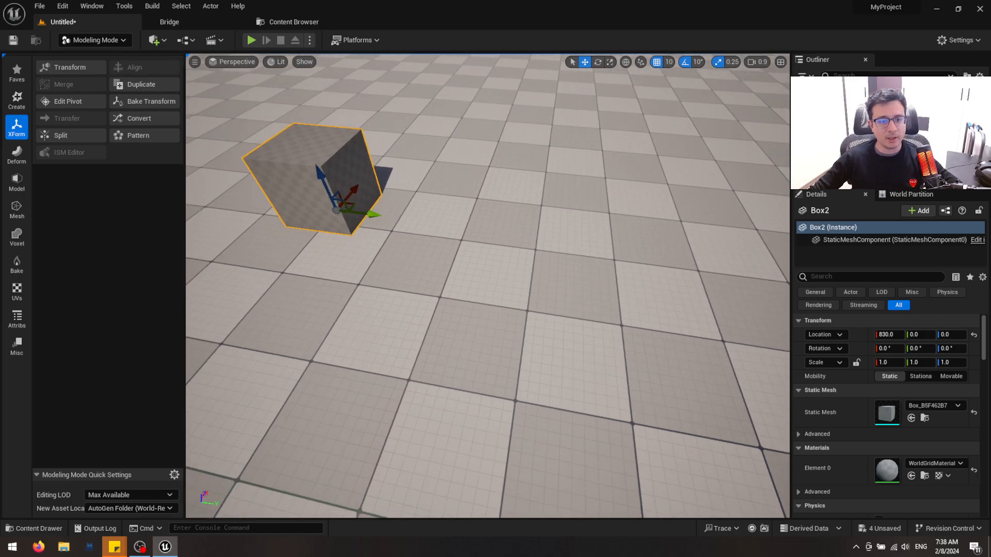
key("ctrl+space")
right_click_drag(355, 179, 354, 178)
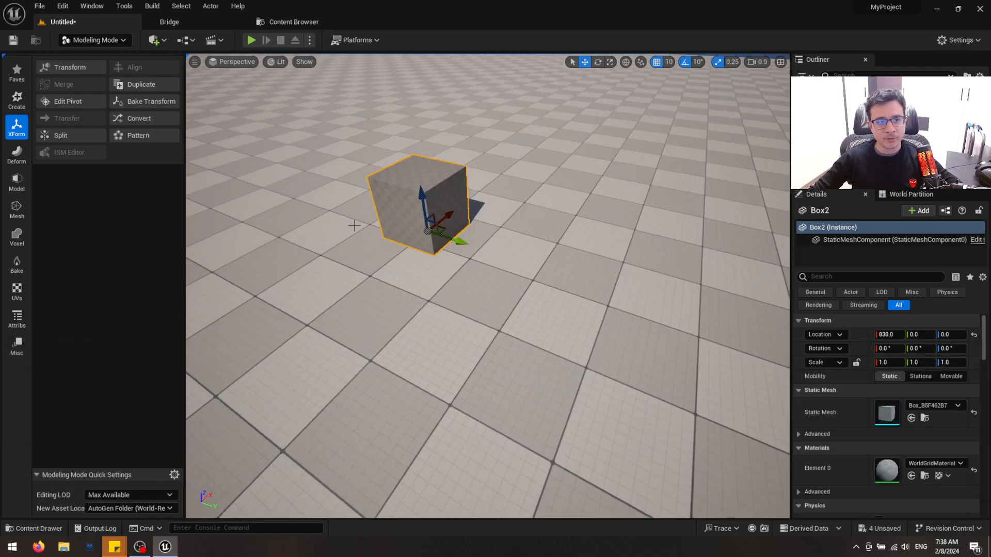
Duplicate the box's mesh asset in the Content Browser and place the copy in the level at about 820, 240, 0
key("ctrl+space")
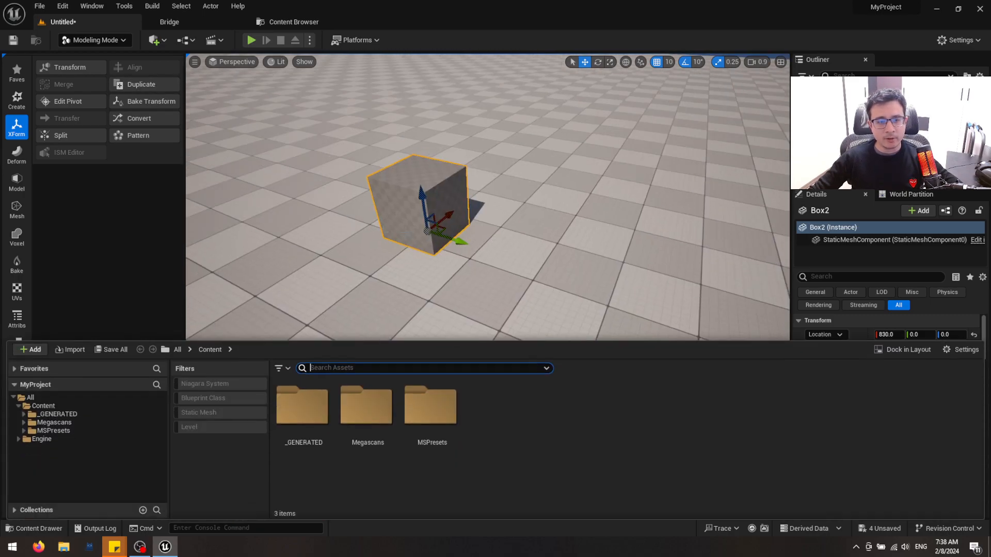
left_click(274, 24)
right_click(436, 107)
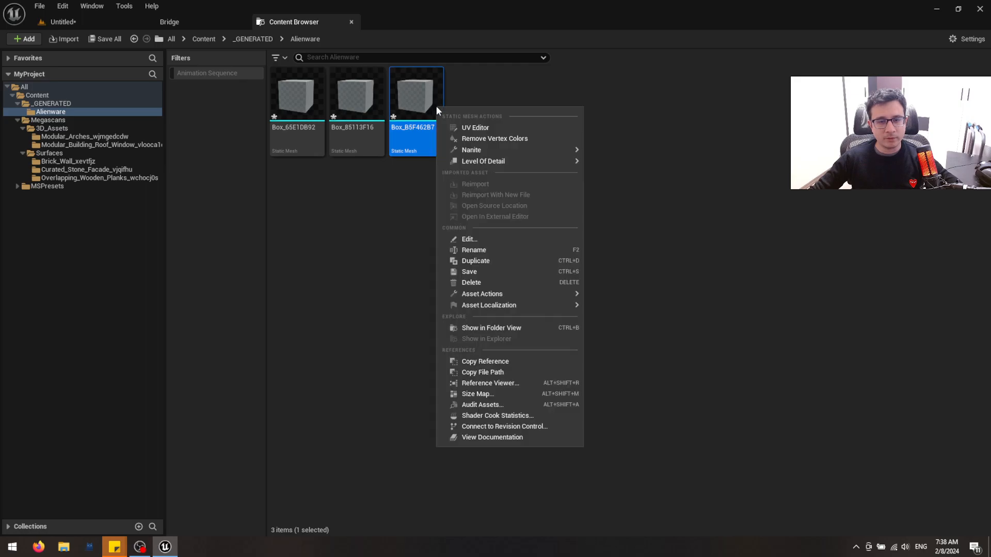
left_click(490, 262)
left_click_drag(474, 94, 568, 274)
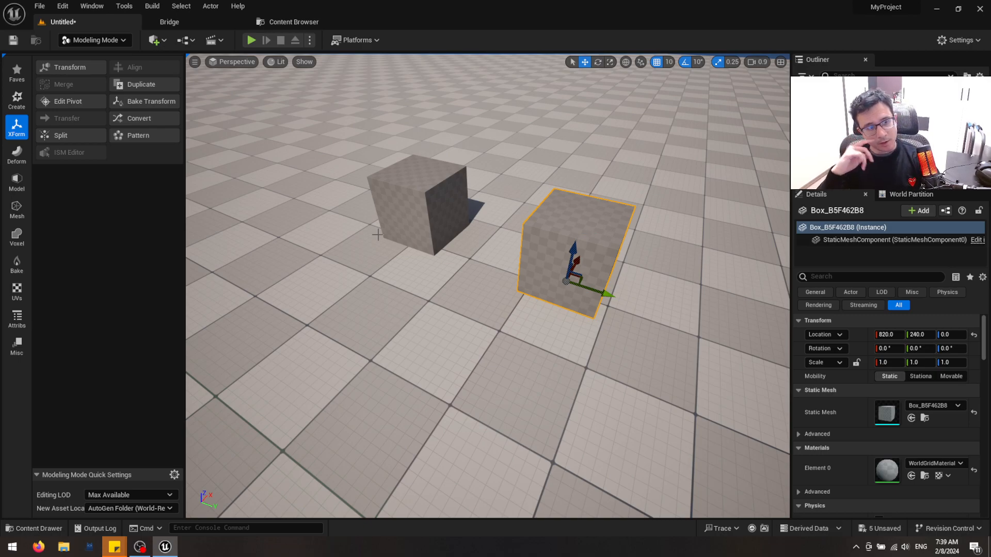
Delete the placed copy and preview a linear X-axis pattern of the remaining box with count 10 and extent 1000
key("Delete")
left_click(426, 215)
left_click_drag(427, 214, 425, 150)
left_click(139, 135)
mouse_move(464, 269)
right_mouse_down()
mouse_move(455, 242)
mouse_move(465, 265)
mouse_move(457, 263)
right_mouse_up()
key("s")
mouse_move(555, 300)
right_mouse_down()
mouse_move(539, 281)
mouse_move(555, 300)
right_mouse_up()
key("w")
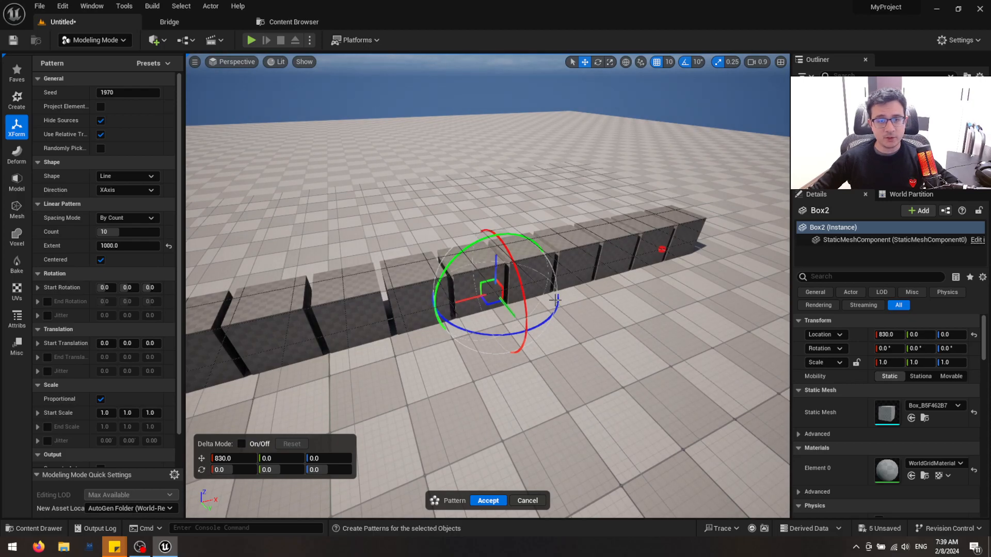
Switch to Bridge, remove the Wood and Roof search tags, and search the asset library for "ornament"
left_click(209, 22)
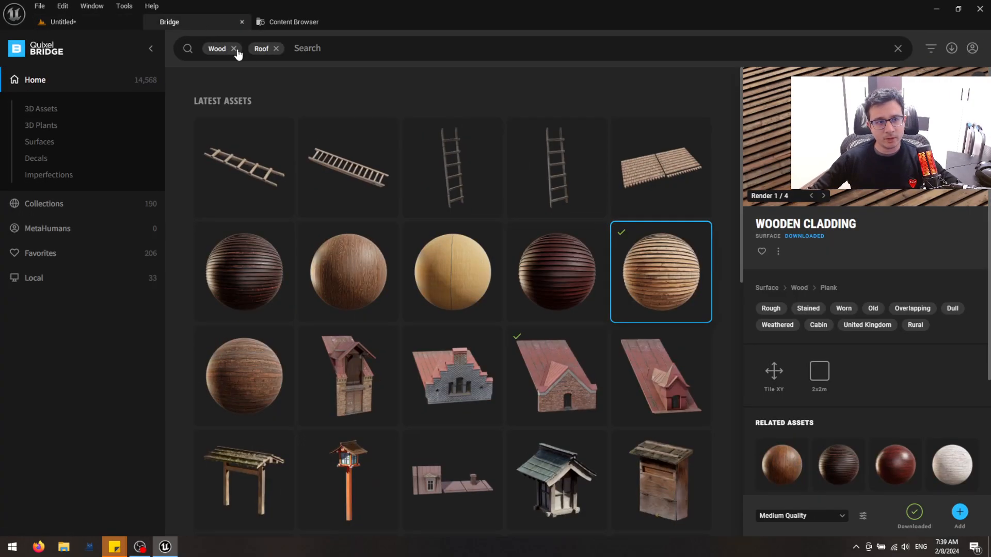
left_click(231, 48)
left_click(231, 49)
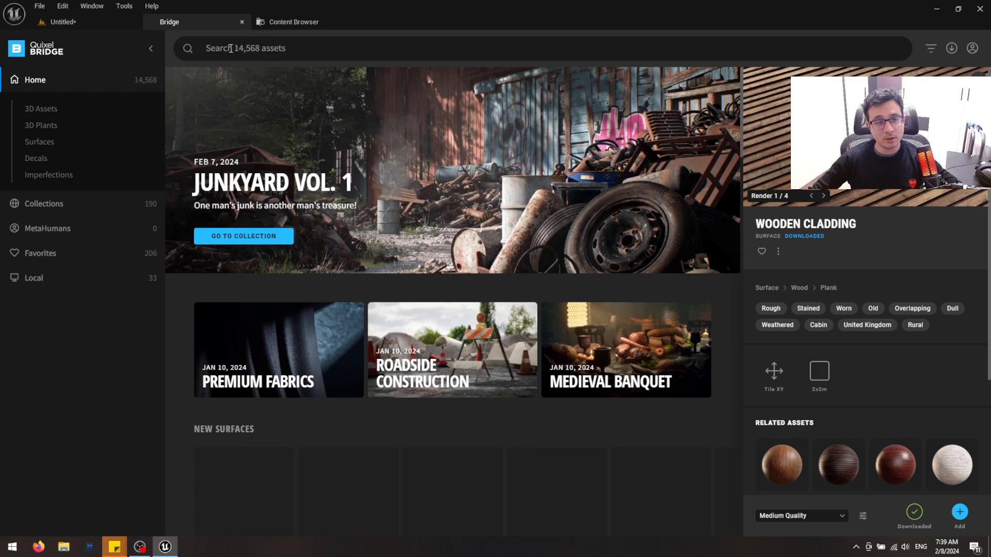
type("ornament")
key("Return")
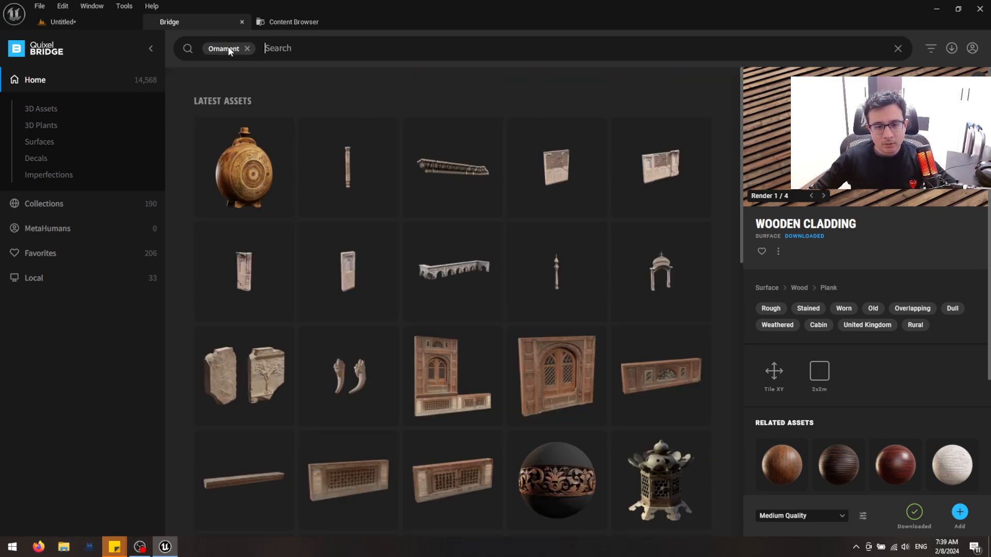
Download the Japanese Wooden Ornament at medium quality and add it to the project
scroll(356, 258, "down", 4)
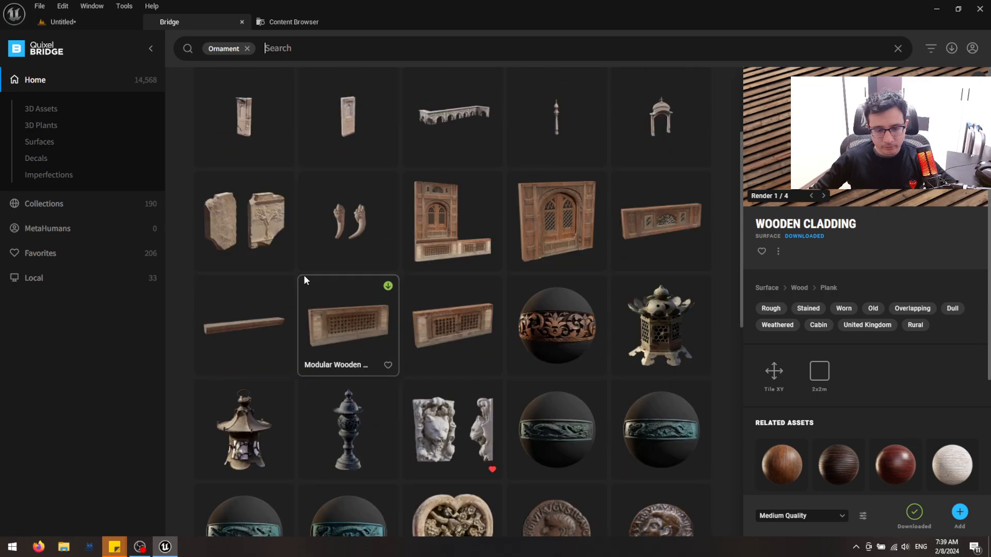
scroll(322, 280, "down", 2)
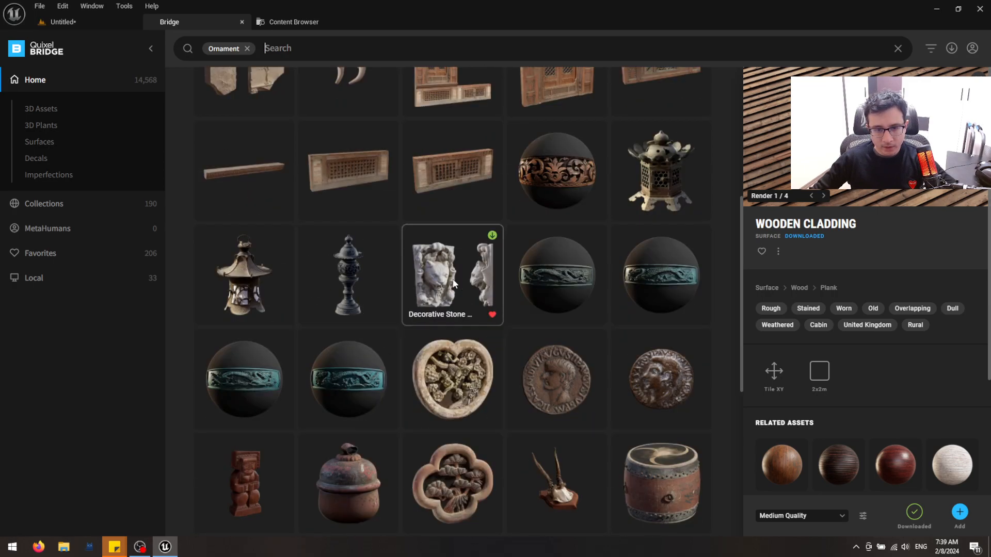
scroll(445, 285, "down", 2)
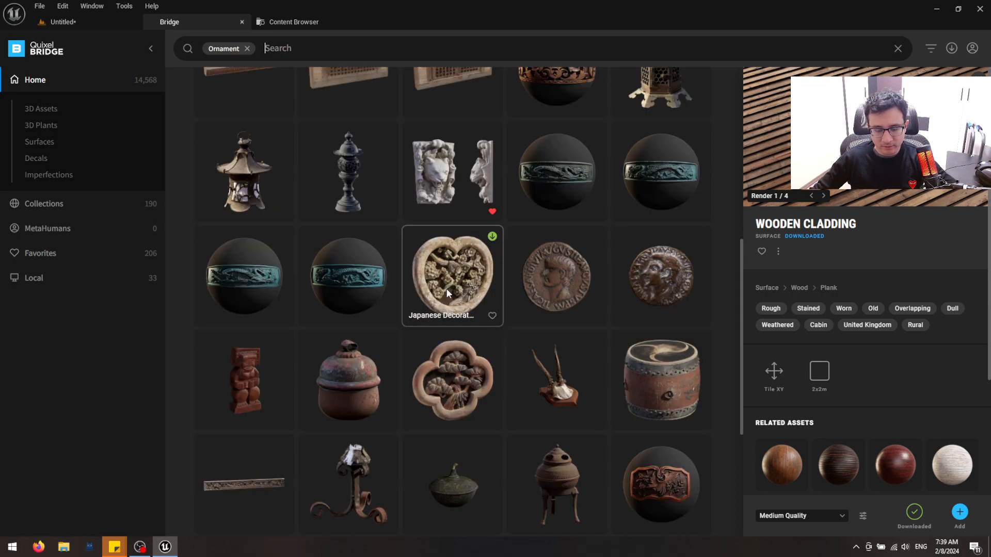
left_click(474, 398)
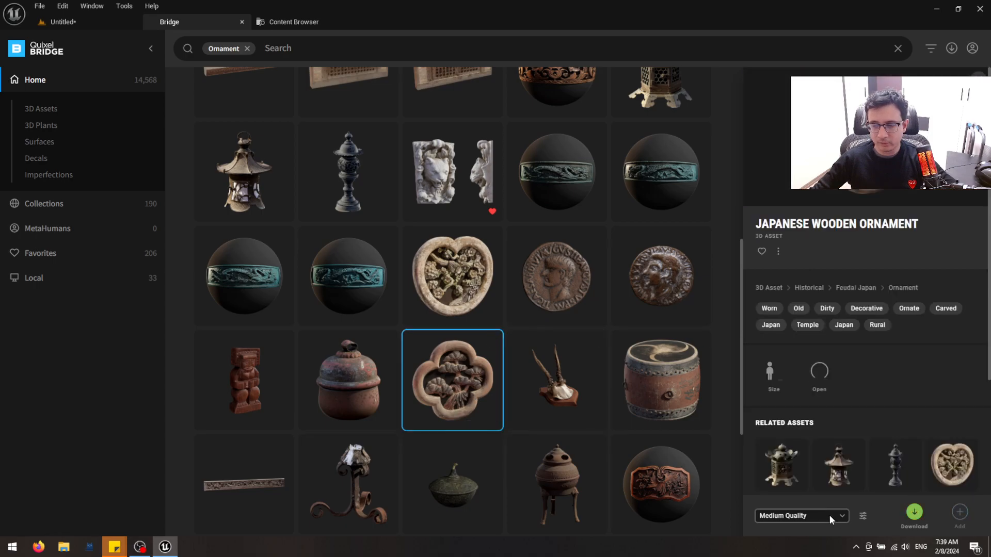
left_click(914, 512)
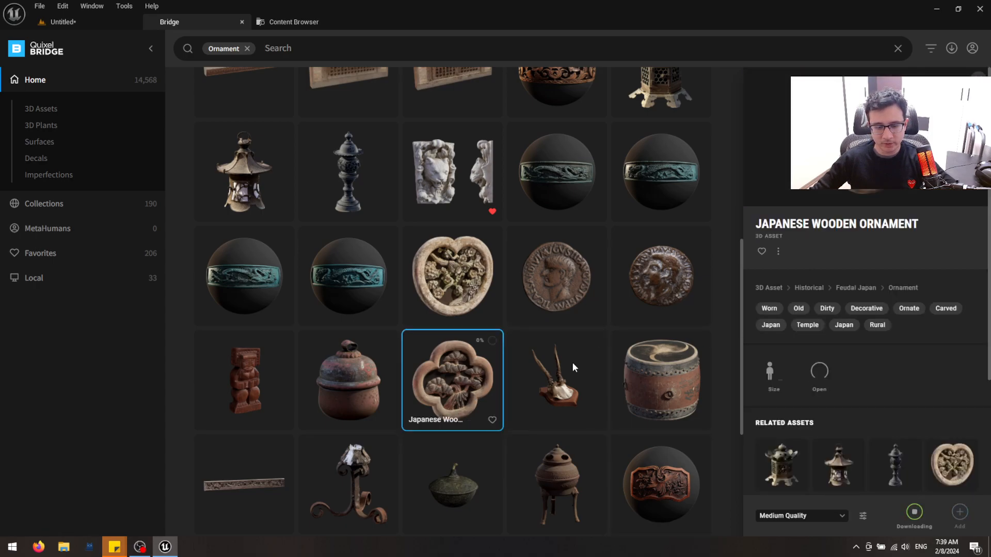
scroll(503, 374, "down", 3)
scroll(477, 333, "up", 2)
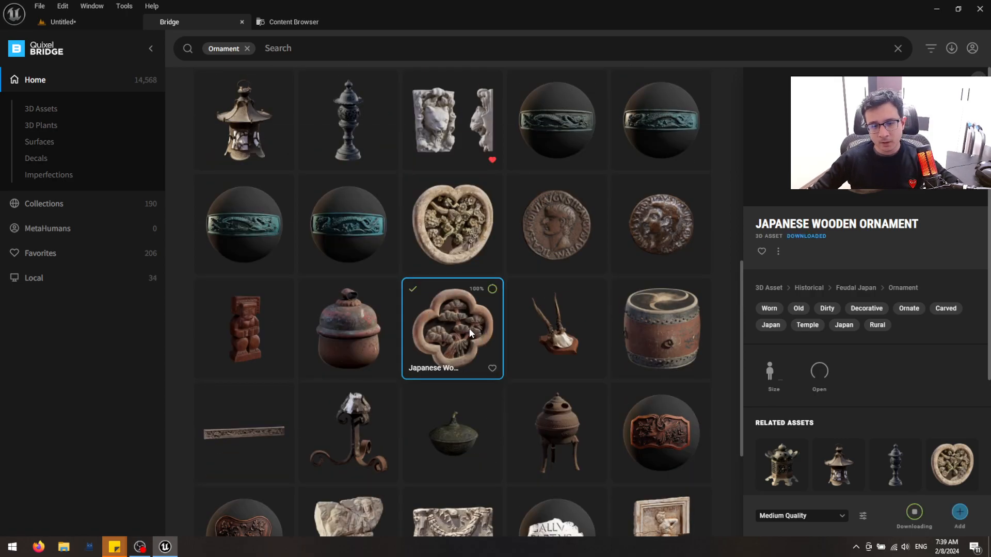
left_click(960, 512)
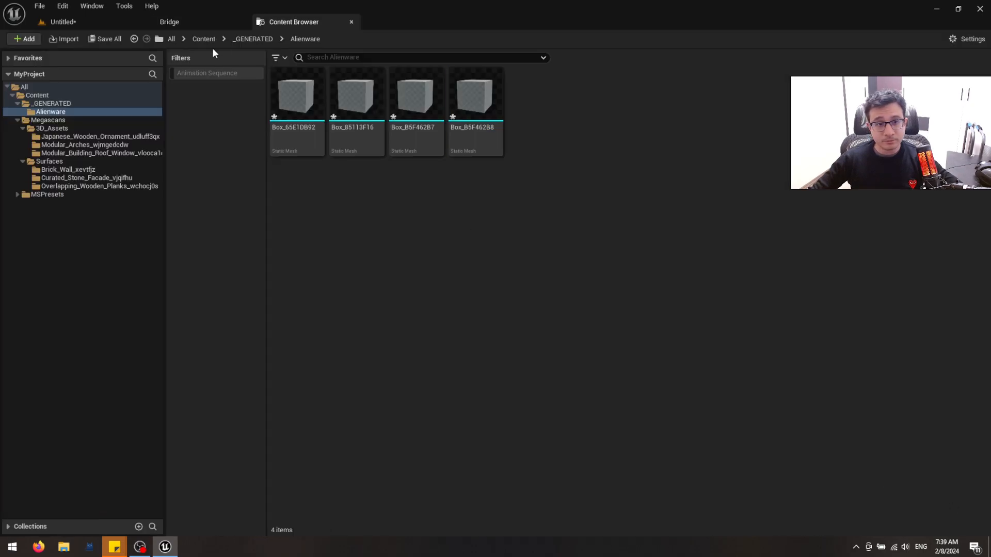
Return to the level and cancel the box's pattern preview
left_click(170, 22)
left_click(79, 20)
key("s")
right_click_drag(488, 301, 494, 318)
left_click(529, 501)
right_click_drag(549, 365, 561, 363)
Browse the project content to the Megascans 3D_Assets folder and filter it to static meshes
key("ctrl+space")
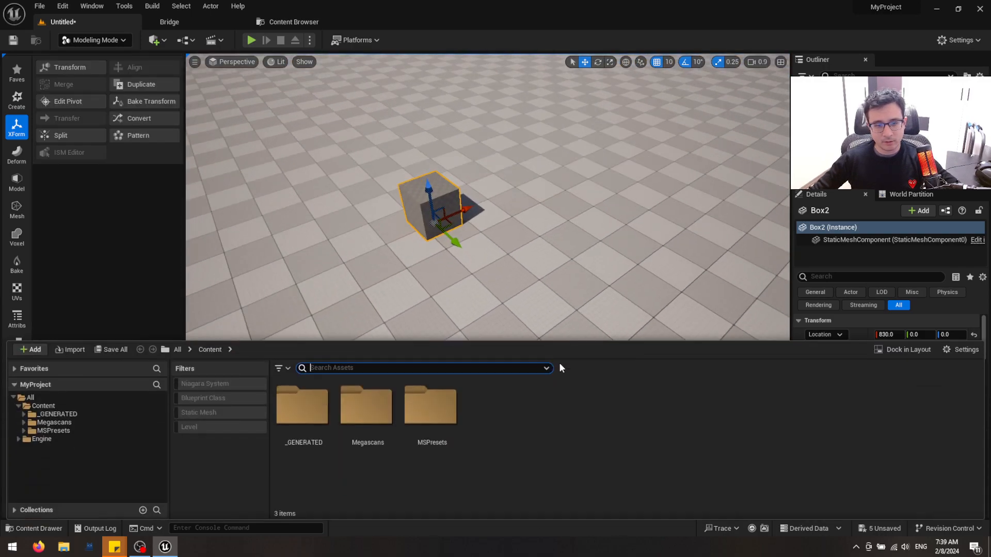
double_click(330, 405)
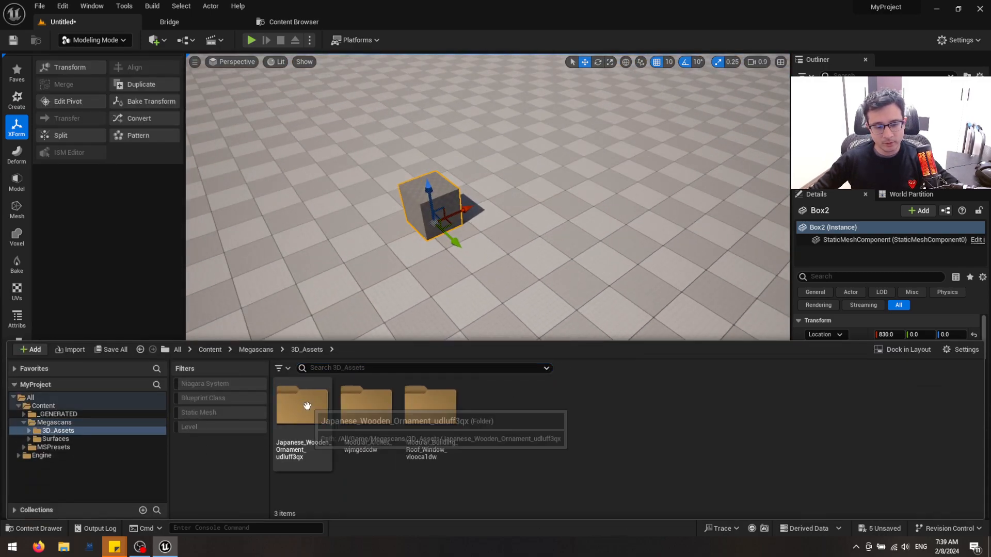
left_click(199, 413)
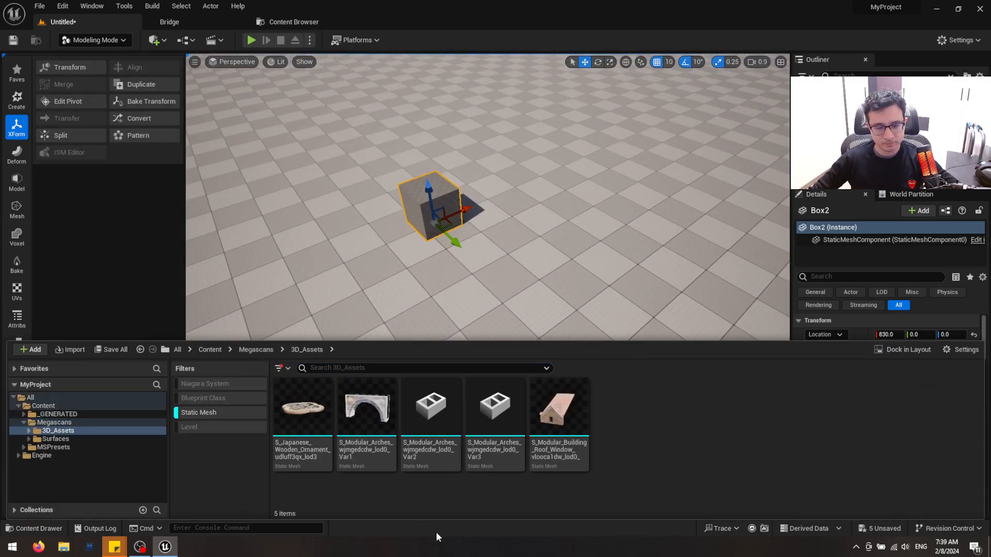
Place the Japanese wooden ornament mesh in the level at about 870, 300, 100
left_click_drag(302, 407, 537, 297)
left_click_drag(532, 262, 540, 223)
key("w")
mouse_move(562, 203)
right_mouse_down()
mouse_move(594, 176)
mouse_move(563, 204)
right_mouse_up()
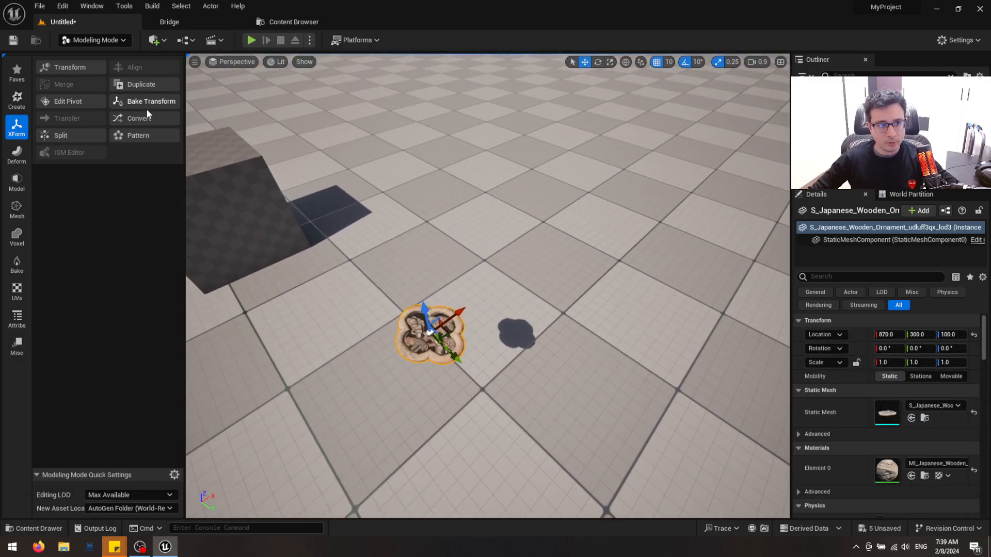
Preview a linear X-axis pattern of the ornament with a count of 16
left_click(122, 138)
right_click_drag(272, 232, 289, 222)
right_click_drag(498, 299, 469, 289)
key("s")
mouse_move(106, 232)
left_mouse_down()
mouse_move(134, 232)
mouse_move(111, 232)
mouse_move(121, 232)
left_mouse_up()
Try the linear ornament pattern along the Y and Z axes and return its direction to X
left_click(126, 190)
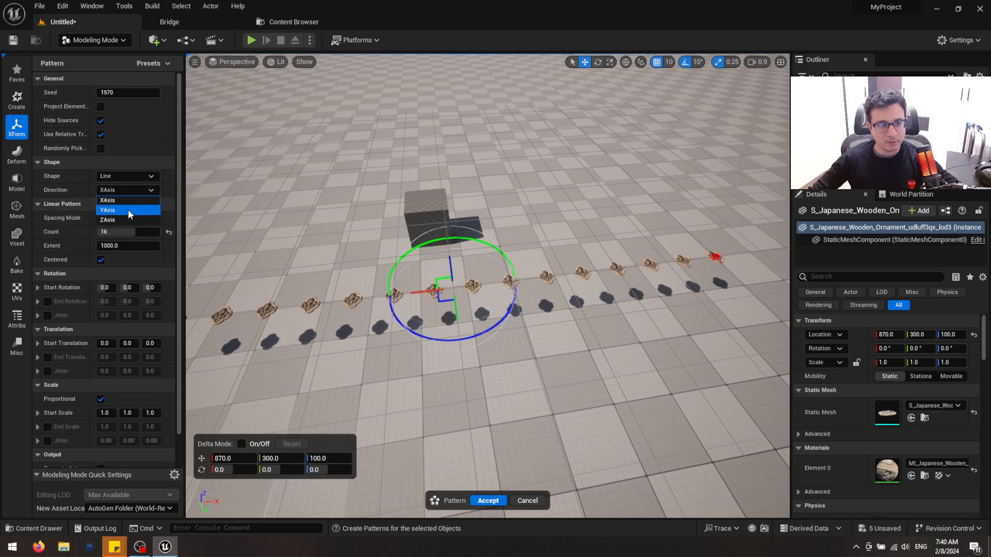
left_click(128, 210)
left_click(112, 192)
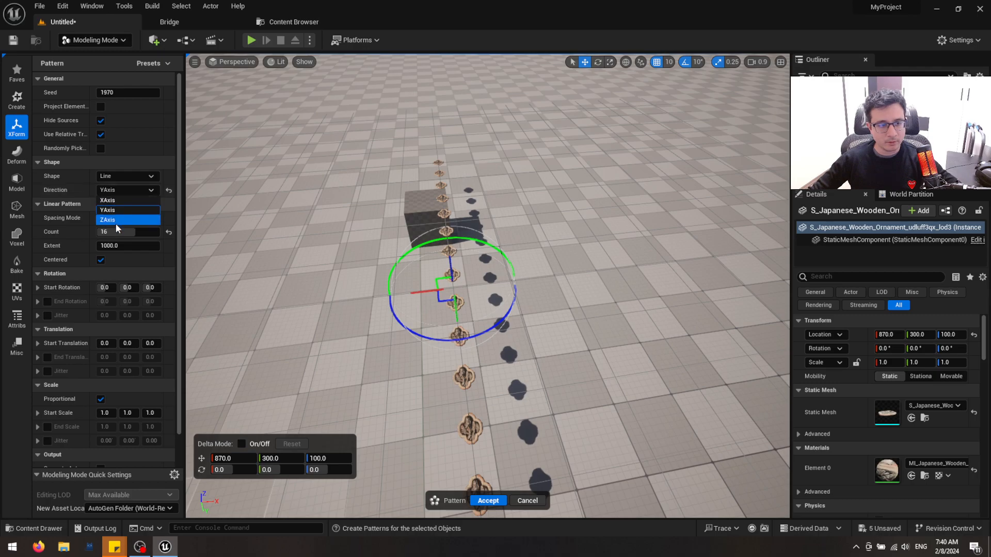
left_click(118, 221)
left_click(116, 191)
left_click(111, 200)
Try the Grid pattern shape, switch to a Circle on the XY plane, and set the count to 25
left_click(119, 178)
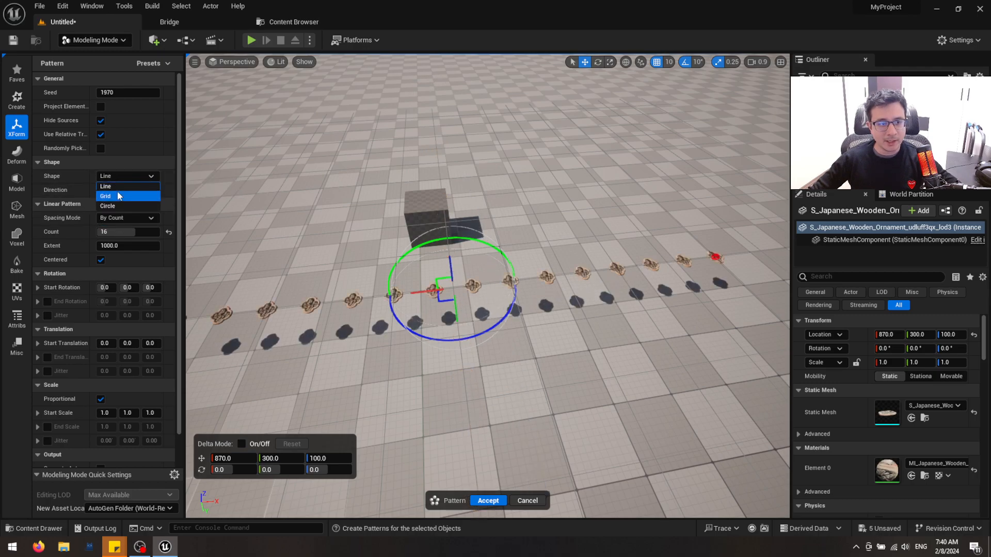
left_click(110, 198)
left_click(124, 176)
left_click(124, 201)
mouse_move(378, 270)
right_mouse_down()
mouse_move(451, 289)
mouse_move(382, 271)
mouse_move(374, 278)
right_mouse_up()
left_click_drag(126, 233, 148, 233)
Examine the spacing and orientation of the ornaments in the circular pattern from several angles
right_click_drag(392, 273, 270, 275)
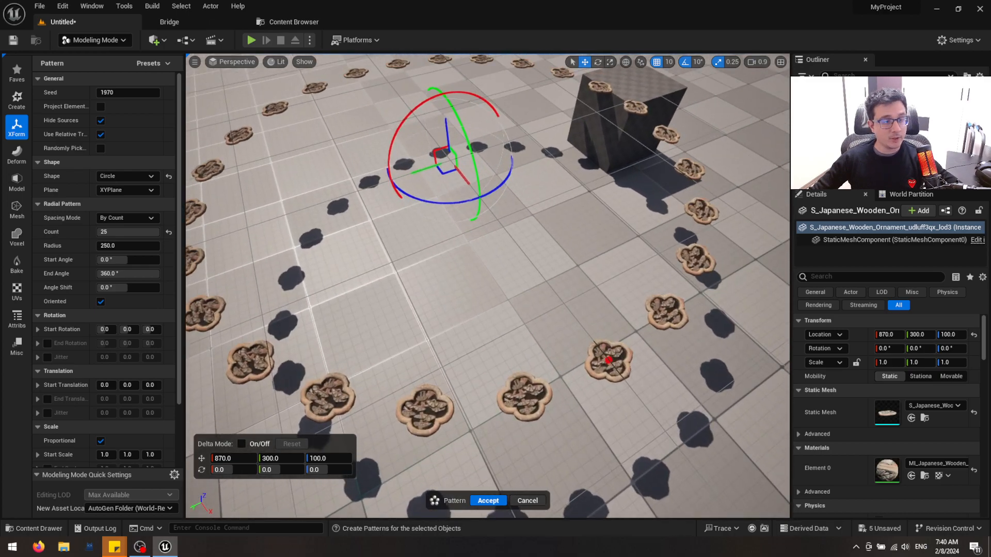
right_click_drag(544, 263, 480, 268)
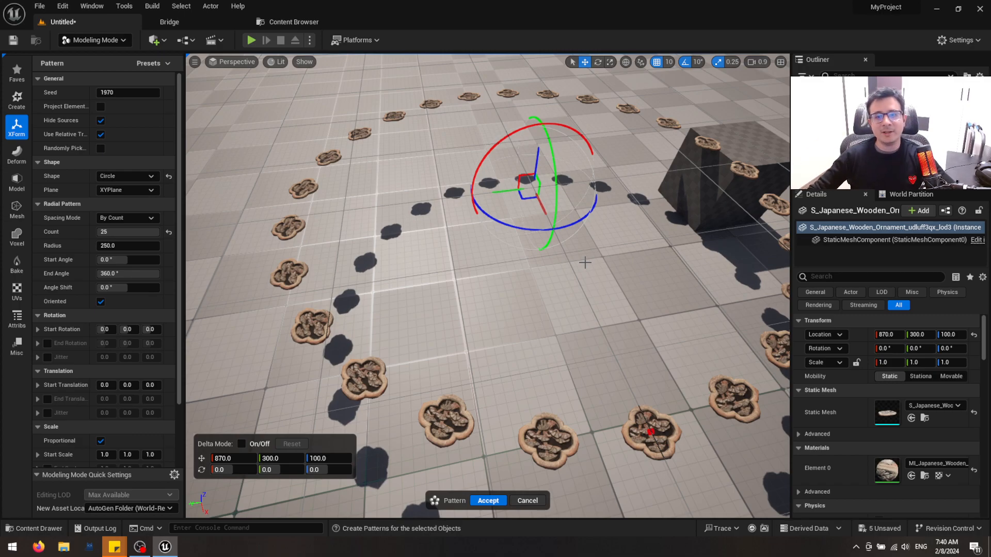
right_click_drag(480, 268, 509, 276)
key("w")
key("s")
key("w")
key("w")
key("w")
key("s")
key("w")
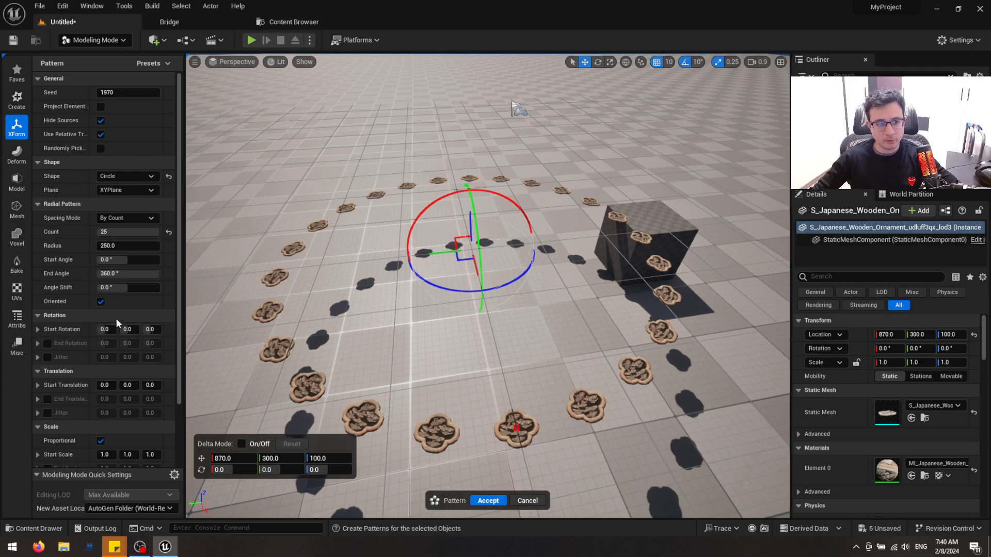
Try a start angle of about 5.76° on the circular pattern, reset it, and inspect the ring of ornaments
mouse_move(124, 260)
left_mouse_down()
mouse_move(165, 260)
mouse_move(113, 259)
left_mouse_up()
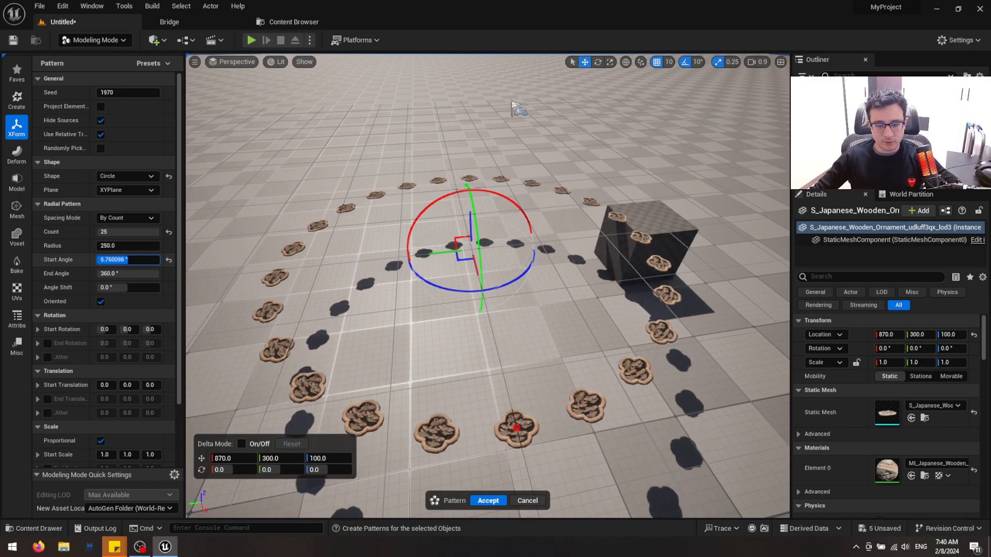
left_click(168, 260)
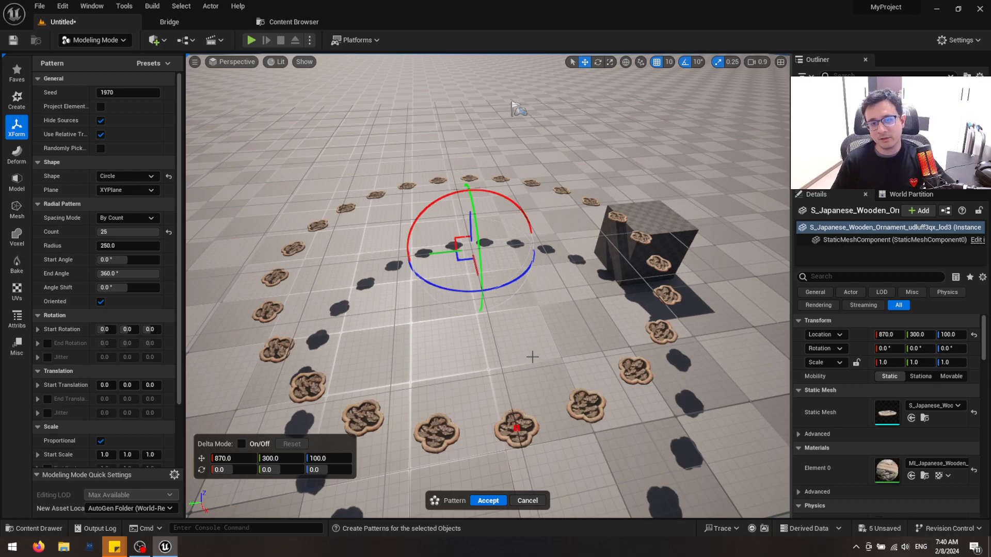
right_click_drag(519, 359, 596, 362)
key("a")
key("w")
key("s")
key("s")
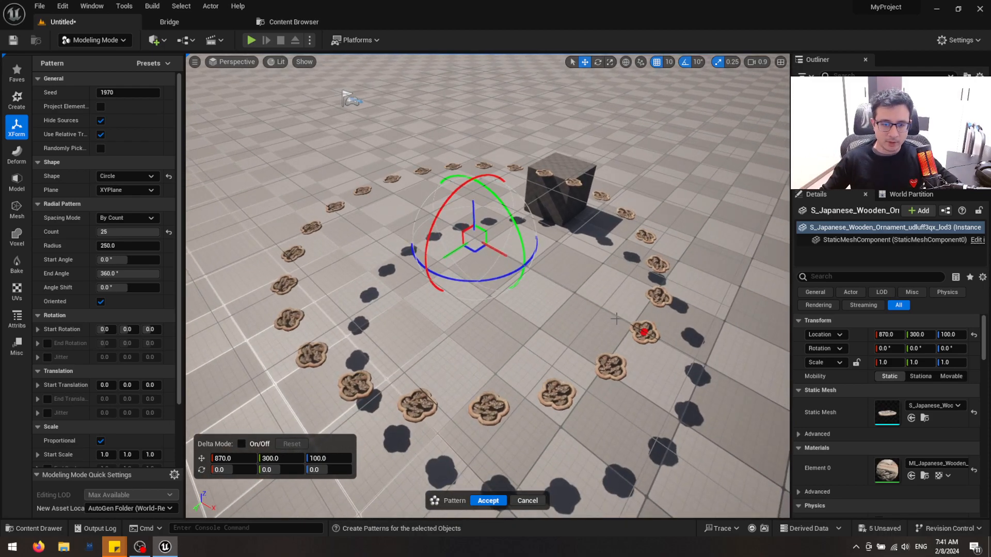
key("d")
right_click_drag(576, 381, 619, 372)
key("w")
key("s")
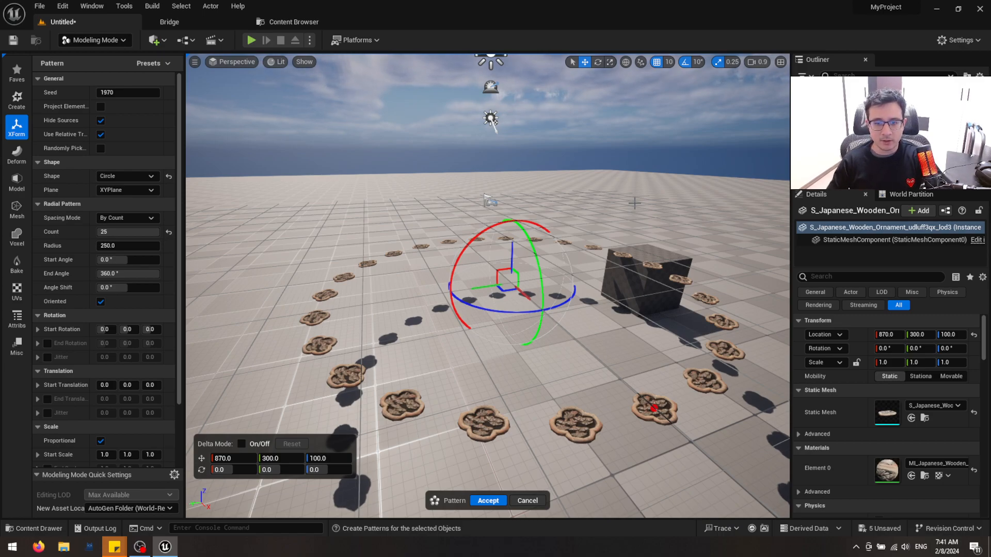
Cancel the circular pattern and delete the ornament from the level
left_click(518, 501)
key("a")
mouse_move(557, 338)
right_mouse_down()
mouse_move(661, 342)
mouse_move(666, 382)
mouse_move(622, 403)
mouse_move(558, 350)
mouse_move(593, 333)
mouse_move(570, 331)
right_mouse_up()
scroll(556, 338, "down", 2)
key("w")
key("s")
key("w")
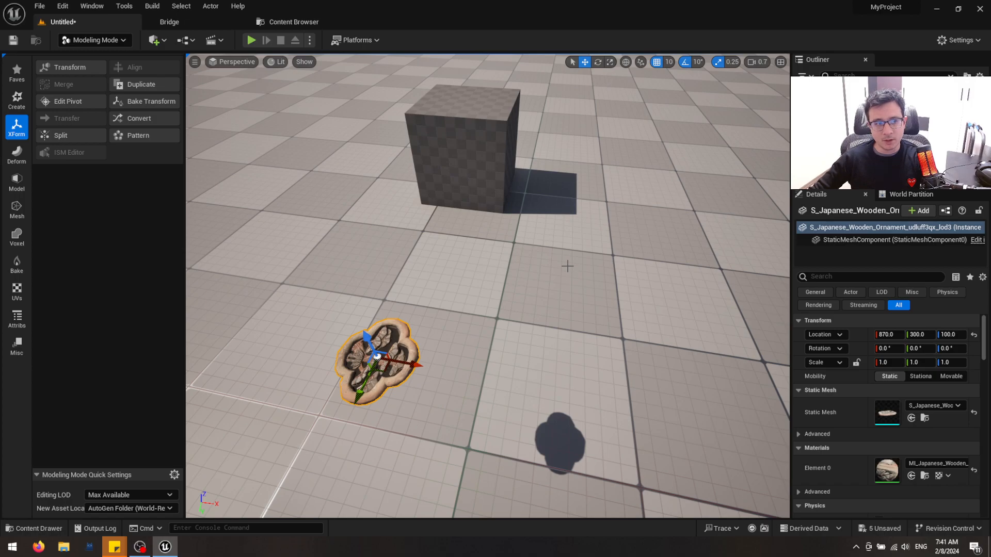
key("Delete")
Switch to the Deform modeling tools and cancel the pending autosave
right_click_drag(499, 284, 575, 276)
left_click(17, 151)
mouse_move(329, 207)
right_mouse_down()
mouse_move(328, 217)
mouse_move(328, 196)
mouse_move(328, 206)
right_mouse_up()
right_click_drag(548, 280, 566, 283)
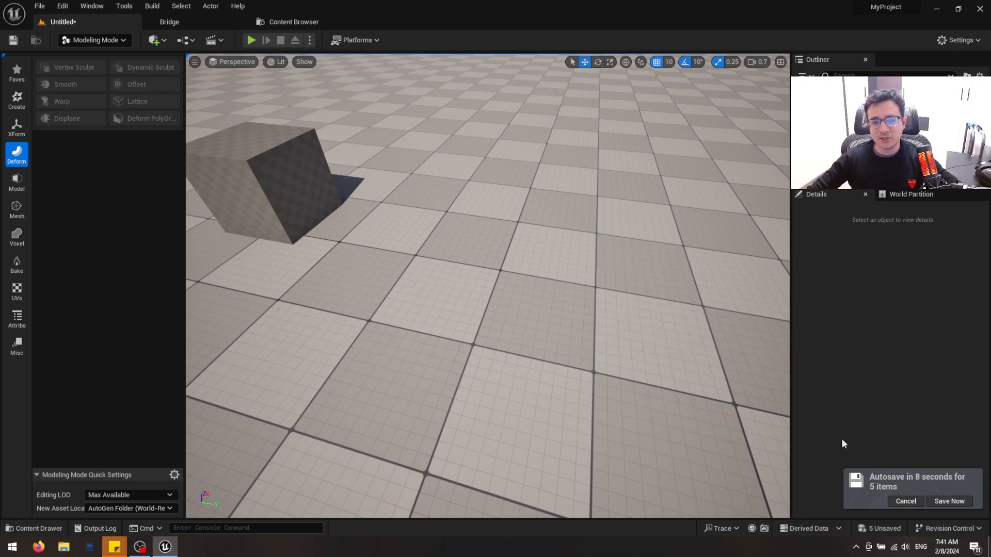
left_click(911, 502)
left_click_drag(575, 303, 588, 326)
left_click(199, 19)
left_click(67, 24)
right_click_drag(415, 227, 379, 201)
Place the Modular Arches Var1 mesh in the level at about 770, 310, 0 and check its topology in wireframe
key("ctrl+space")
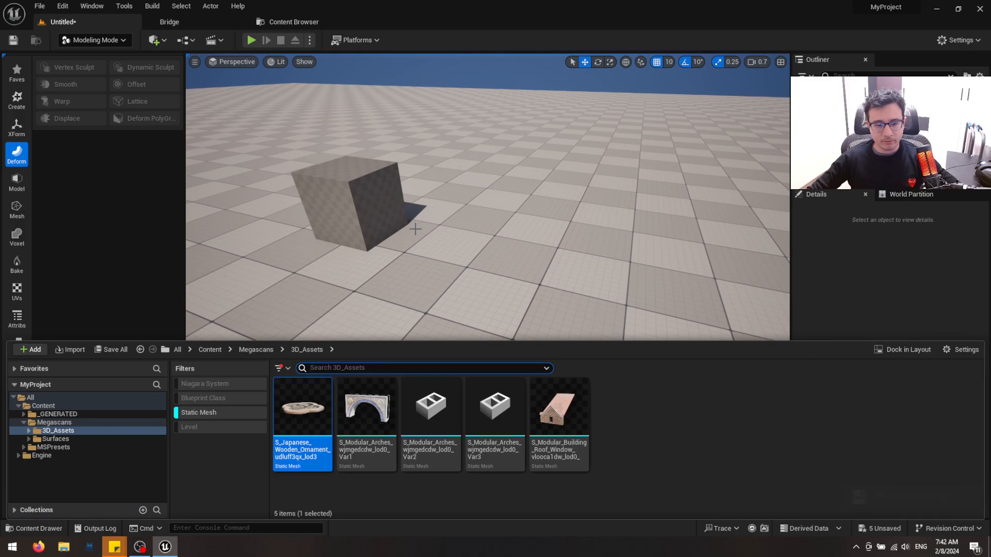
left_click_drag(364, 415, 546, 302)
key("d")
right_click_drag(546, 303, 382, 271)
key("w")
key("s")
right_click_drag(645, 256, 654, 276)
key("w")
key("alt+2")
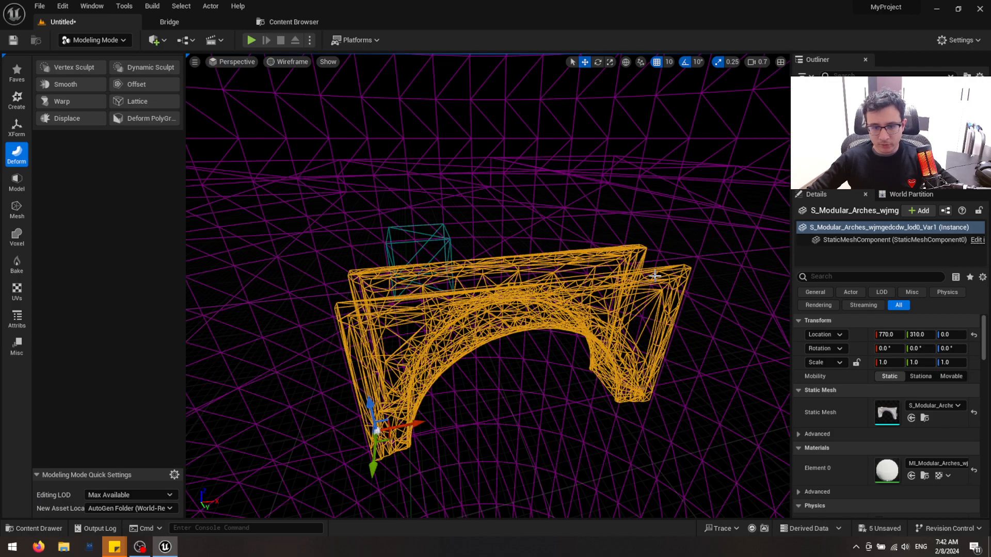
key("alt+4")
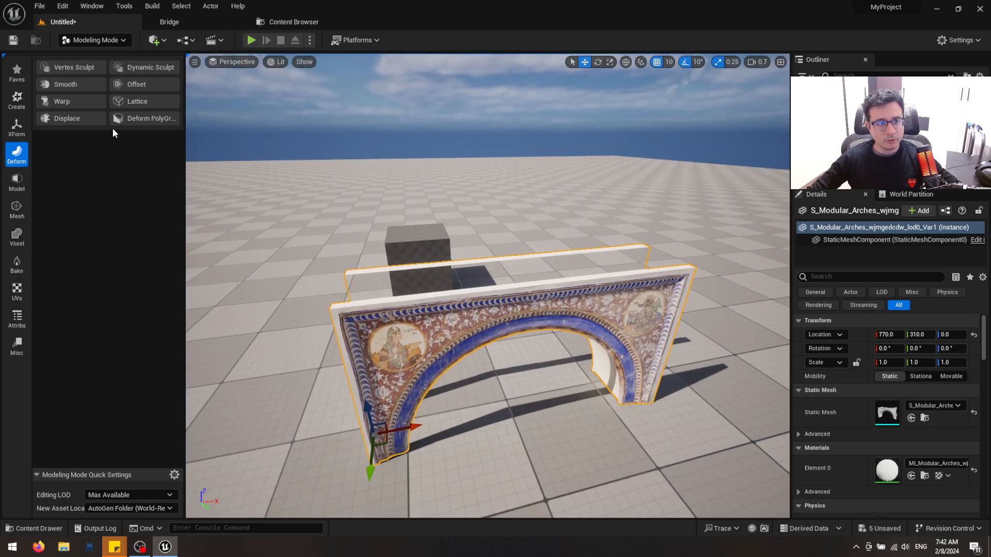
Start a Bend warp on the arch and rotate the warp gizmo to about -160.53, -90, 160.53
left_click(85, 100)
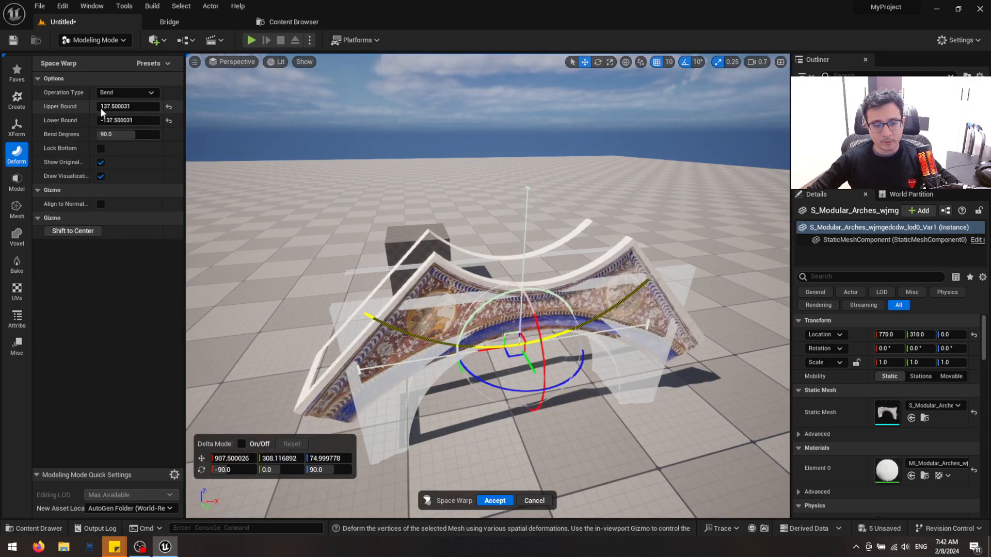
left_click_drag(469, 304, 332, 327, "alt")
left_click_drag(410, 275, 347, 391)
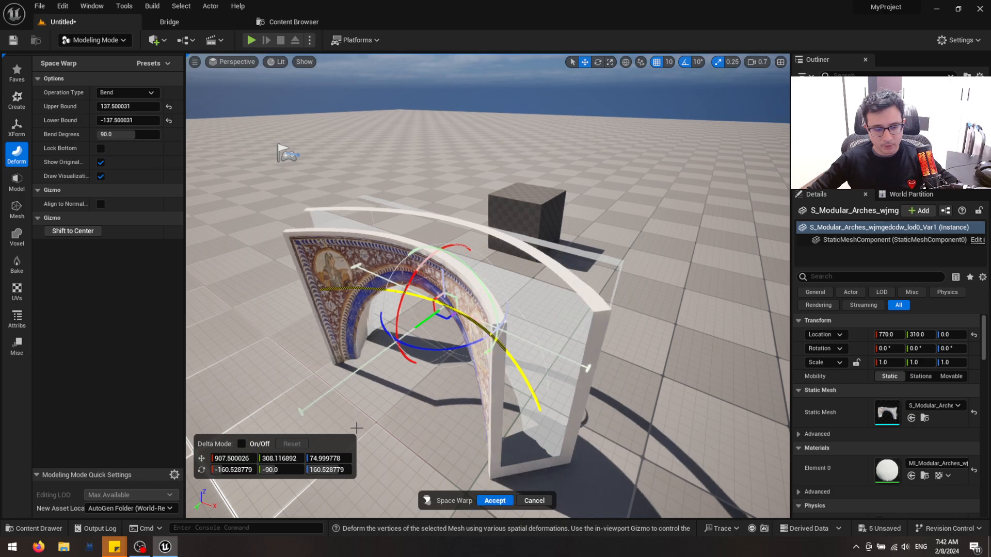
mouse_move(356, 427)
left_mouse_down("alt")
mouse_move(402, 444)
mouse_move(485, 423)
mouse_move(498, 377)
mouse_move(488, 407)
mouse_move(379, 434)
mouse_move(350, 421)
left_mouse_up("alt")
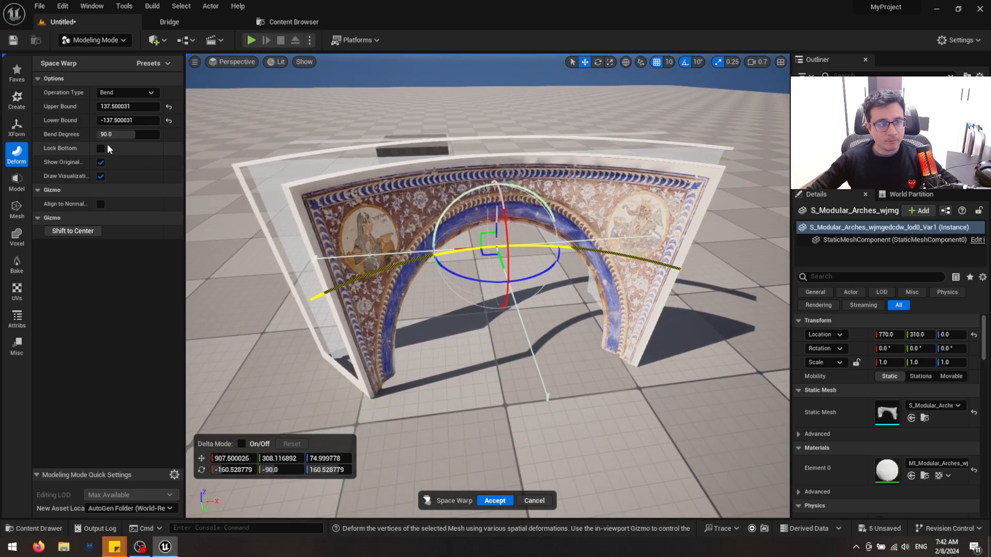
Try a bend of 360 degrees on the arch and inspect the shape
left_click(129, 136)
type("360")
key("Return")
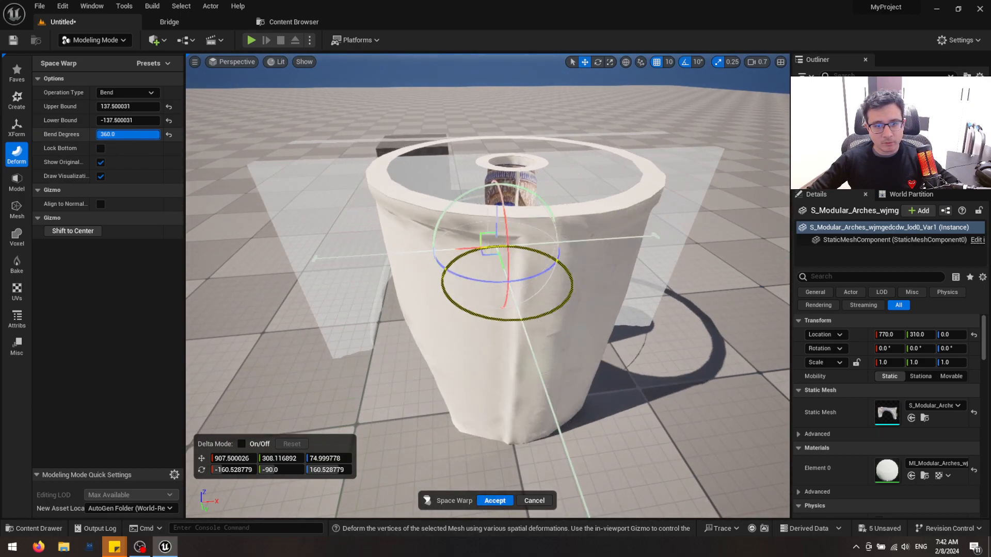
key("w")
mouse_move(361, 289)
right_mouse_down()
mouse_move(361, 340)
mouse_move(392, 289)
mouse_move(372, 371)
mouse_move(309, 309)
mouse_move(320, 248)
mouse_move(371, 330)
mouse_move(356, 300)
right_mouse_up()
scroll(392, 289, "down", 1)
scroll(320, 247, "down", 3)
key("s")
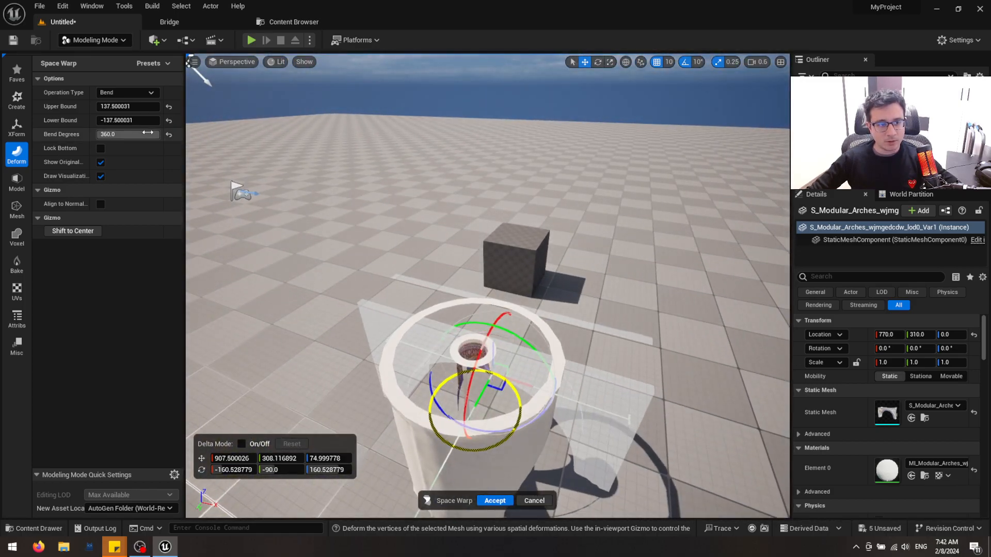
Try a bend of 270 degrees on the arch
mouse_move(148, 135)
left_mouse_down()
mouse_move(134, 136)
mouse_move(148, 135)
left_mouse_up()
left_click(148, 135)
type("270")
key("Return")
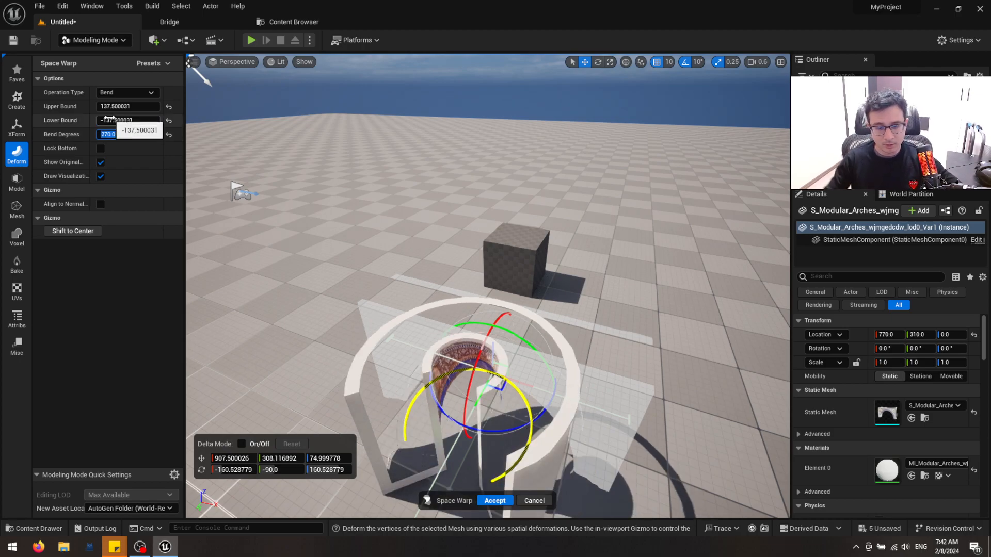
Set the arch's bend to 180 degrees and view the curved shape from the front
type("180")
key("Return")
right_click_drag(350, 258, 382, 330)
key("w")
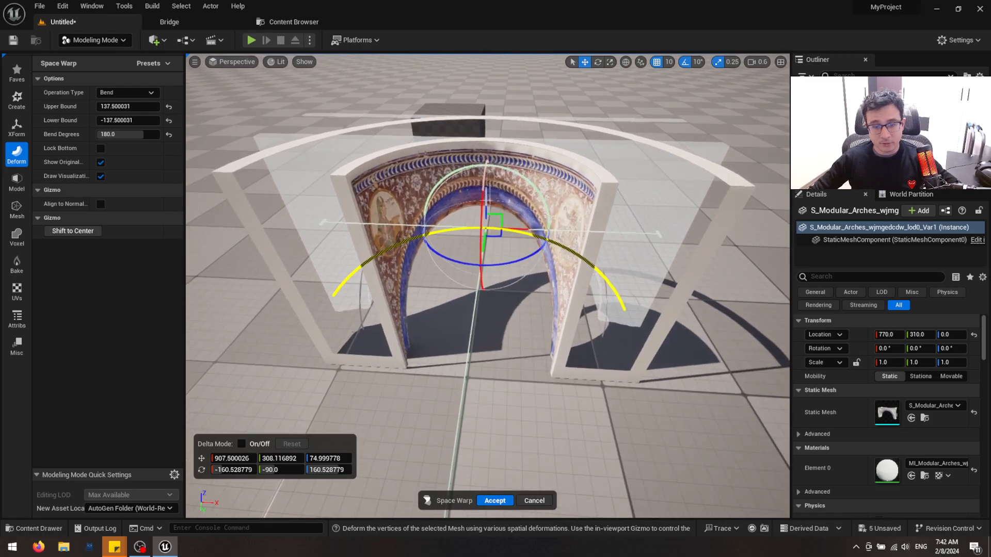
Accept the 180-degree bend on the arch and view the curved mesh at ground level
left_click(496, 501)
right_click_drag(520, 327, 503, 273)
key("w")
key("s")
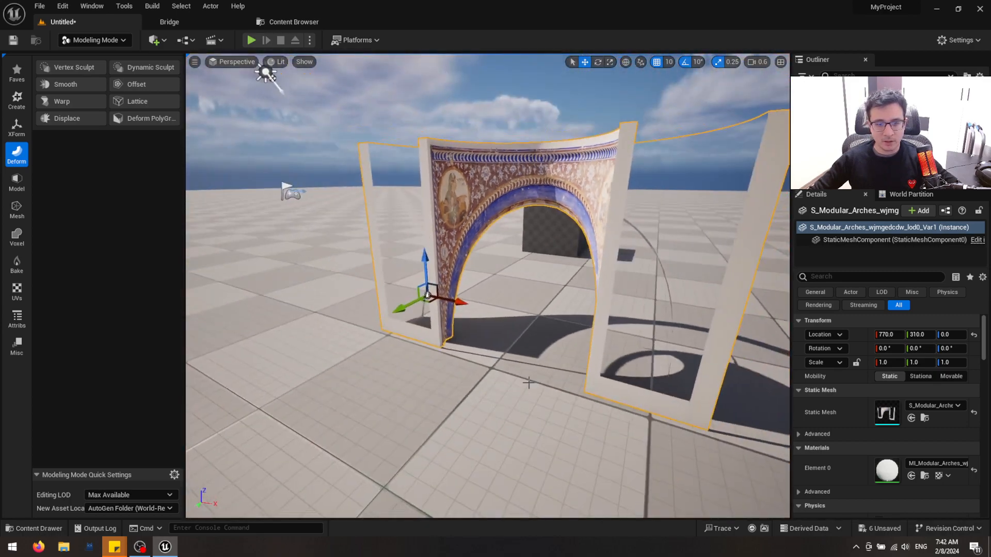
Try placing another arch from the project assets, remove it, and undo back to the unbent arch
key("ctrl+space")
left_click_drag(373, 436, 264, 343)
key("Delete")
left_click(582, 178)
right_click_drag(583, 178, 547, 303)
key("Escape")
key("ctrl+z")
key("s")
key("ctrl+z")
key("ctrl+z")
Duplicate the straight arch as its own mesh with the Duplicate tool
left_click(17, 126)
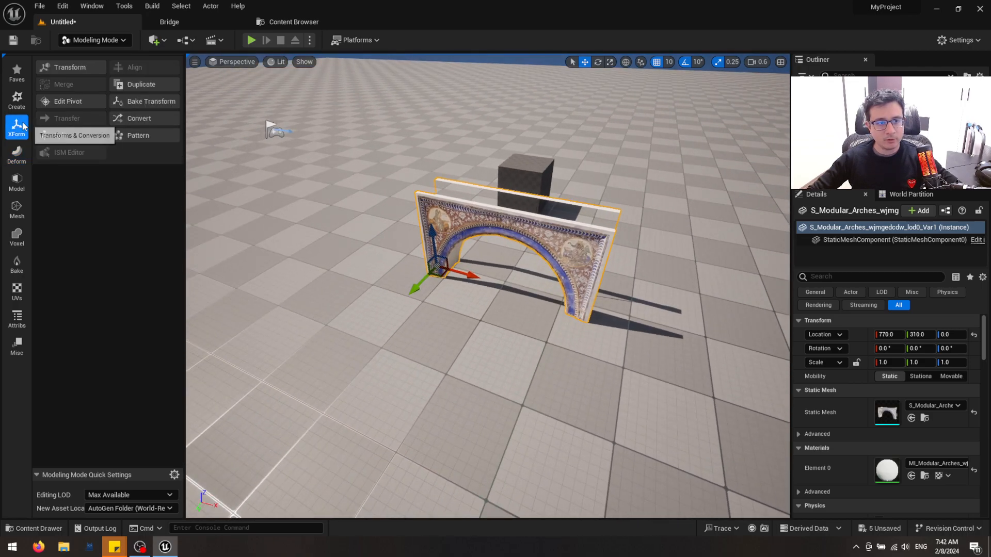
left_click(155, 77)
left_click(491, 499)
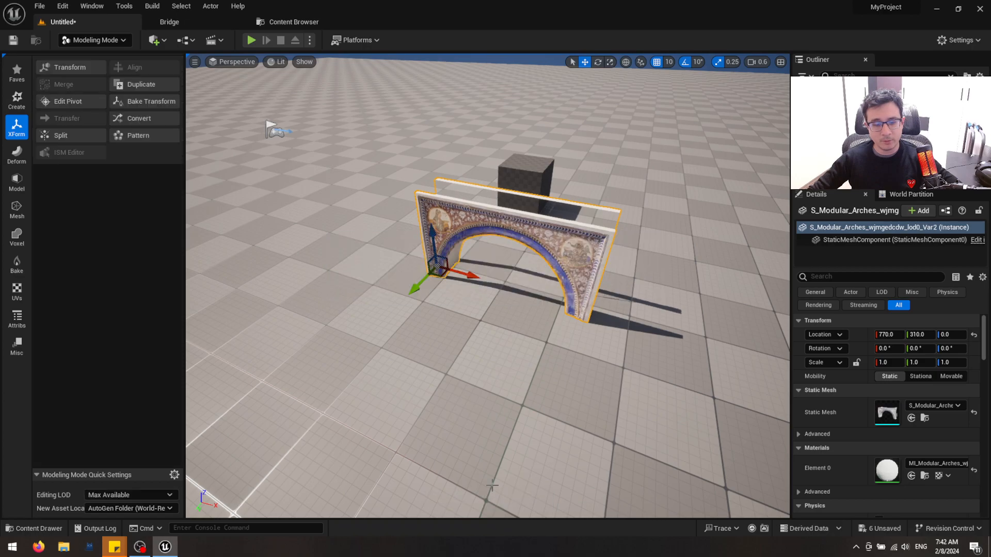
Apply a 180-degree Bend warp to the duplicated arch and accept it
left_click(16, 154)
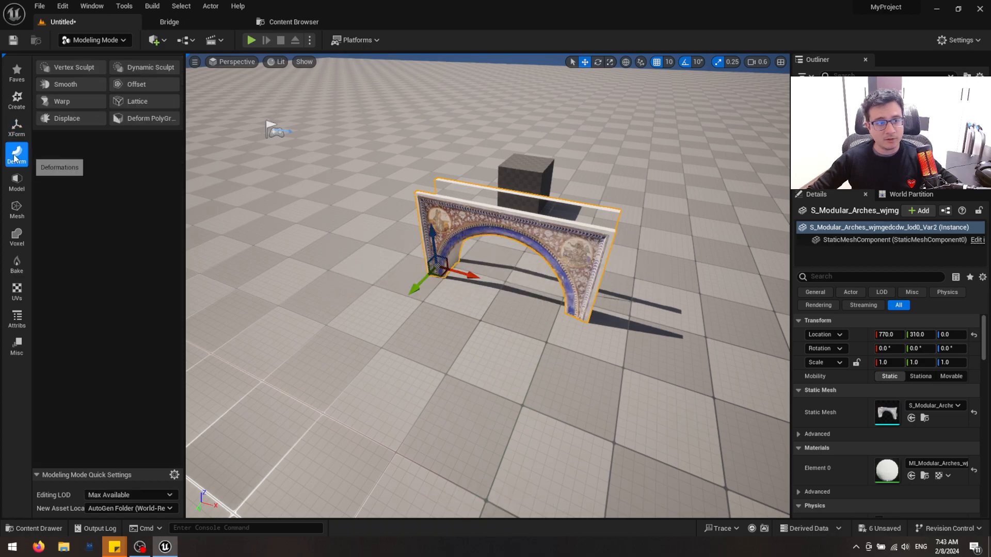
left_click(73, 100)
right_click_drag(370, 281, 374, 268)
left_click_drag(439, 238, 350, 449)
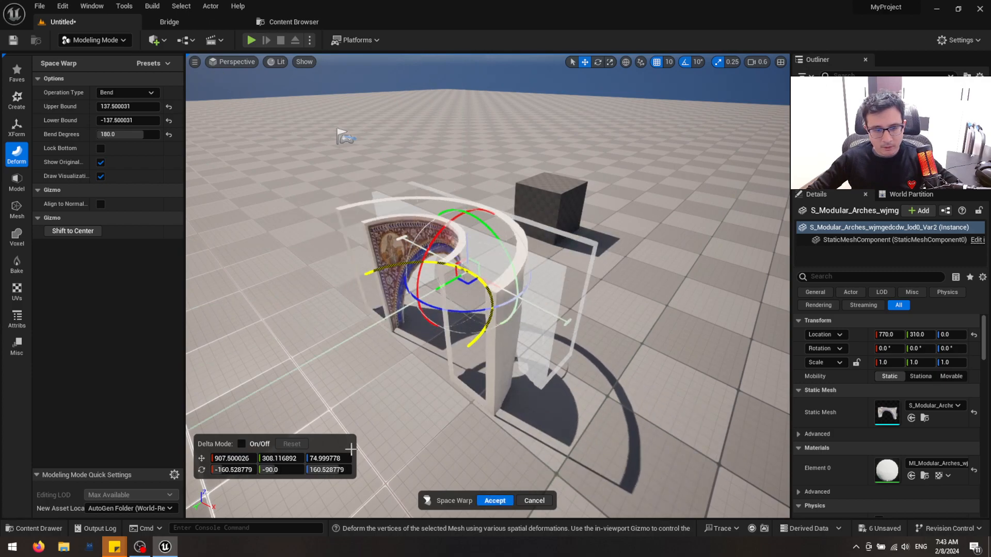
right_click_drag(477, 409, 456, 426)
left_click(499, 502)
right_click_drag(517, 415, 533, 318)
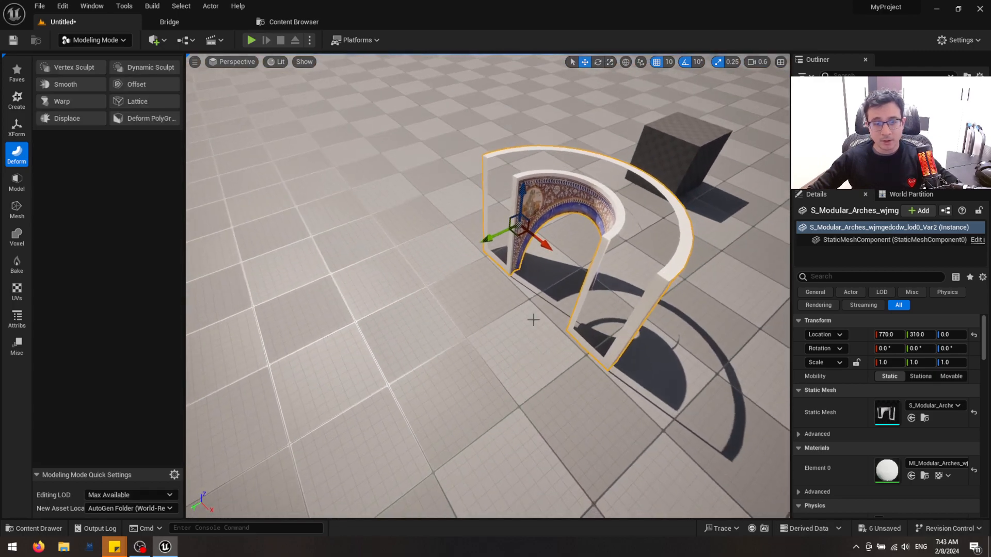
Place the original straight arch from the project assets, rotate it -90 degrees, and align it with the bent arch's near end at 820, 670, 0
key("ctrl+space")
left_click_drag(356, 413, 456, 284)
key("e")
left_click_drag(470, 339, 493, 317)
key("w")
left_click_drag(436, 305, 285, 388)
right_click_drag(285, 389, 268, 341)
key("s")
right_click_drag(326, 391, 320, 388)
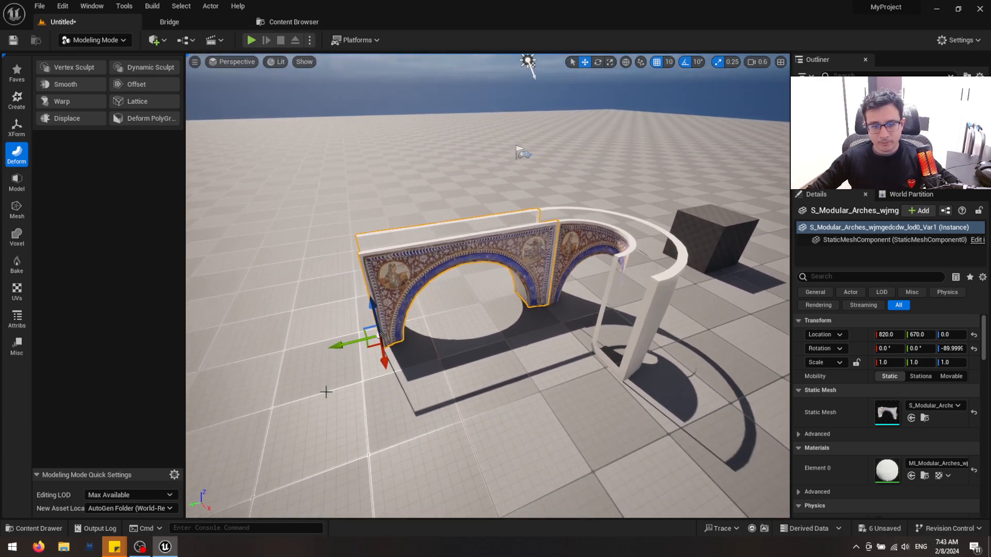
Copy the straight arch to the bent arch's other end at 999, 670, 0, using a grid snap of 1
left_click_drag(383, 360, 455, 484, "alt")
right_click_drag(453, 482, 558, 444)
left_click(667, 62)
left_click(677, 92)
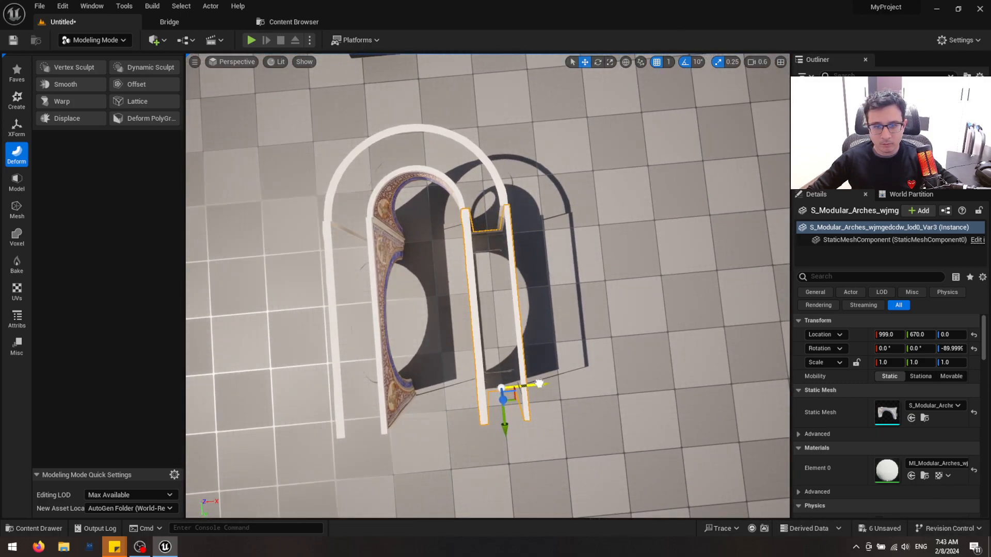
key("Escape")
Select the two straight arches and the bent arch together, raise them above the floor, and clear the selection
right_click_drag(359, 361, 273, 289)
left_click(421, 304)
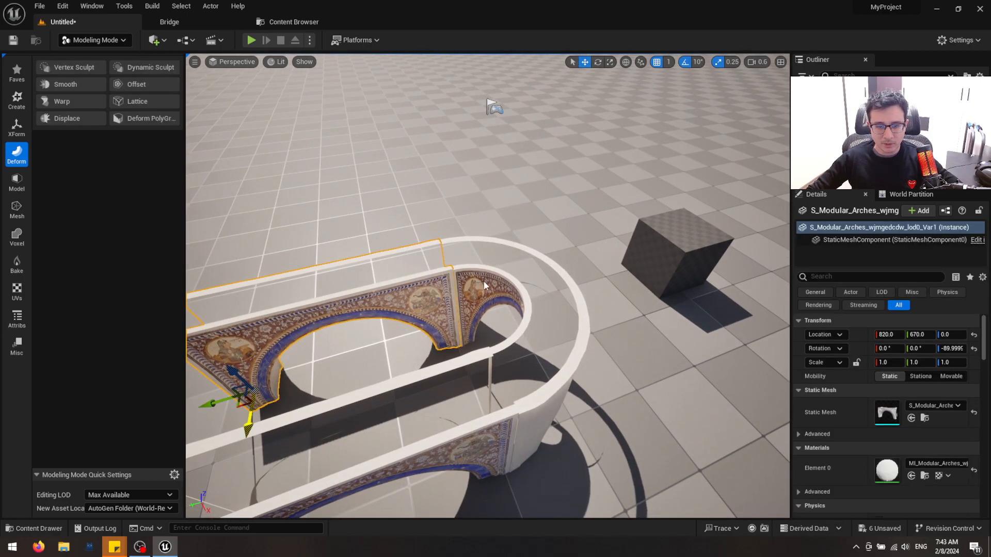
left_click(484, 285, "ctrl")
right_click_drag(471, 357, 462, 297)
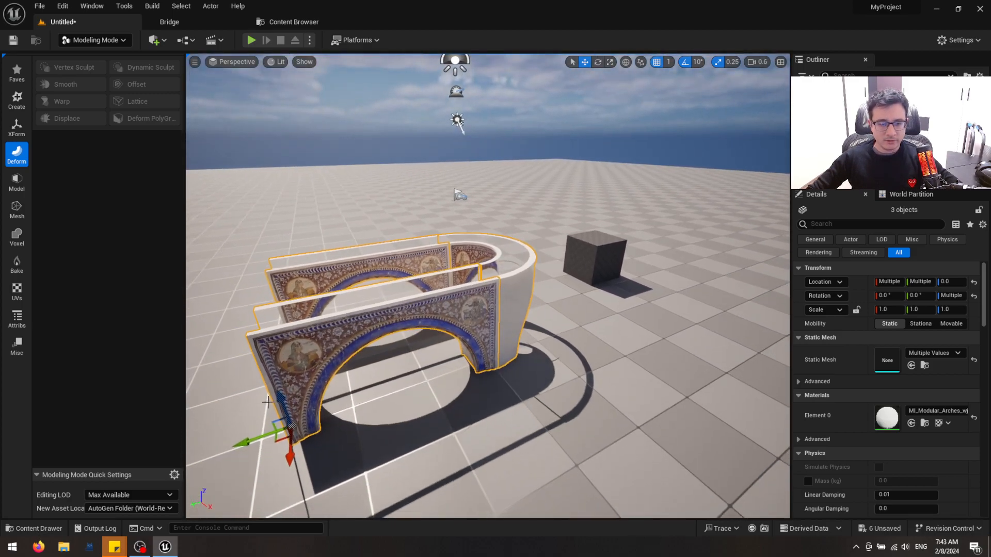
left_click_drag(282, 395, 286, 245)
key("Escape")
Examine the raised arch assembly from several distances and angles, including from above its inner side
right_click_drag(286, 245, 13, 258)
left_click(597, 321)
right_click_drag(597, 320, 495, 310)
key("Escape")
right_click_drag(550, 362, 571, 362)
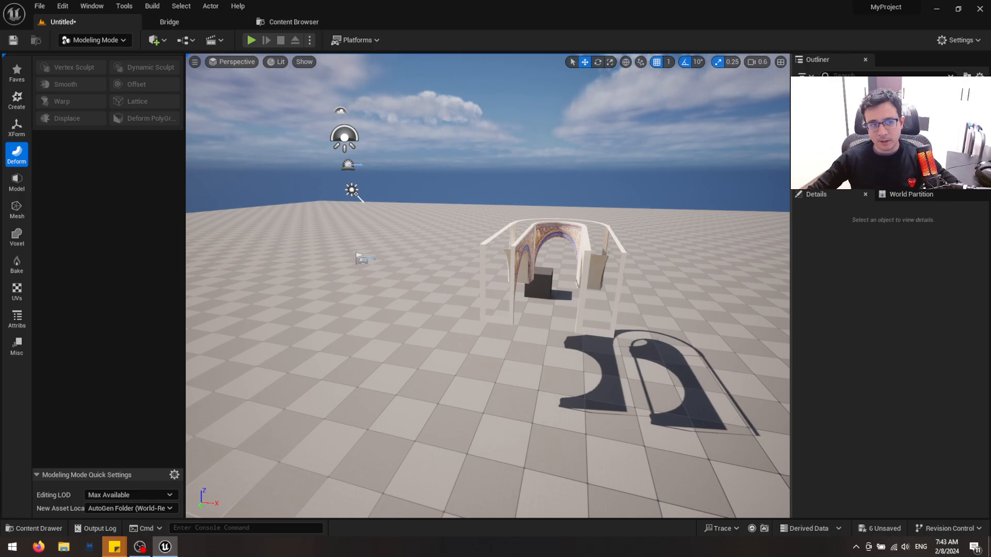
right_click_drag(705, 363, 732, 363)
key("w")
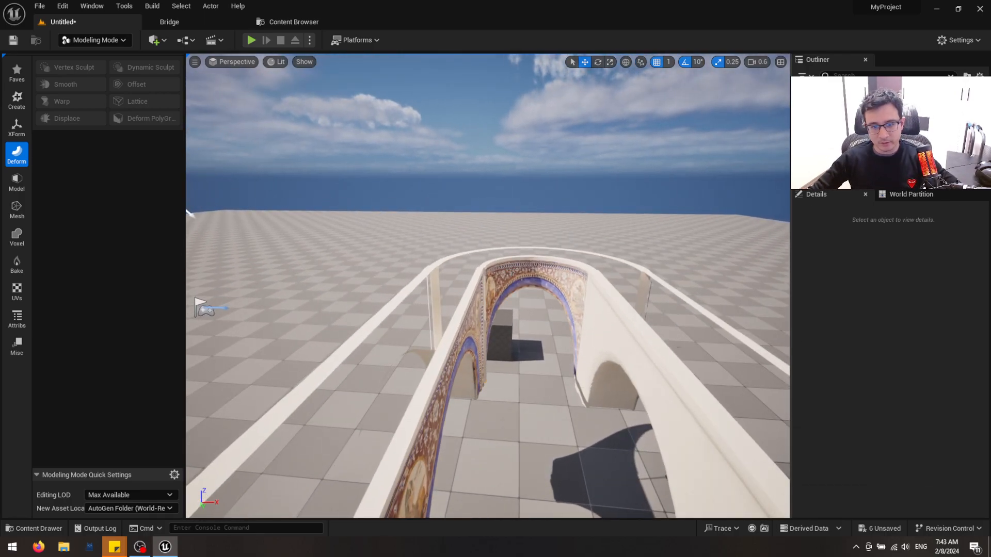
left_click(514, 270)
key("s")
right_click_drag(342, 209, 372, 234)
key("d")
Switch to Quixel Bridge, replace the Ornament search term with rock, and browse the assets
left_click(187, 19)
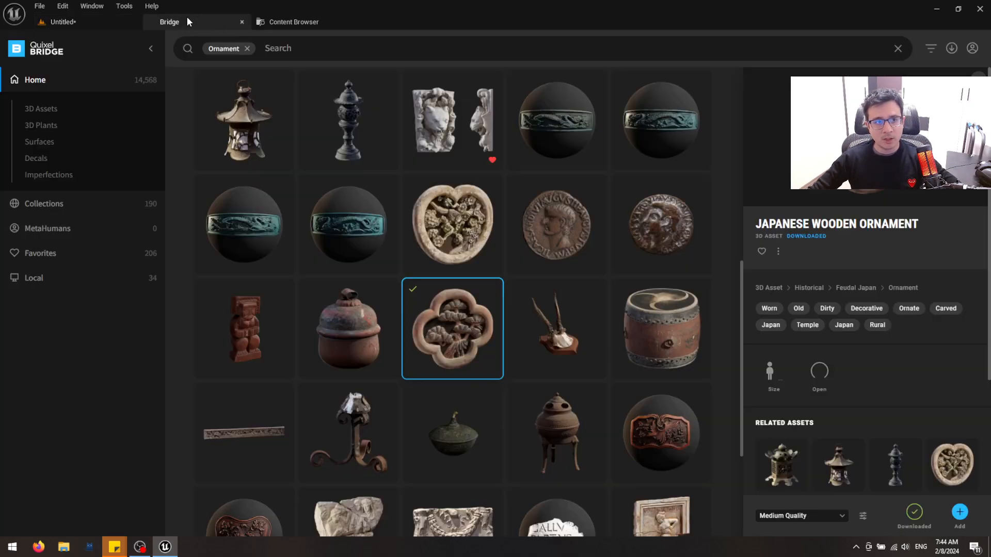
left_click(247, 48)
left_click(223, 38)
type("rock")
key("Return")
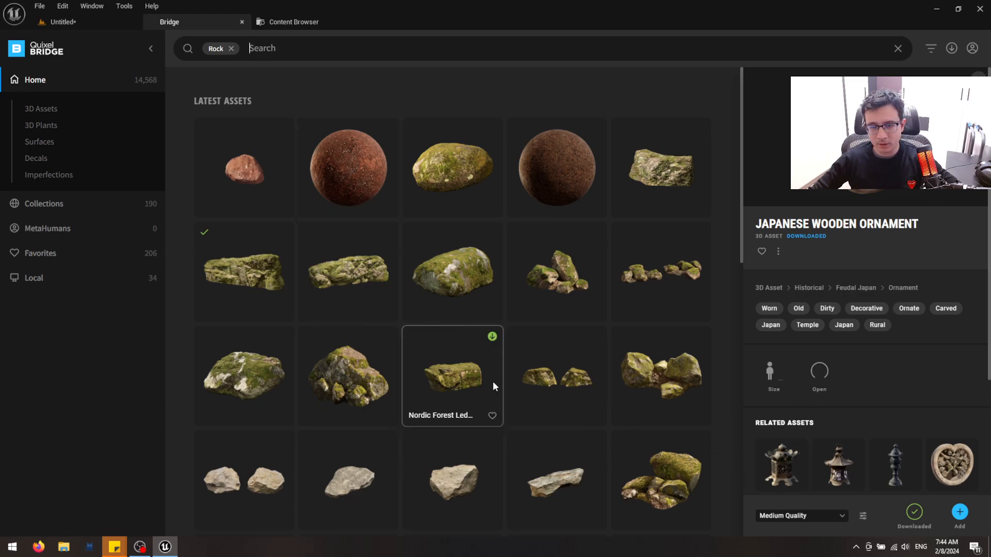
scroll(578, 264, "down", 5)
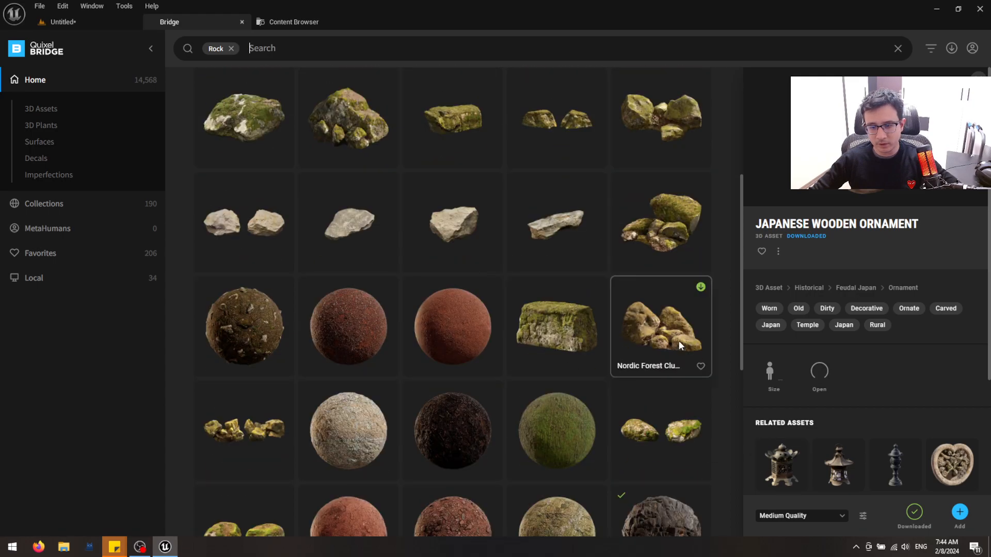
scroll(664, 307, "down", 7)
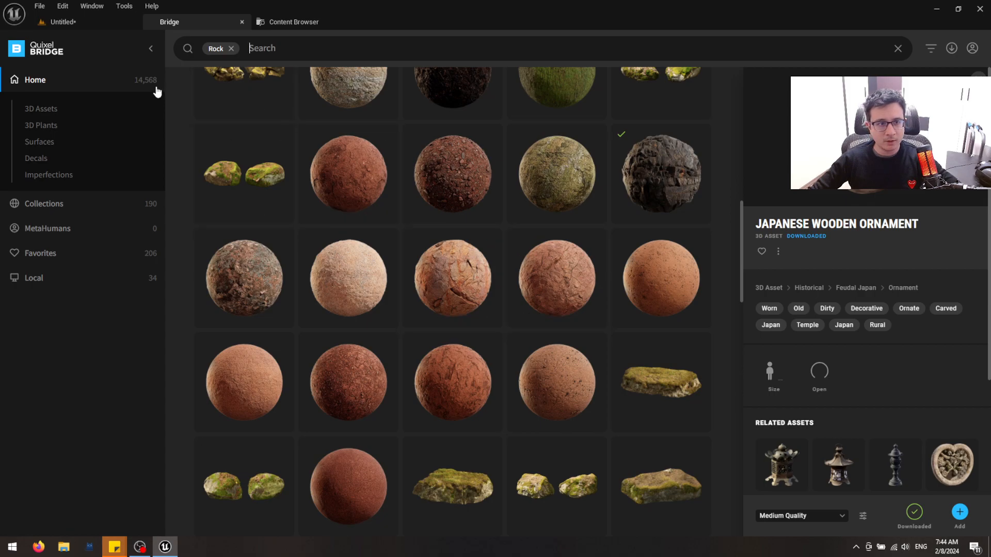
Filter the rock search to 3D Assets and browse down to the beach rocks
left_click(931, 48)
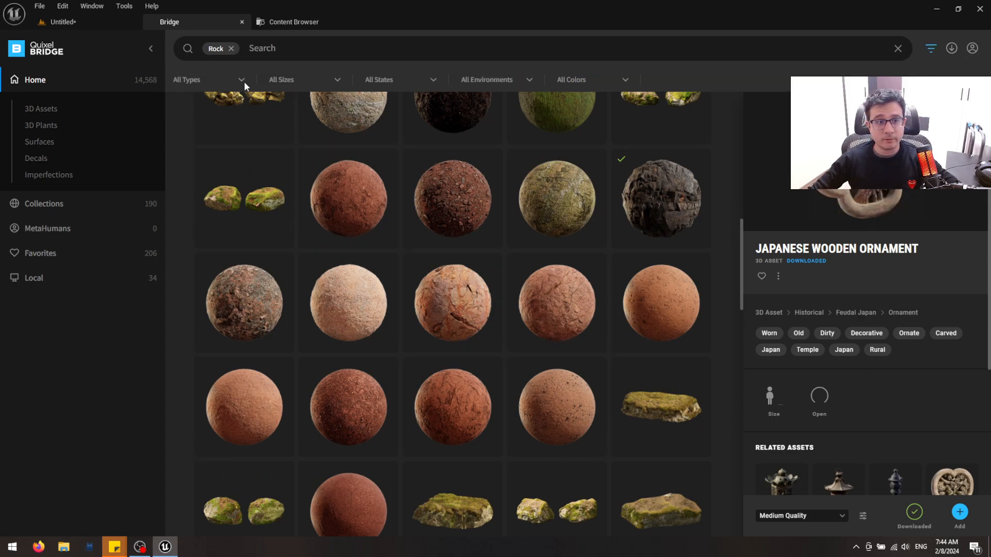
left_click(216, 82)
left_click(215, 109)
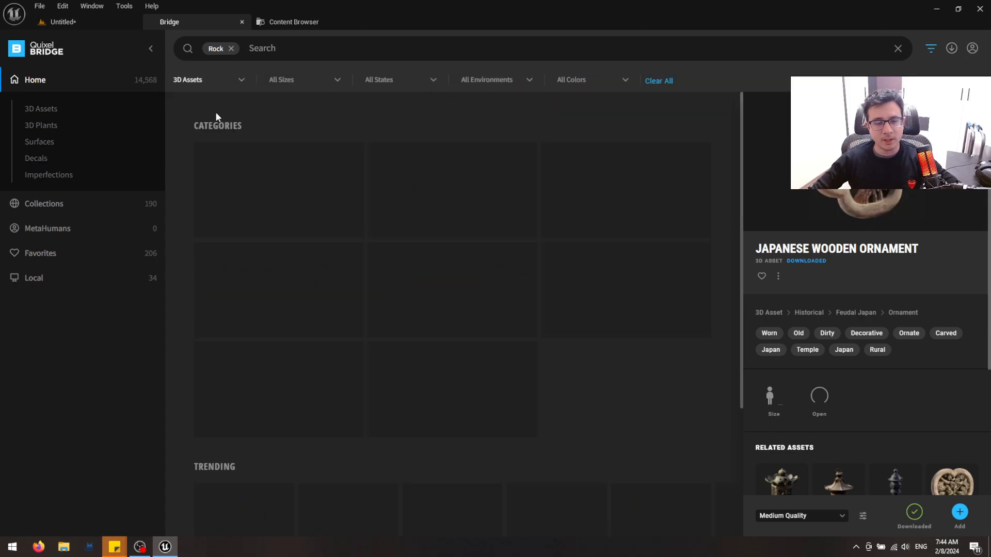
scroll(439, 237, "down", 4)
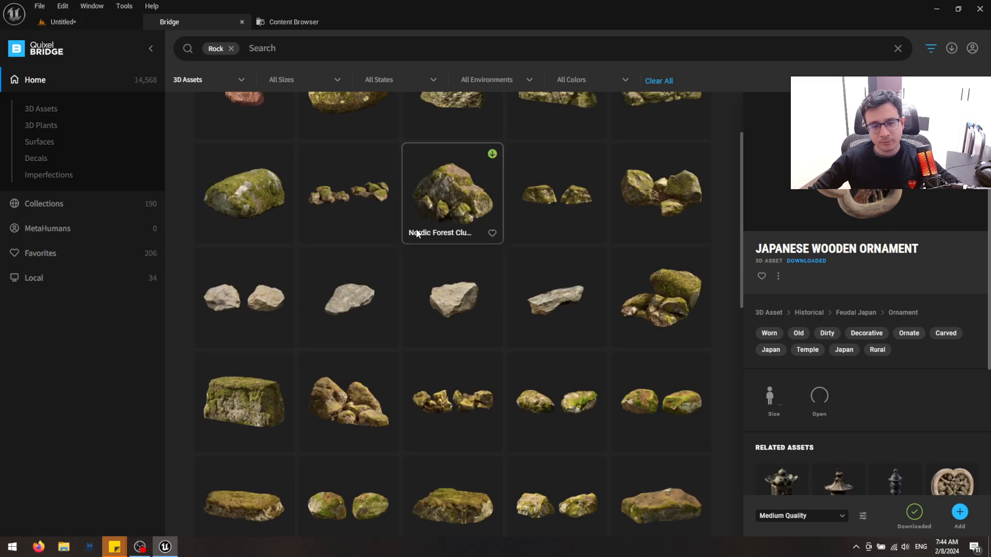
scroll(402, 324, "down", 3)
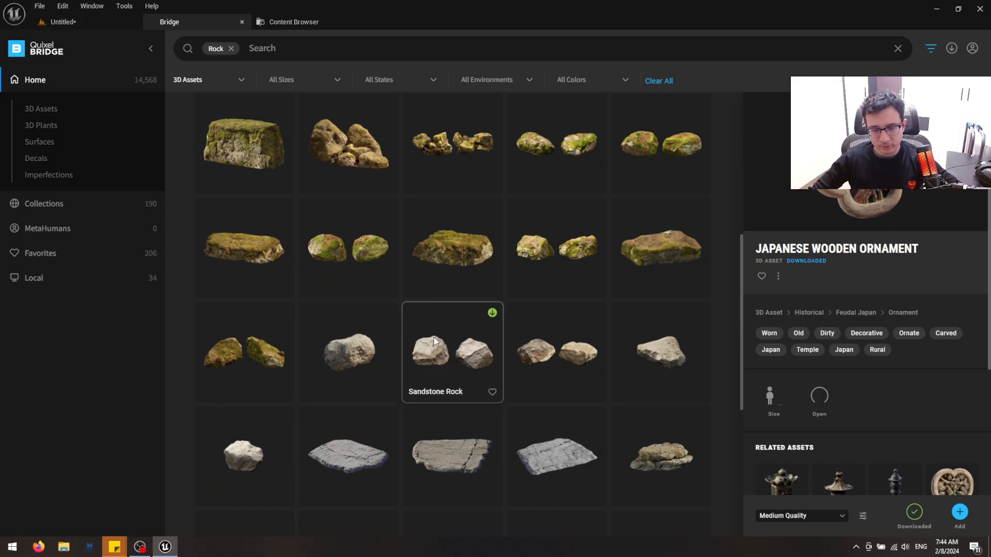
scroll(547, 348, "down", 3)
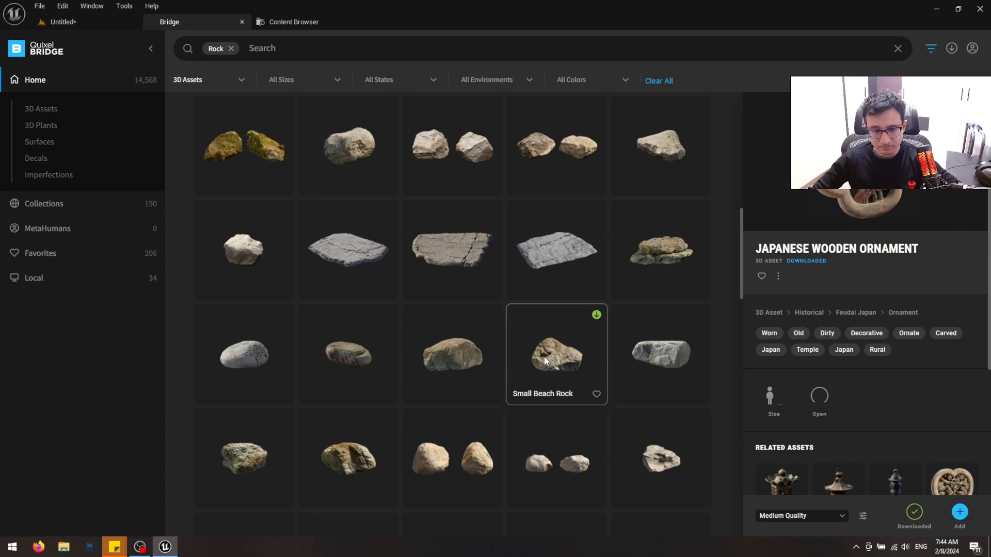
Download the Small Beach Rock asset at Medium Quality and add it to the project
left_click(545, 361)
left_click(838, 517)
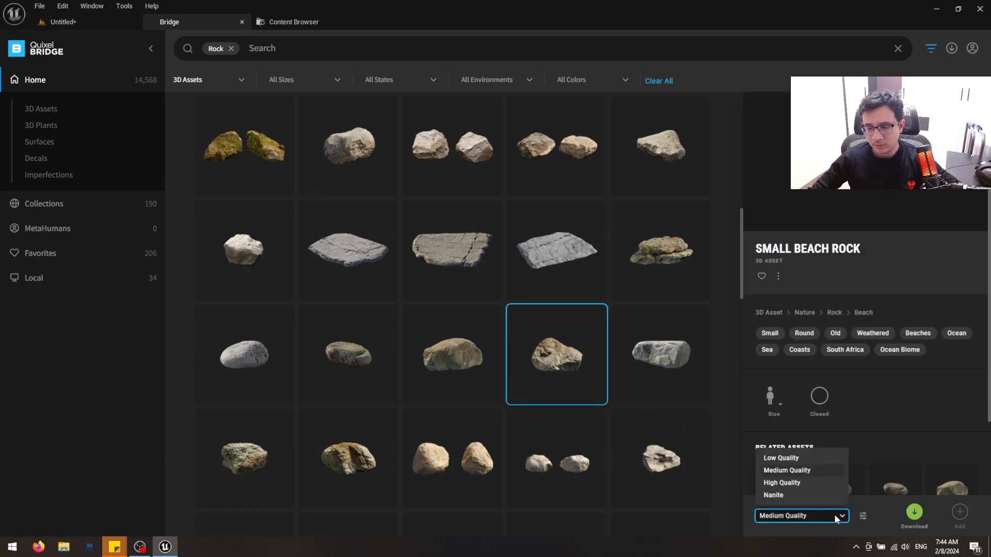
left_click(802, 473)
left_click(908, 514)
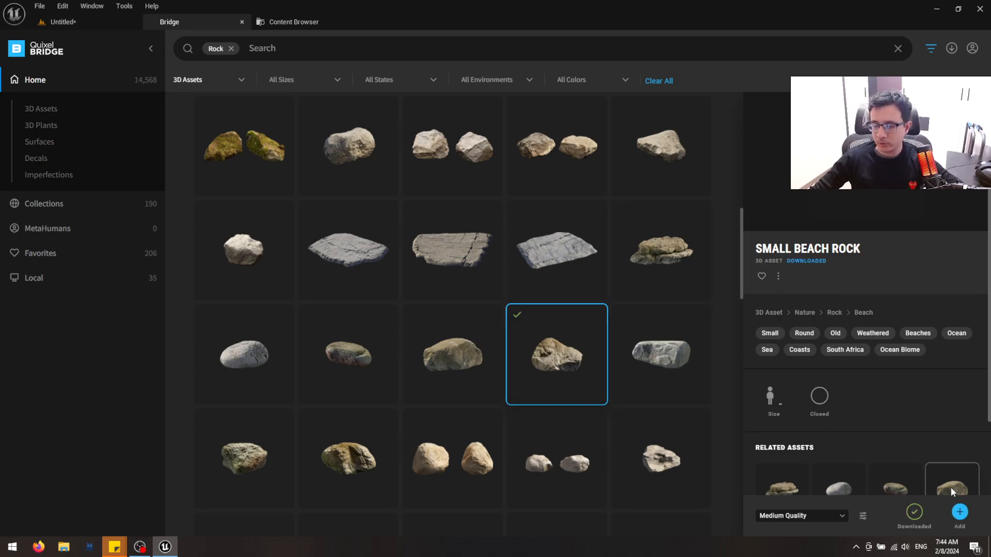
left_click(960, 512)
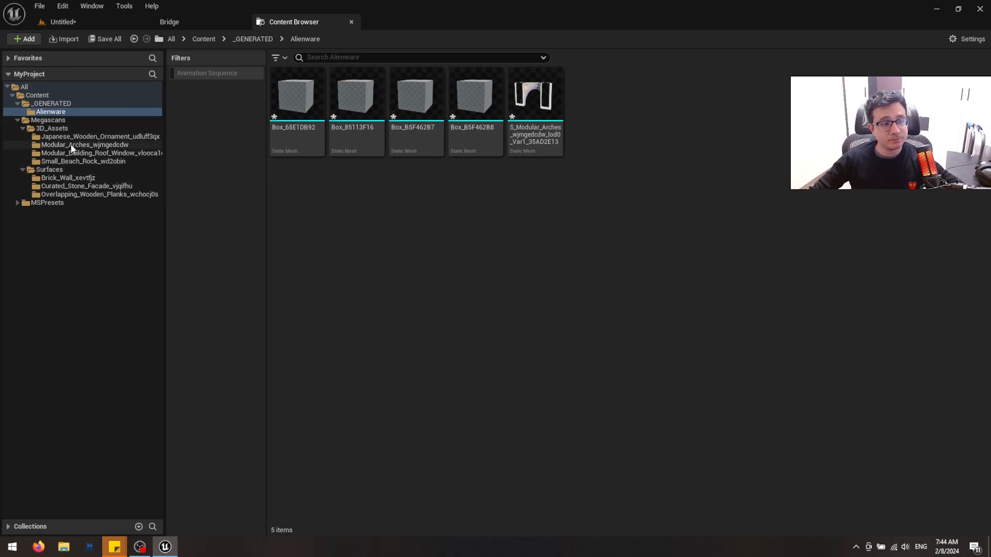
Show the contents of the Megascans 3D_Assets folder filtered by Static Mesh, with the Animation Sequence filter off
left_click(57, 128)
left_click(215, 73)
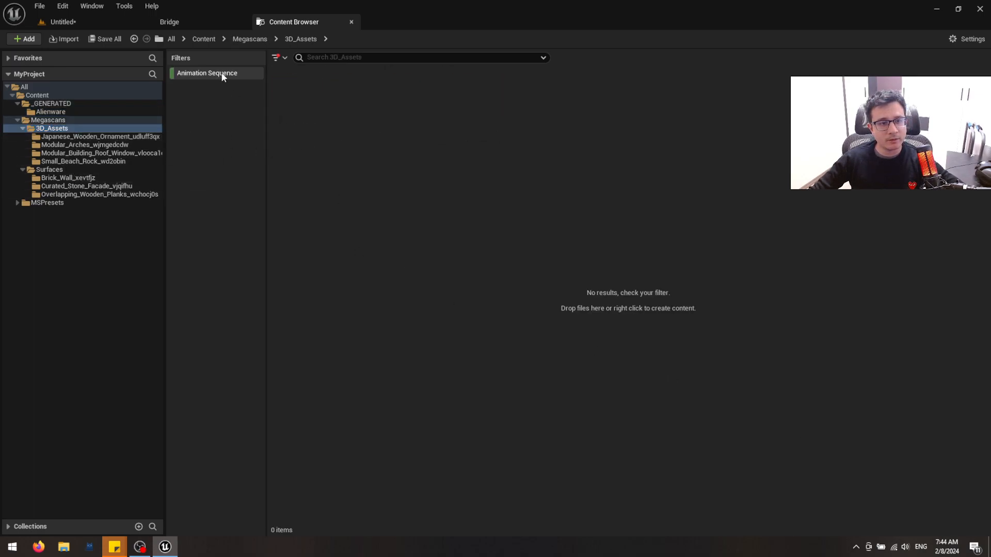
left_click(210, 72)
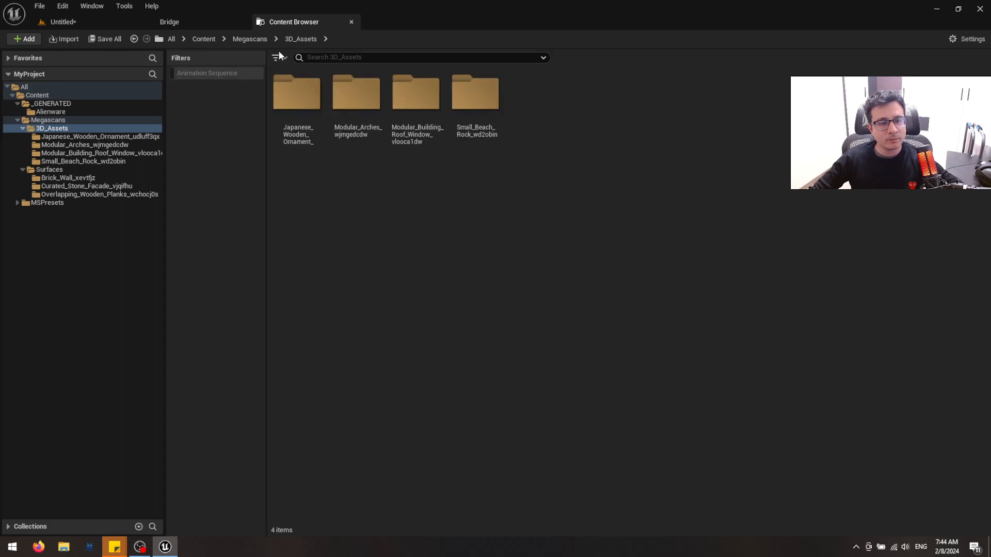
left_click(276, 57)
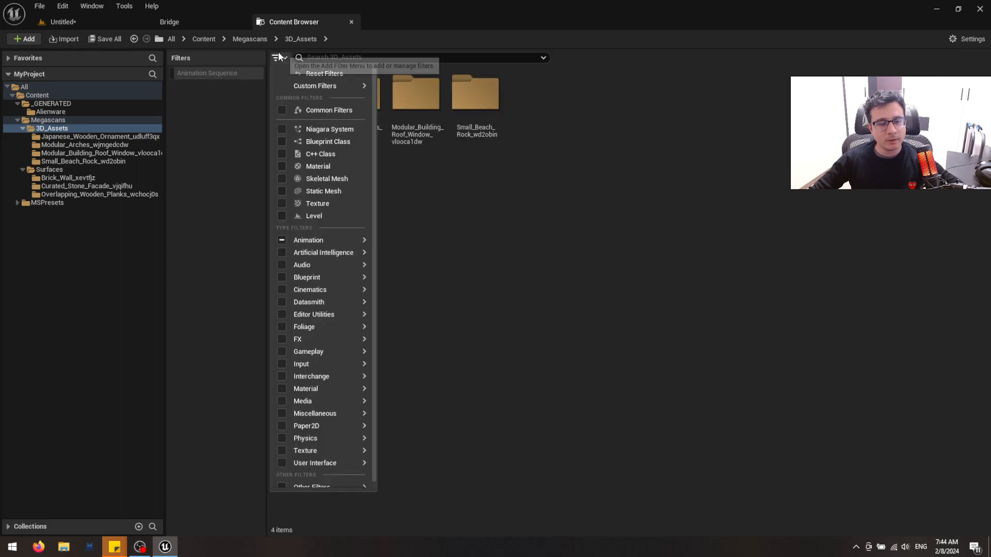
left_click(330, 191)
Place the small beach rock in the level at 1344, 740, -1, scale it to 6.75 and frame it
left_click_drag(596, 96, 642, 331)
key("r")
key("f")
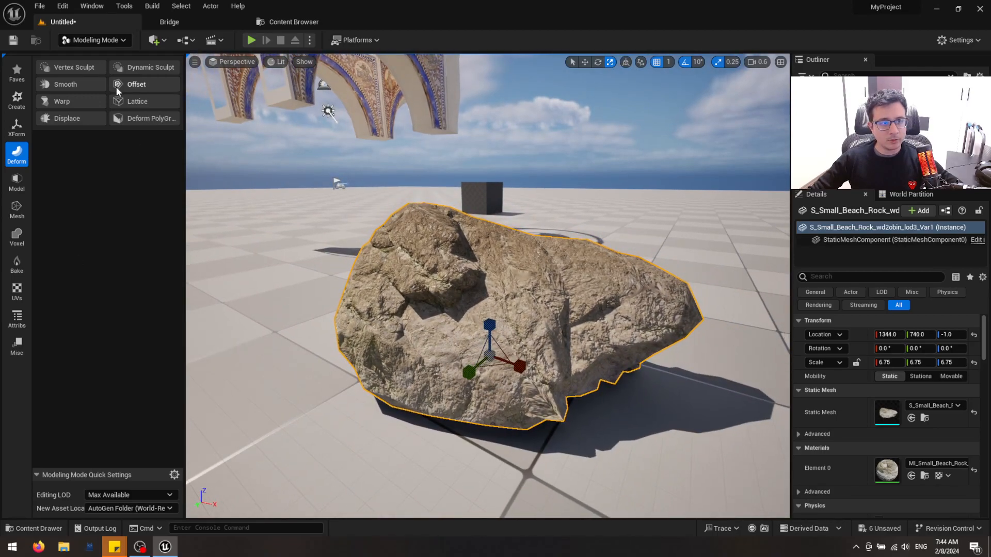
Start a Lattice deformation on the rock and set its X, Y and Z axis resolutions to 3
left_click(133, 101)
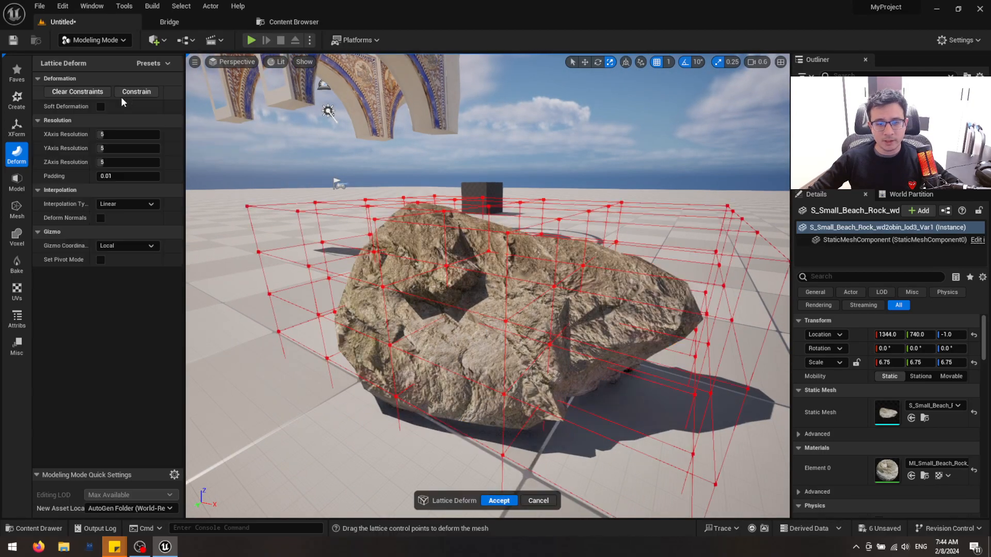
left_click_drag(448, 331, 448, 330, "alt")
left_click(134, 133)
type("3")
left_click(120, 148)
type("3")
left_click(124, 162)
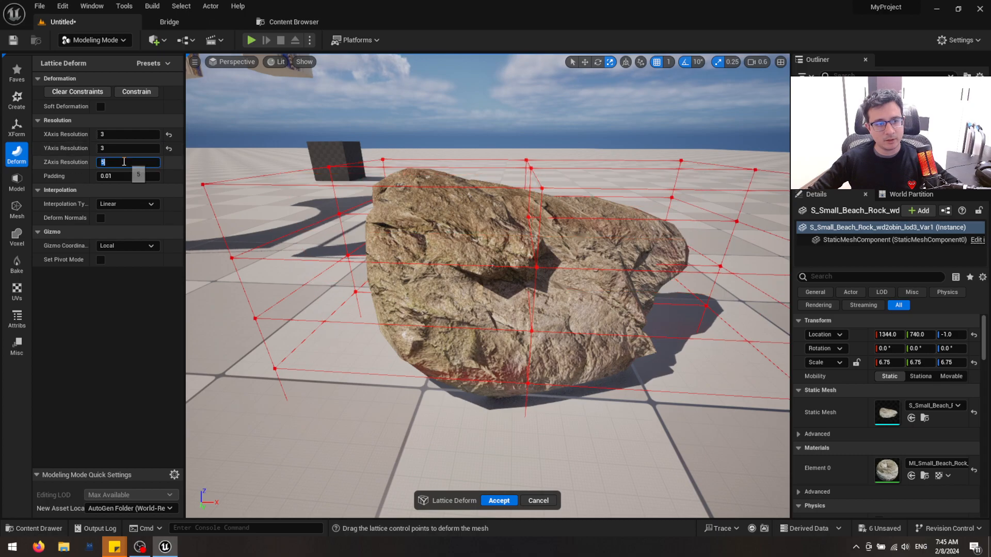
type("3")
key("Tab")
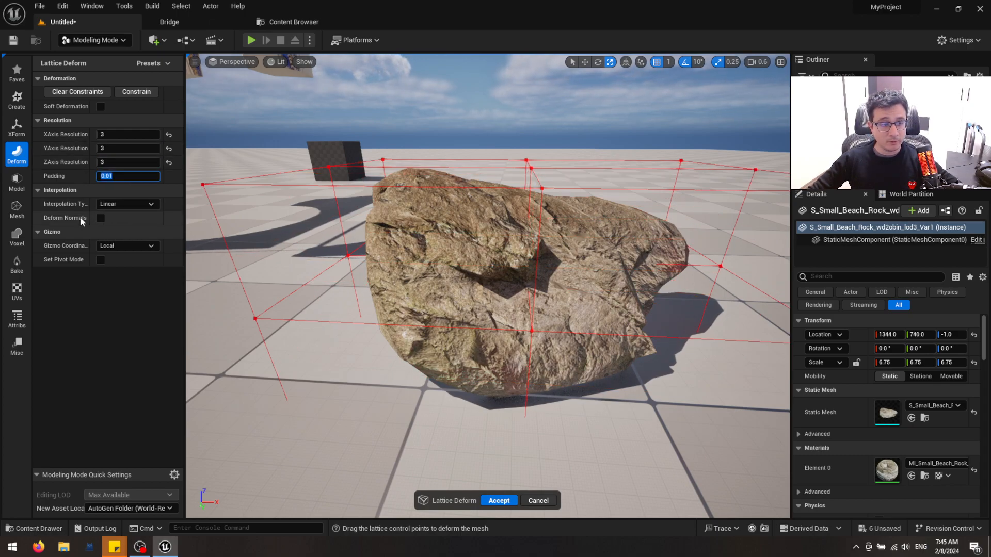
Turn Deform Normals on and back off for the rock's lattice
left_click(100, 218)
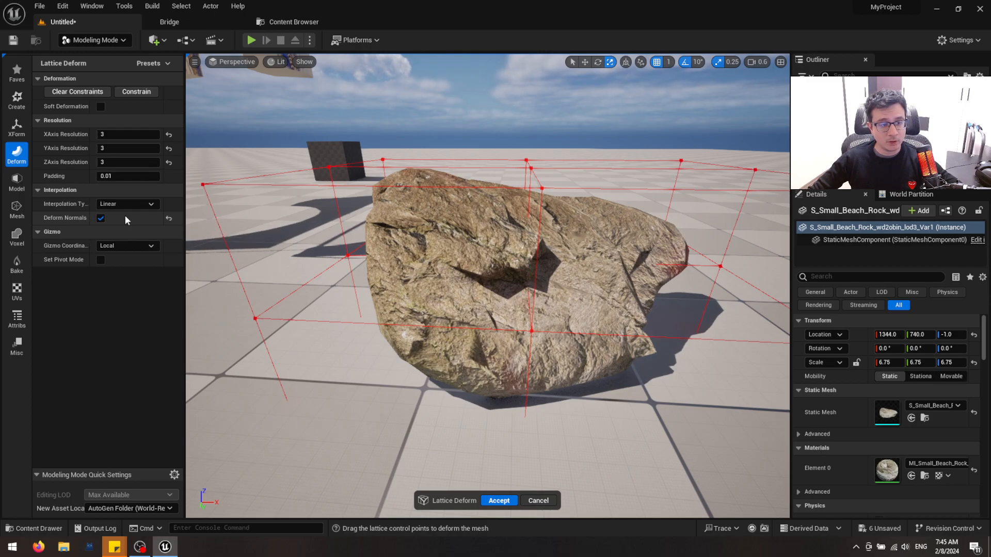
left_click(100, 218)
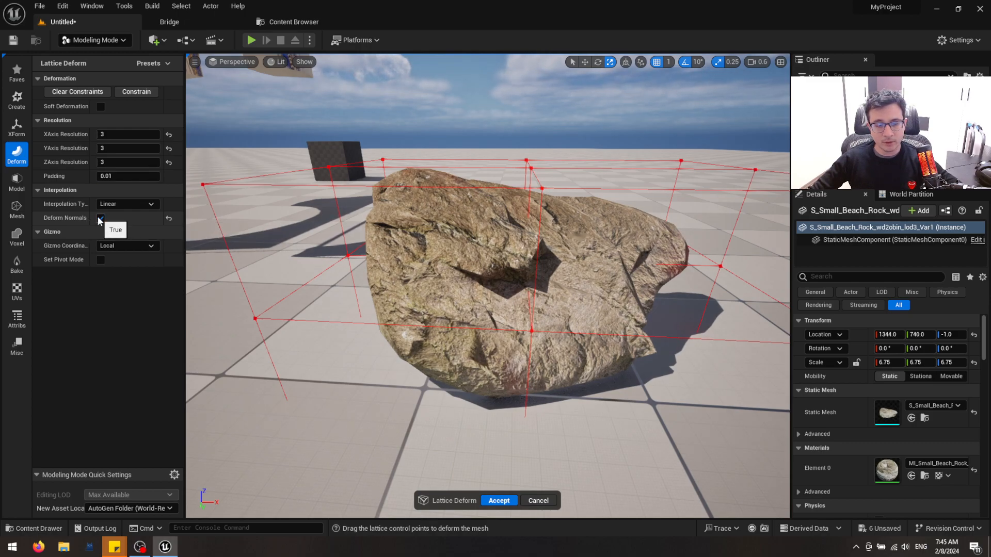
mouse_move(248, 243)
right_mouse_down()
mouse_move(222, 269)
mouse_move(243, 255)
right_mouse_up()
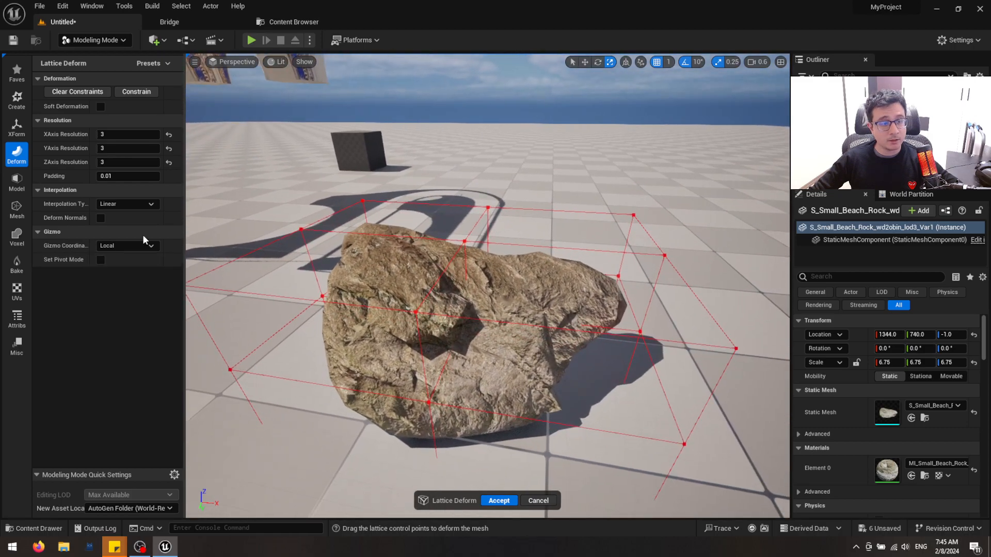
Set the rock's lattice interpolation type to Cubic and view the cage from a new angle
left_click(124, 204)
left_click(108, 223)
right_click_drag(573, 284, 548, 279)
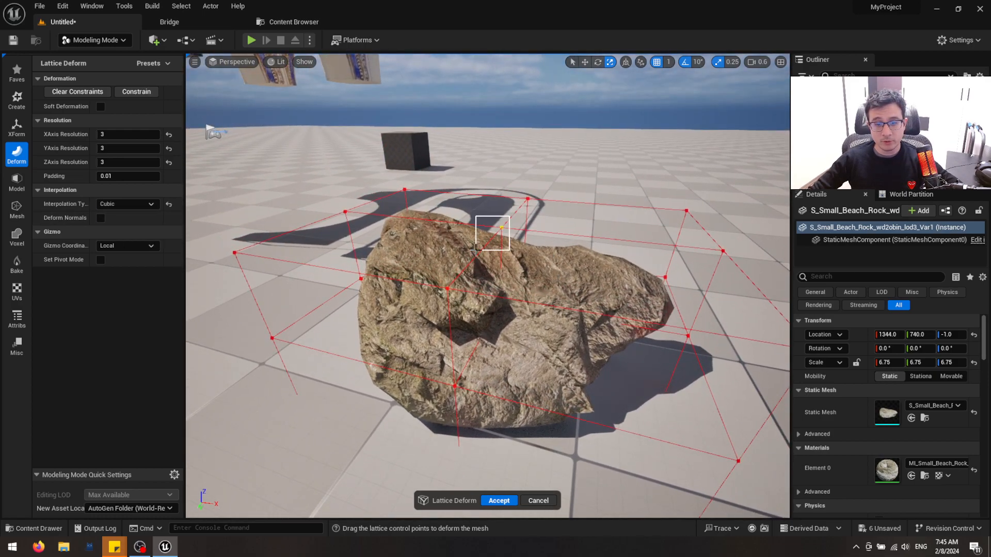
Raise the middle control point on the top of the rock's lattice
left_click_drag(475, 251, 475, 252)
key("w")
left_click_drag(504, 196, 504, 139)
right_click_drag(532, 175, 429, 228)
Shift the middle lattice control points on one long side of the rock along the Y axis
left_click_drag(429, 228, 519, 356)
key("alt+2")
left_click_drag(432, 263, 511, 346)
key("alt+4")
left_click_drag(374, 304, 407, 302)
right_click_drag(547, 313, 494, 329)
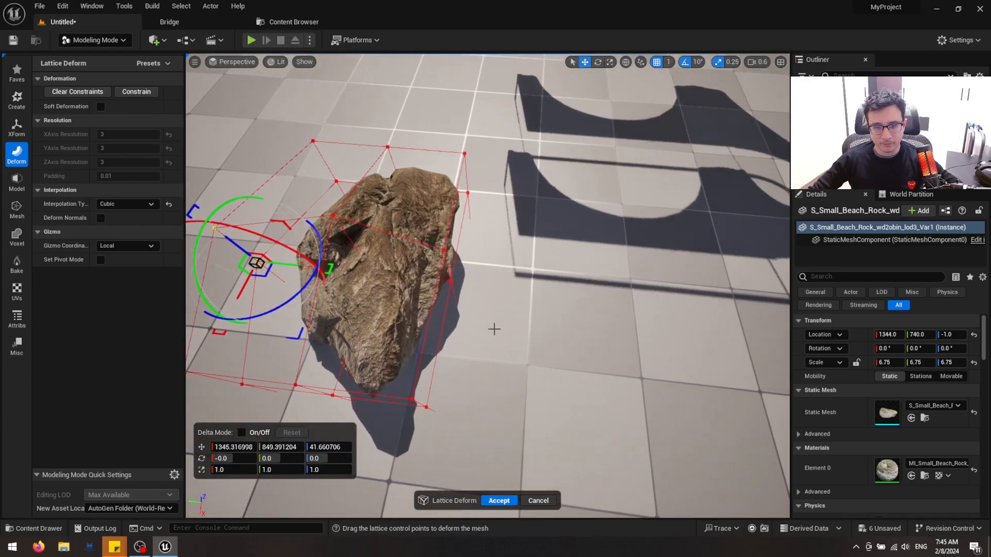
Select the middle lattice control points on the rock's opposite long side and pull them outward along the Y axis
left_click_drag(517, 336, 444, 284)
left_click_drag(422, 241, 423, 241)
key("alt+2")
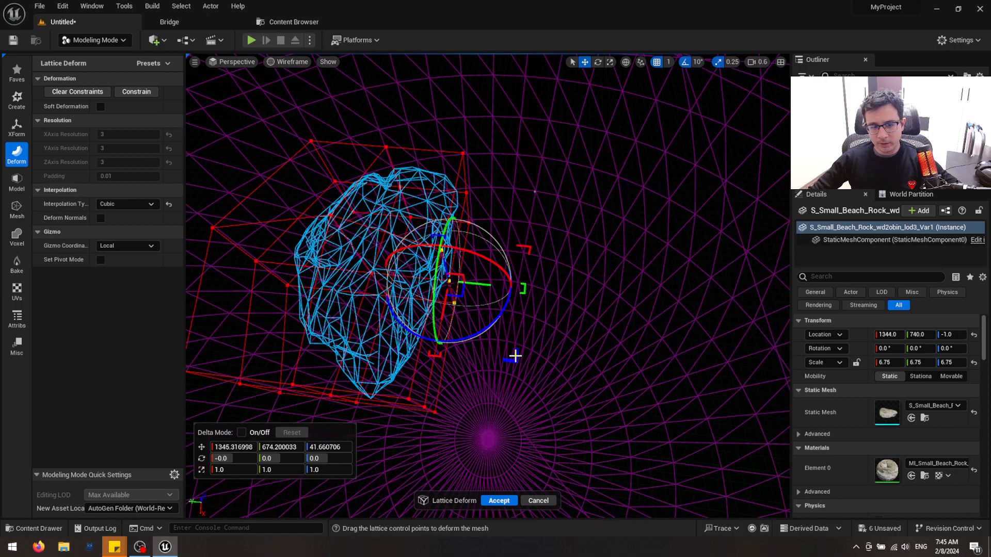
key("alt+4")
left_click_drag(476, 286, 527, 289)
right_click_drag(527, 289, 400, 304)
Lower the lattice control points at the rock's narrow end to about Z 0.66 and accept the Lattice deformation
left_click_drag(383, 299, 534, 422)
key("alt+2")
key("alt+4")
left_click_drag(467, 318, 363, 344)
right_click_drag(363, 344, 588, 250)
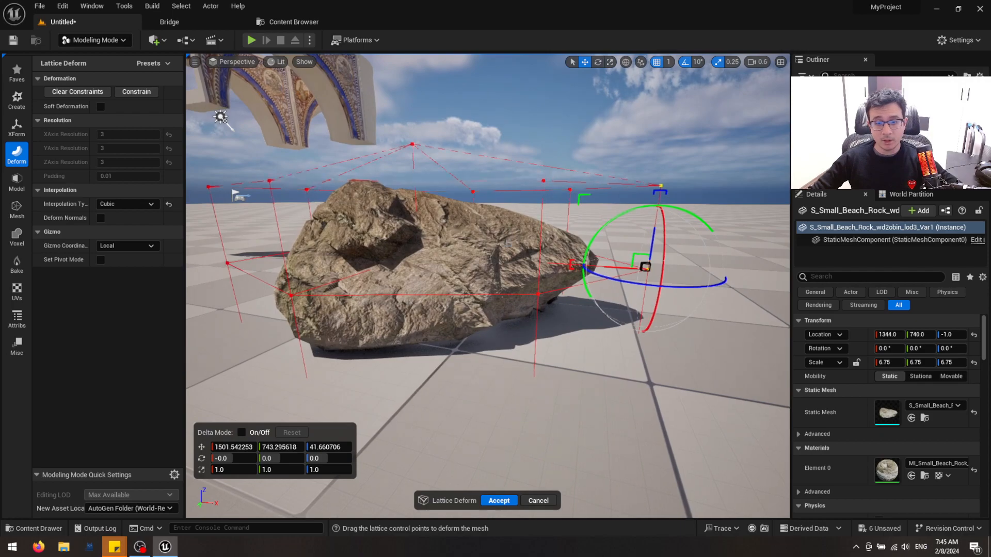
right_click_drag(407, 347, 438, 328)
right_click_drag(570, 175, 572, 173)
left_click_drag(548, 187, 541, 248)
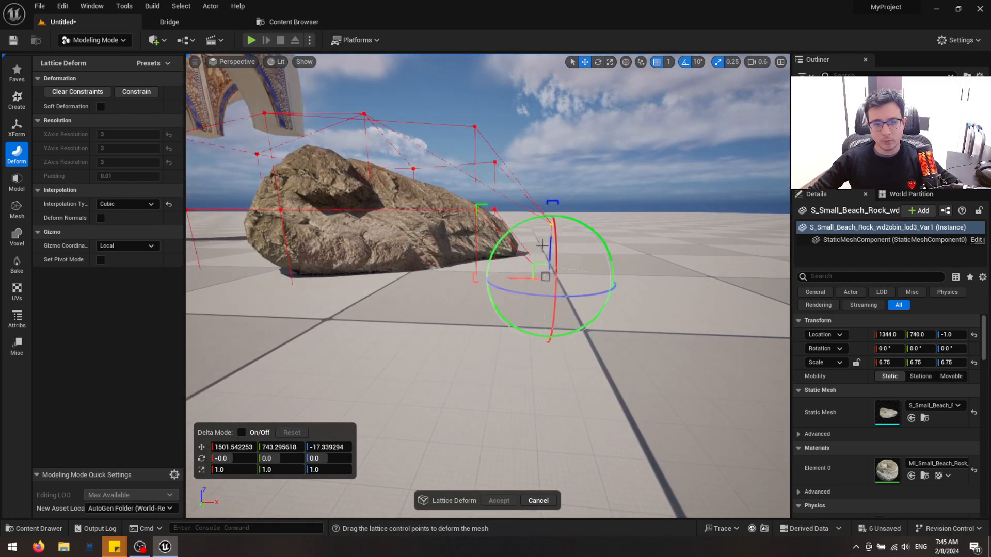
right_click_drag(512, 247, 419, 222)
right_click_drag(505, 284, 473, 283)
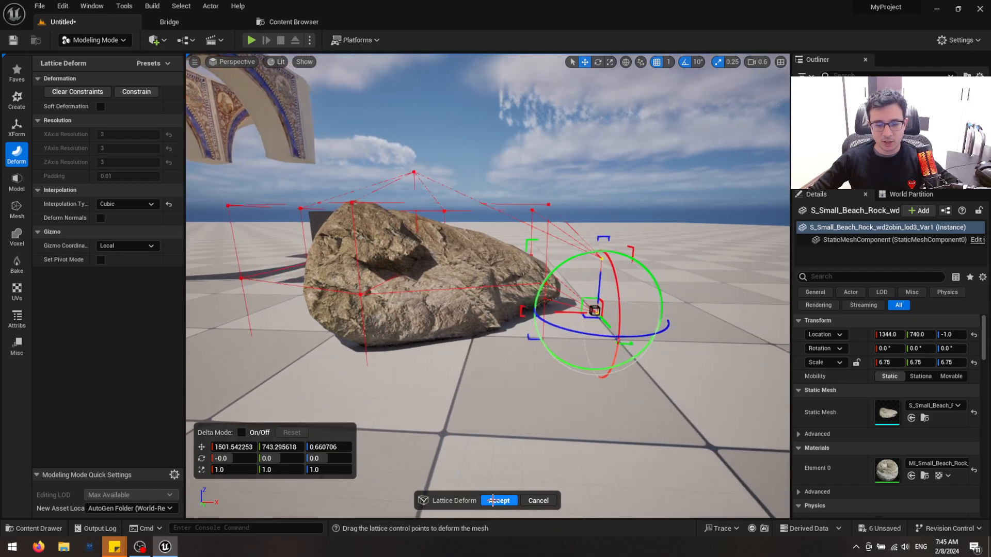
left_click(497, 500)
Examine the deformed rock from several angles and distances, including a brief wireframe check
right_click_drag(515, 365, 521, 316)
scroll(505, 345, "up", 2)
key("alt+2")
key("alt+4")
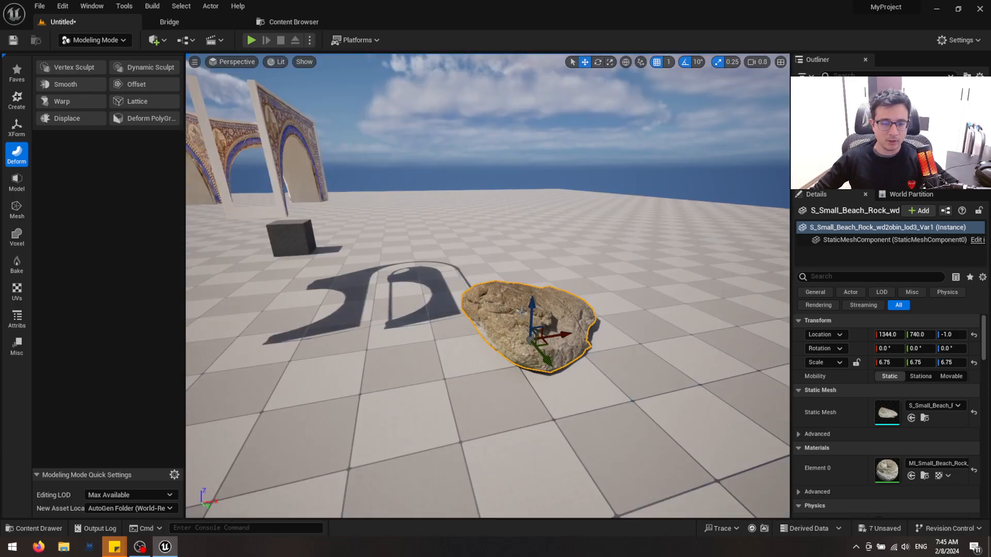
mouse_move(567, 330)
right_mouse_down()
mouse_move(558, 329)
mouse_move(566, 330)
right_mouse_up()
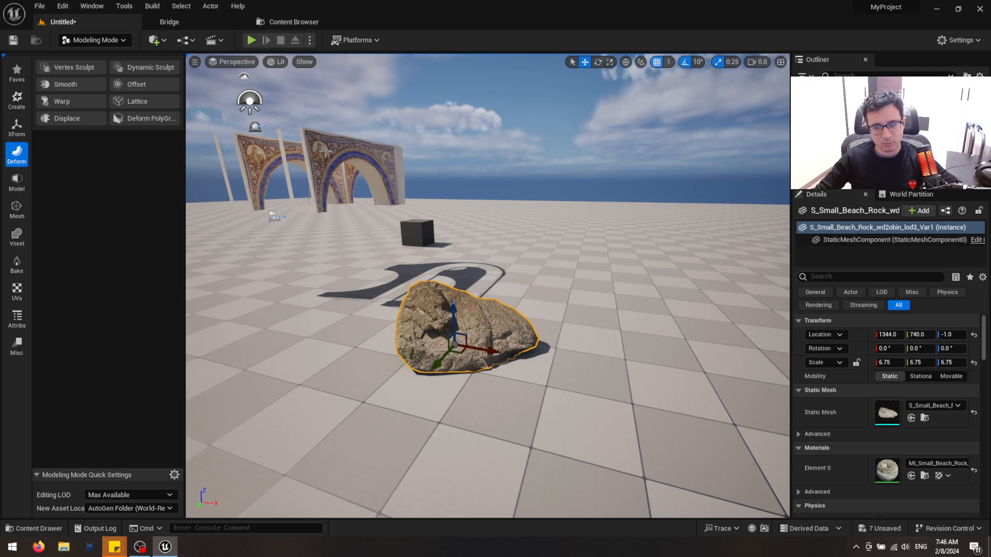
right_click_drag(428, 260, 407, 250)
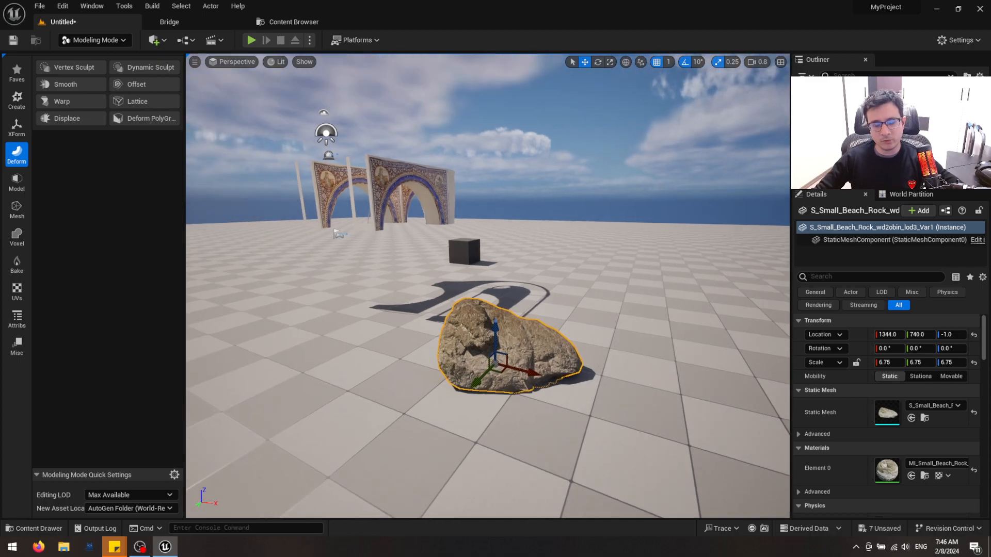
scroll(458, 266, "up", 6)
scroll(458, 266, "down", 4)
mouse_move(556, 311)
right_mouse_down()
mouse_move(564, 314)
mouse_move(556, 331)
right_mouse_up()
key("w")
key("s")
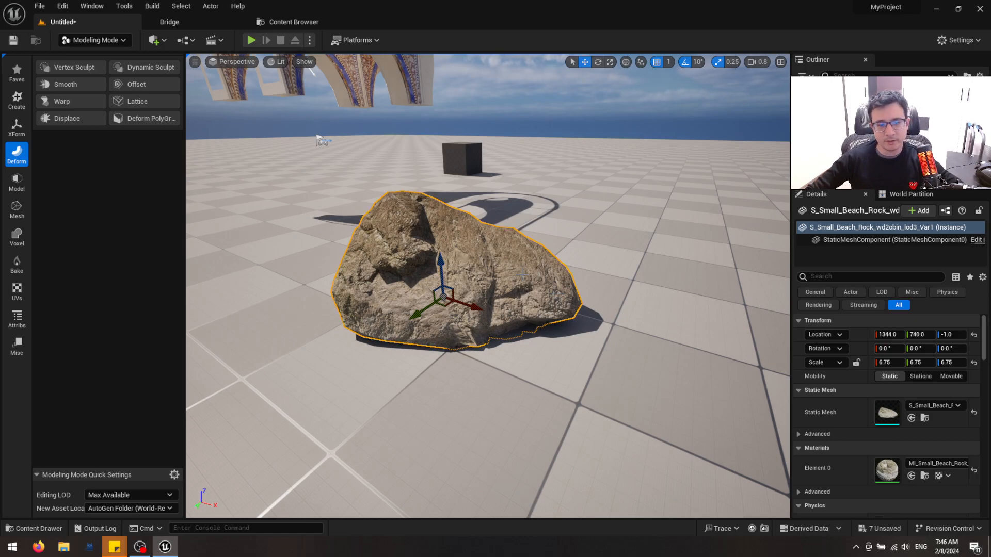
right_click_drag(522, 276, 591, 295)
key("s")
key("w")
key("s")
key("w")
key("s")
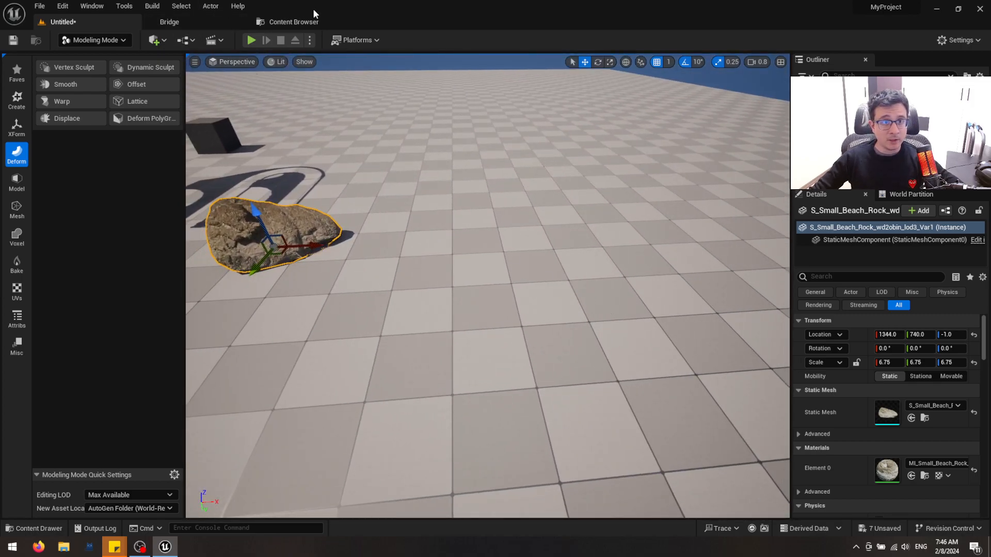
left_click(289, 22)
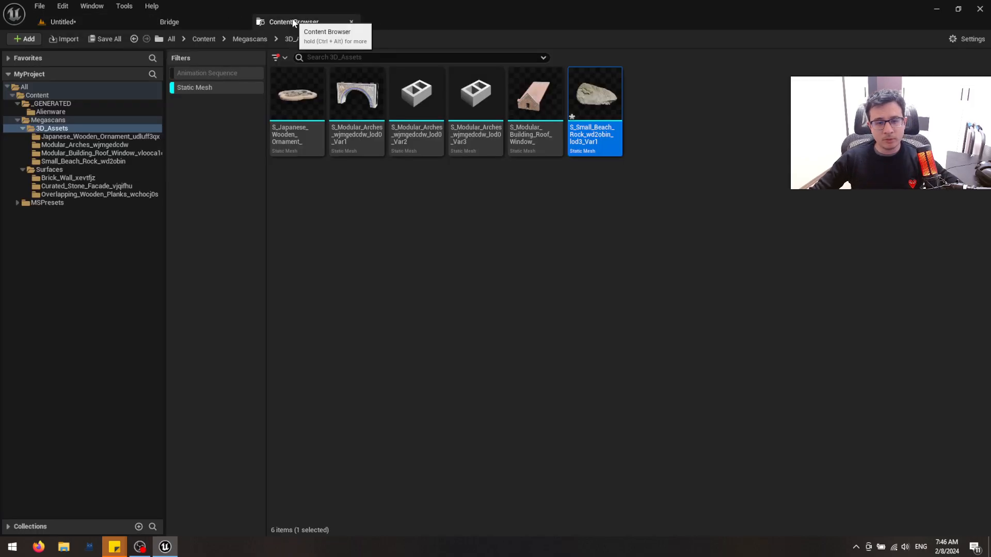
left_click(117, 20)
Create a cylinder with the default settings on the empty floor at 1838, 836, -1 and frame it
right_click_drag(540, 254, 510, 246)
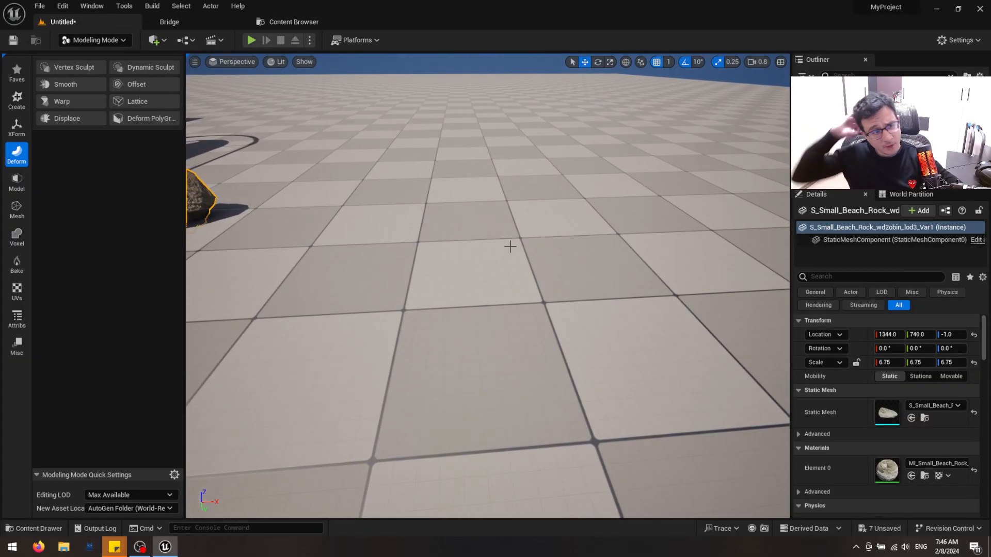
left_click(16, 99)
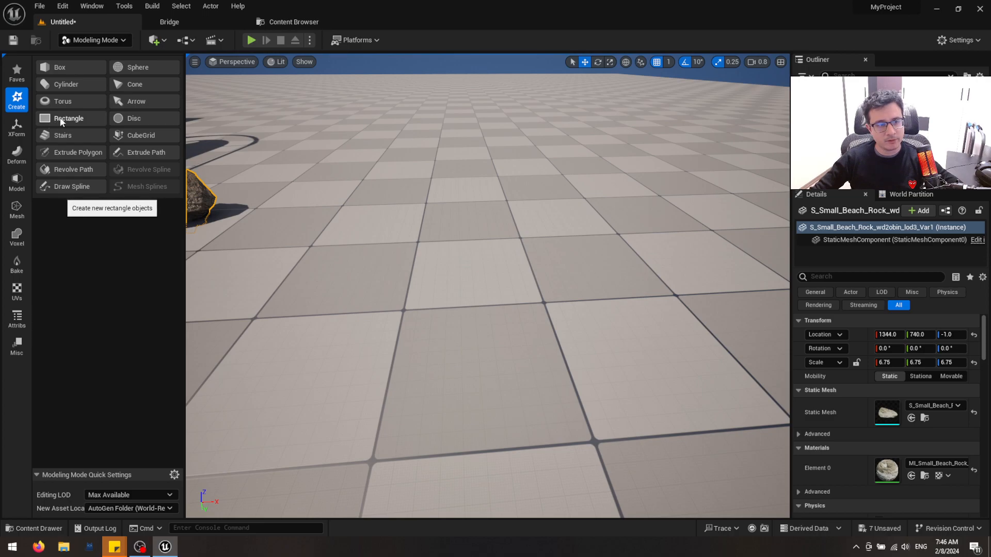
left_click(65, 84)
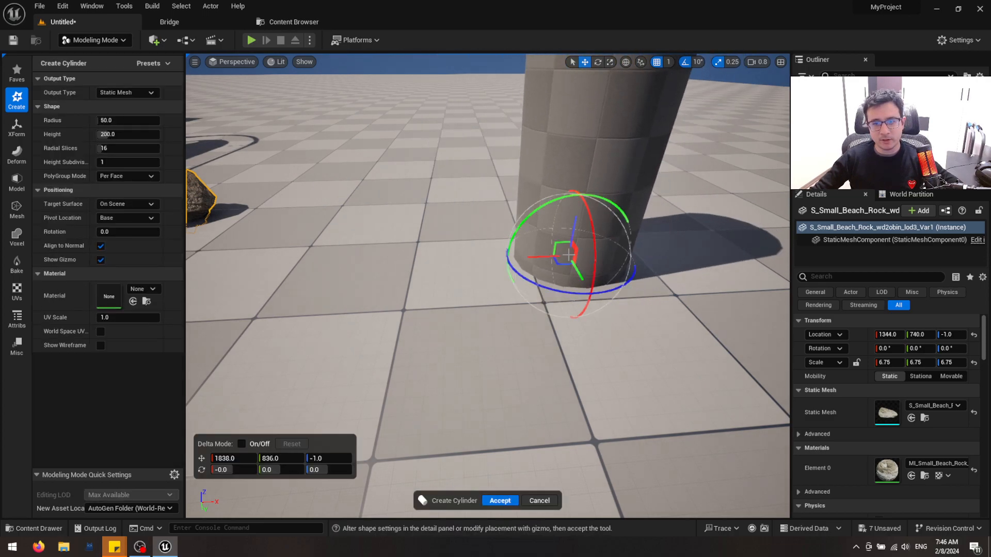
left_click(500, 501)
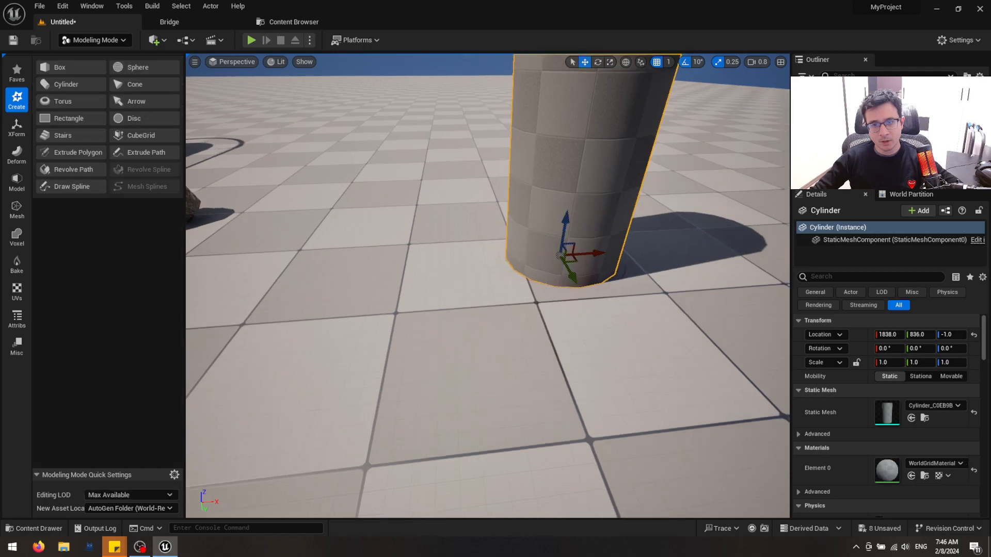
key("f")
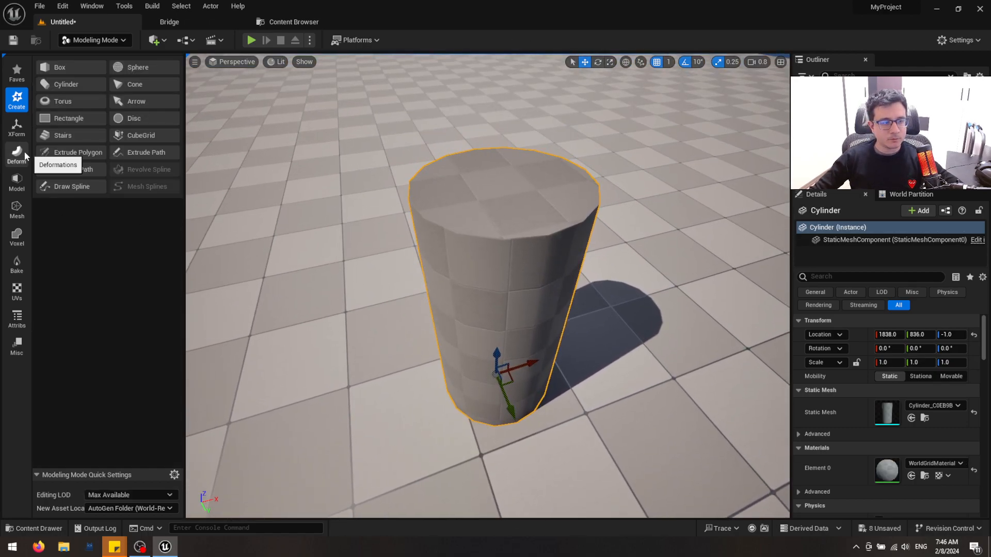
Delete the cylinder's top and bottom cap faces with PolyGroup Edit and accept the edit
left_click(17, 182)
left_click(89, 65)
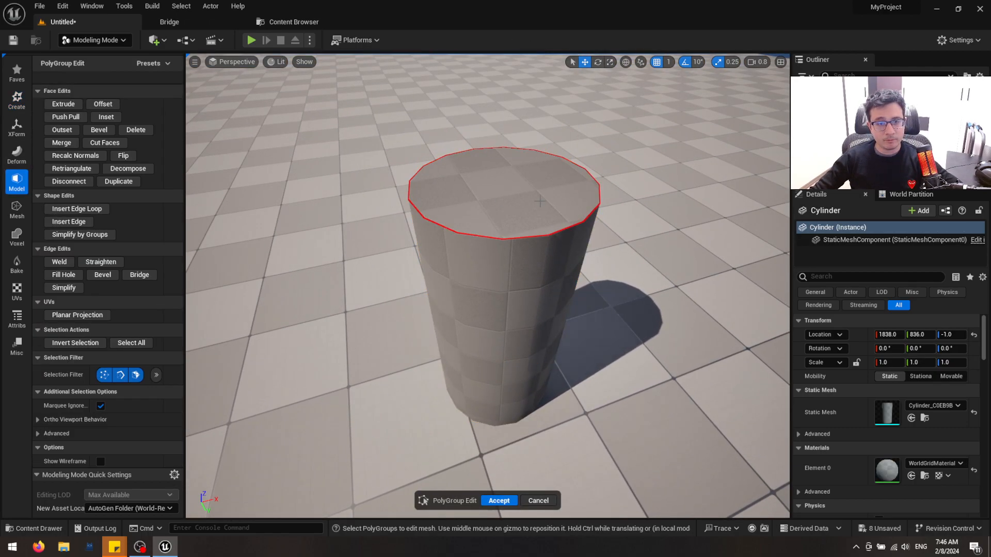
left_click(562, 201)
right_click_drag(519, 251, 538, 181)
key("Delete")
left_click_drag(491, 429, 493, 310, "alt")
left_click(493, 198)
key("Delete")
right_click_drag(502, 211, 524, 315)
key("e")
key("s")
left_click(505, 500)
Inspect the open cylinder's triangle layout in wireframe and its surface in lit view
key("alt+2")
key("w")
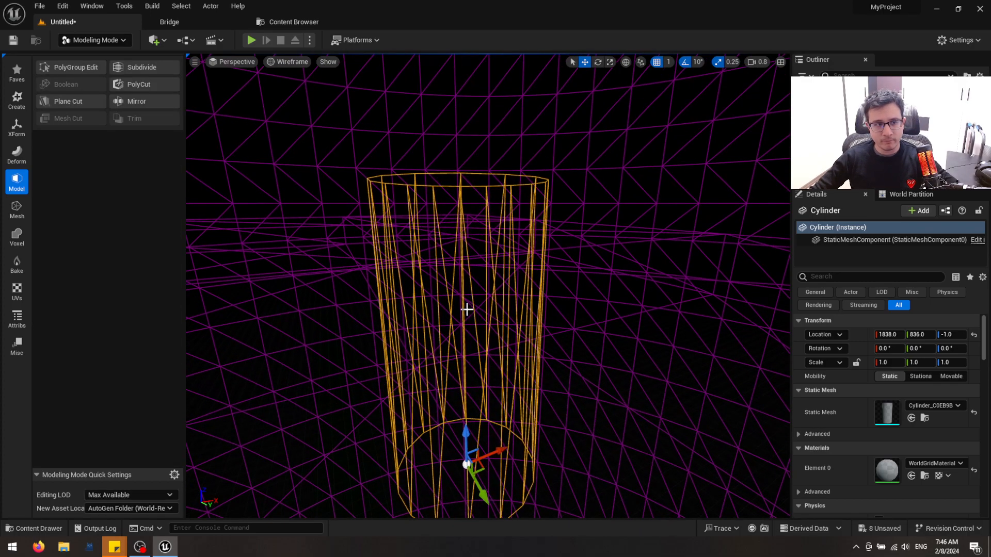
key("alt+4")
key("s")
right_click_drag(371, 316, 371, 331)
key("q")
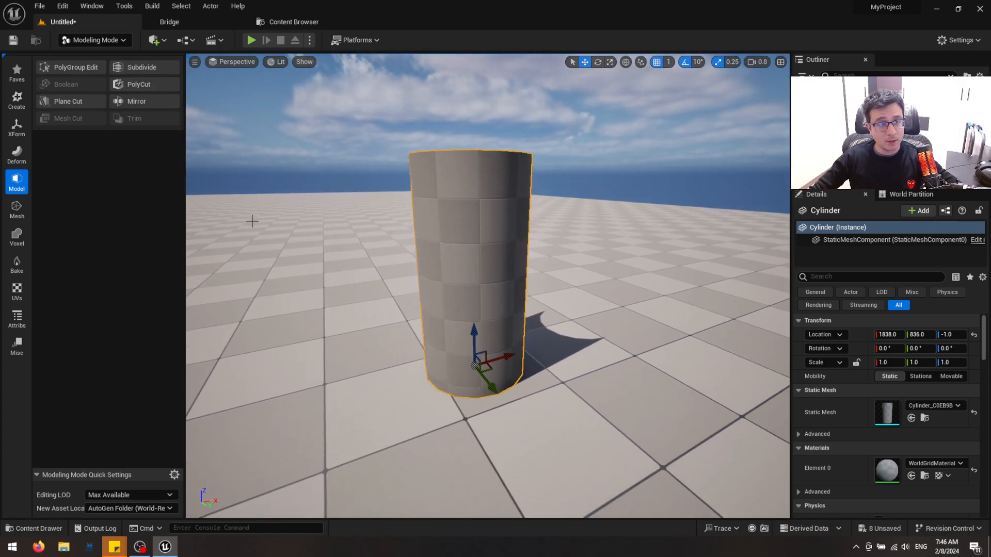
right_click_drag(252, 219, 252, 220)
key("w")
key("e")
Try to subdivide the cylinder with the Loop scheme, resetting the subdivision level to its default
left_click(138, 67)
key("f")
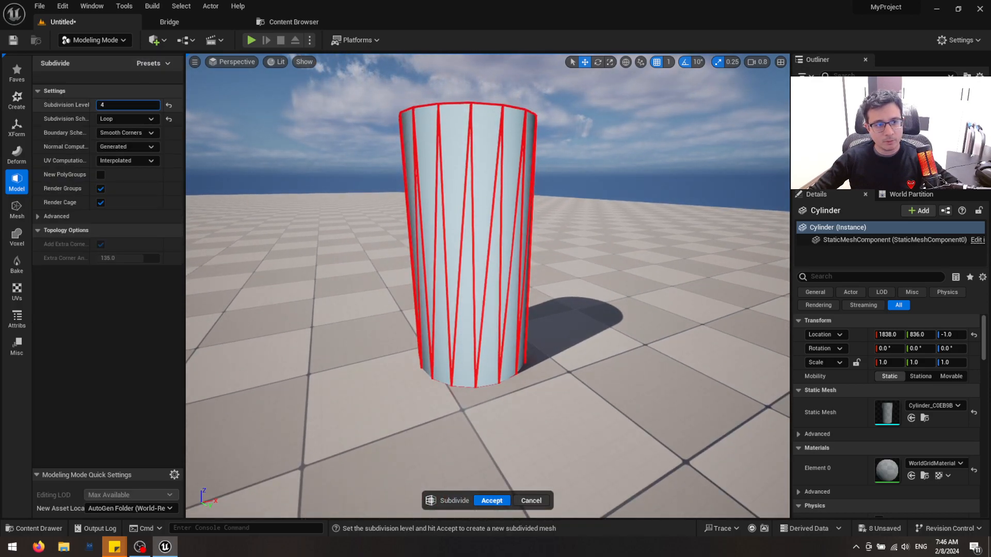
left_click(169, 104)
left_click(491, 501)
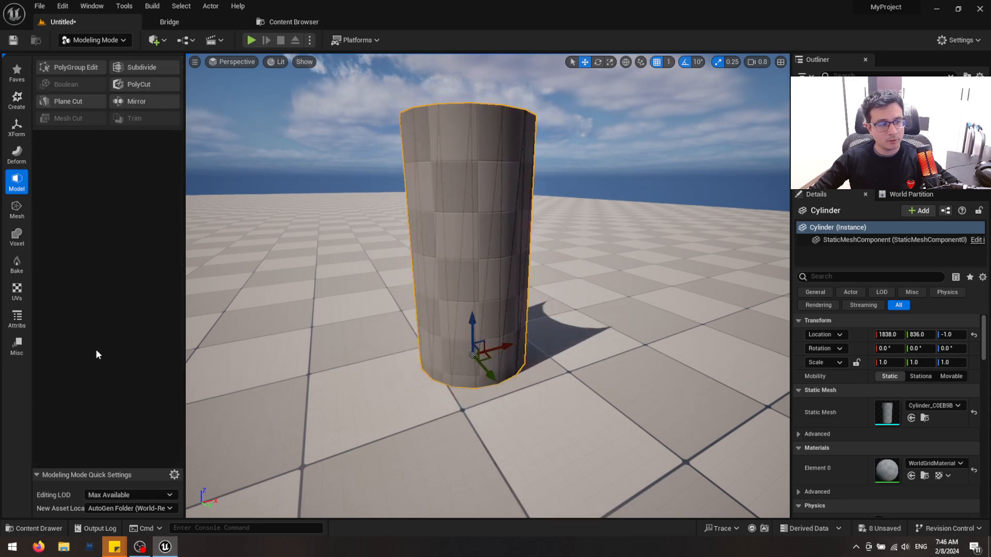
Remesh the cylinder with a target of 5000 triangles and accept the result
left_click(20, 209)
left_click(119, 118)
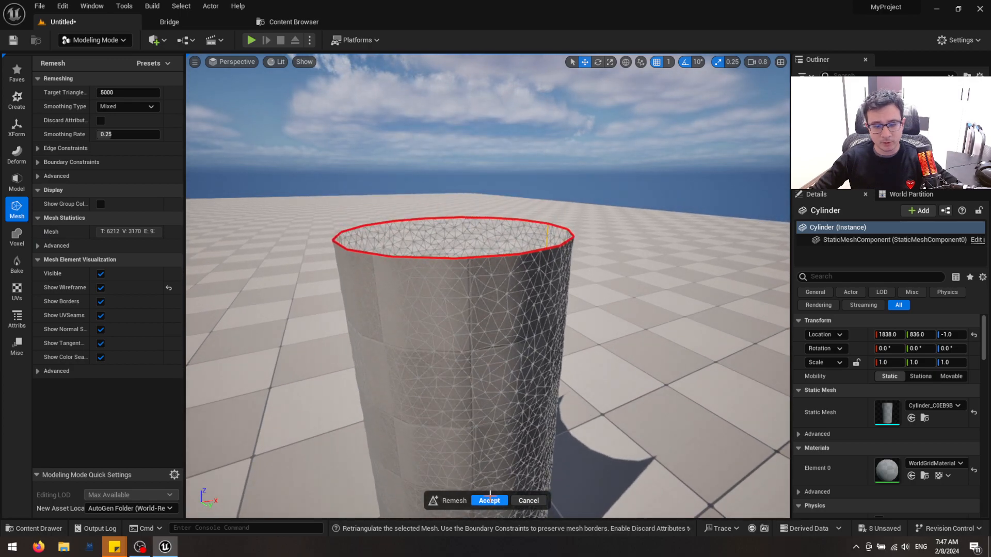
left_click(488, 501)
Inspect the remeshed cylinder's density in wireframe and its surface in lit view from several angles
mouse_move(490, 299)
right_mouse_down()
mouse_move(491, 257)
mouse_move(490, 298)
right_mouse_up()
key("q")
key("s")
key("alt+2")
key("alt+4")
key("e")
right_click_drag(452, 214, 491, 270)
key("w")
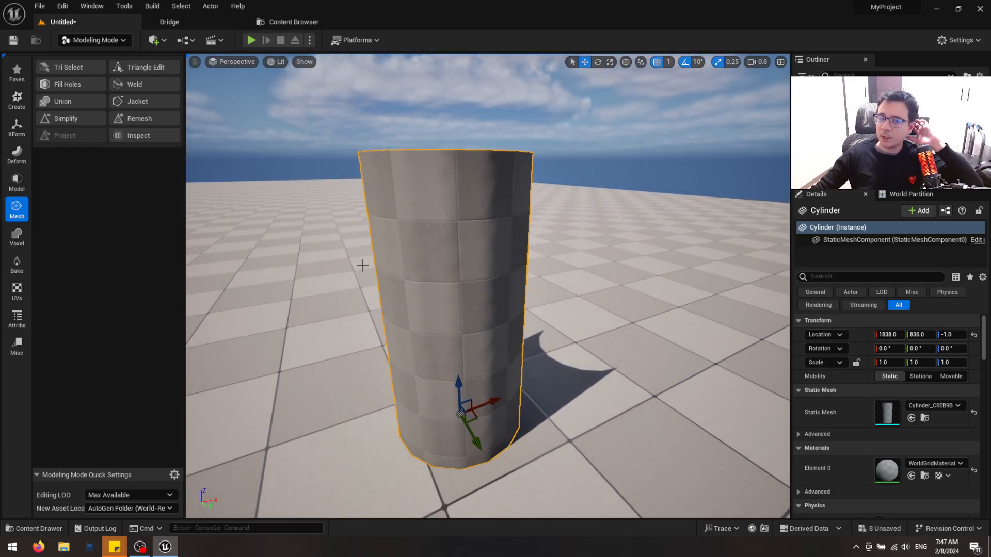
key("s")
right_click_drag(507, 299, 521, 306)
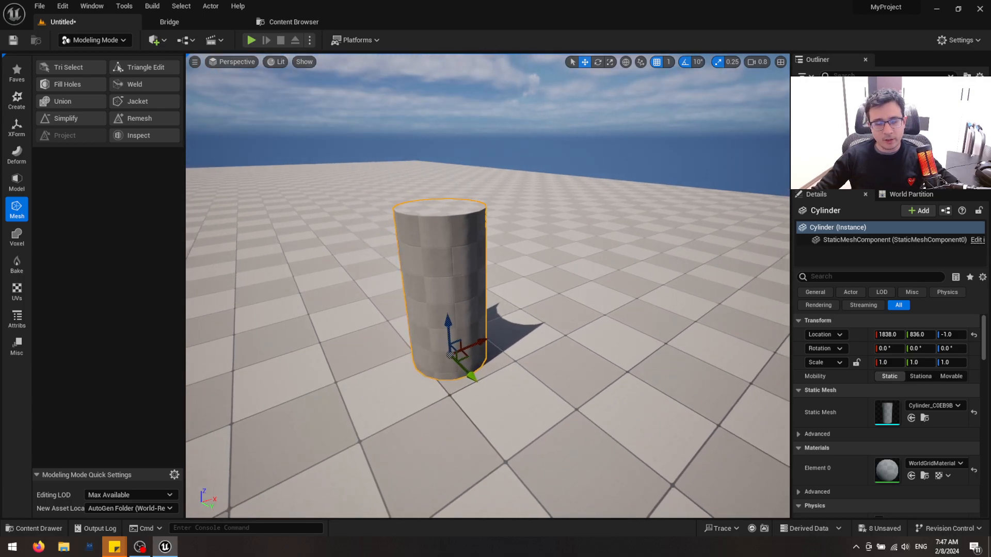
key("ctrl+space")
right_click_drag(267, 174, 266, 171)
key("w")
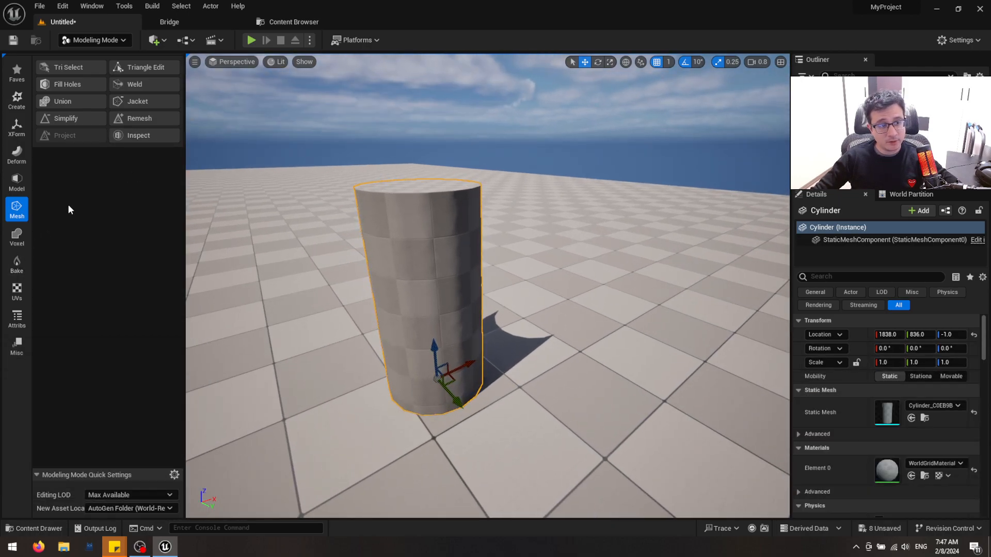
left_click(17, 154)
left_click(79, 116)
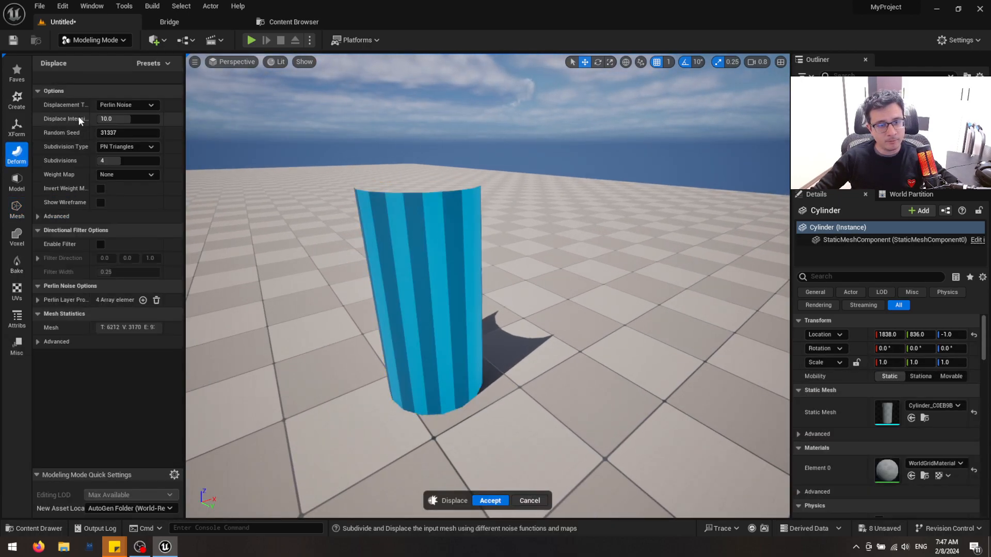
right_click_drag(381, 297, 368, 295)
key("w")
left_click(531, 502)
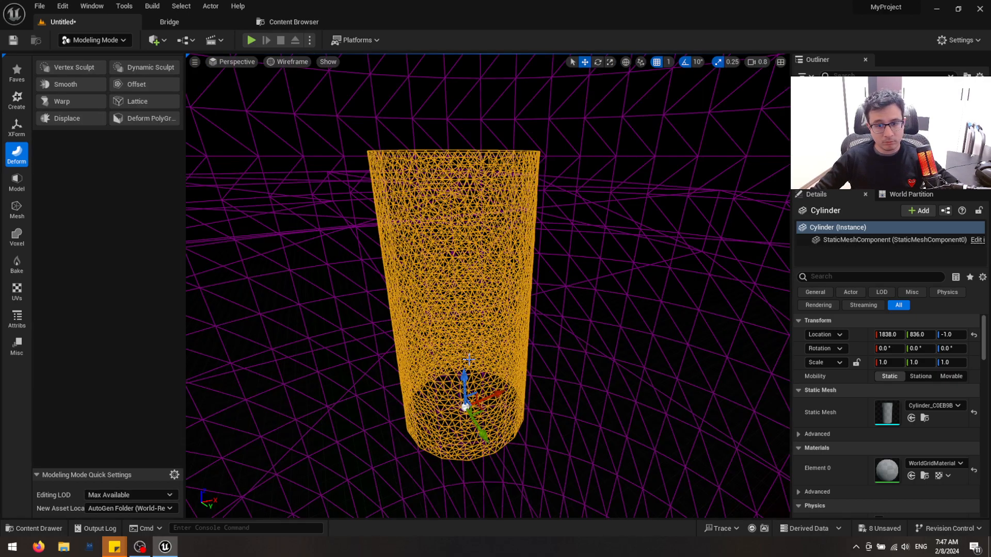
Disable the Static Mesh filter in the Surfaces folder and apply the MI_Brick_Wall_xevtfjz_2K material to the cylinder
key("ctrl+space")
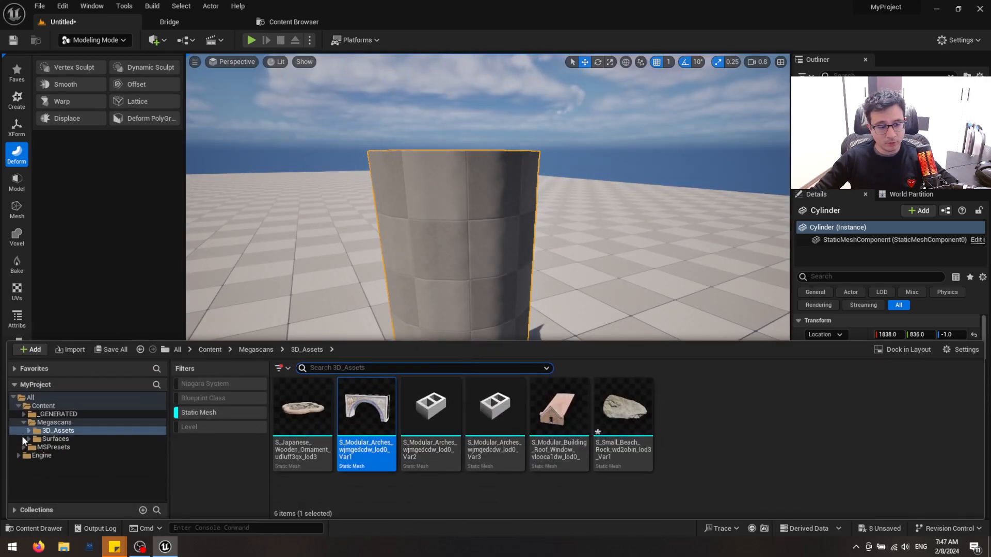
left_click(55, 439)
left_click(198, 412)
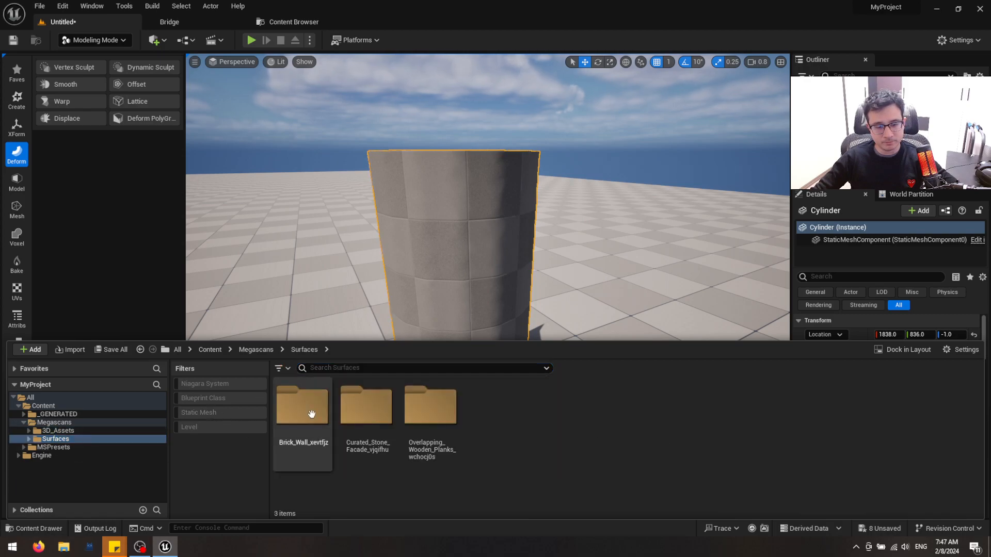
double_click(310, 411)
left_click_drag(302, 407, 493, 292)
key("q")
right_click_drag(493, 292, 523, 265)
key("s")
key("w")
key("s")
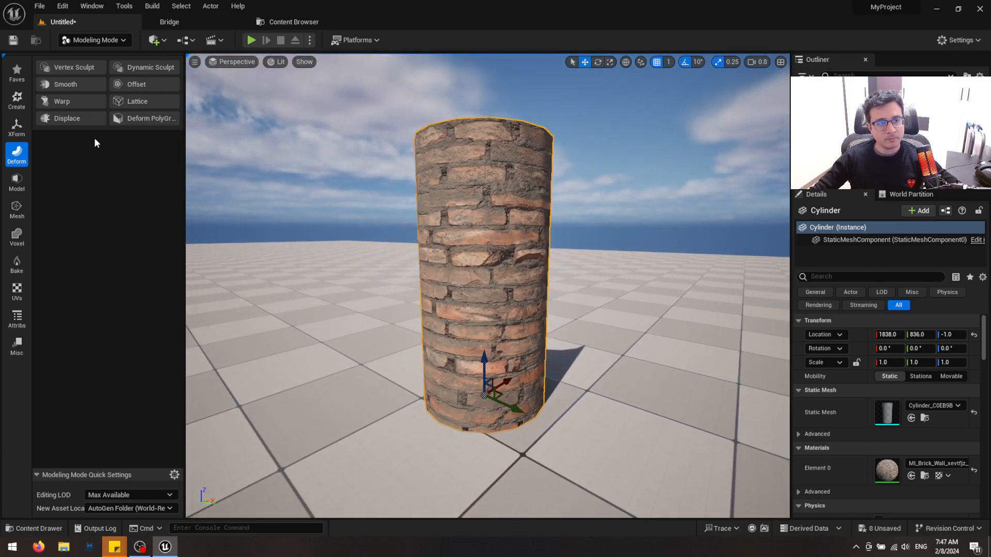
Start a Displace deformation on the brick cylinder and set the displacement type to Texture2D Map
left_click(77, 116)
left_click(140, 105)
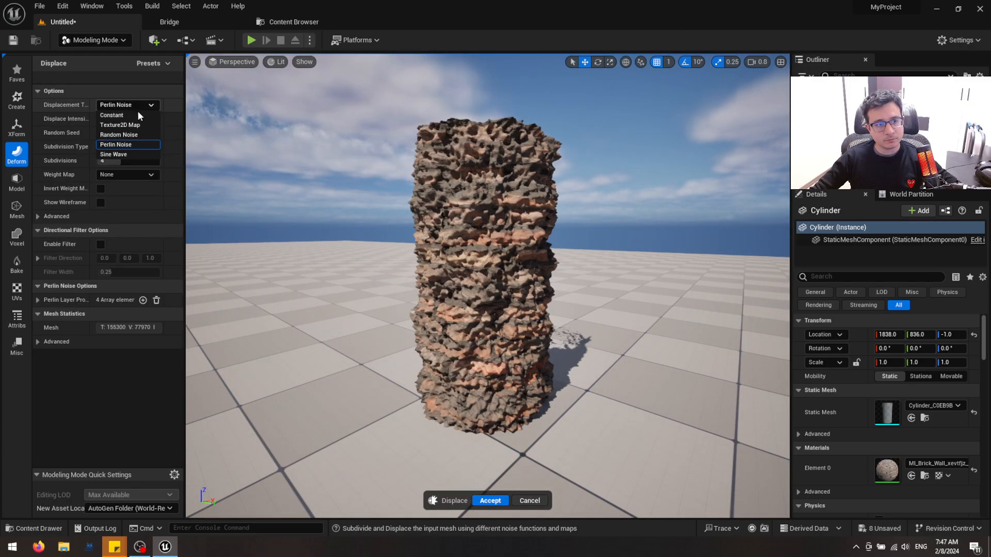
left_click(120, 125)
Assign T_BrickWall_xevtfjz_2K_ORDp as the displacement map and set its channel to Blue
key("ctrl+space")
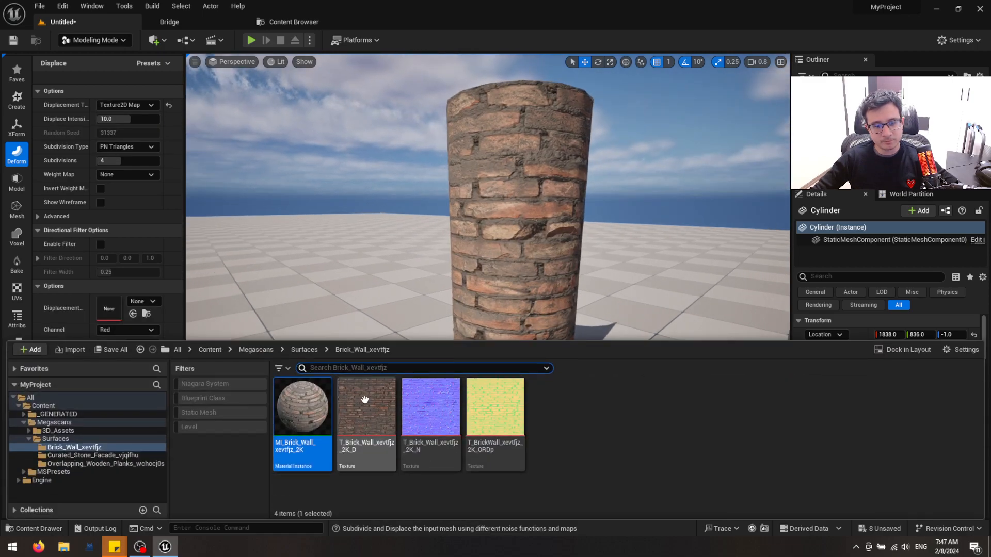
left_click(494, 408)
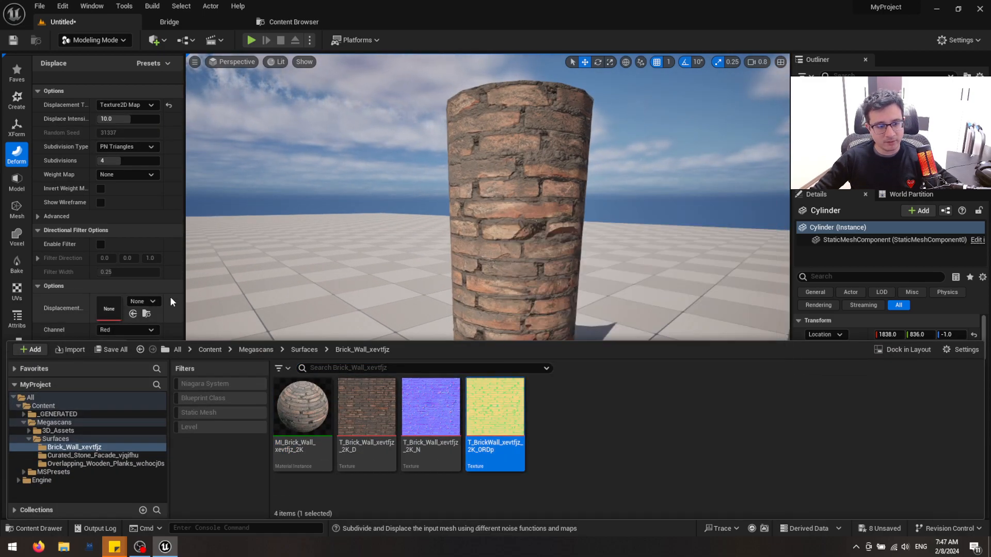
left_click(133, 314)
left_click(130, 329)
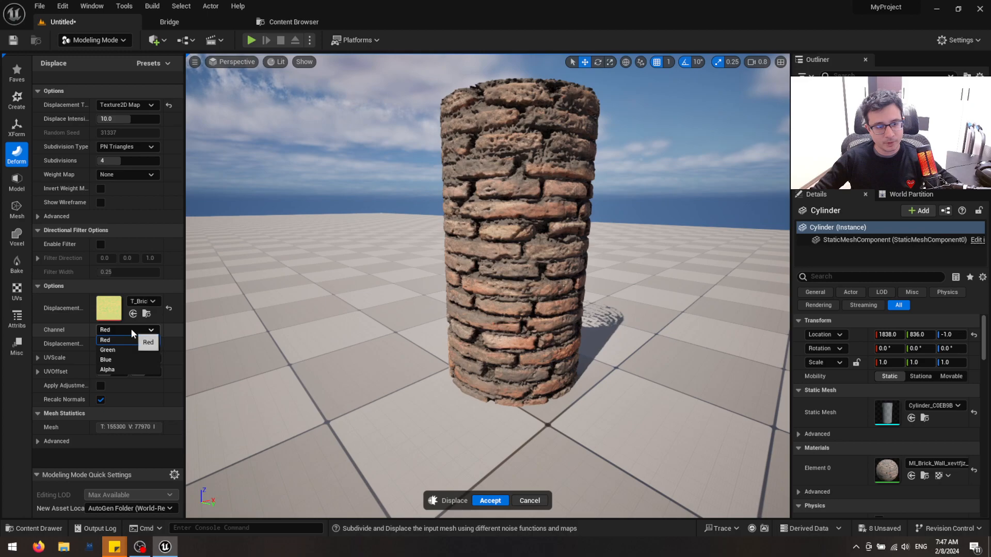
left_click(119, 360)
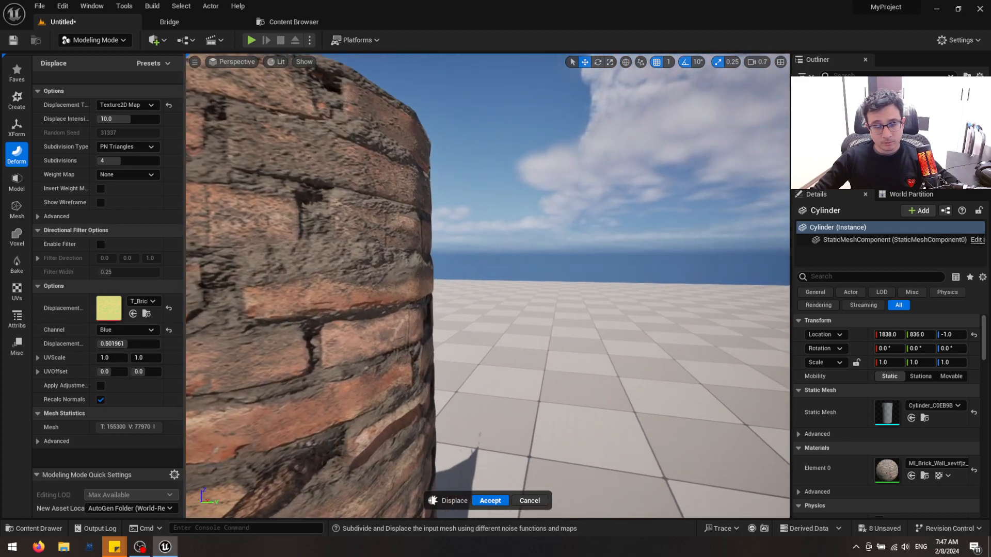
Raise the brick cylinder's displace intensity to 20 and finally to 30, checking the mesh density in wireframe first
right_click_drag(482, 308, 465, 305)
scroll(482, 308, "down", 3)
key("alt+2")
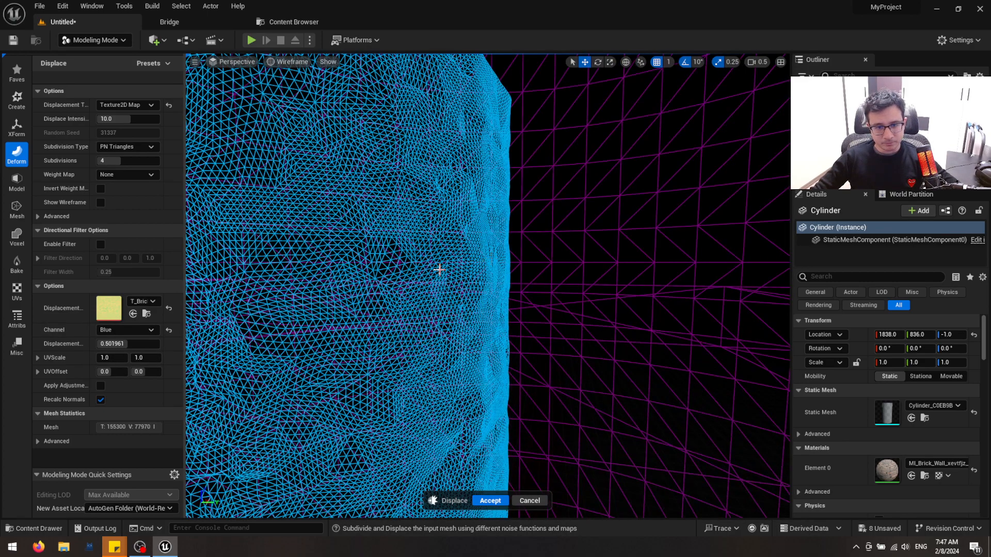
key("alt+4")
left_click(136, 119)
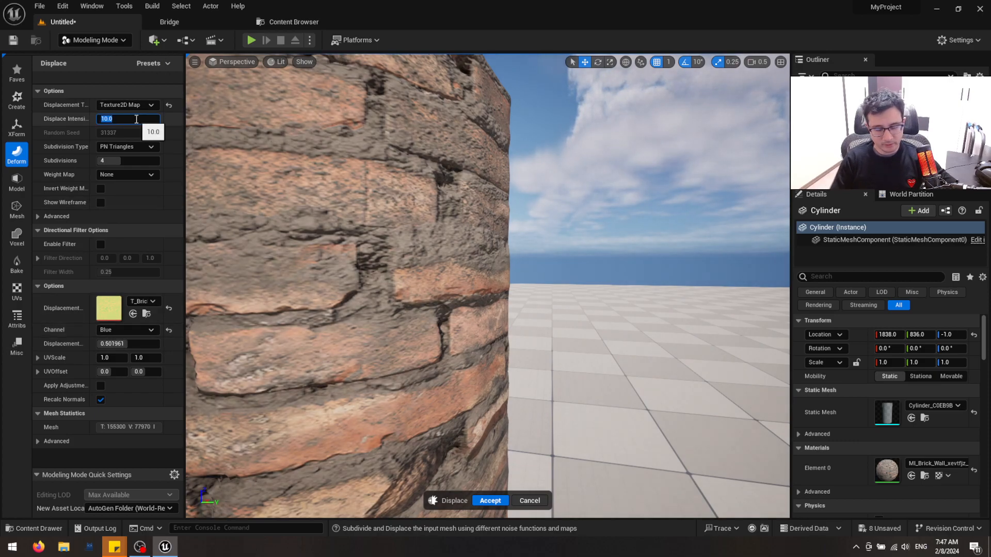
key("Return")
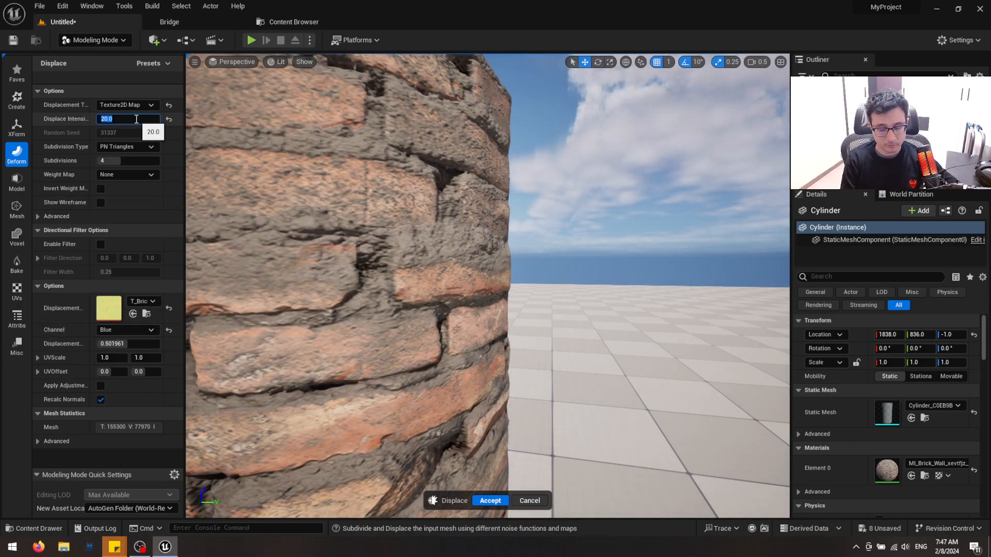
type("30")
key("Return")
Check the displaced bricks in wireframe and lit views and accept the displacement on the cylinder
right_click_drag(330, 117, 337, 107)
key("s")
key("w")
right_click_drag(514, 268, 514, 265)
key("s")
key("alt+2")
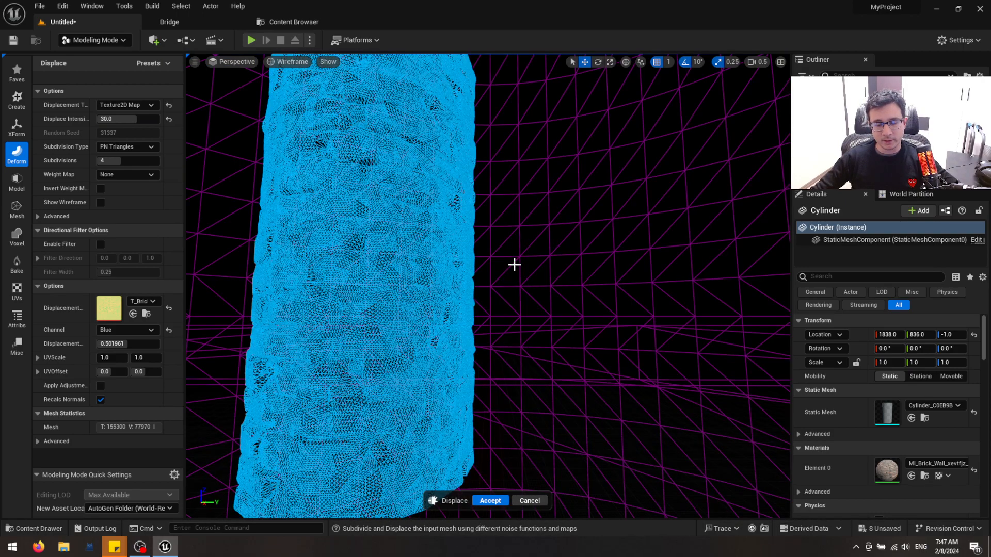
key("alt+4")
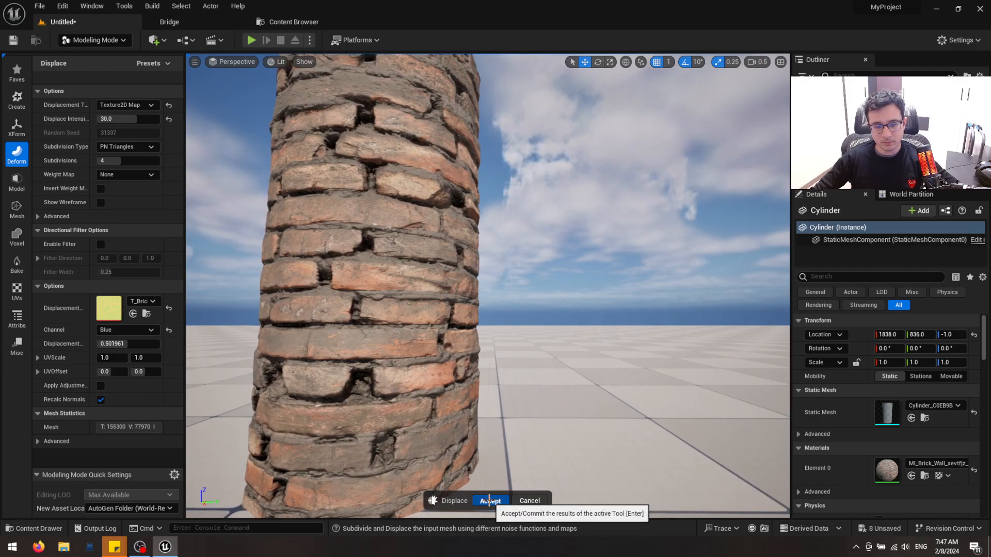
left_click(489, 501)
Examine the displaced brick cylinder and its silhouette from several angles and distances
mouse_move(491, 405)
right_mouse_down()
mouse_move(510, 411)
mouse_move(495, 404)
right_mouse_up()
key("a")
key("w")
key("s")
right_click_drag(487, 363, 508, 361)
key("d")
key("d")
key("q")
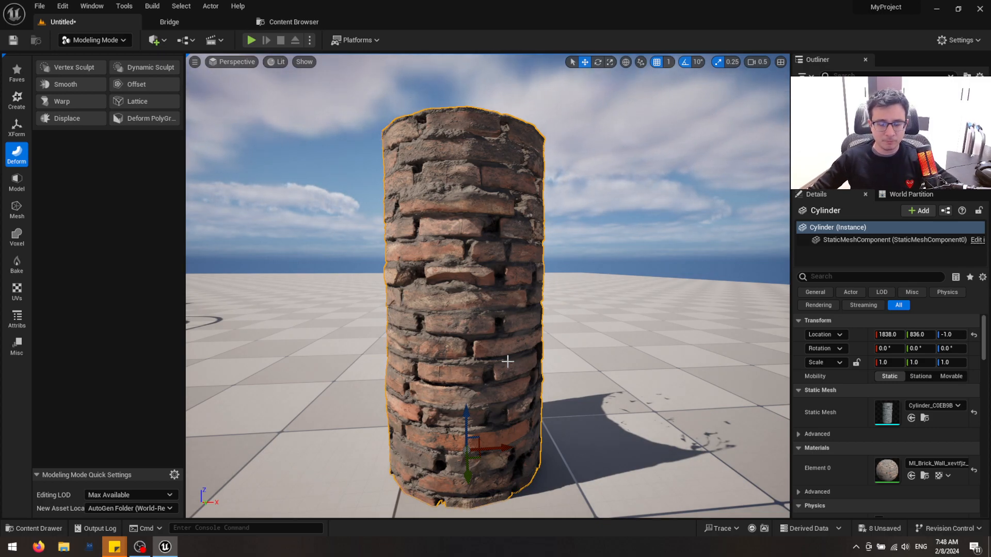
right_click_drag(580, 342, 579, 357)
key("e")
key("w")
key("q")
key("s")
key("e")
right_click_drag(470, 293, 469, 292)
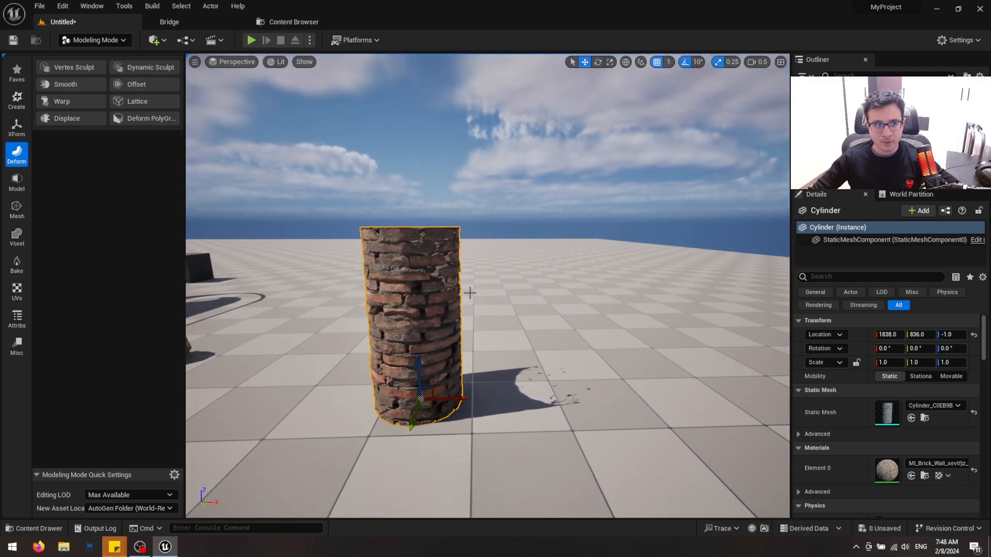
Start a Warp bend on the brick cylinder and rotate the warp gizmo to -90° about the vertical axis
left_click(87, 97)
key("d")
right_click_drag(371, 247, 309, 250)
right_click_drag(491, 294, 441, 297)
key("w")
mouse_move(481, 261)
left_mouse_down()
mouse_move(520, 250)
mouse_move(481, 253)
left_mouse_up()
left_click_drag(488, 331, 640, 340)
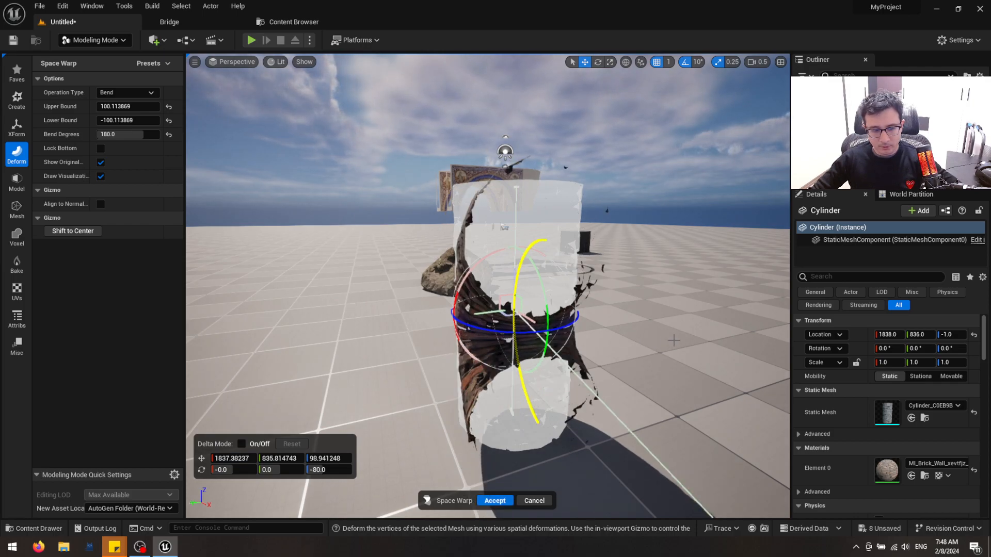
left_click_drag(569, 323, 572, 327)
key("a")
right_click_drag(598, 325, 712, 337)
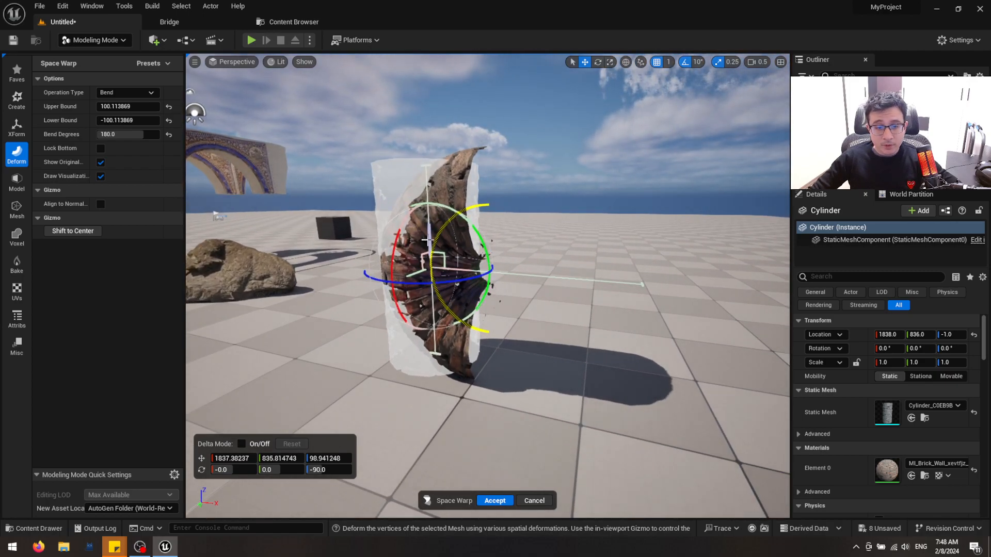
Raise the bend's lower bound to 0, reduce the bend to about 56 degrees, and accept the warp
left_click_drag(436, 354, 446, 239)
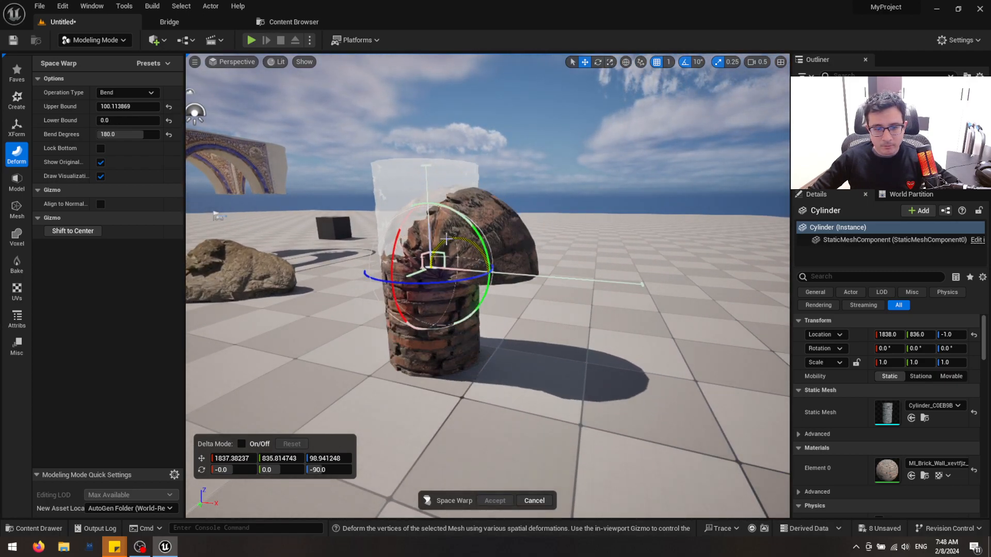
key("a")
right_click_drag(534, 317, 560, 306)
left_click_drag(596, 290, 464, 286)
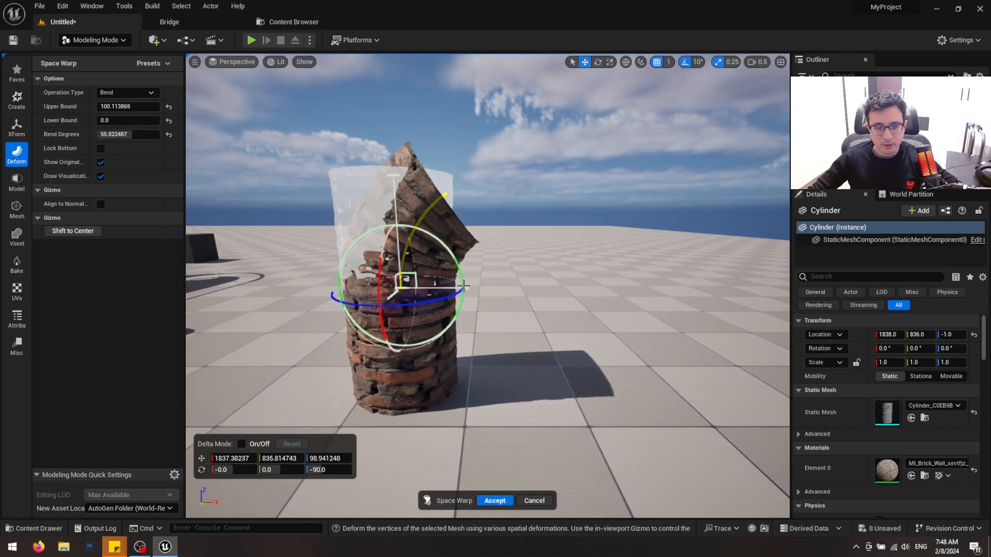
left_click(490, 503)
Deselect the bent cylinder and examine its shape in lit and wireframe views from several angles
right_click_drag(481, 303, 518, 290)
key("Escape")
mouse_move(489, 383)
right_mouse_down()
mouse_move(537, 400)
mouse_move(692, 387)
mouse_move(487, 378)
right_mouse_up()
key("s")
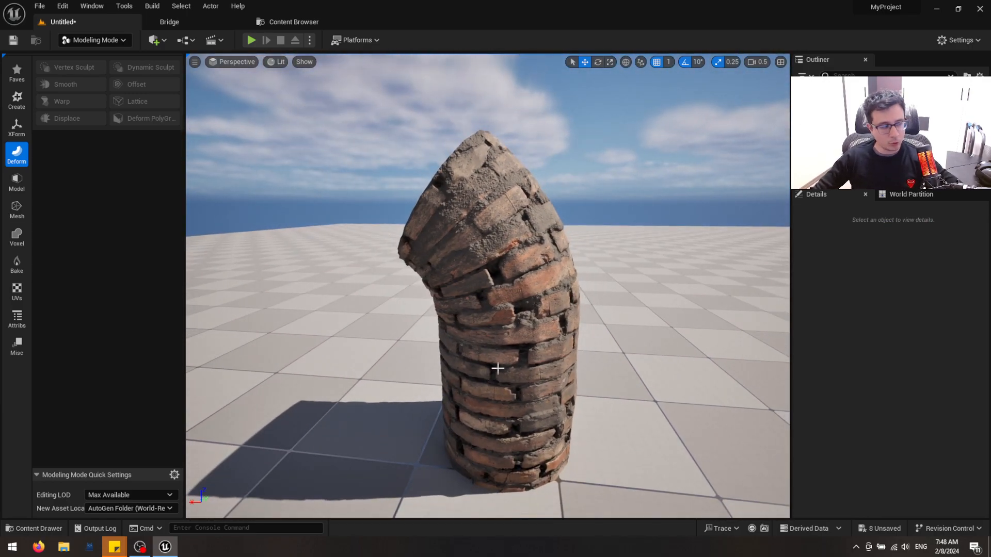
right_click_drag(502, 351, 467, 345)
key("alt+2")
key("alt+4")
key("s")
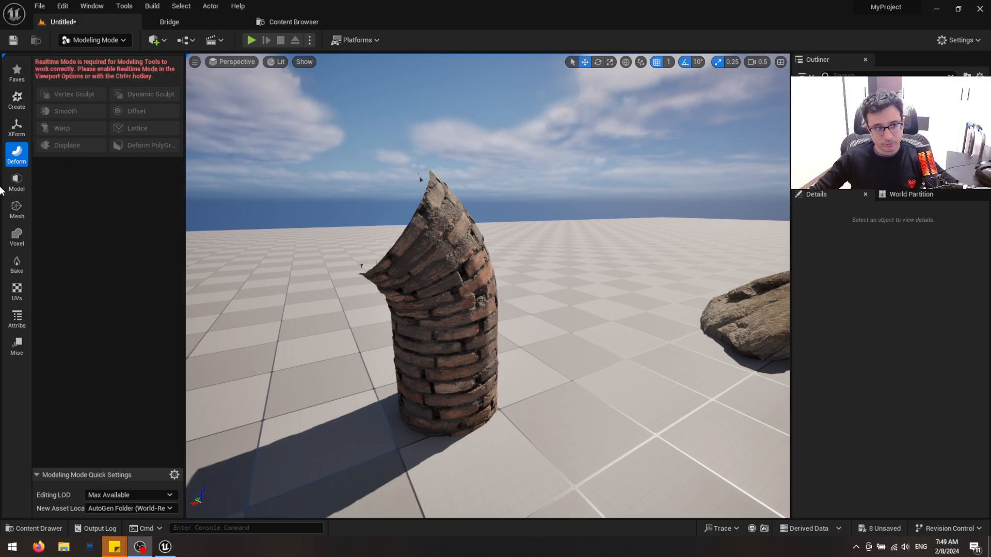
left_click(20, 185)
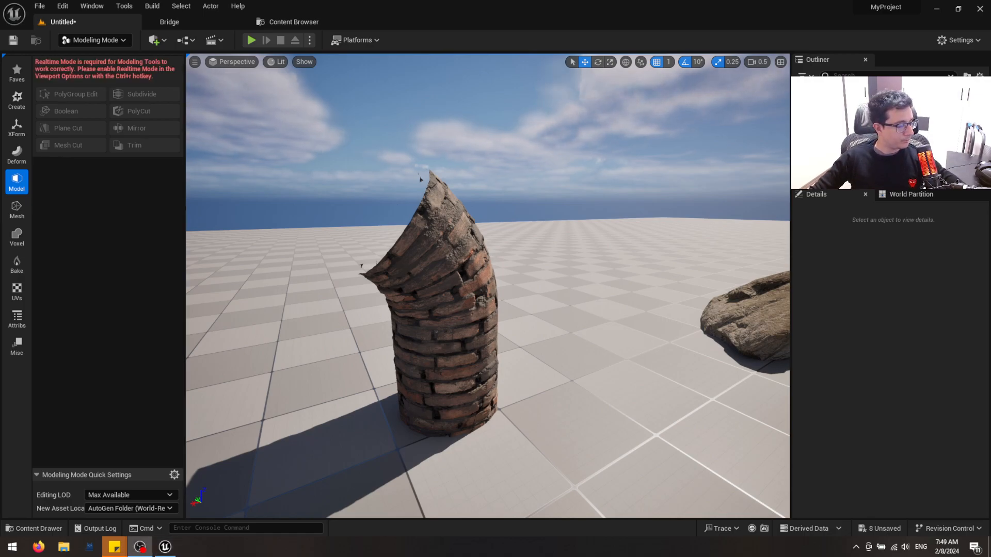
mouse_move(500, 338)
right_mouse_down()
mouse_move(486, 331)
mouse_move(499, 332)
right_mouse_up()
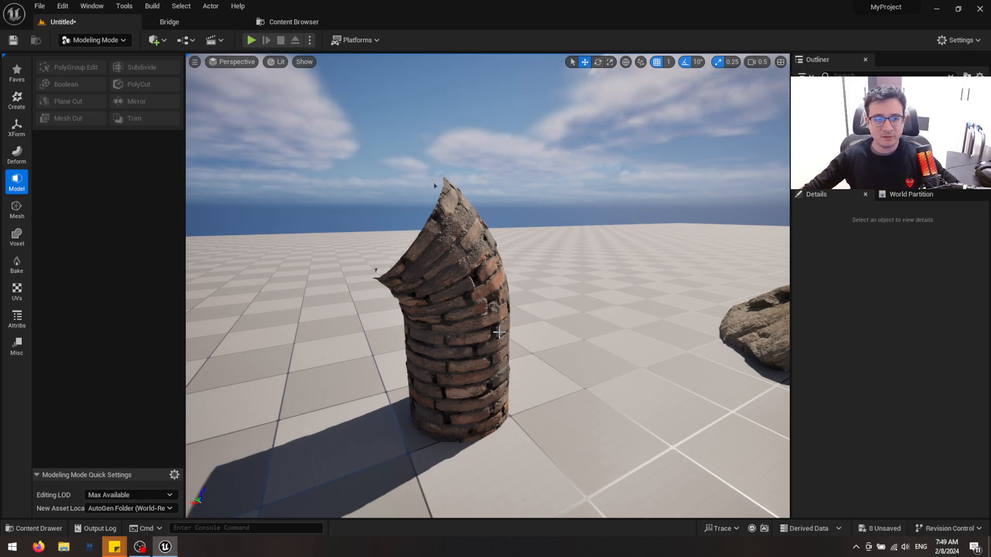
mouse_move(364, 282)
right_mouse_down()
mouse_move(389, 292)
mouse_move(364, 282)
right_mouse_up()
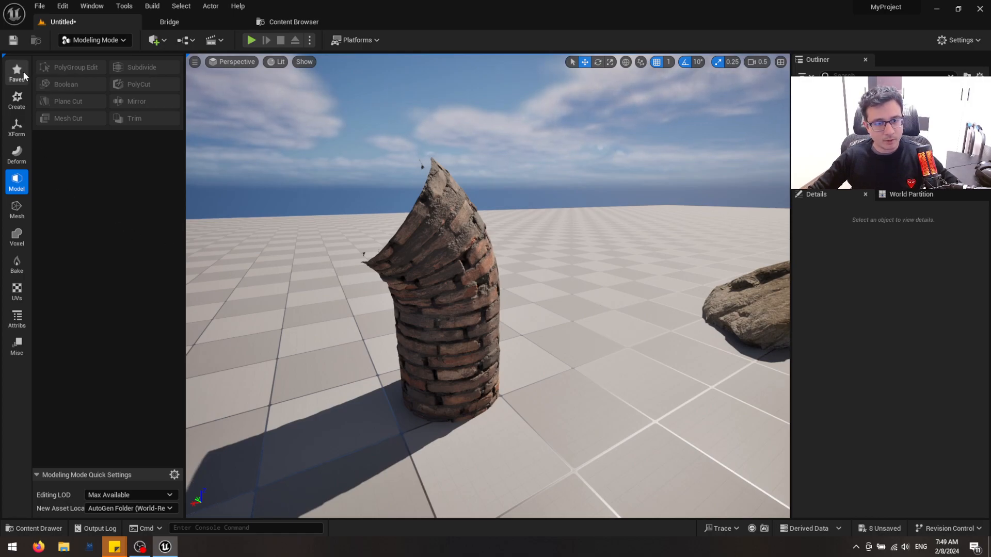
Re-enter Modeling mode and create a 100 × 100 × 100 static mesh box on the floor beside the bent cylinder
key("shift+1")
scroll(232, 235, "down", 3)
left_click(94, 41)
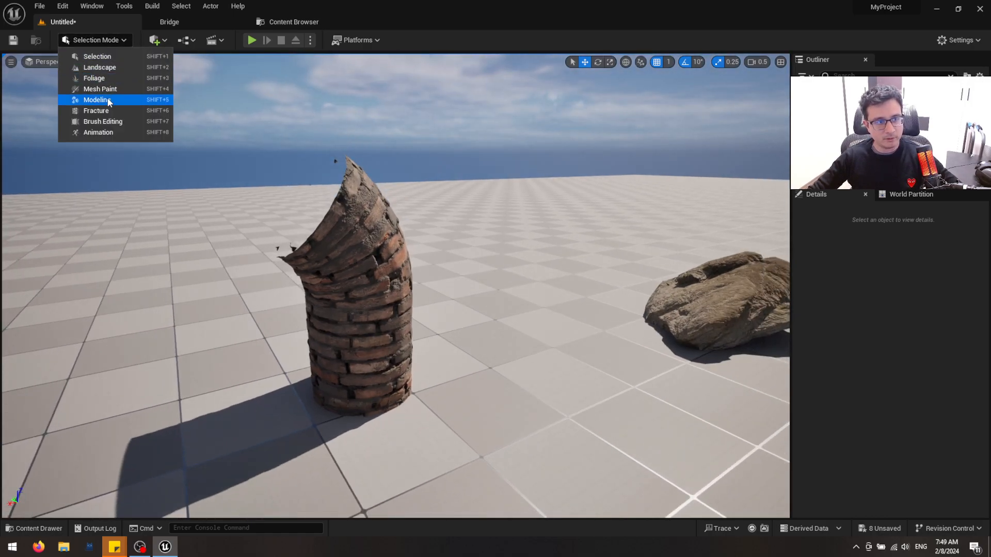
left_click(102, 100)
left_click(58, 72)
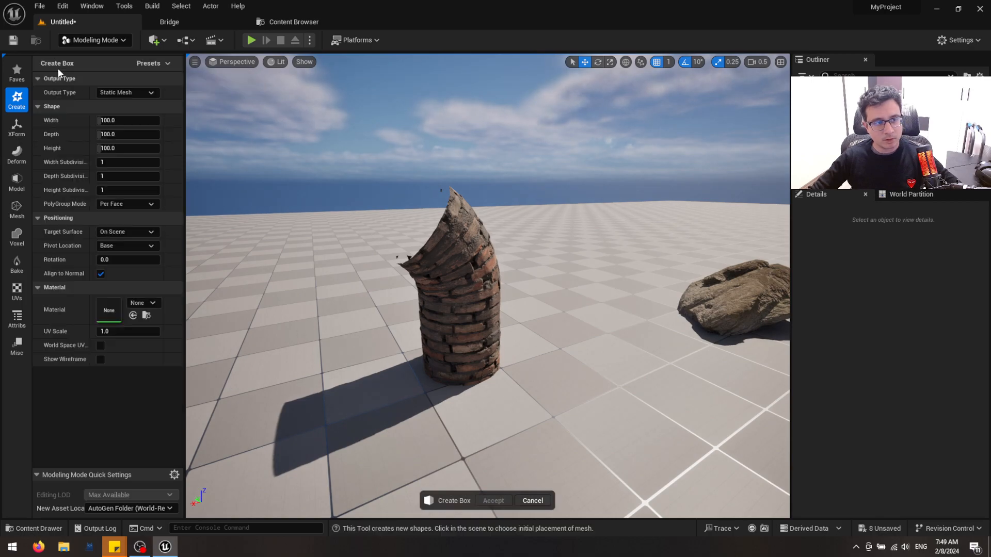
left_click(586, 382)
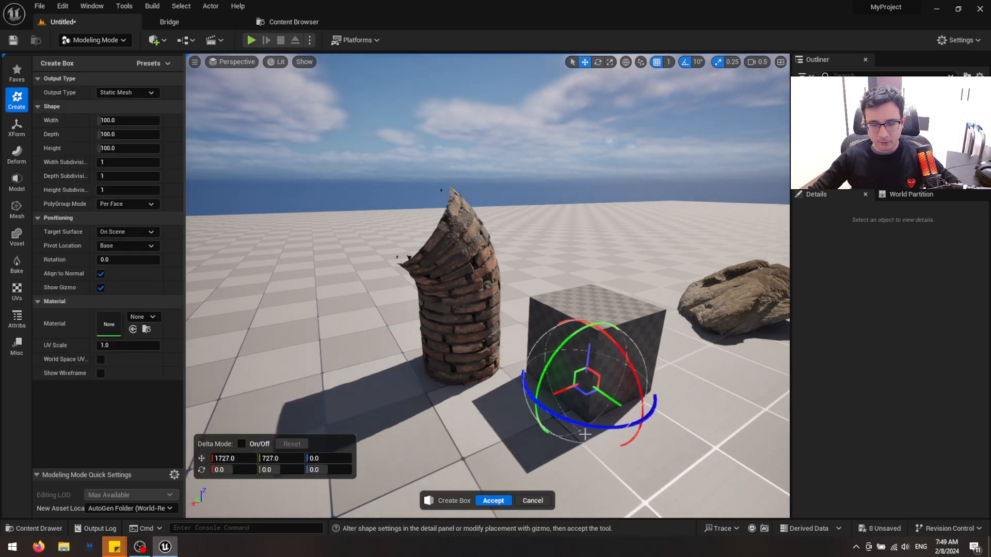
left_click(491, 503)
right_click_drag(564, 353, 564, 345)
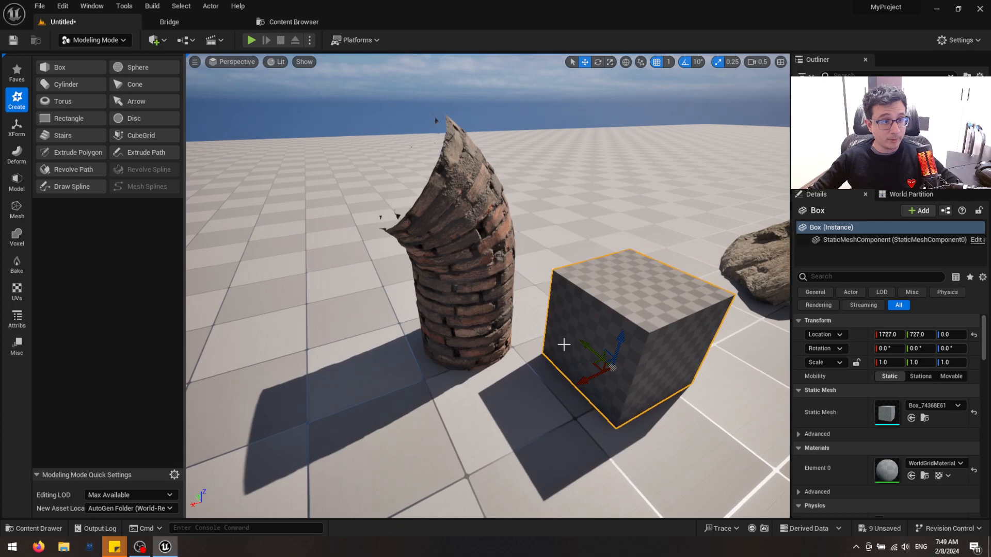
Move the box up and into the side of the bent cylinder, to location 1774, 772, 73
left_click(467, 315)
left_click(593, 335)
left_click_drag(594, 367, 552, 258)
Try a Boolean Difference A - B between the cylinder and the box, look inside the cut, and cancel it
left_click(473, 251)
left_click(569, 236, "shift")
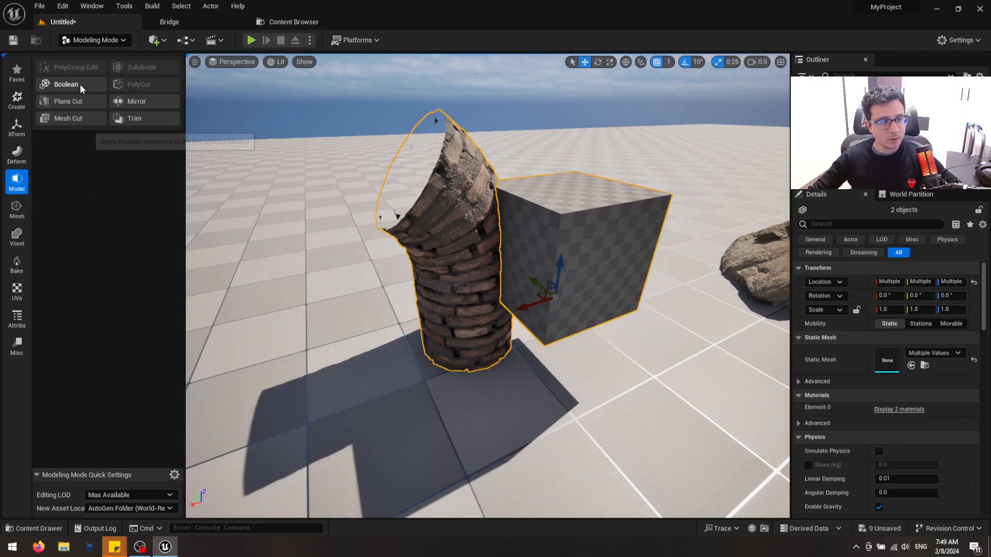
left_click(79, 84)
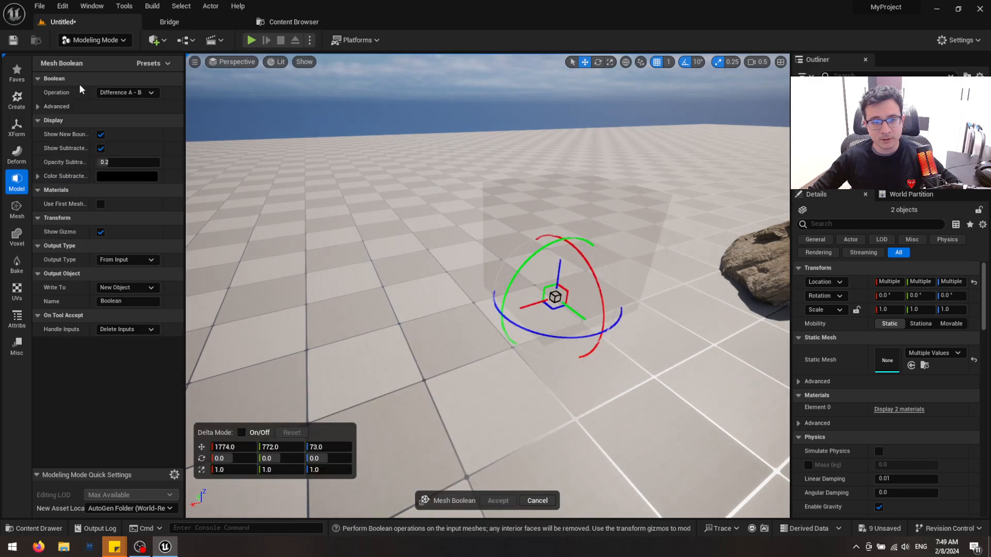
right_click_drag(488, 286, 330, 258)
right_click_drag(508, 317, 479, 395)
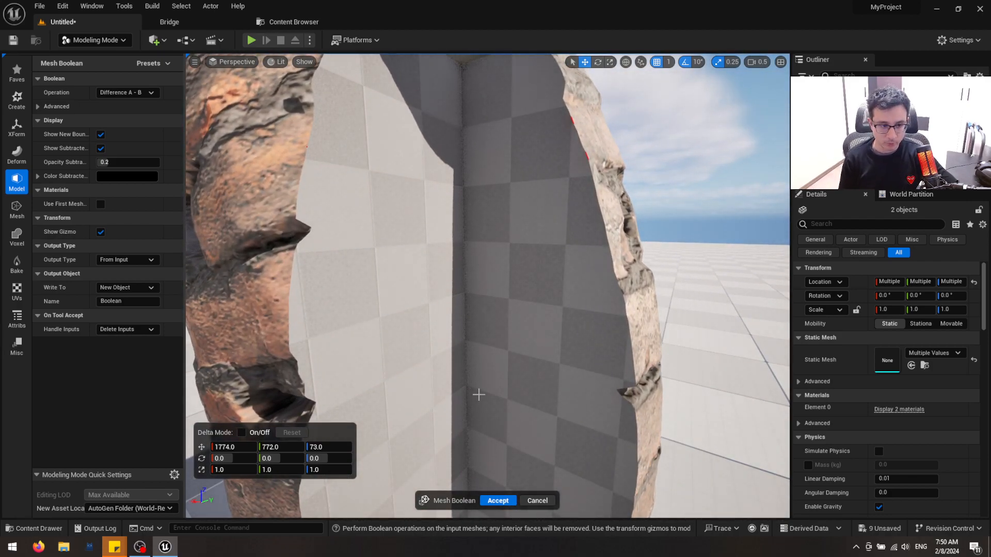
left_click(542, 498)
Apply the MI_Curated_Stone_Facade_vjqifhu_2K material to the box
right_click_drag(547, 403, 556, 333)
left_click(556, 330)
key("ctrl+space")
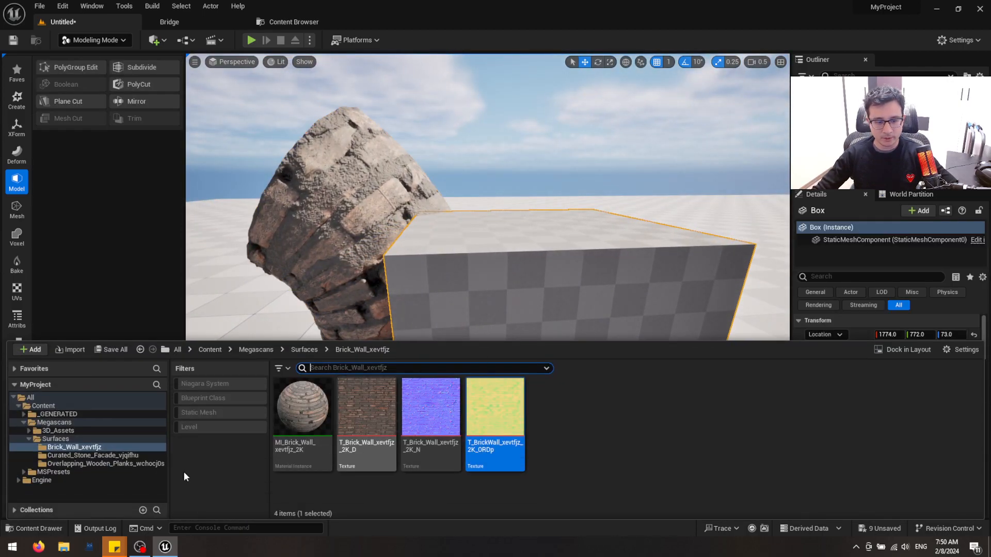
left_click_drag(302, 408, 547, 282)
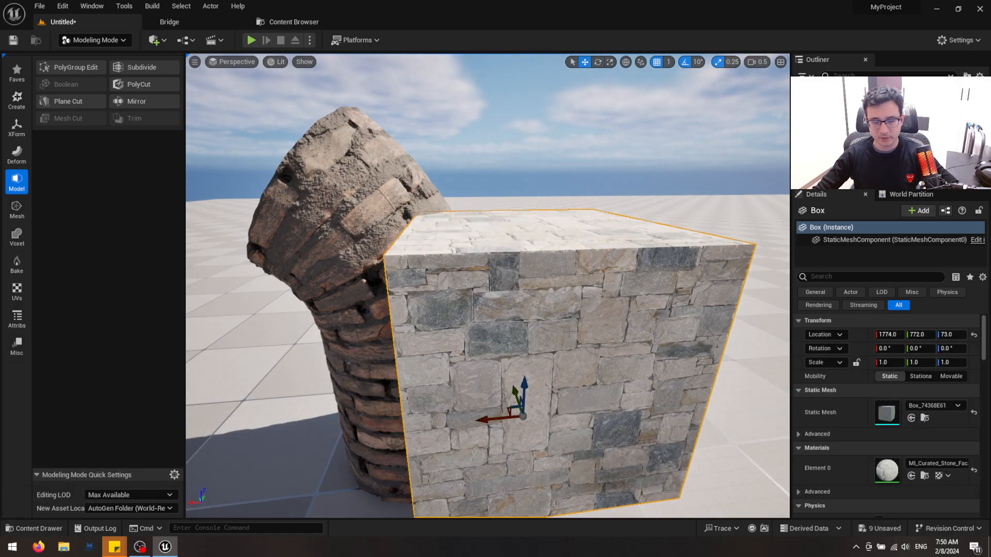
Compare the mesh density of the box with that of the cylinder in wireframe view
left_click(366, 228)
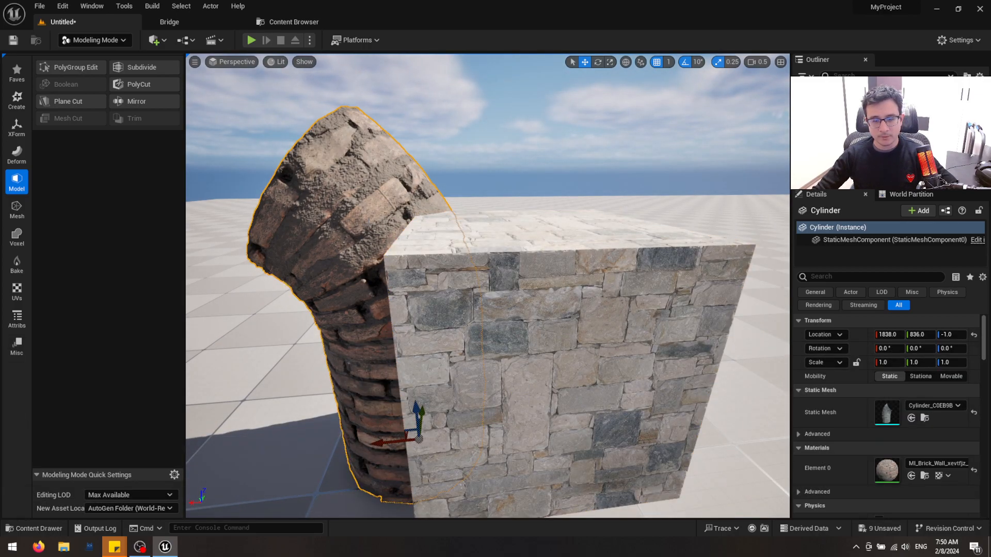
left_click(542, 330)
right_click_drag(542, 330, 645, 336)
key("alt+3")
key("alt+2")
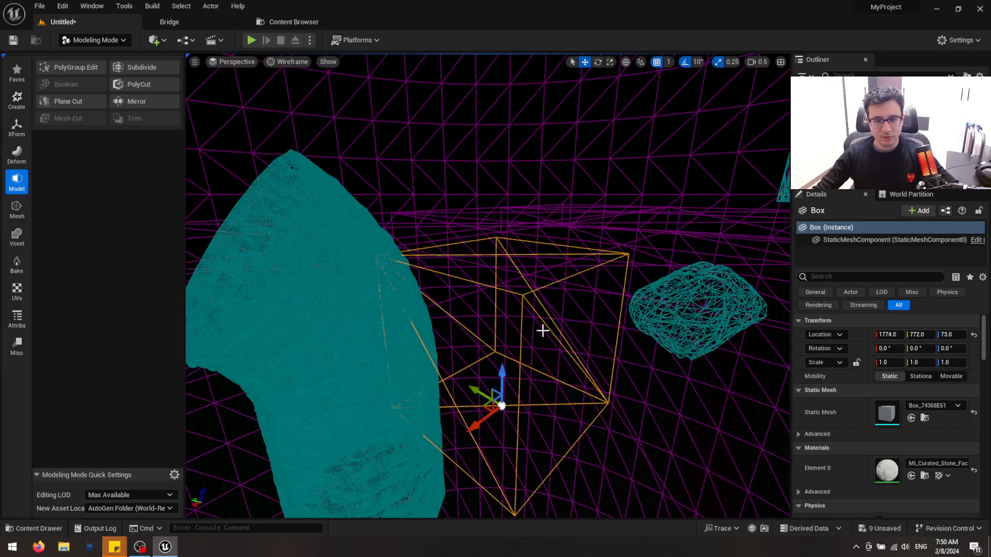
key("alt+4")
right_click_drag(542, 331, 532, 320)
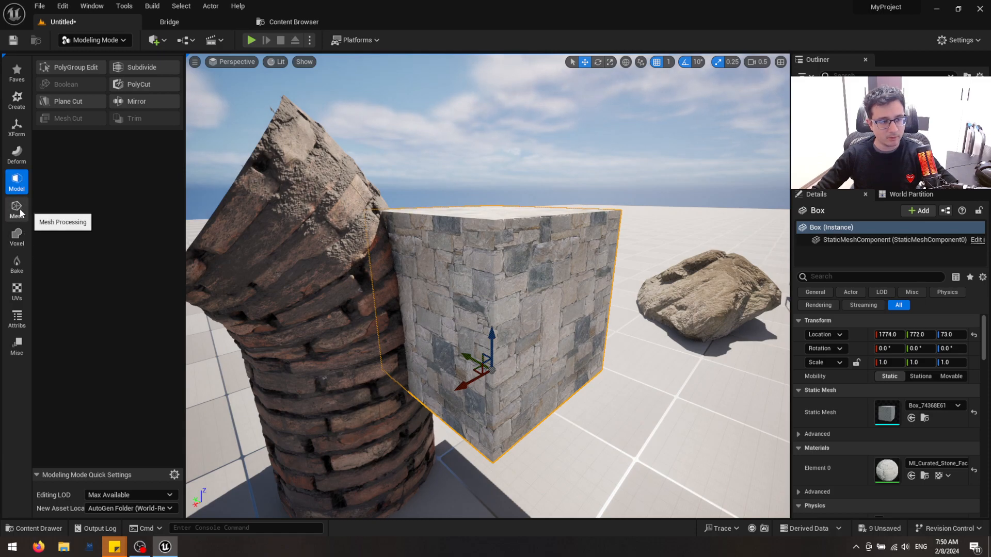
Remesh the stone box with a target triangle count of 5000
left_click(17, 154)
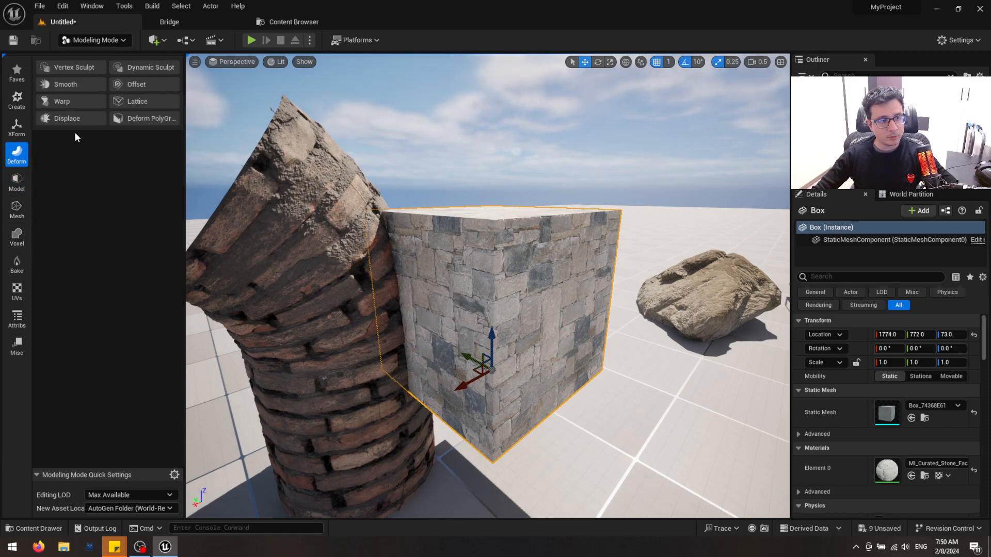
left_click(17, 209)
left_click(137, 120)
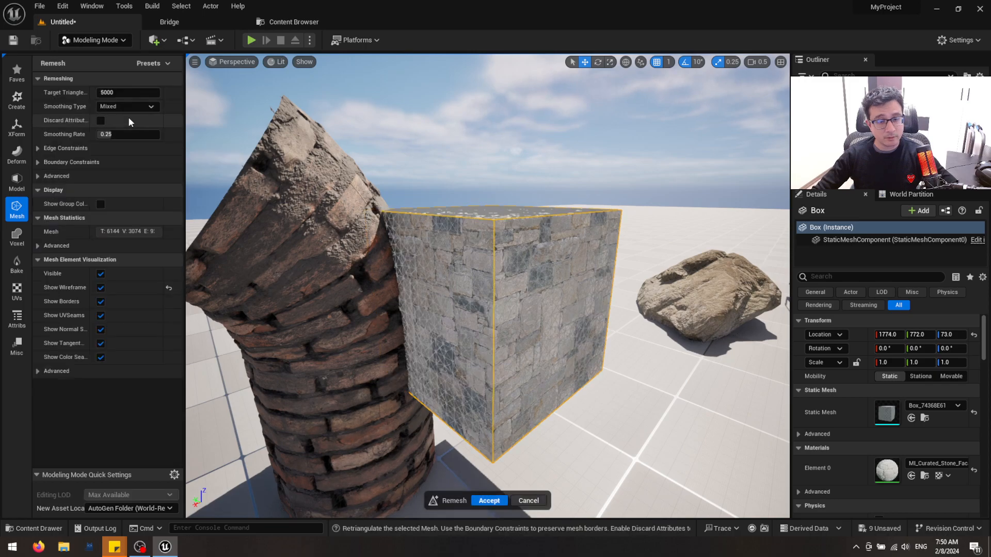
left_click(489, 500)
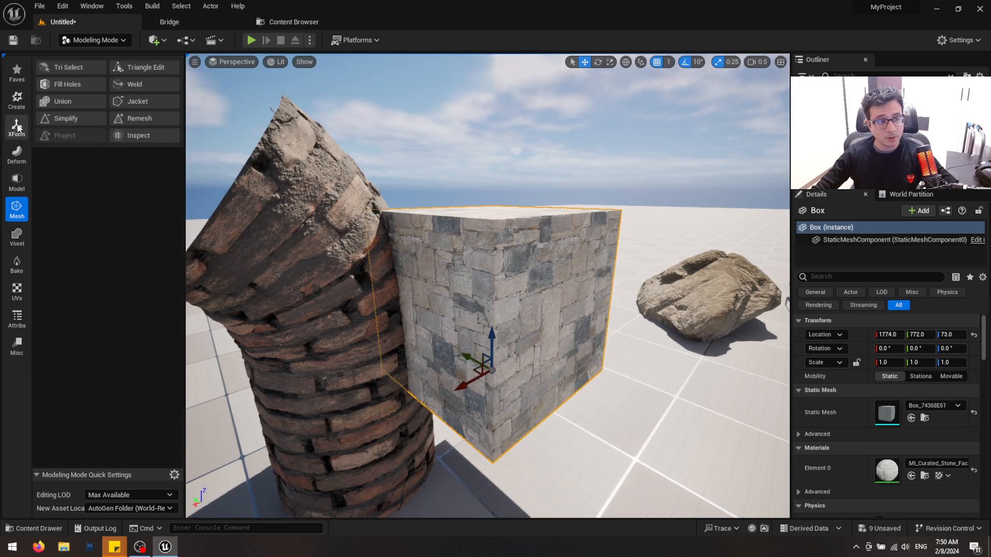
Start a Displace deformation on the box and assign T_CuratedStoneFacade_vjqifhu_2K_ORDp as its displacement map
left_click(17, 154)
left_click(76, 116)
right_click_drag(378, 327, 365, 327)
key("ctrl+space")
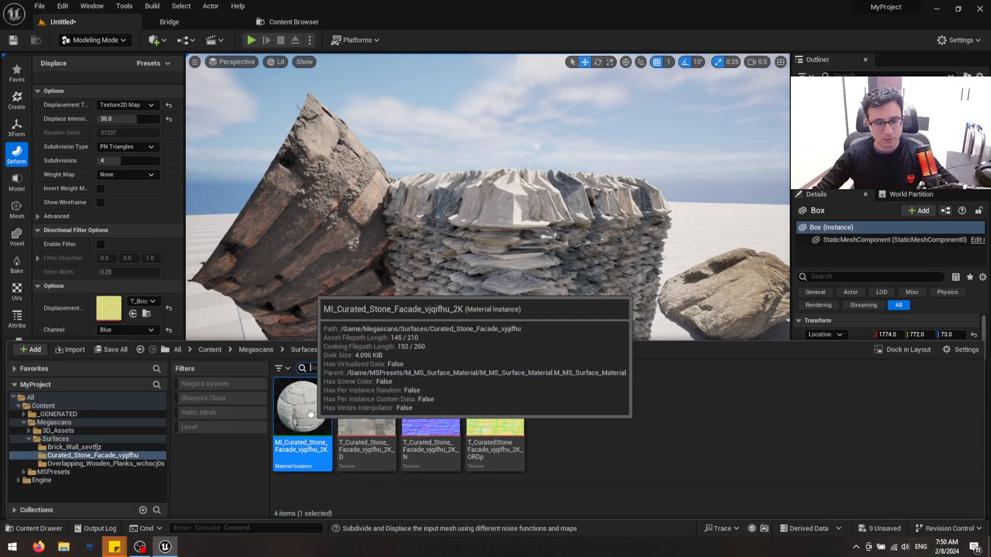
left_click(495, 407)
left_click(133, 313)
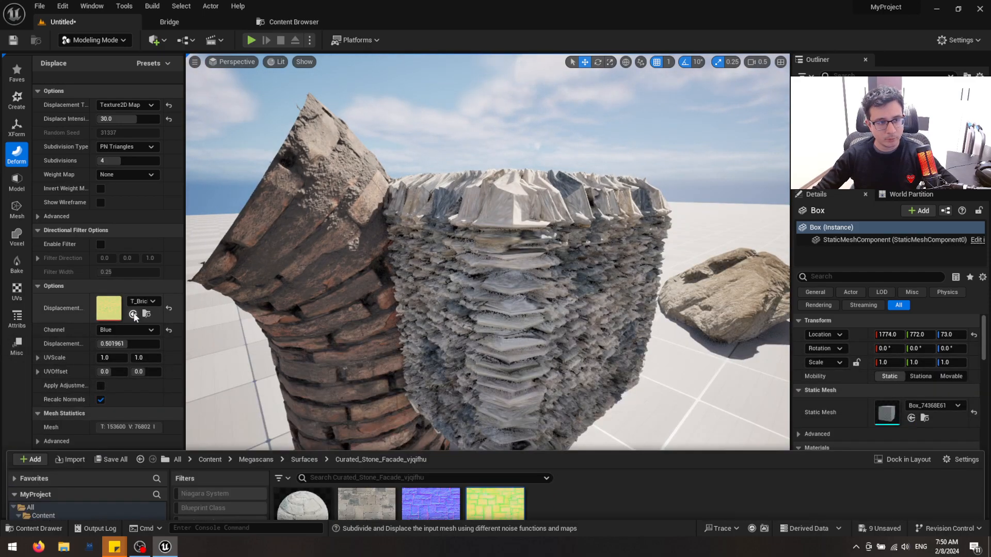
Set the stone box's displace intensity to 10
left_click(144, 118)
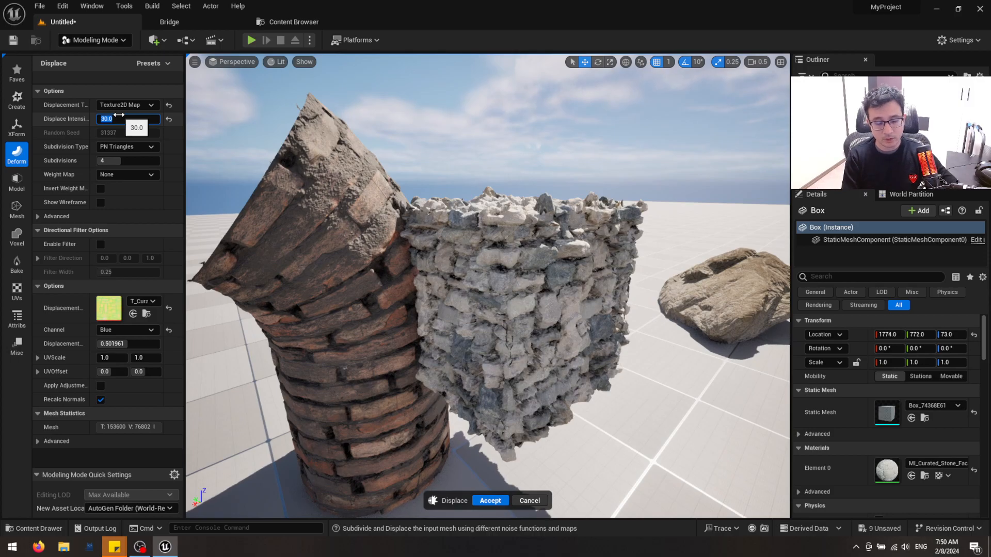
type("10")
key("Return")
Inspect the displaced stone box beside the cylinder in wireframe and lit views from several angles
right_click_drag(292, 81, 297, 106)
key("w")
key("s")
right_click_drag(531, 316, 444, 316)
key("alt+2")
key("alt+4")
right_click_drag(584, 332, 503, 341)
key("s")
key("w")
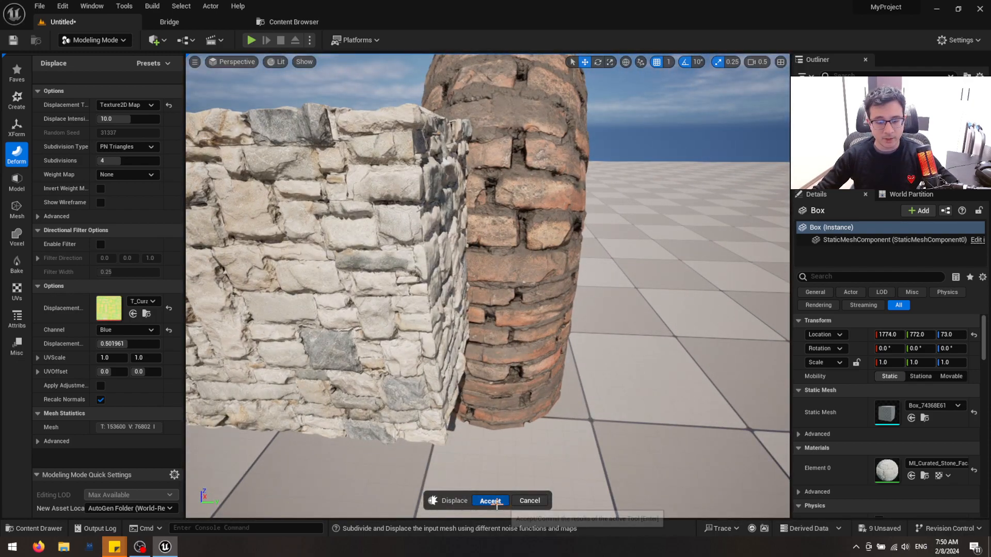
Accept the stone box's displacement and start a Boolean between the box and the brick cylinder
left_click(490, 501)
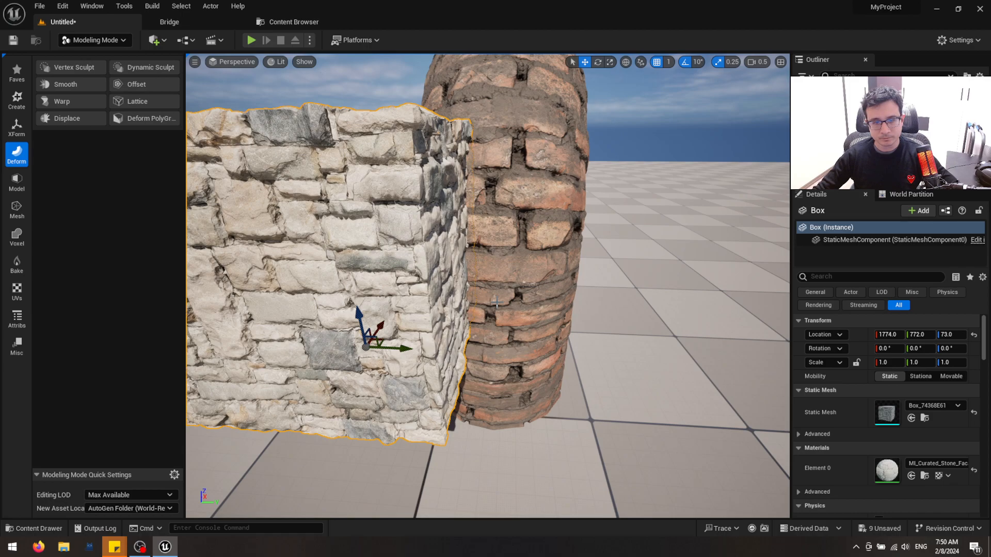
right_click_drag(497, 302, 500, 323)
key("e")
left_click(549, 294)
left_click(441, 236, "ctrl")
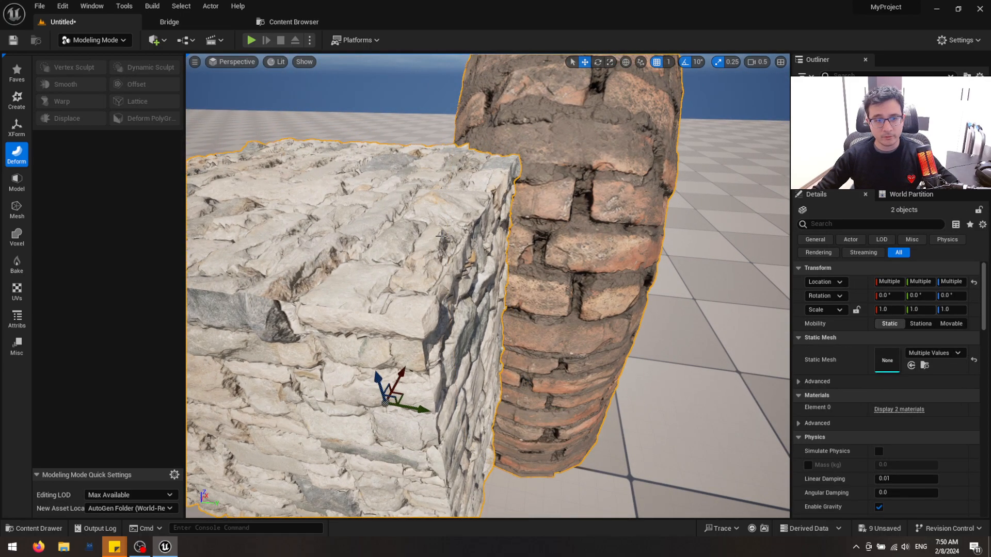
left_click(27, 181)
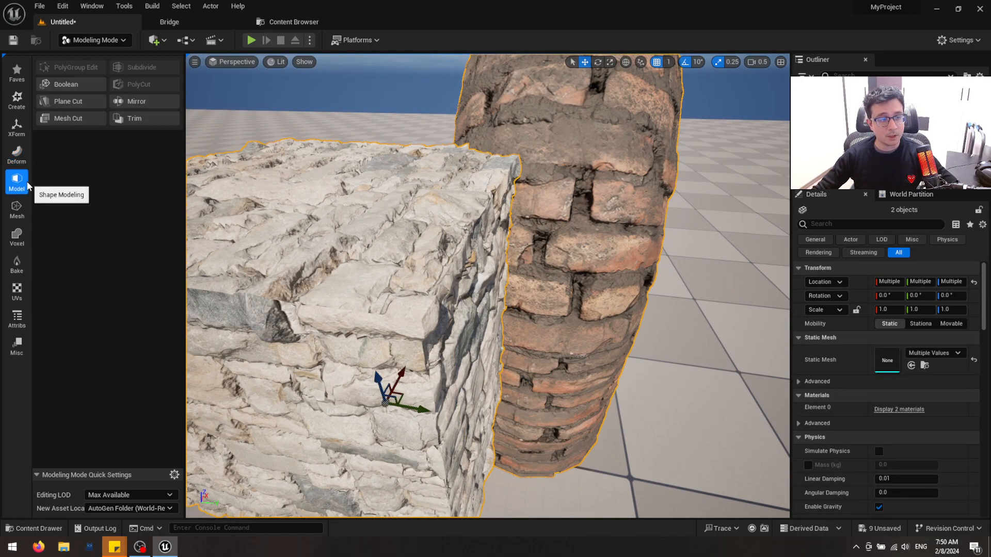
left_click(85, 85)
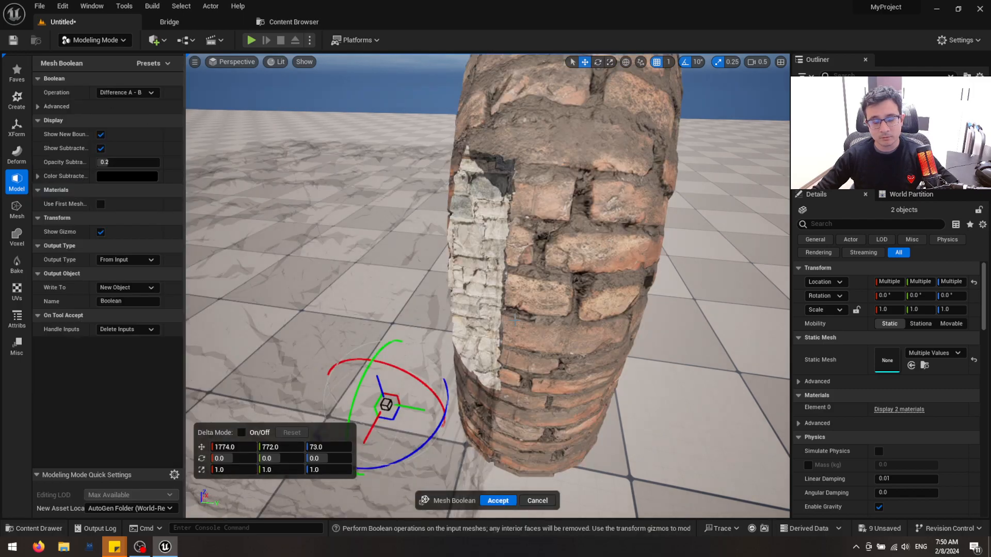
Examine the Boolean difference preview around the cavity cut into the brick cylinder from several angles
key("a")
right_click_drag(541, 306, 377, 291)
key("w")
scroll(630, 266, "down", 4)
key("s")
scroll(539, 255, "up", 2)
key("w")
key("a")
key("s")
key("w")
key("d")
key("s")
key("d")
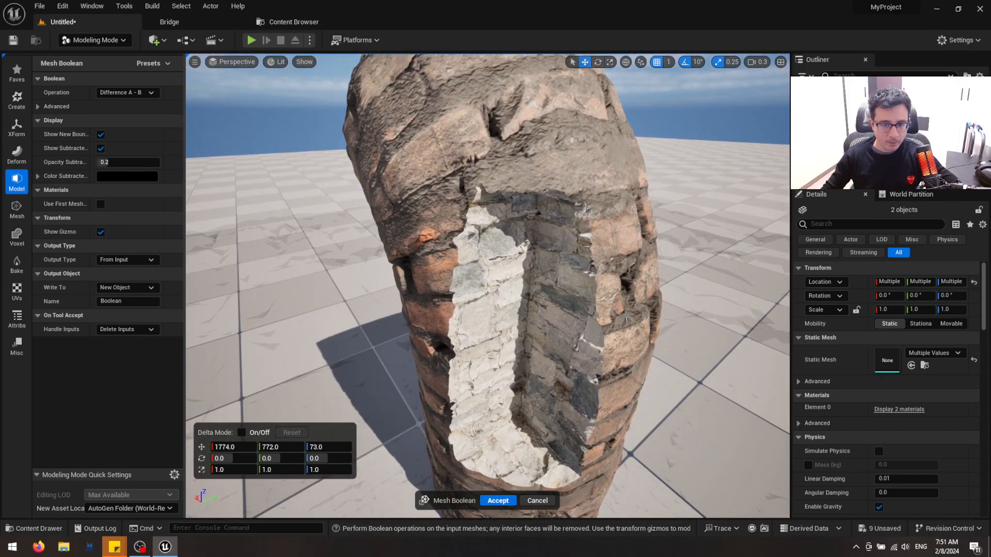
key("w")
right_click_drag(606, 335, 663, 281)
scroll(606, 335, "down", 1)
key("s")
key("s")
right_click_drag(466, 259, 539, 325)
right_click_drag(454, 335, 420, 281)
key("s")
key("w")
key("s")
Try moving the cutting box to 1785, 772, 82 and rotating it 30 degrees about Y, and cancel the Boolean
right_click_drag(626, 356, 622, 326)
scroll(626, 356, "up", 3)
left_click_drag(518, 352, 502, 338)
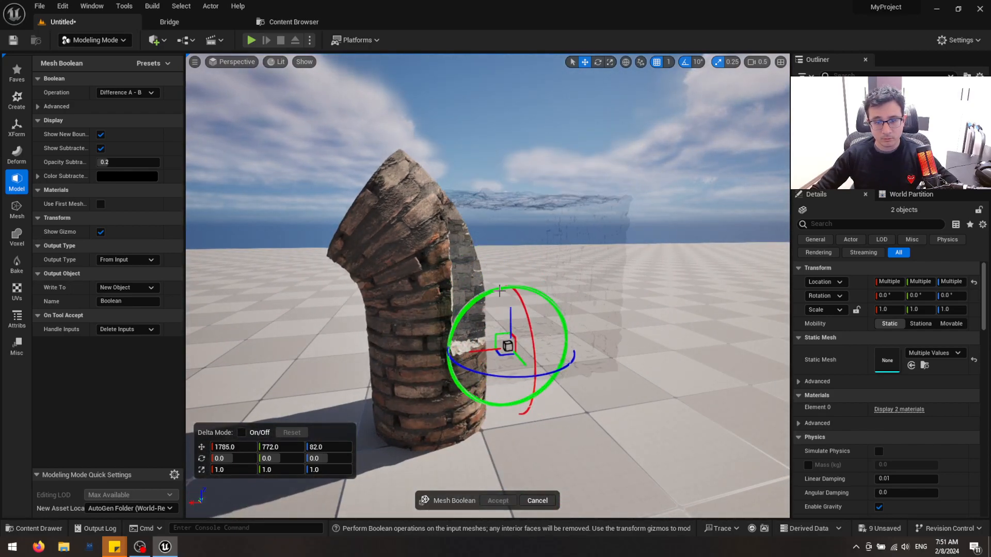
left_click_drag(495, 291, 531, 287)
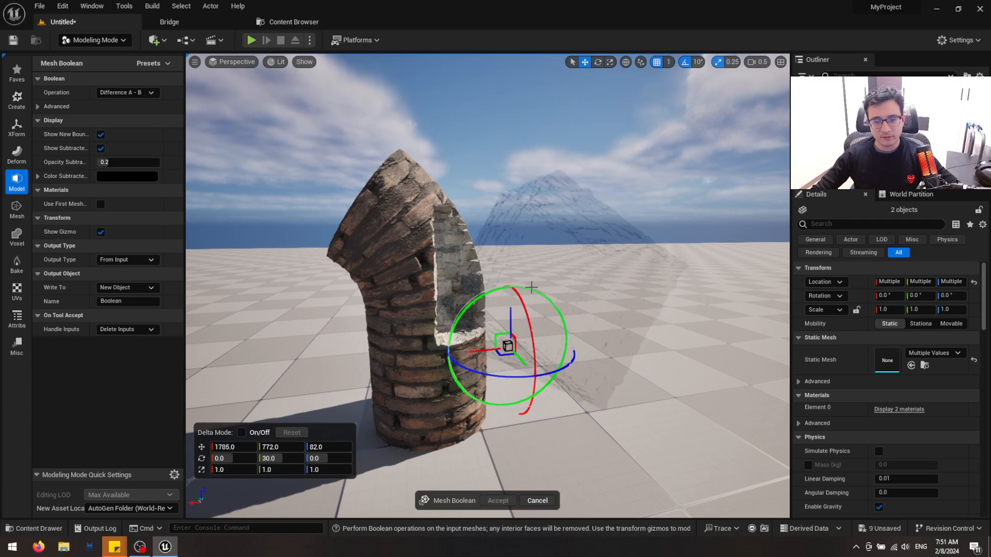
left_click_drag(622, 302, 707, 335, "alt")
key("w")
mouse_move(651, 284)
right_mouse_down()
mouse_move(650, 296)
mouse_move(651, 283)
right_mouse_up()
key("s")
key("a")
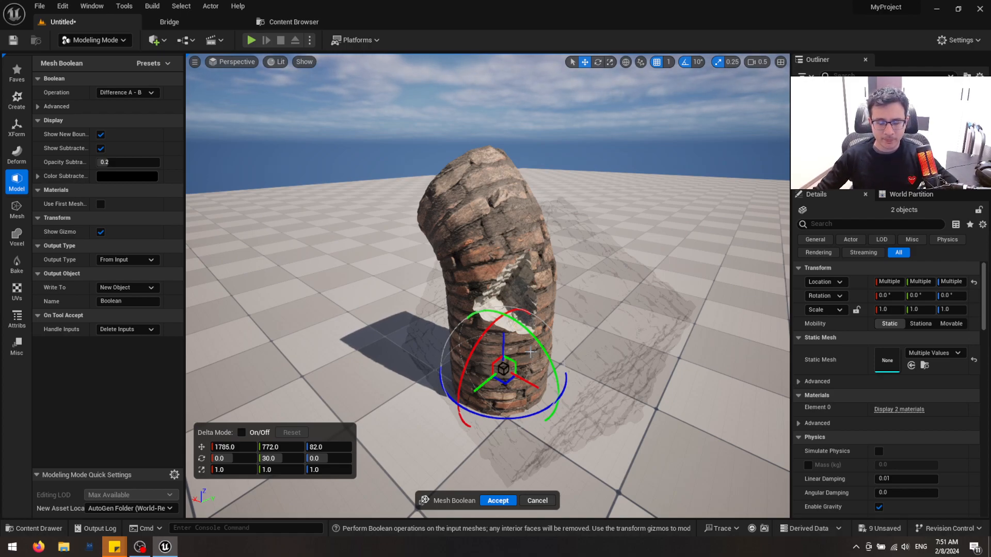
left_click(537, 500)
Subtract the stone box from the brick cylinder with a Difference A - B Boolean and accept the result
key("a")
scroll(551, 292, "up", 2)
right_click_drag(551, 291, 640, 290)
left_click(477, 270)
left_click(547, 281, "shift")
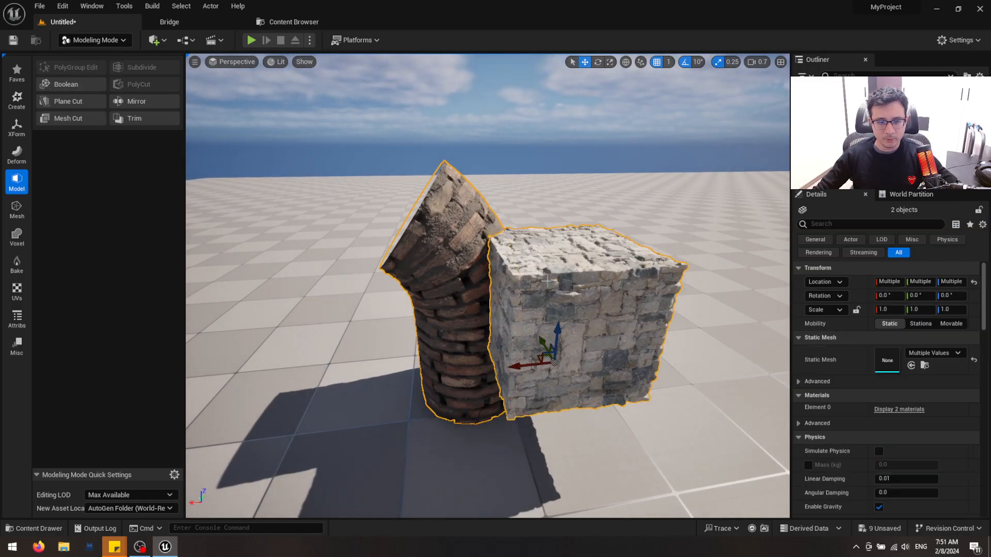
left_click(74, 87)
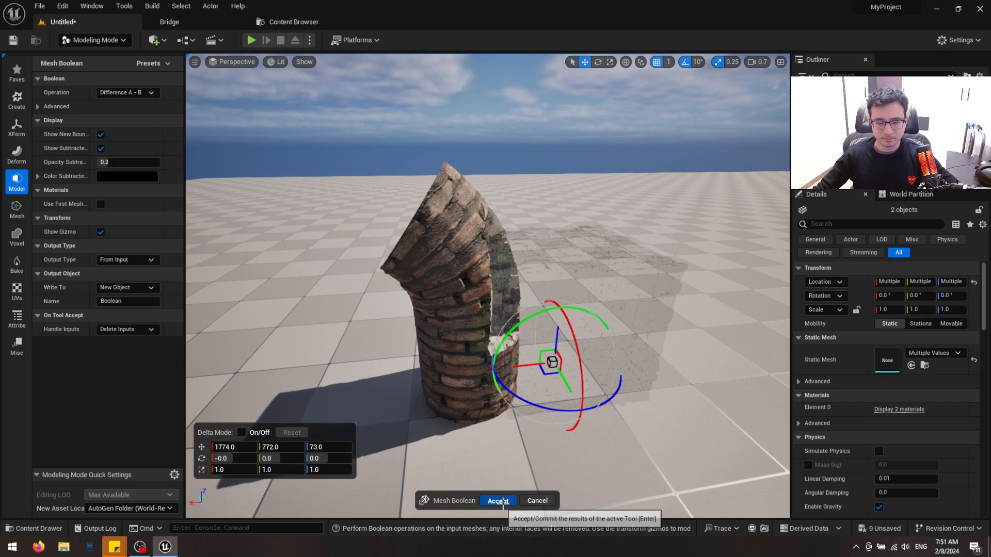
left_click(498, 503)
right_click_drag(498, 503, 479, 503)
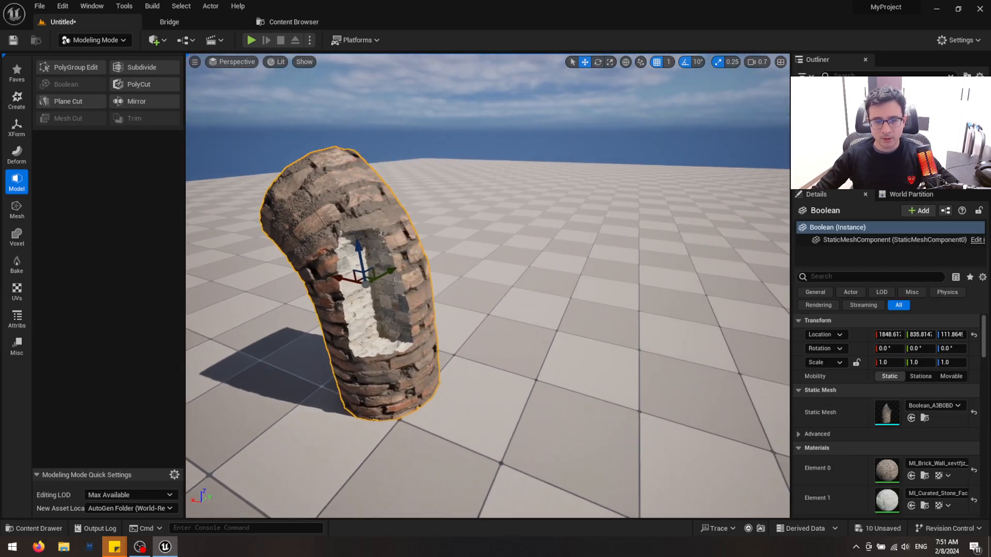
key("Escape")
Examine the carved brick column and the neighbouring rock and arches from several angles
right_click_drag(488, 286, 540, 380)
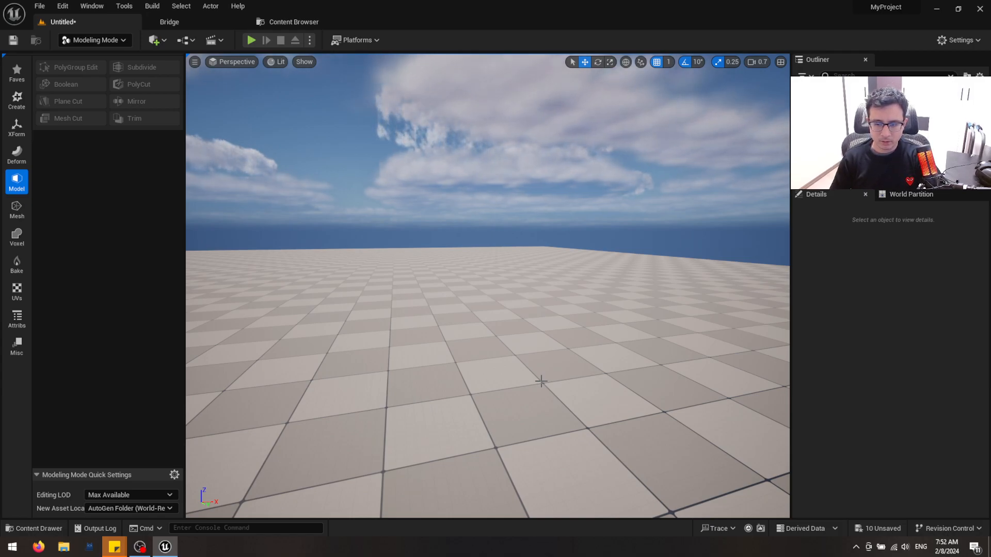
key("s")
mouse_move(643, 330)
right_mouse_down()
mouse_move(626, 412)
mouse_move(643, 329)
right_mouse_up()
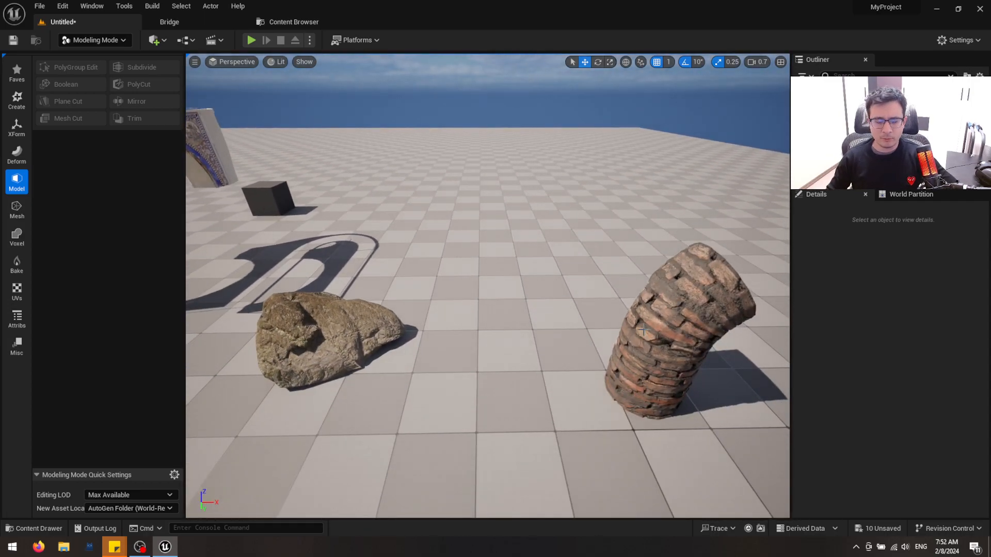
key("w")
right_click_drag(555, 319, 484, 249)
key("d")
key("w")
key("s")
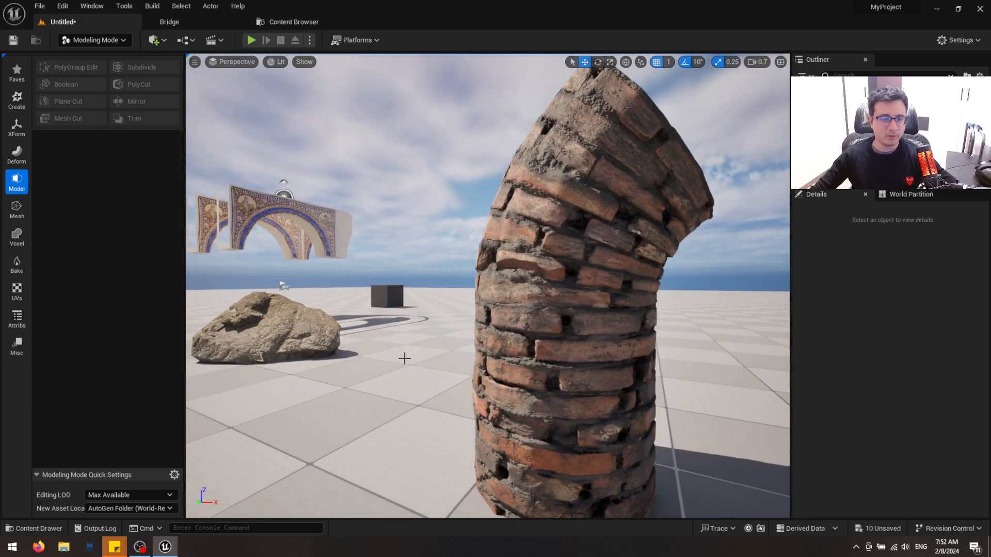
key("w")
right_click_drag(406, 365, 461, 387)
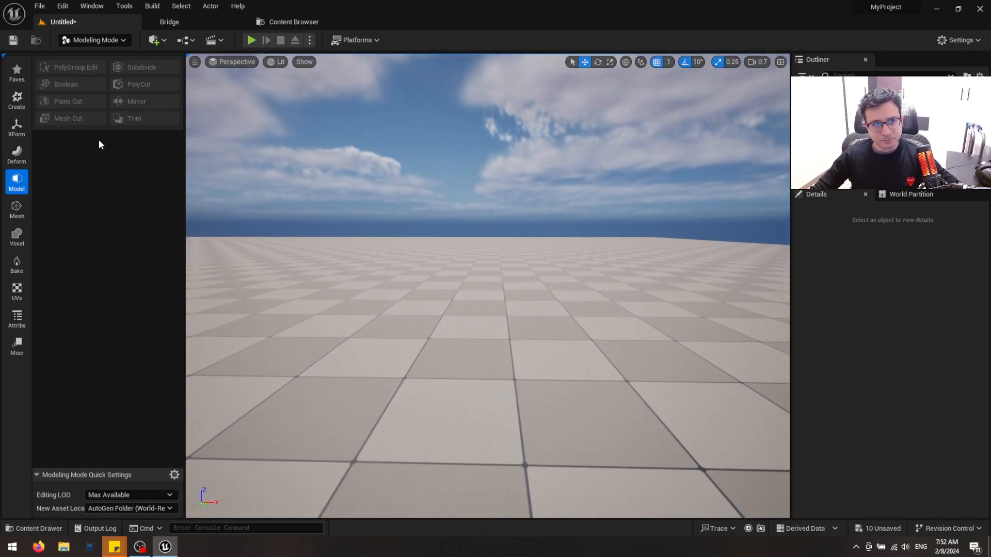
Place a new box on an empty area of the floor with Modeling mode's Box tool
right_click_drag(367, 318, 420, 329)
key("shift+1")
key("s")
key("ctrl+space")
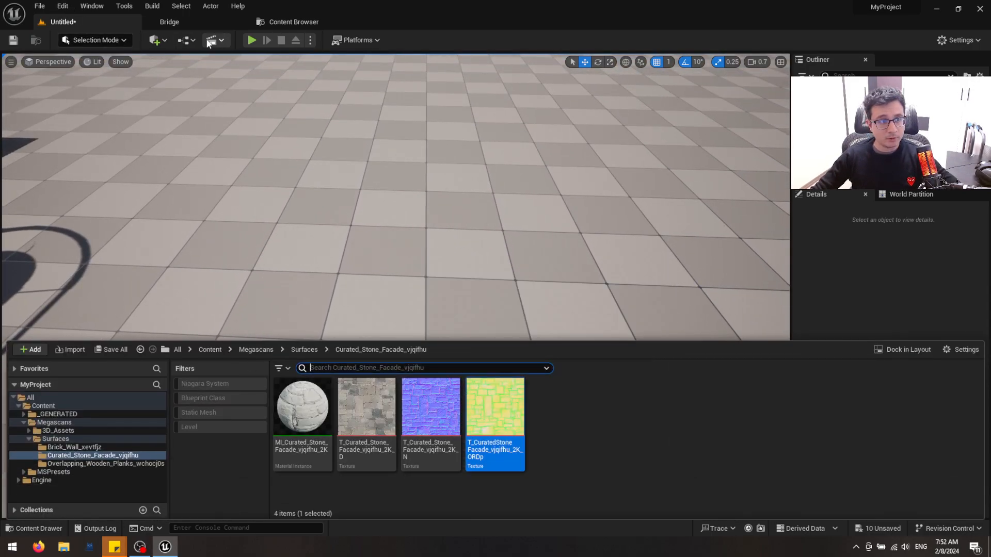
left_click(96, 39)
left_click(96, 100)
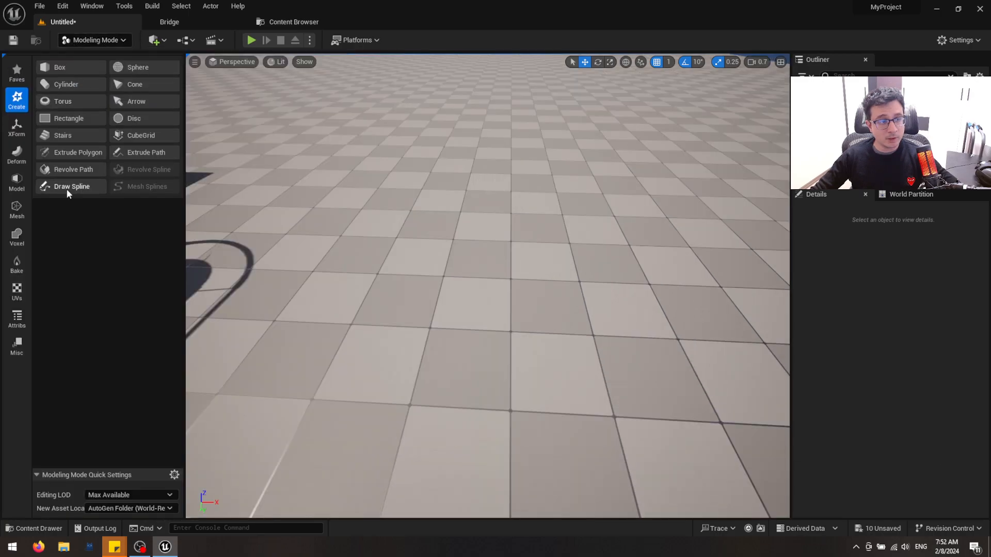
left_click(55, 68)
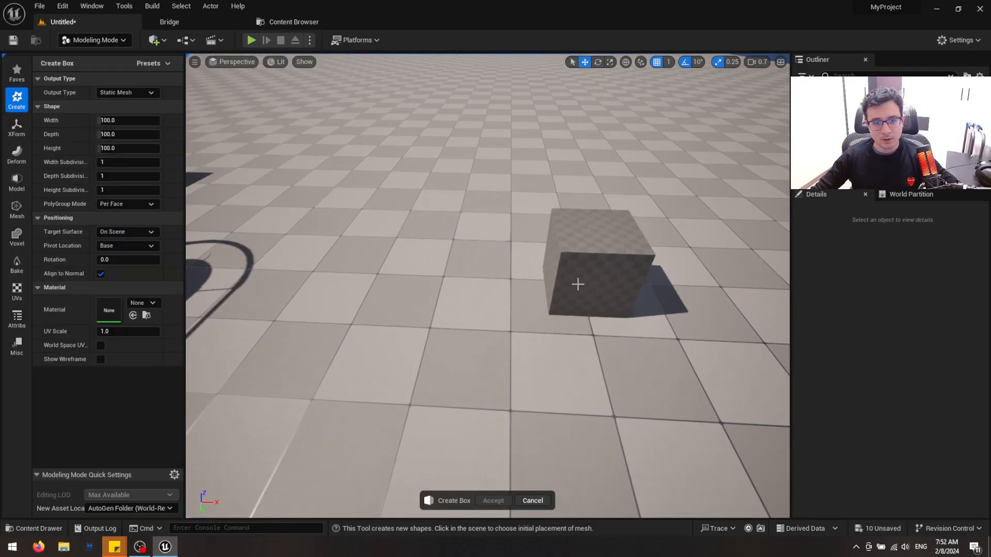
left_click(482, 235)
Set the new box's depth to 20 and accept it as a thin wall
key("d")
right_click_drag(562, 245, 480, 256)
key("w")
left_click_drag(124, 134, 108, 134)
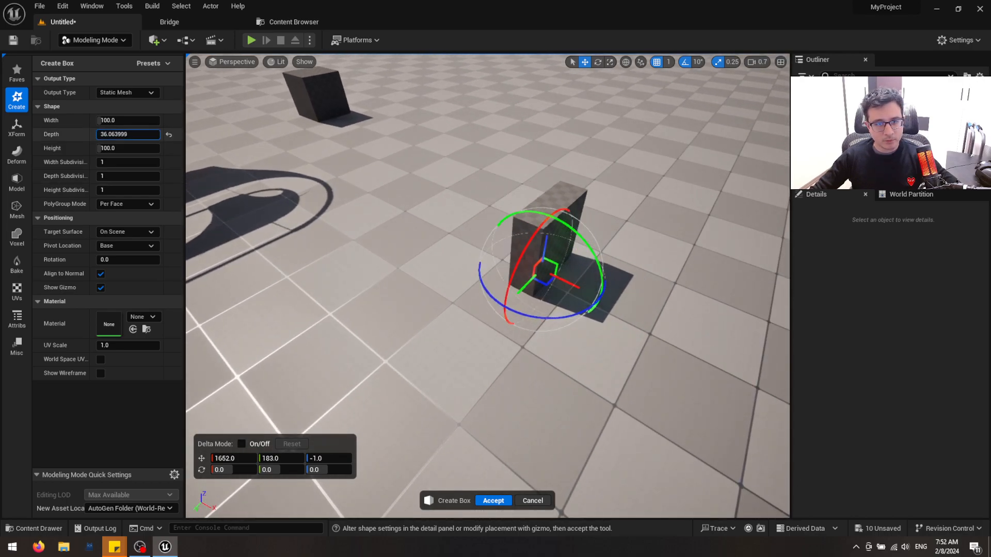
left_click(157, 135)
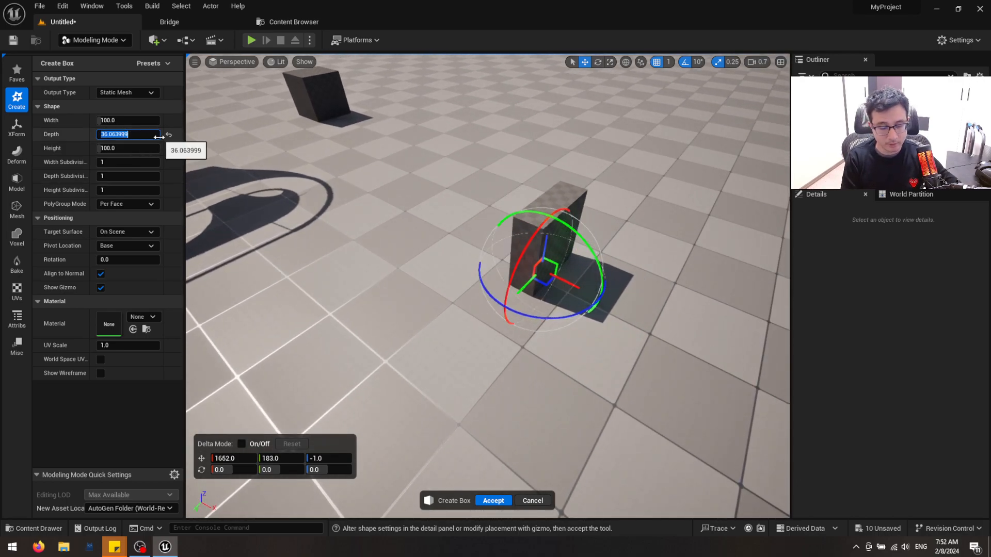
type("20")
key("Return")
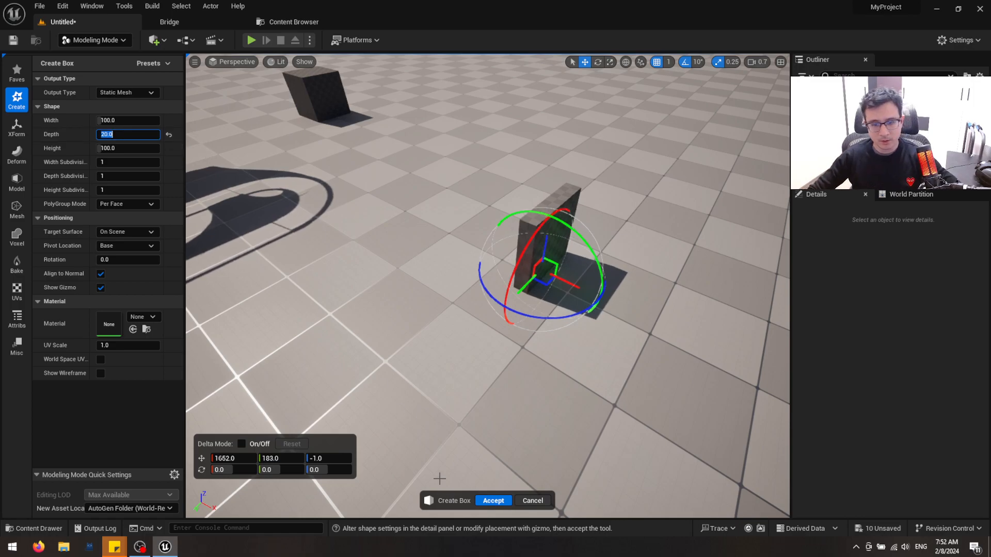
left_click(497, 499)
Apply the MI_Curated_Stone_Facade_vjqifhu_2K material to the thin wall
key("d")
right_click_drag(557, 387, 508, 380)
key("w")
key("ctrl+space")
left_click_drag(300, 409, 535, 242)
key("d")
right_click_drag(535, 243, 495, 196)
key("w")
key("s")
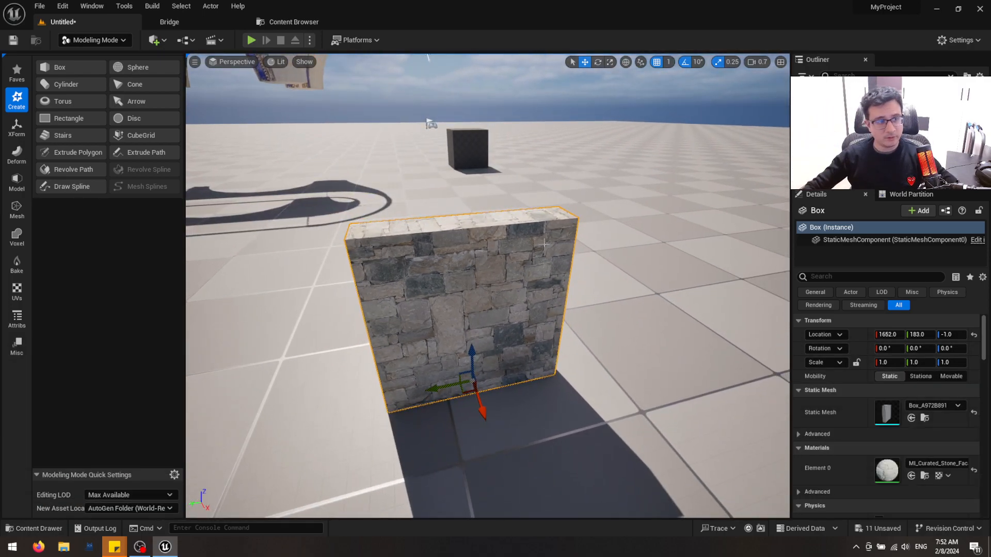
Delete the leftover arches, dark cube and rock around the stone wall, keeping the carved brick column
left_click(20, 160)
key("s")
right_click_drag(518, 160, 482, 148)
left_click(483, 149)
key("Delete")
left_click(455, 134)
key("Delete")
left_click(464, 129)
key("Delete")
left_click(577, 204)
key("Delete")
left_click(306, 248)
key("Delete")
right_click_drag(306, 248, 217, 240)
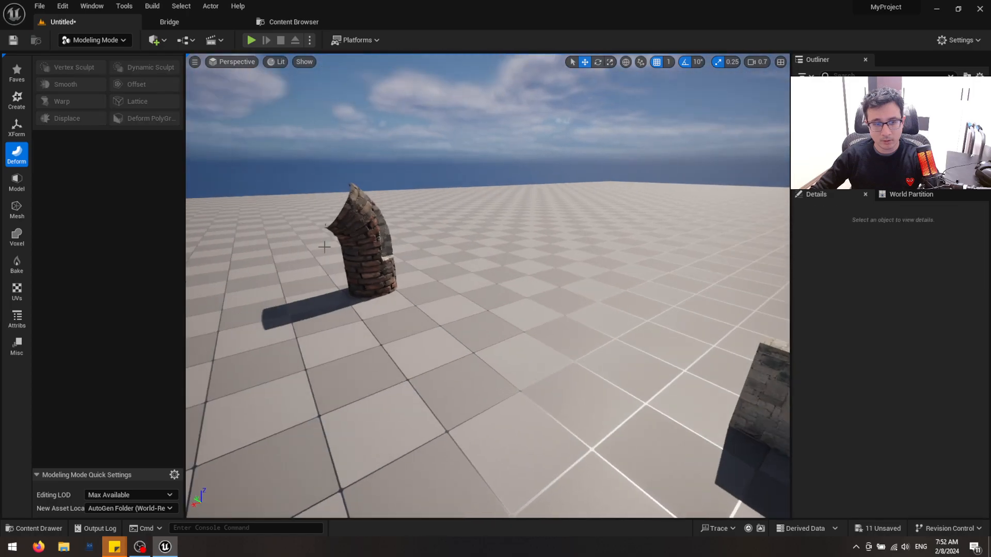
left_click(370, 242)
right_click_drag(370, 242, 439, 222)
Start Extrude Polygon over the thin stone wall with Extrude Mode Fixed and an extrude height of 50
key("w")
left_click(411, 316)
key("w")
mouse_move(411, 316)
right_mouse_down()
mouse_move(388, 328)
mouse_move(405, 305)
right_mouse_up()
key("s")
key("q")
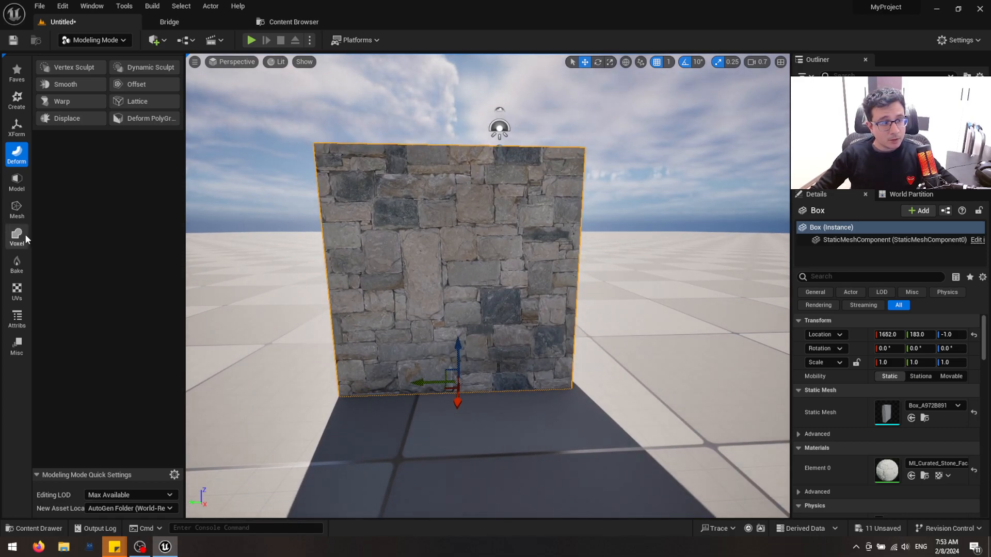
left_click(17, 98)
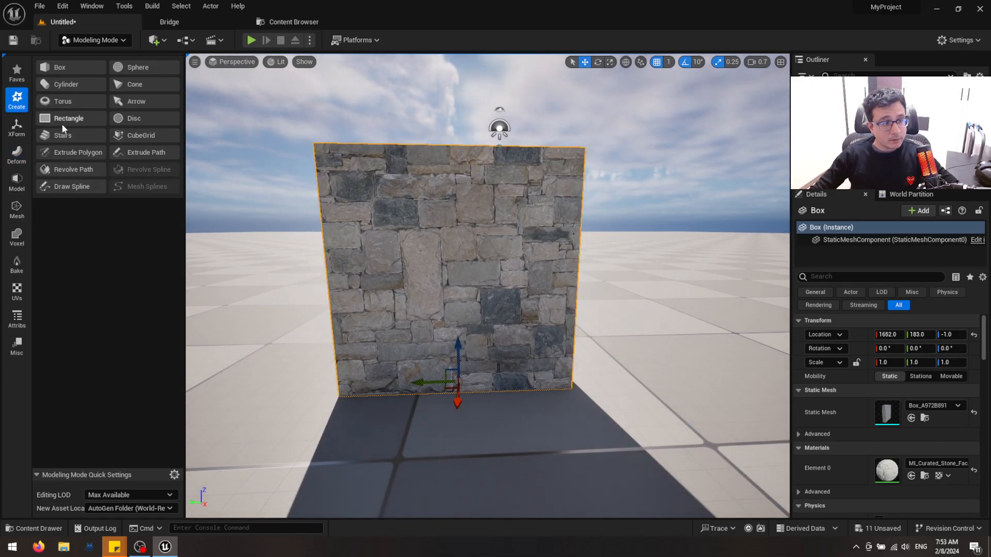
left_click(83, 153)
left_click(125, 237)
left_click(135, 232)
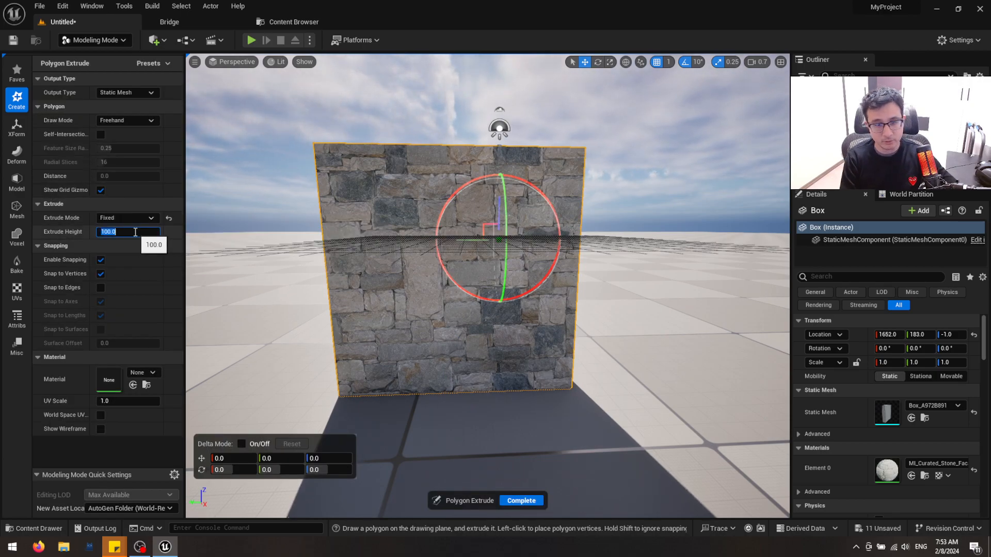
right_click_drag(356, 288, 419, 288)
key("a")
key("d")
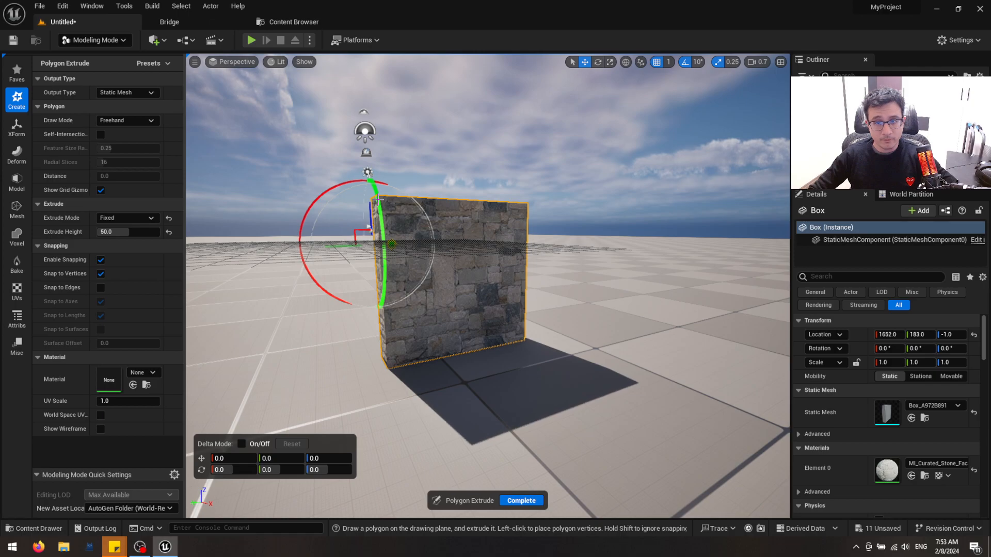
Show the scene in four viewports and rotate the polygon drawing plane upright to 180, -90, 180
left_click(194, 62)
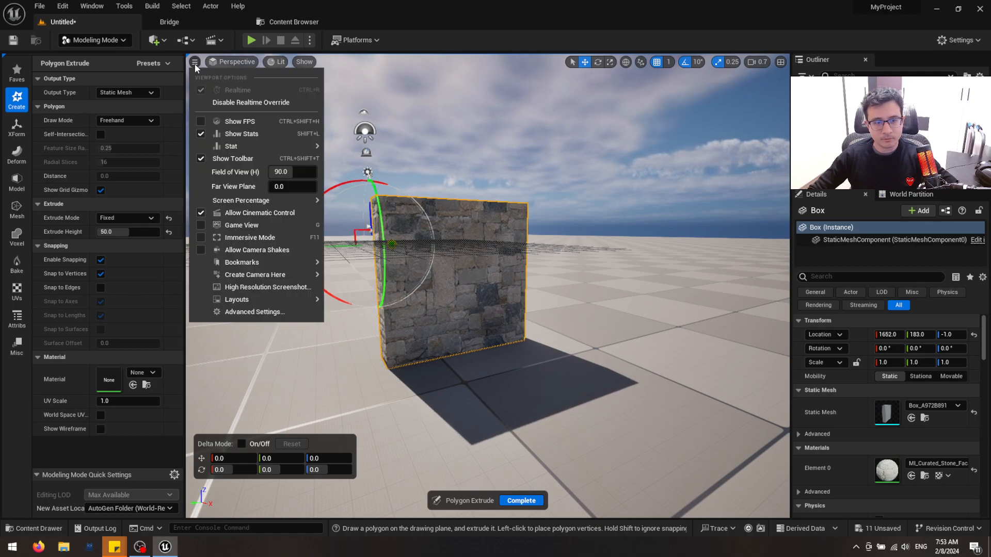
left_click(225, 63)
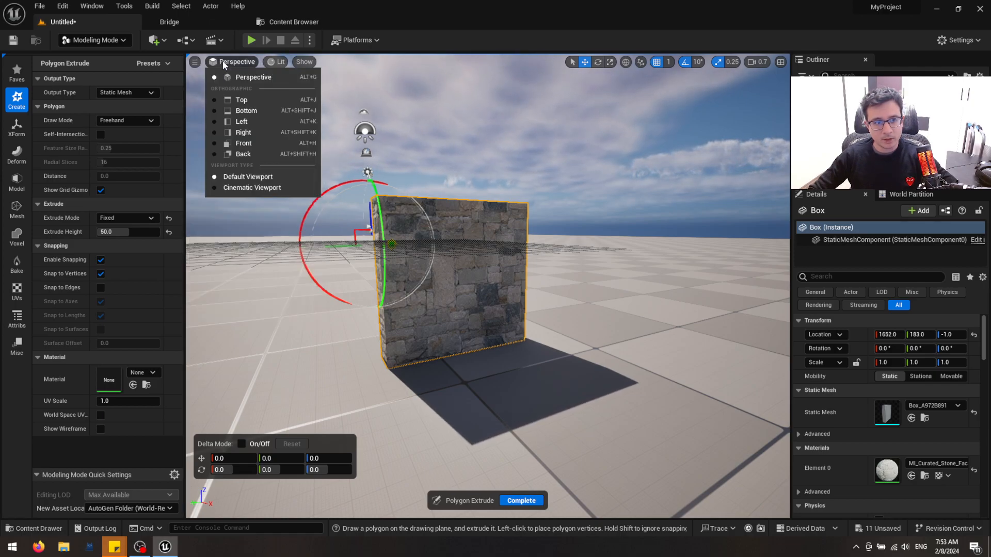
left_click(223, 62)
left_click(780, 62)
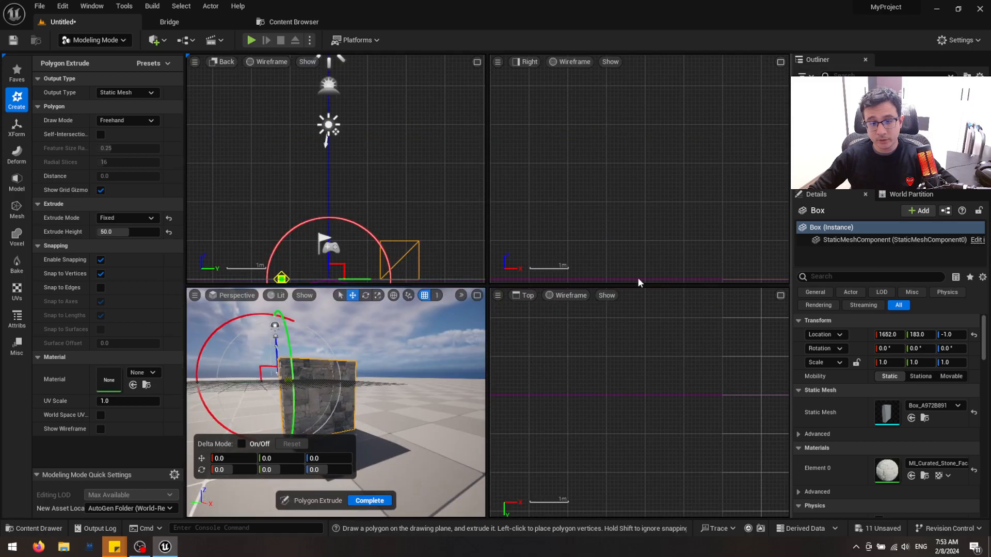
scroll(693, 433, "down", 5)
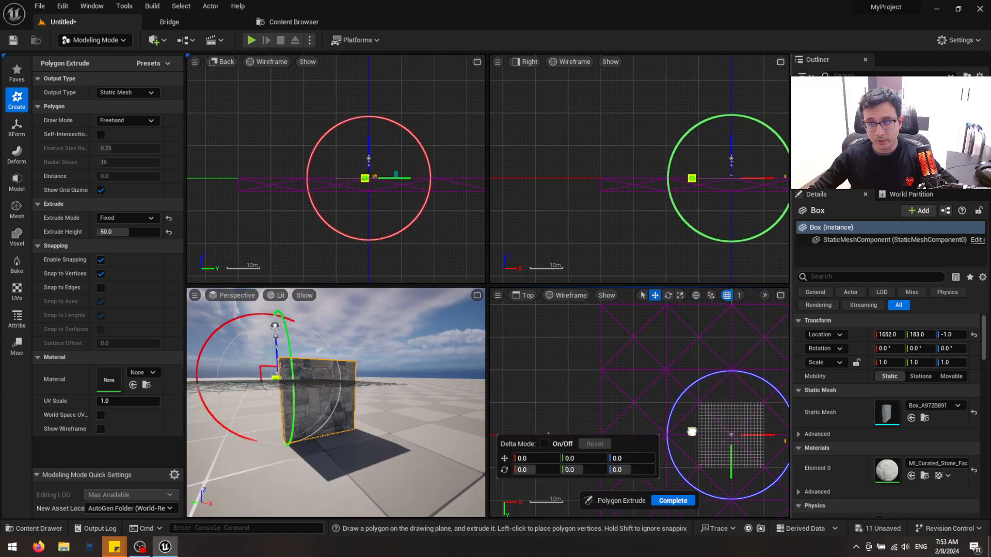
middle_click_drag(695, 378, 599, 315)
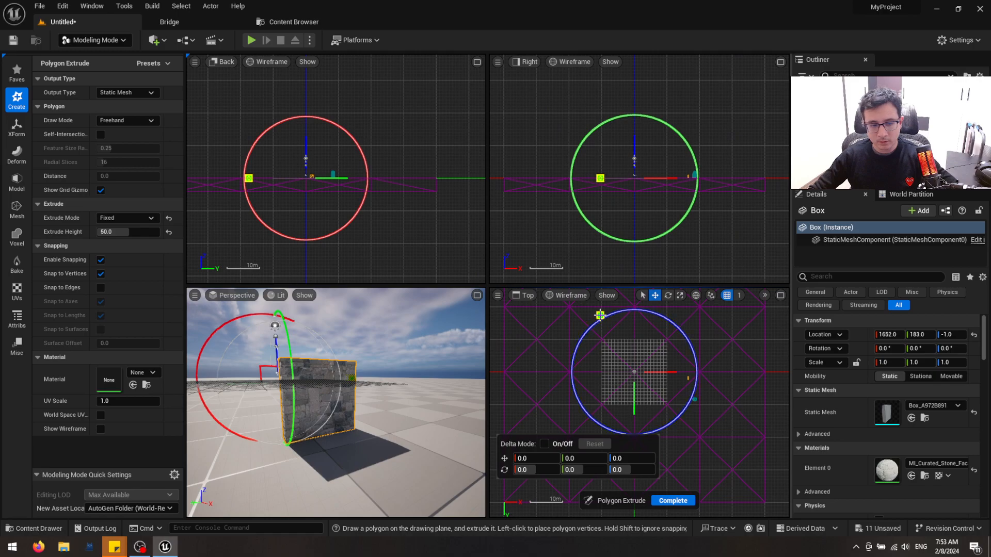
mouse_move(283, 328)
left_mouse_down()
mouse_move(288, 458)
mouse_move(289, 449)
left_mouse_up()
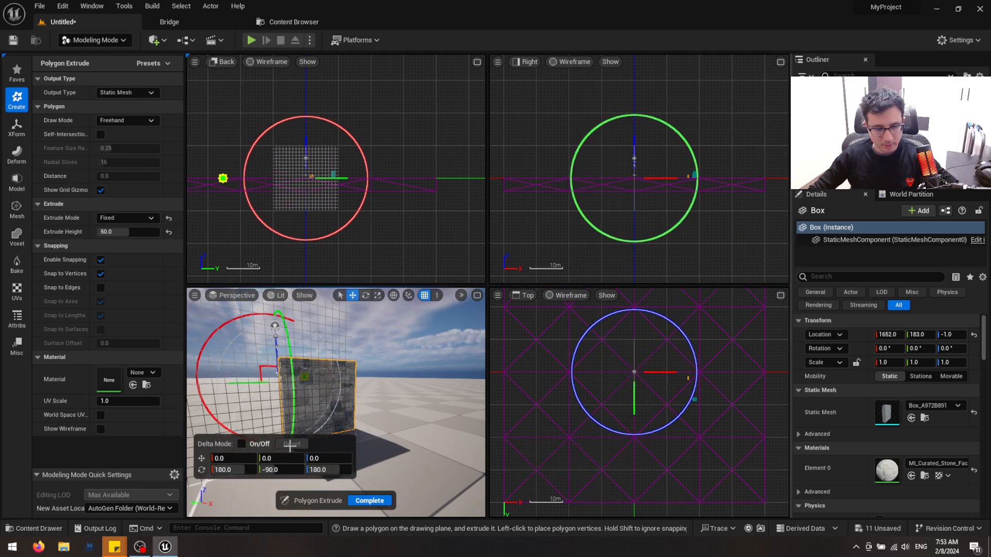
Enlarge the Back view to a single viewport around the stone wall and shade it Unlit
right_click_drag(650, 180, 671, 212)
right_click_drag(356, 179, 405, 172)
scroll(379, 180, "up", 5)
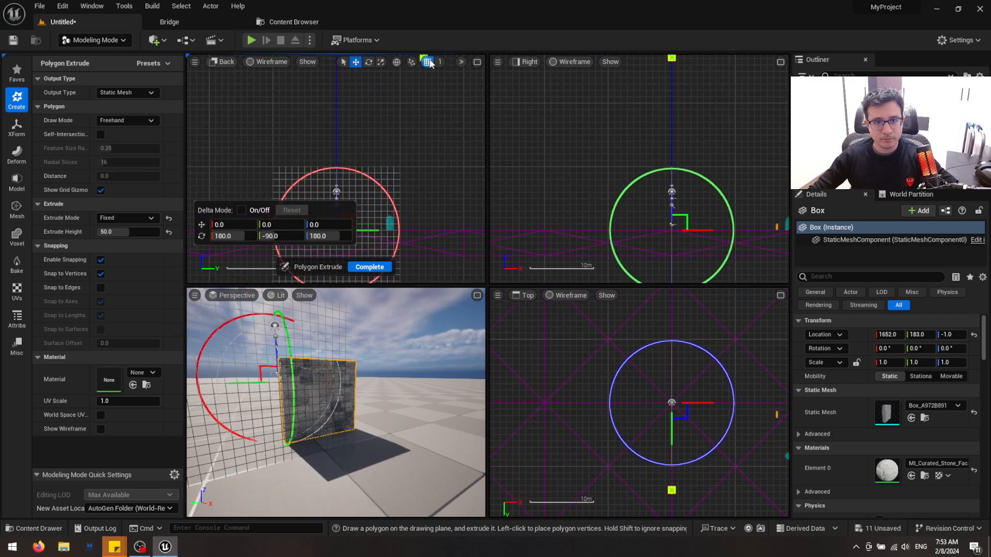
left_click(477, 61)
left_click(264, 62)
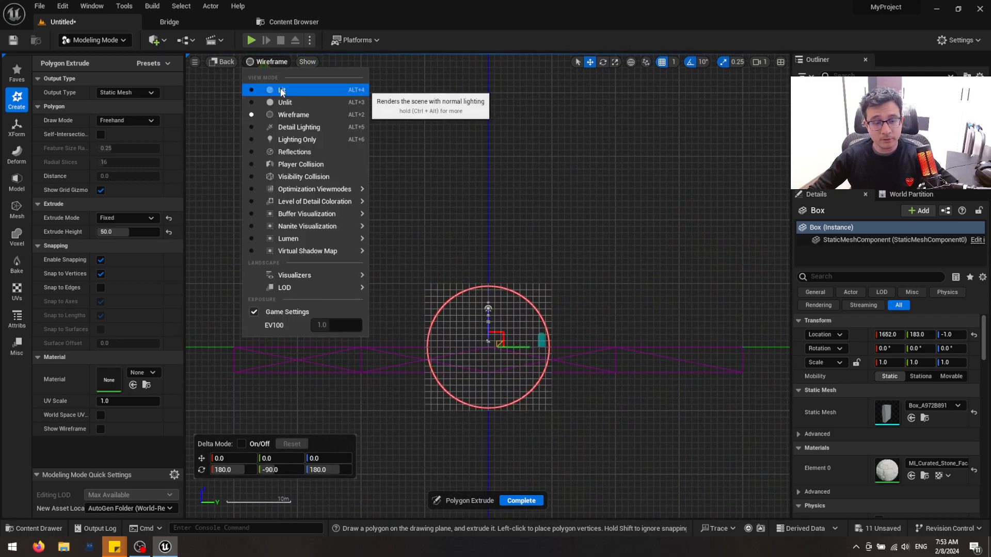
left_click(283, 103)
scroll(540, 351, "up", 10)
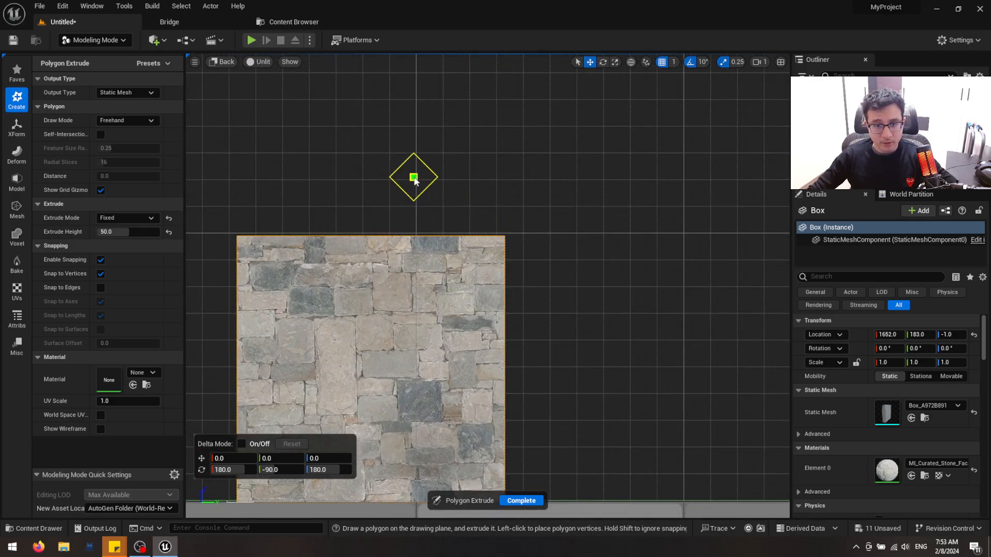
Disable snapping and trace a jagged freehand polygon edge along the stone joints, from the wall's upper edge downward
left_click(100, 260)
scroll(432, 232, "up", 5)
right_click_drag(449, 220, 370, 114)
scroll(394, 152, "up", 2)
scroll(360, 126, "down", 1)
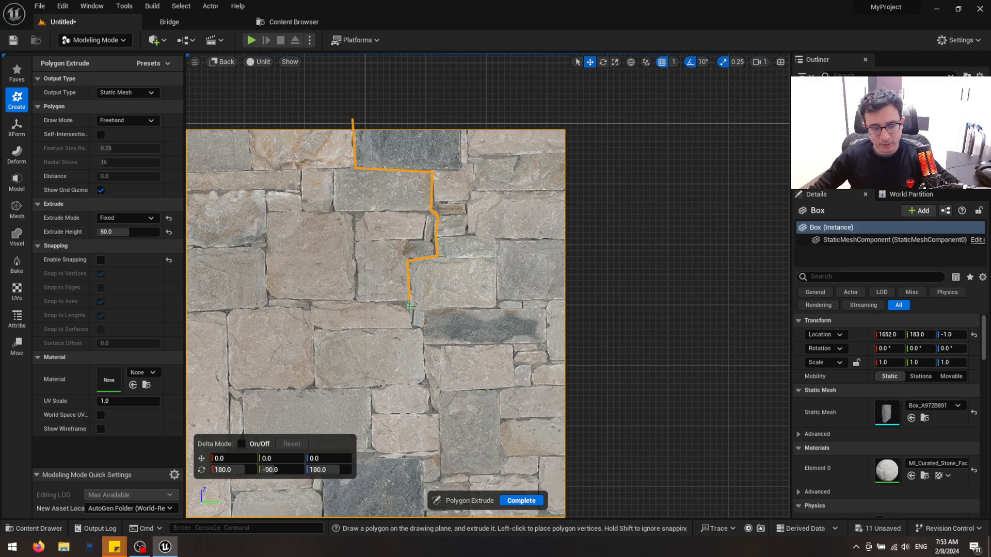
right_click_drag(428, 313, 430, 203)
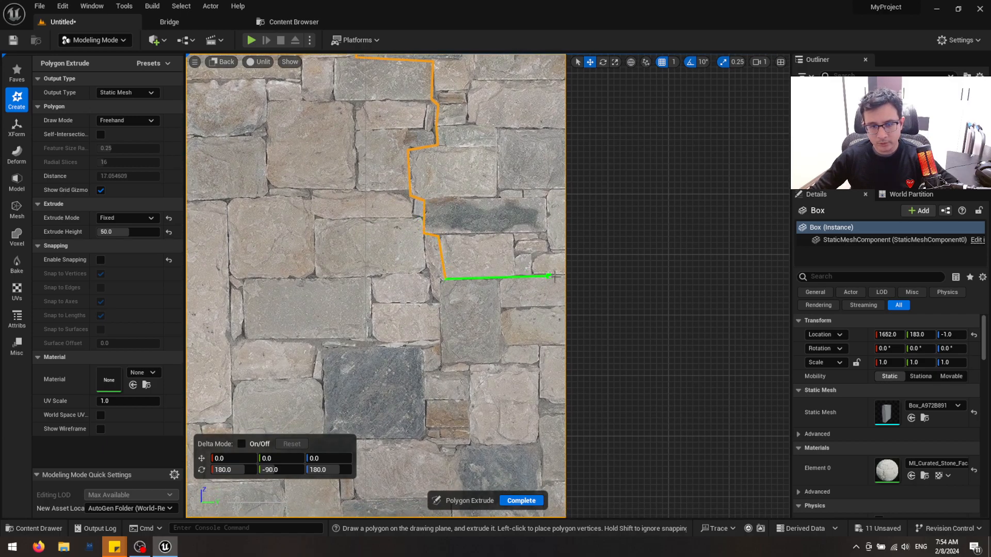
Carry the polygon outline out past the wall's side and over its top, close it at the starting point, and complete the extrusion
right_click_drag(609, 233, 649, 442)
left_click(662, 166)
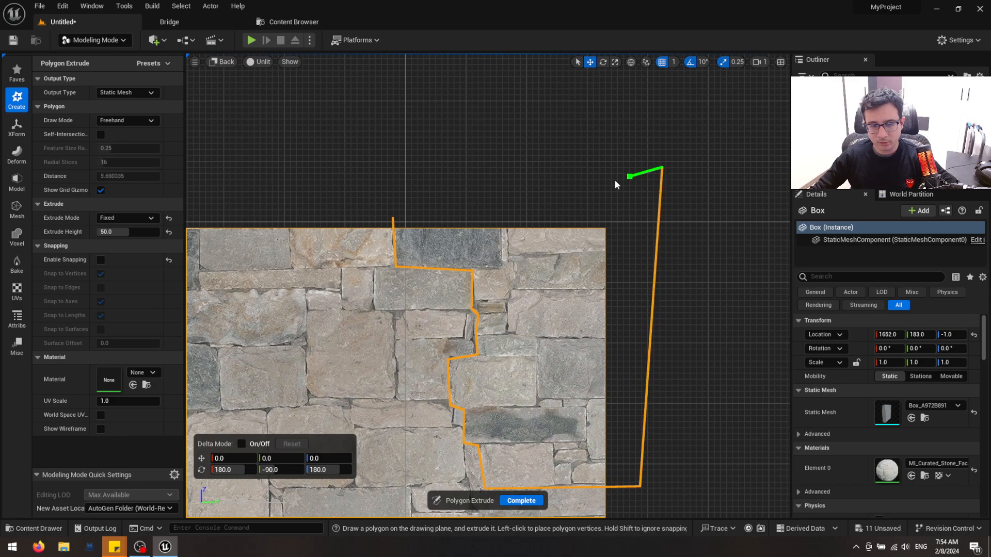
left_click(392, 217)
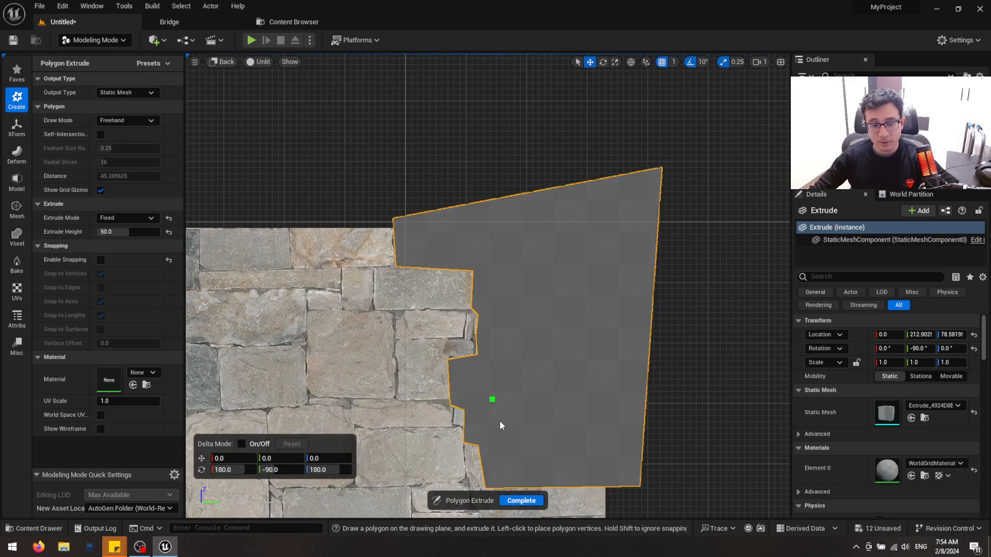
left_click(521, 500)
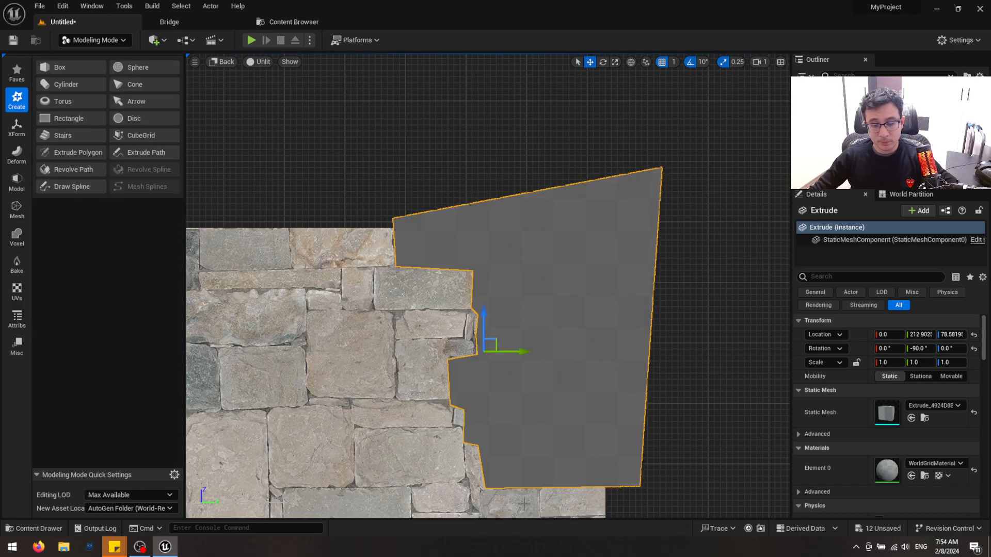
Return to a full perspective view and move the extruded shape along X to 1632, so it overlaps the stone wall
left_click(780, 62)
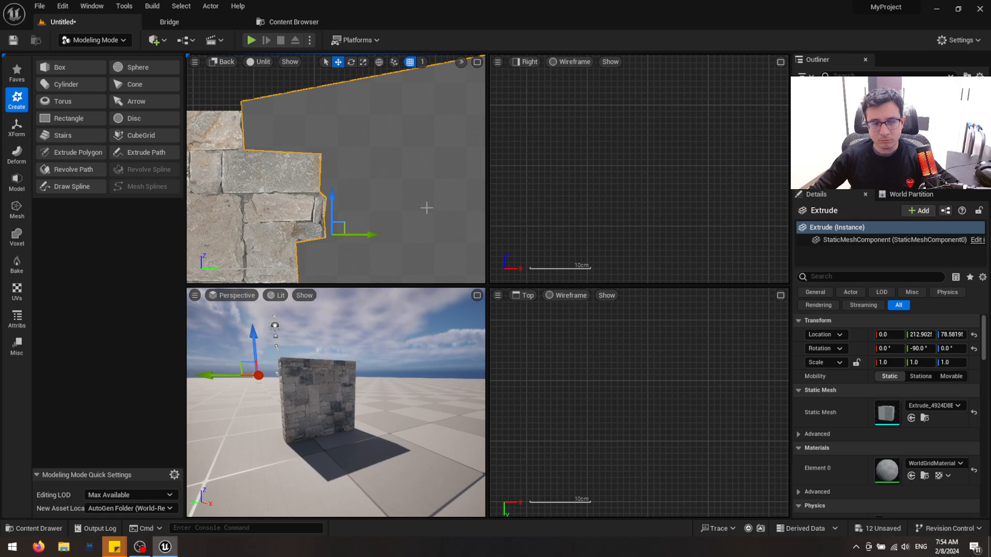
left_click(477, 296)
scroll(477, 295, "down", 5)
right_click_drag(476, 295, 493, 305)
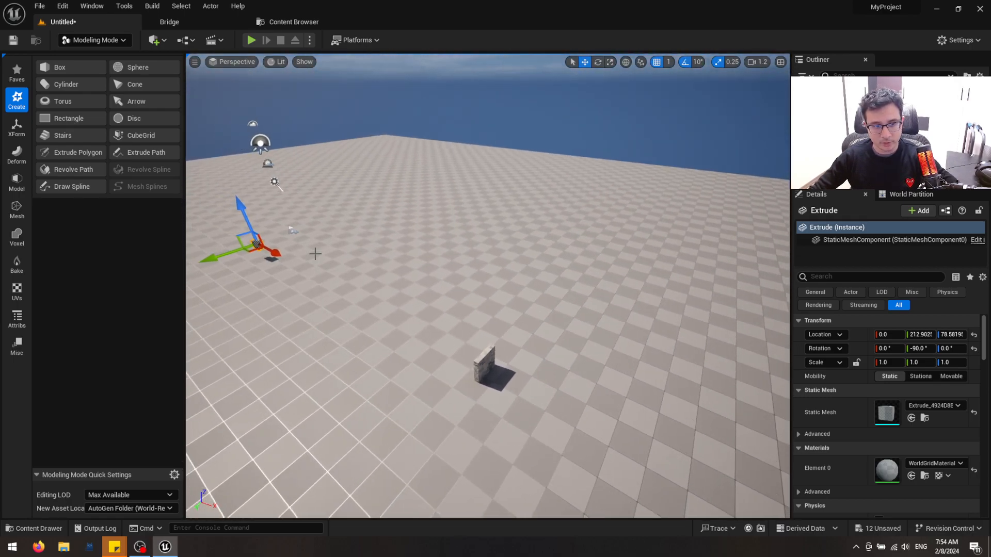
left_click_drag(275, 255, 555, 390)
key("w")
right_click_drag(556, 389, 326, 127)
scroll(555, 390, "down", 5)
key("a")
key("w")
scroll(330, 134, "down", 4)
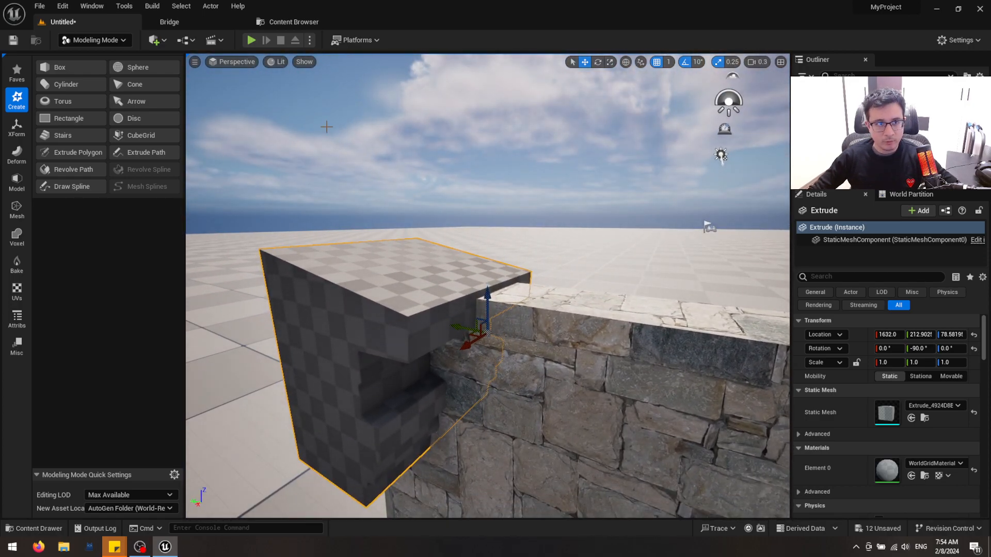
Switch to Quixel Bridge and search its assets for Gravel
left_click(206, 22)
left_click(232, 49)
type("grea")
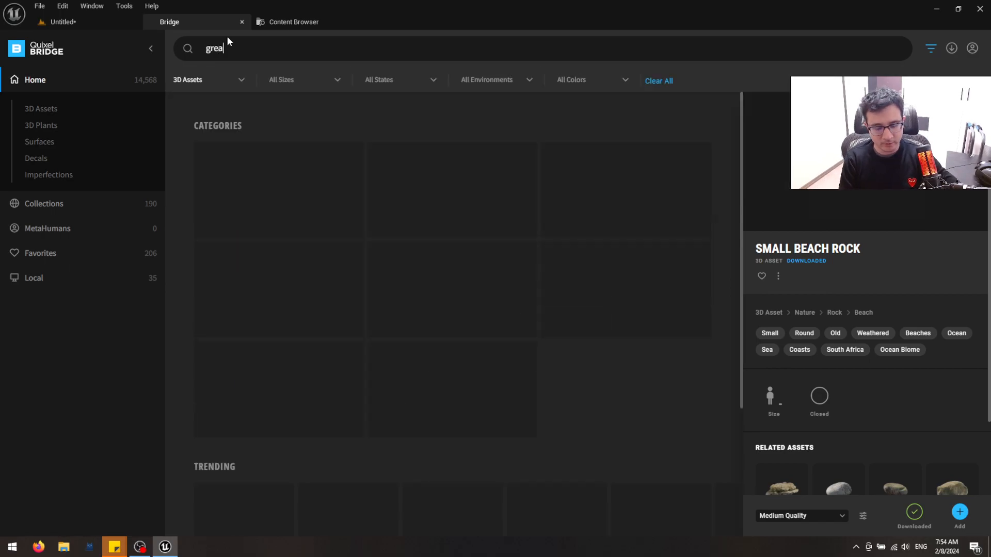
type("av")
key("Return")
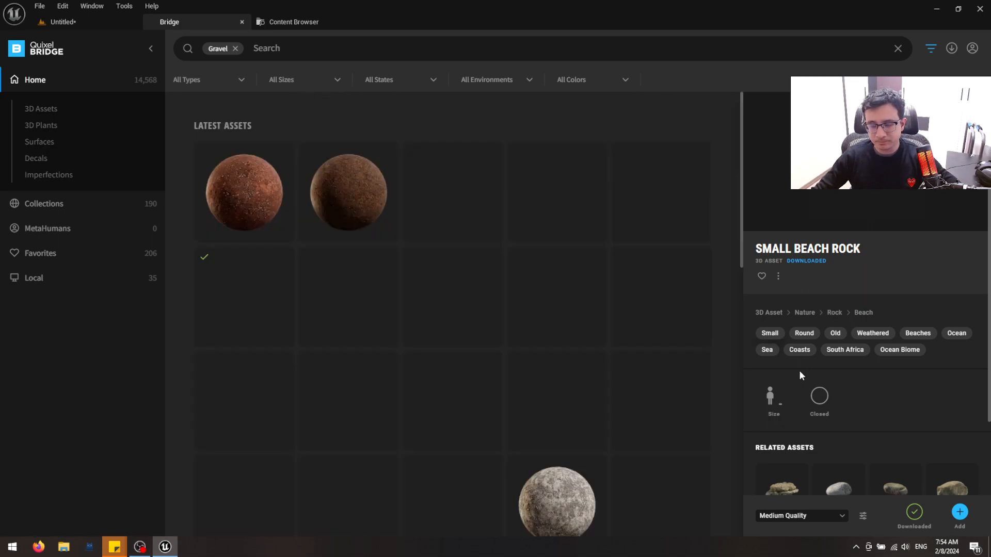
Download the Construction Rubble surface at Medium Quality and add it to the project
scroll(550, 408, "down", 2)
left_click(551, 411)
scroll(565, 403, "up", 2)
scroll(565, 403, "down", 1)
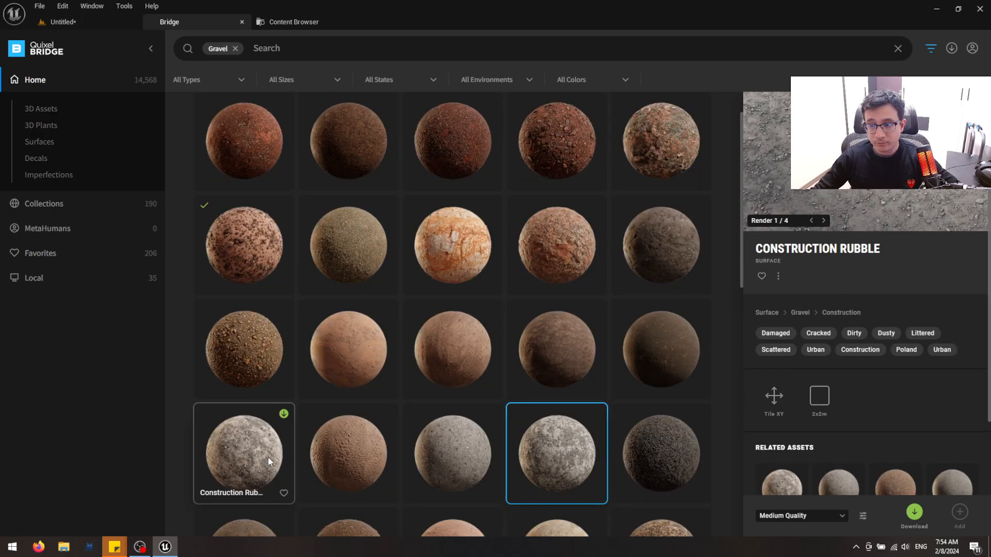
left_click(914, 513)
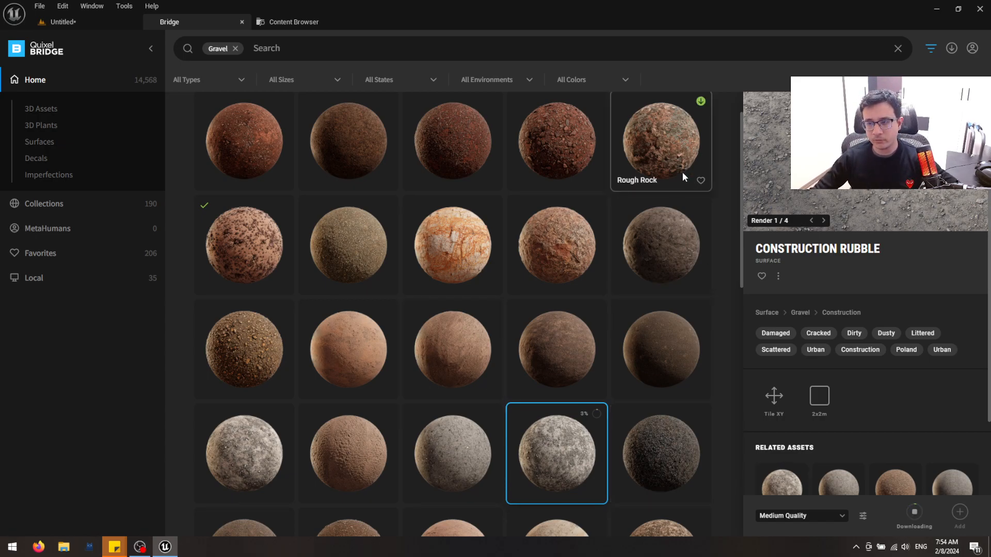
scroll(571, 400, "down", 1)
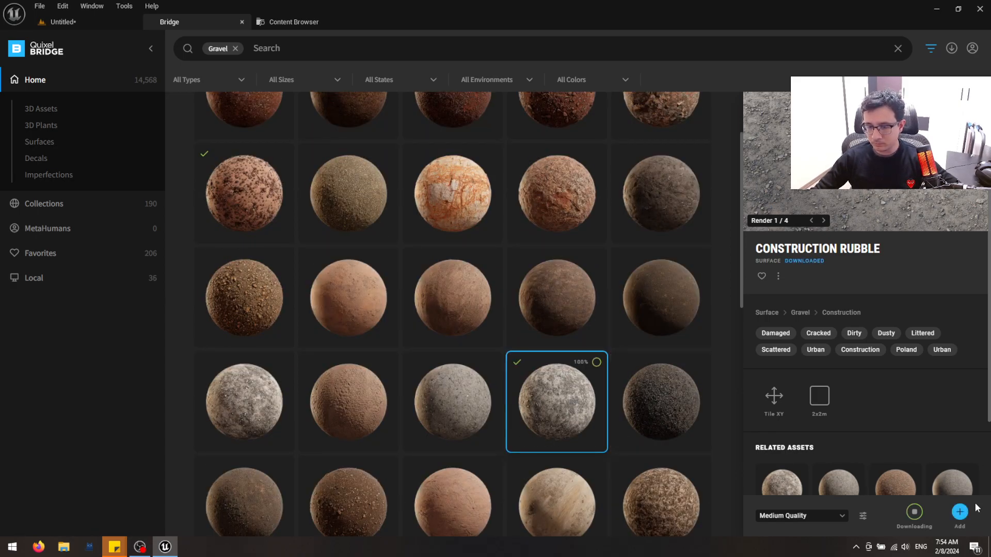
left_click(960, 513)
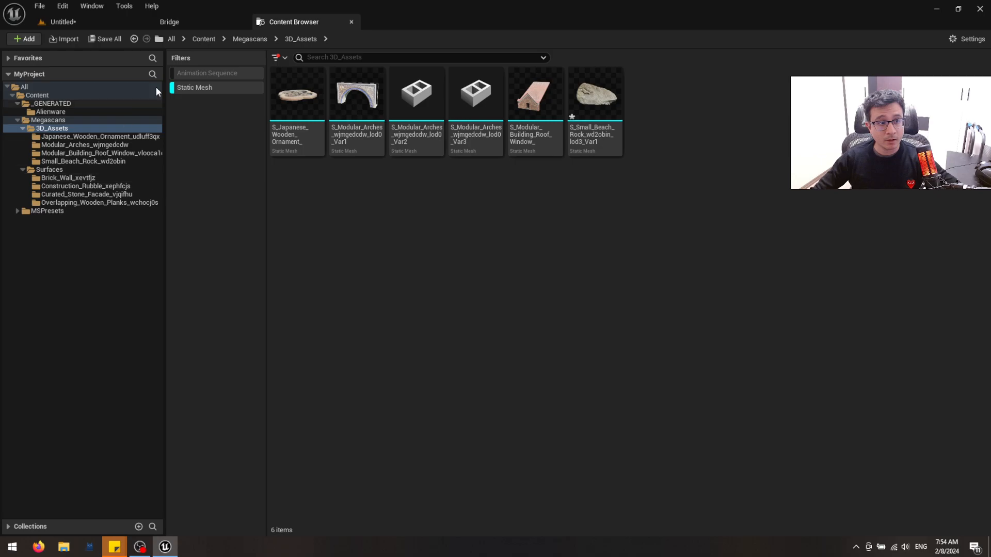
Back in the level, apply the Construction_Rubble_xephfcjs material instance to the extruded shape
left_click(109, 22)
key("ctrl+space")
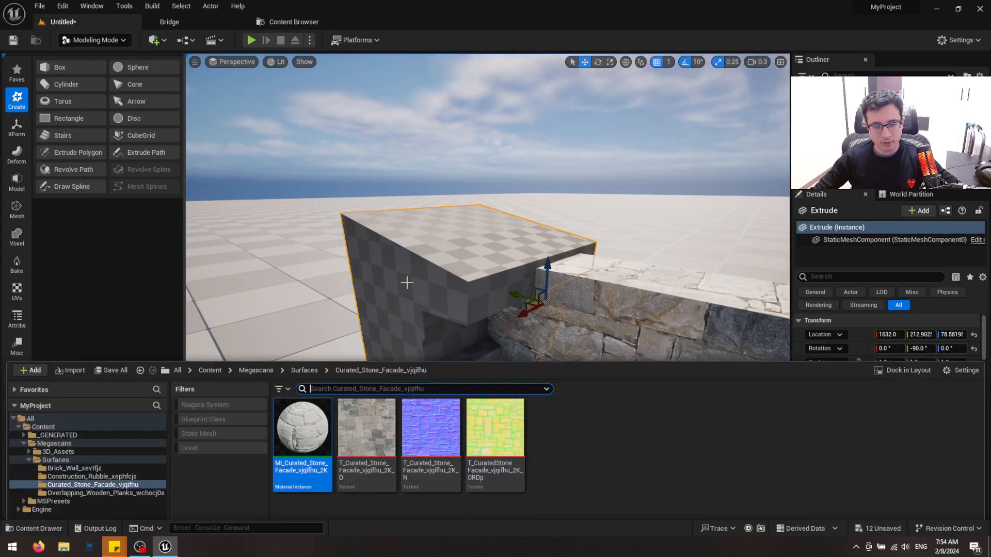
left_click(66, 471)
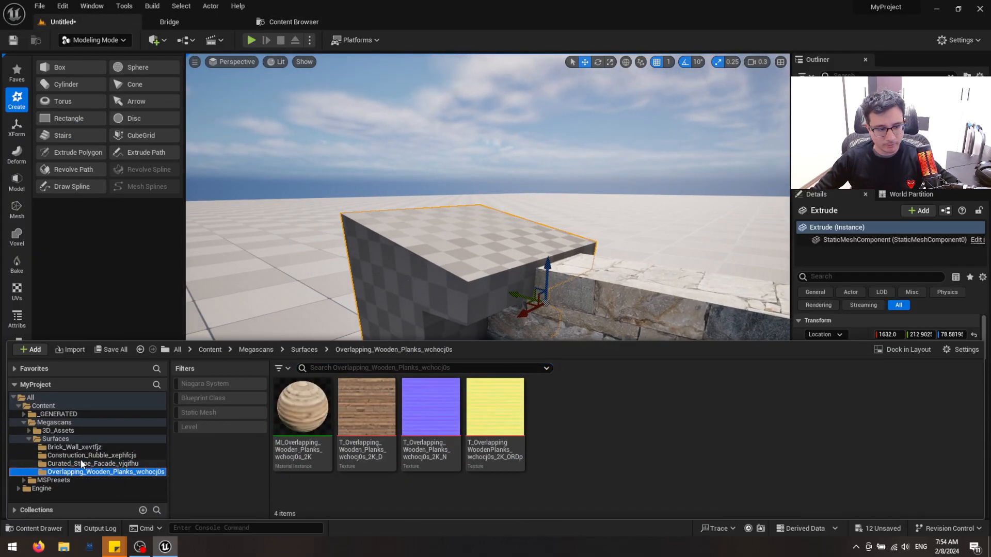
left_click(92, 448)
left_click(92, 455)
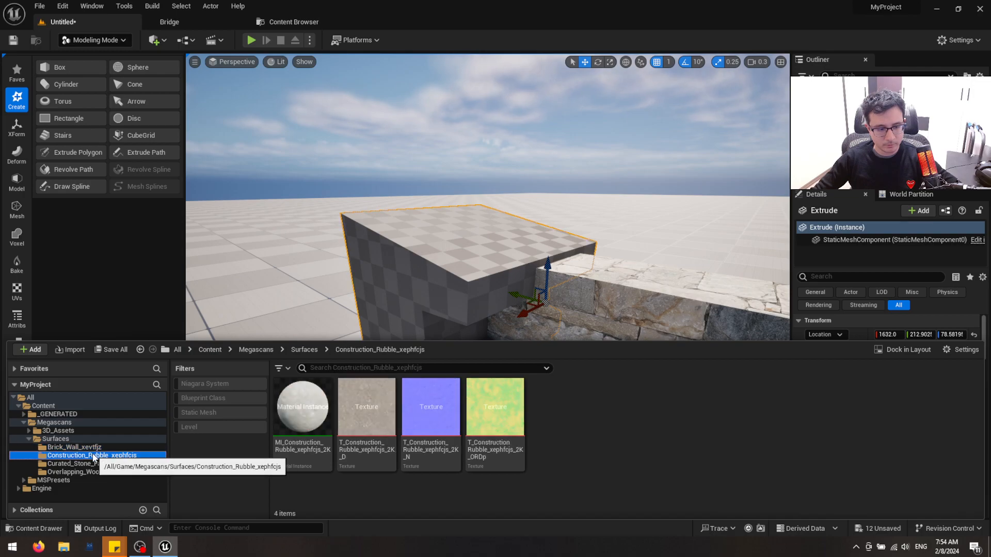
left_click_drag(302, 408, 449, 251)
Examine the rubble-textured extrusion in the Unlit, Wireframe and Lit view modes
key("w")
right_click_drag(449, 250, 436, 246)
key("s")
key("alt+3")
key("alt+2")
key("alt+4")
key("alt+3")
key("alt+2")
right_click_drag(493, 296, 462, 270)
key("alt+4")
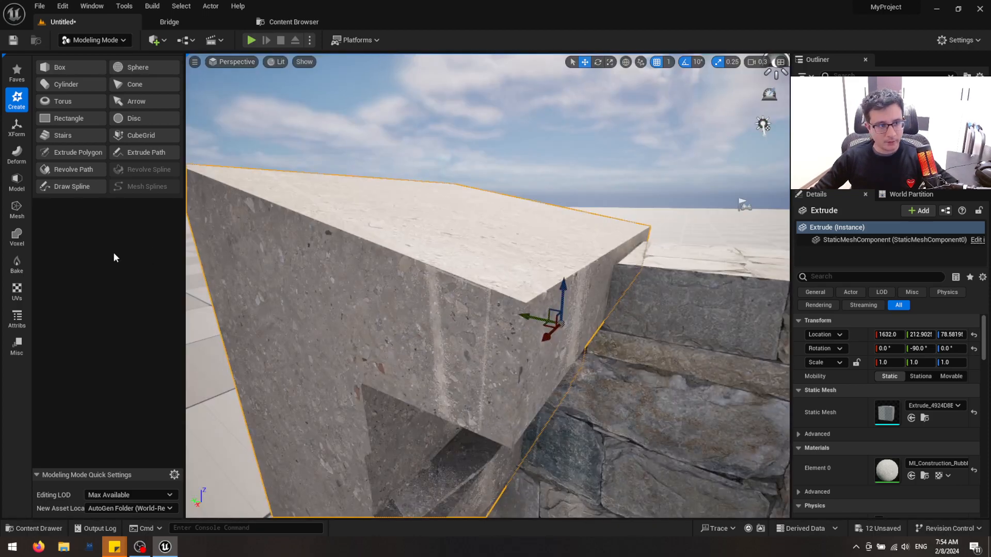
Remesh the extruded shape, accept the result, and check its new triangulation in wireframe
left_click(16, 209)
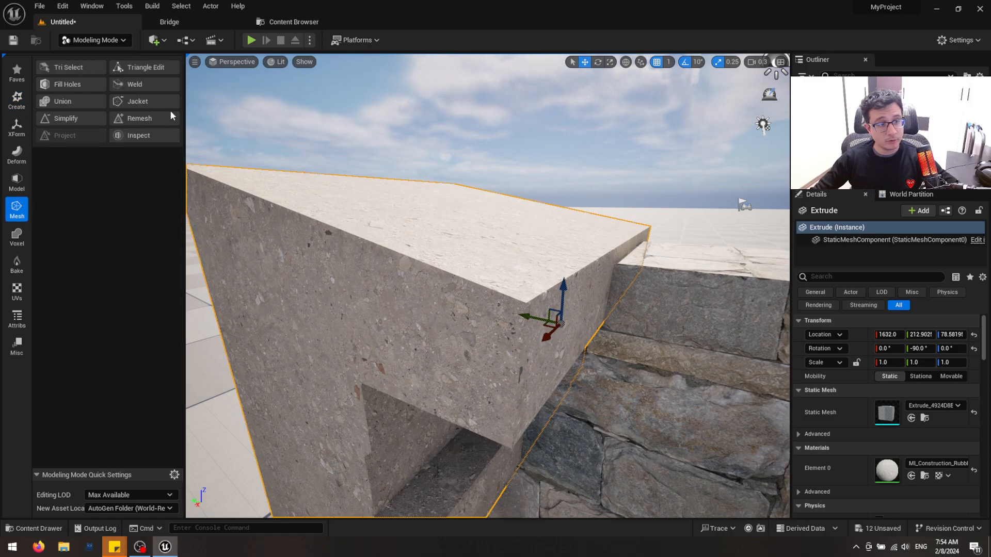
left_click(161, 124)
left_click(491, 502)
right_click_drag(490, 402, 456, 413)
key("s")
key("alt+2")
key("alt+4")
right_click_drag(224, 221, 237, 219)
key("q")
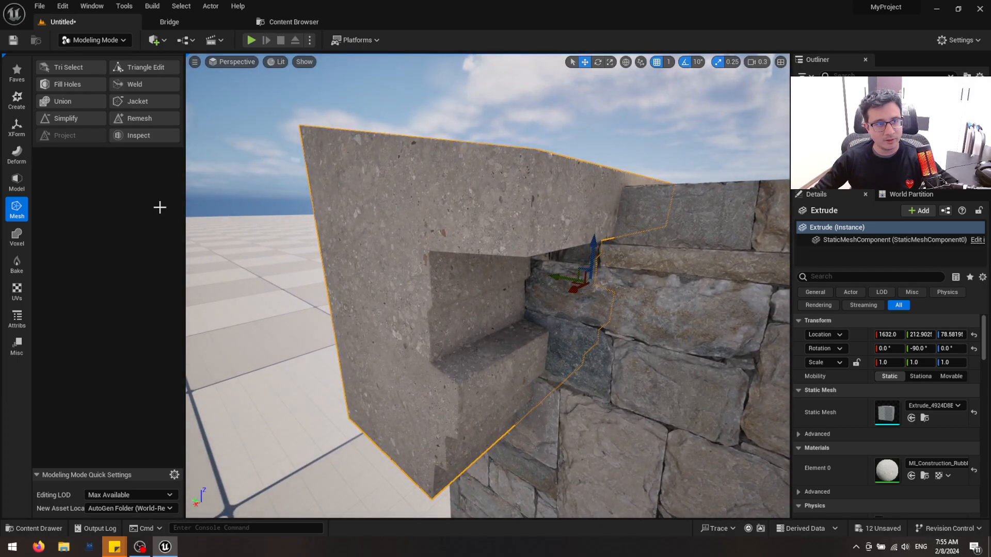
Start Displace on the extruded shape and change the displacement type to Perlin Noise
left_click(17, 154)
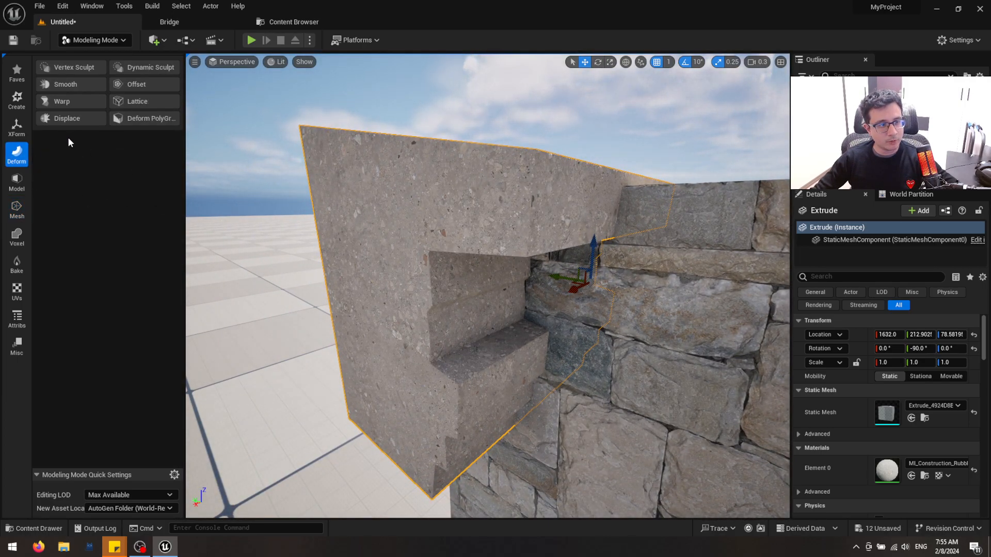
left_click(80, 116)
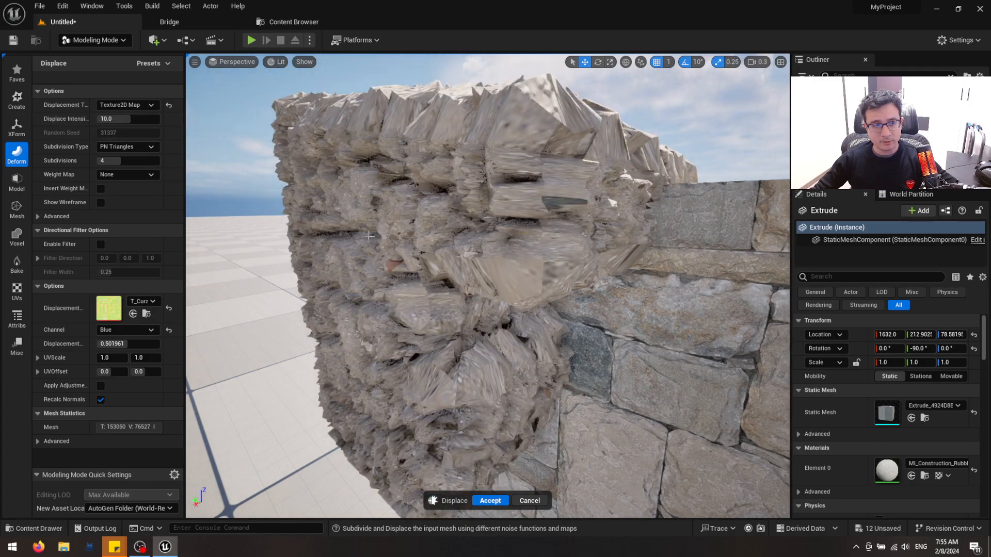
left_click(125, 105)
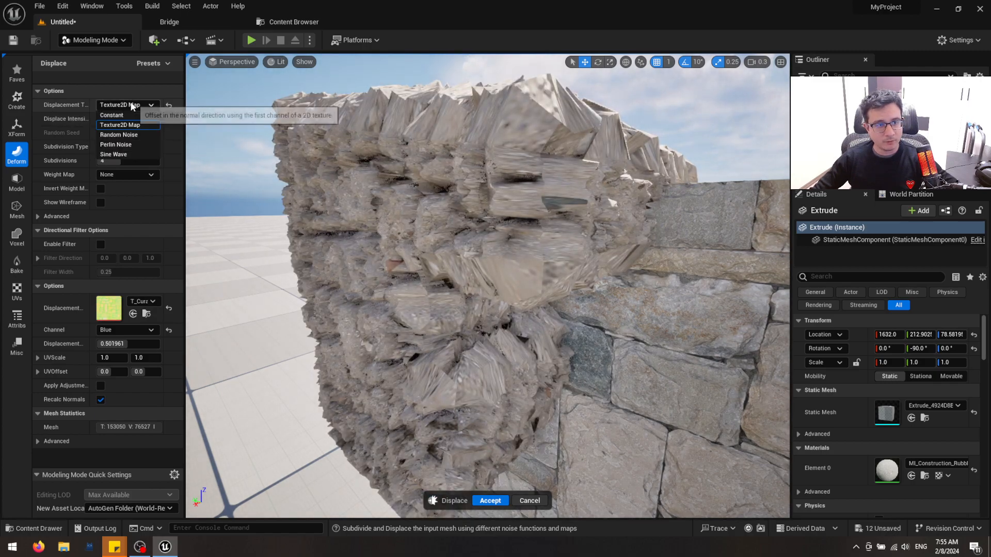
left_click(115, 145)
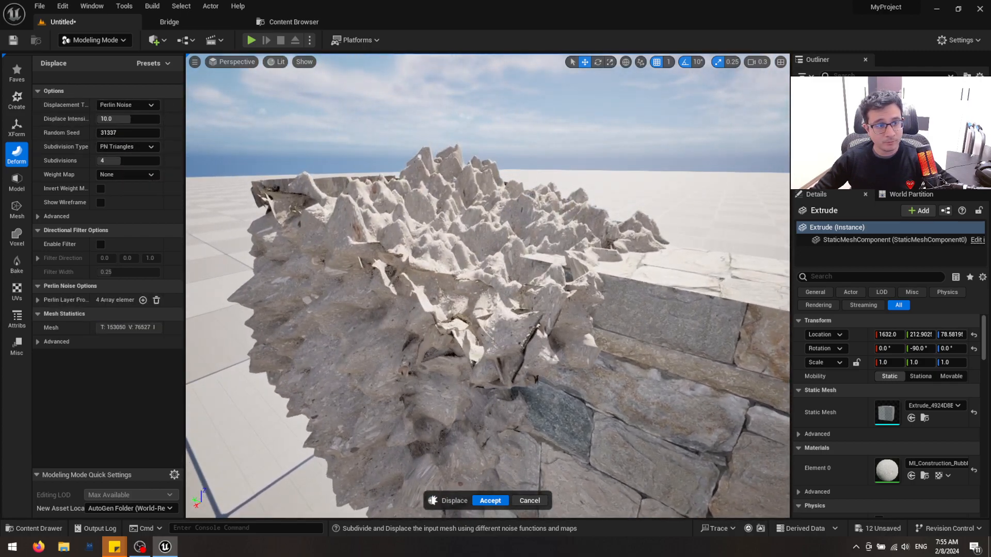
Set the displace intensity to 2.0 and accept the displacement on the extruded shape
left_click(126, 114)
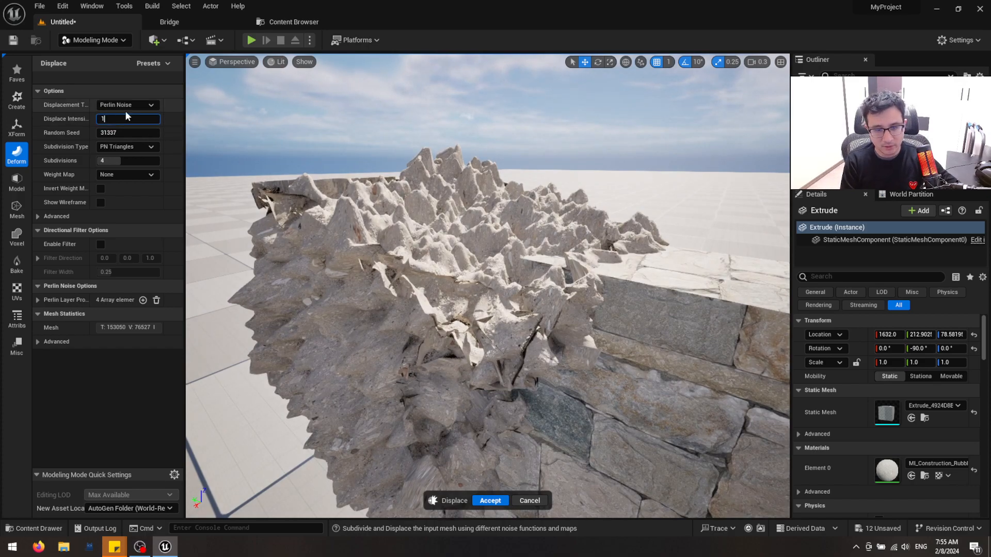
type("20")
key("Return")
type("2.0")
key("Return")
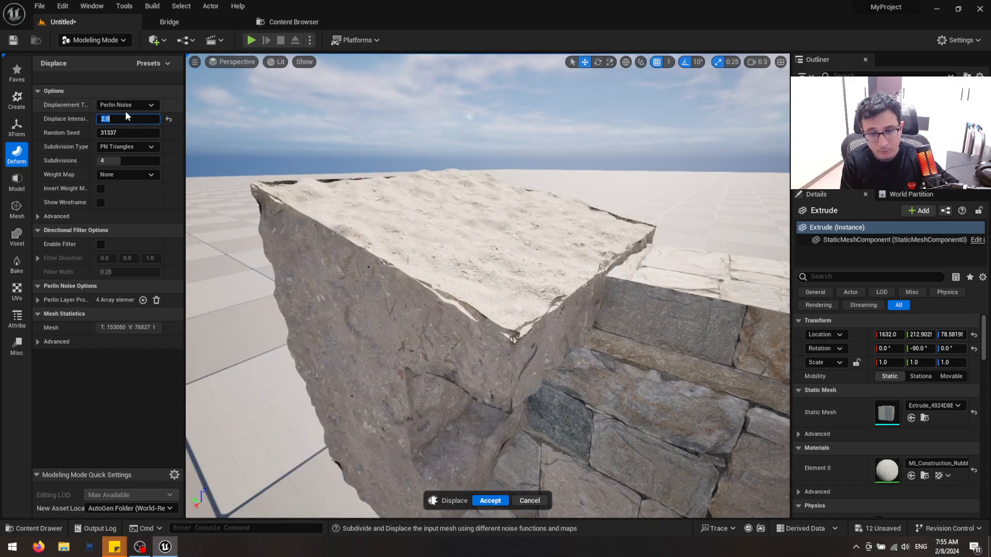
mouse_move(392, 247)
right_mouse_down()
mouse_move(346, 224)
mouse_move(284, 220)
mouse_move(377, 209)
mouse_move(361, 253)
mouse_move(380, 260)
right_mouse_up()
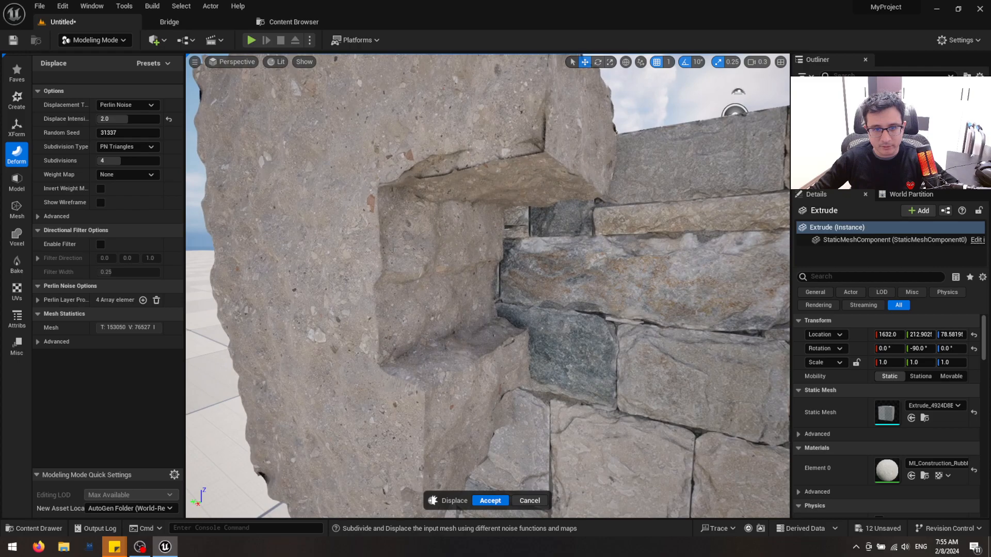
left_click(486, 501)
Subtract the displaced extrusion from the stone wall with a Boolean Difference A - B and accept the result
left_click(454, 330)
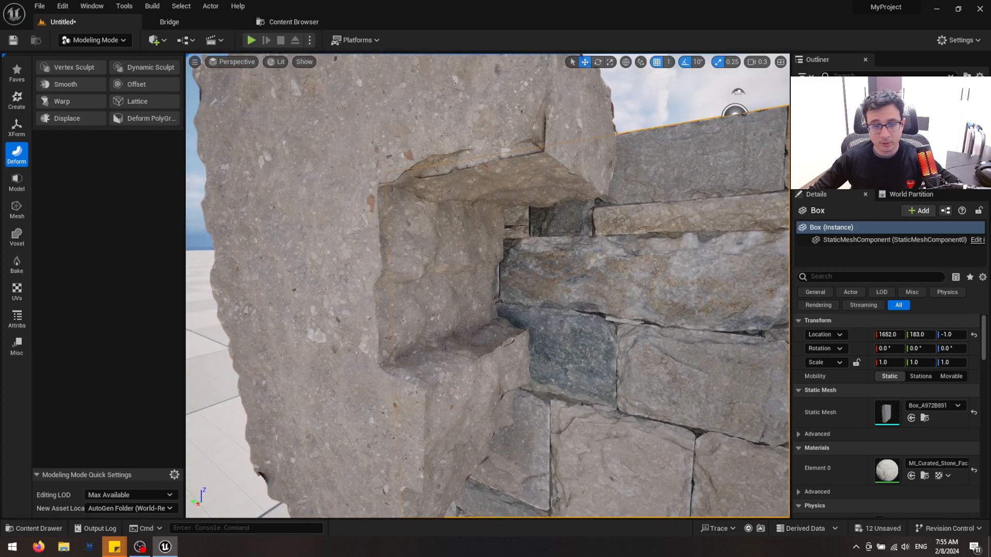
left_click(486, 331, "shift")
right_click_drag(486, 330, 486, 337)
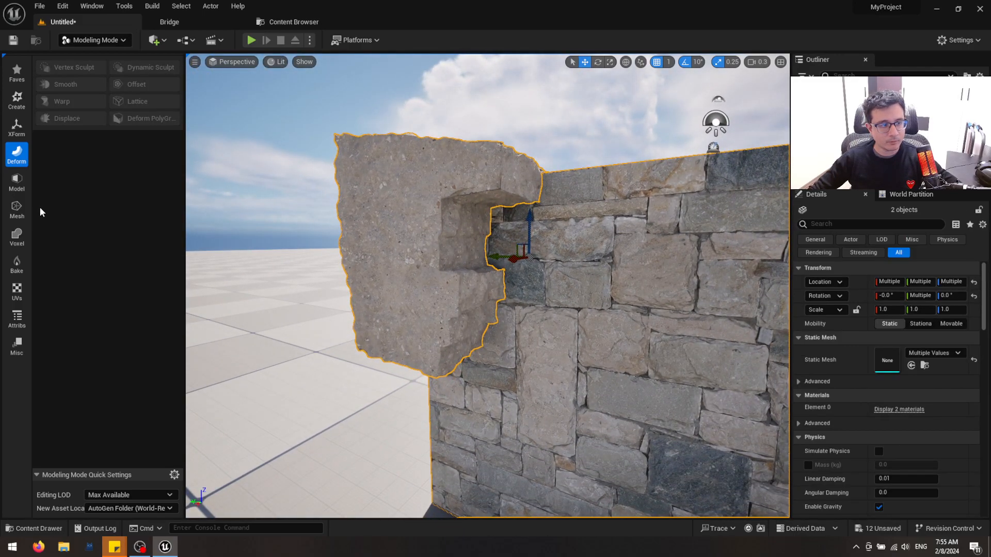
left_click(17, 182)
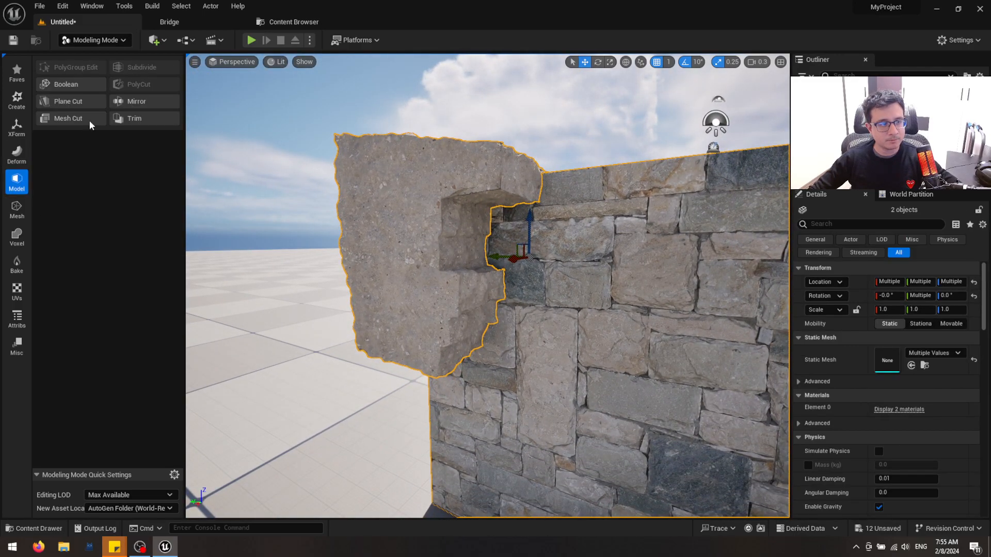
left_click(81, 85)
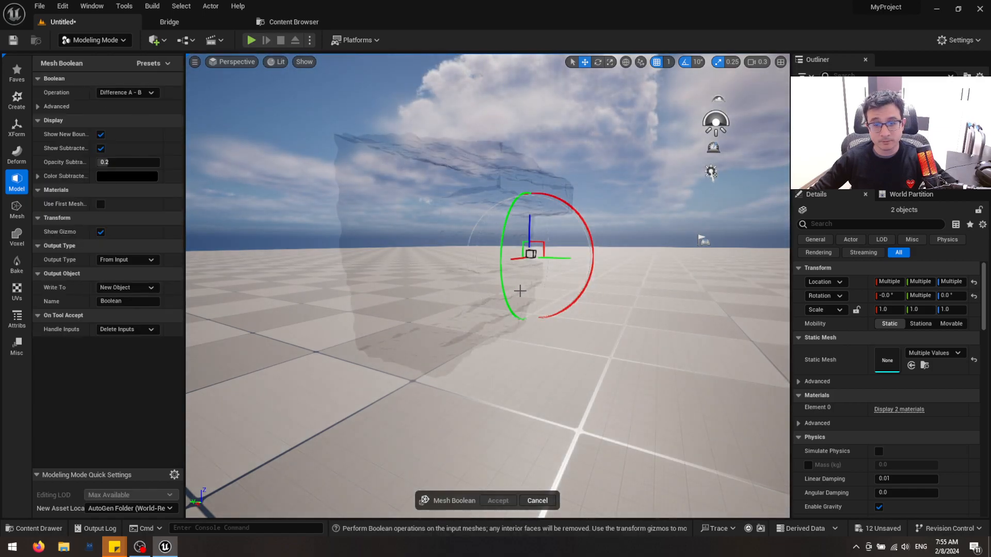
right_click_drag(557, 329, 543, 390)
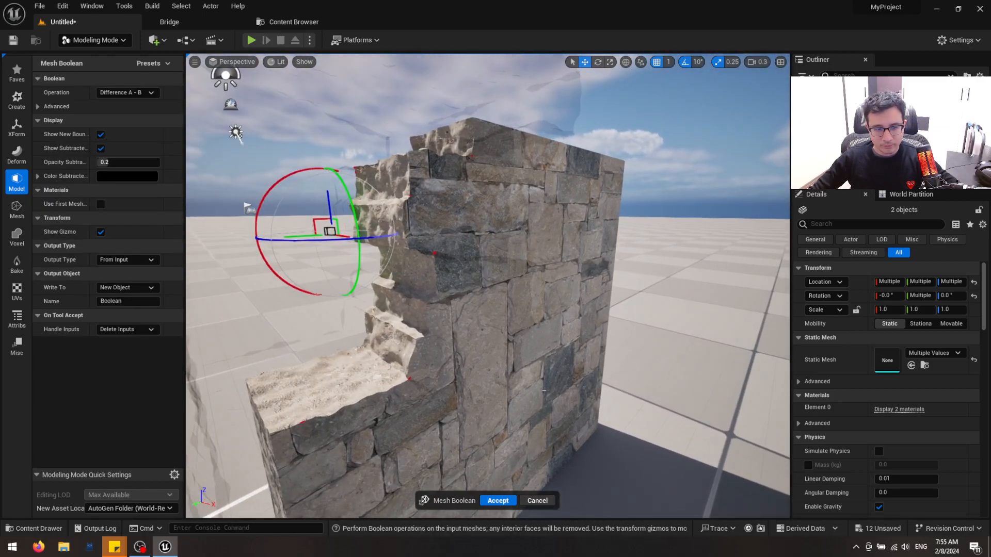
left_click(497, 500)
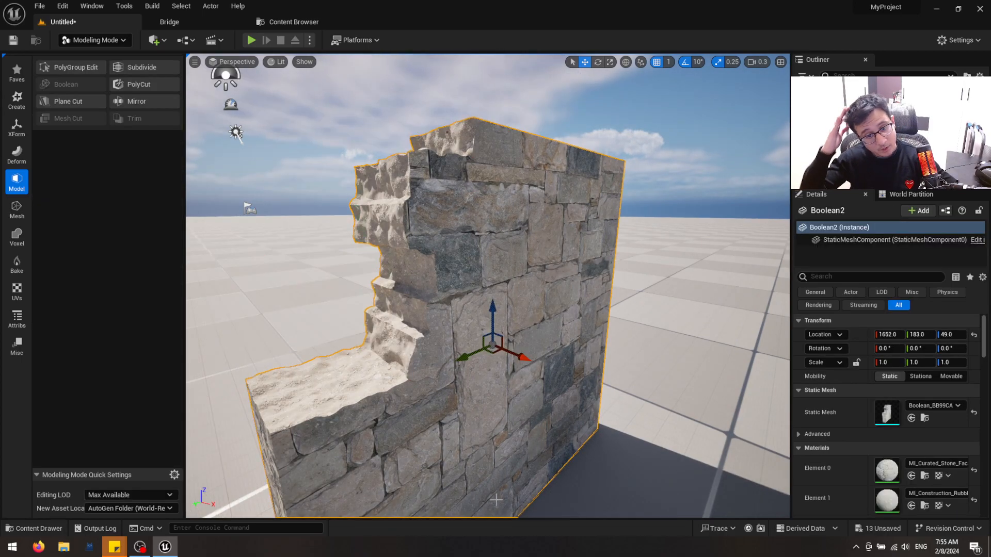
Examine the broken wall edge in the Unlit, Wireframe and Lit view modes, and switch to Selection mode
right_click_drag(491, 498, 276, 308)
right_click_drag(465, 419, 538, 327)
key("Escape")
key("alt+3")
key("alt+2")
key("alt+4")
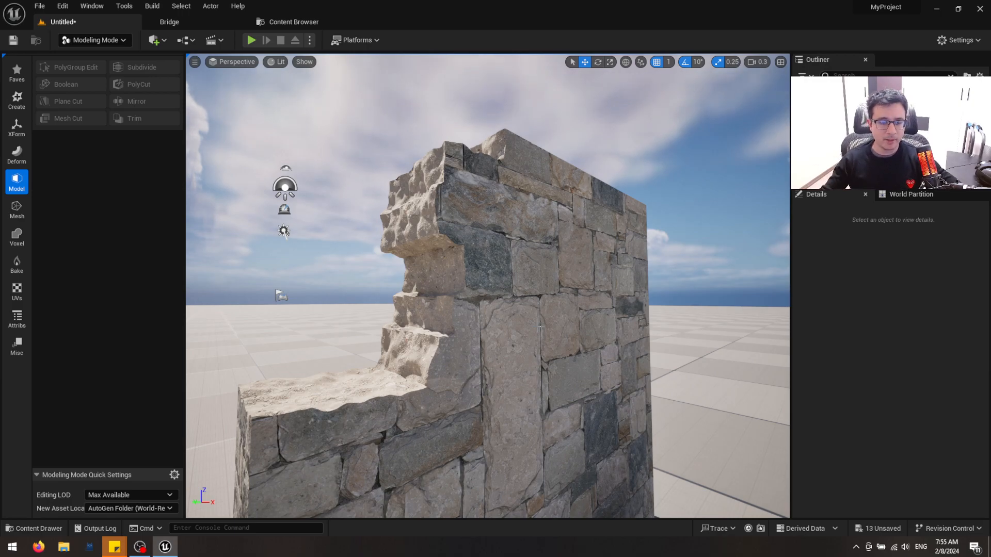
right_click_drag(540, 326, 492, 355)
key("shift+1")
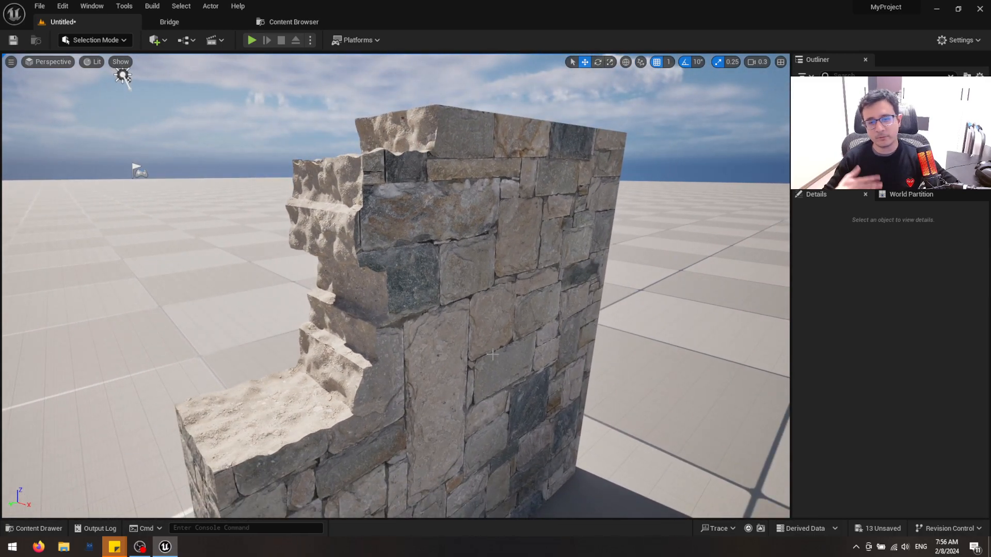
Select the broken wall, check its triangulation in wireframe, and examine it in Lit view from several angles and distances
left_click(420, 291)
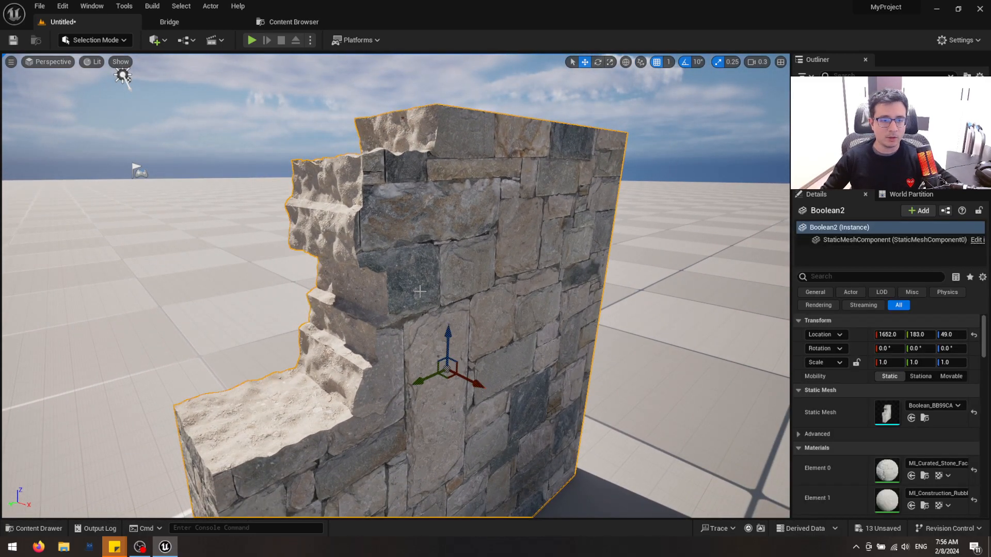
key("alt+3")
key("alt+2")
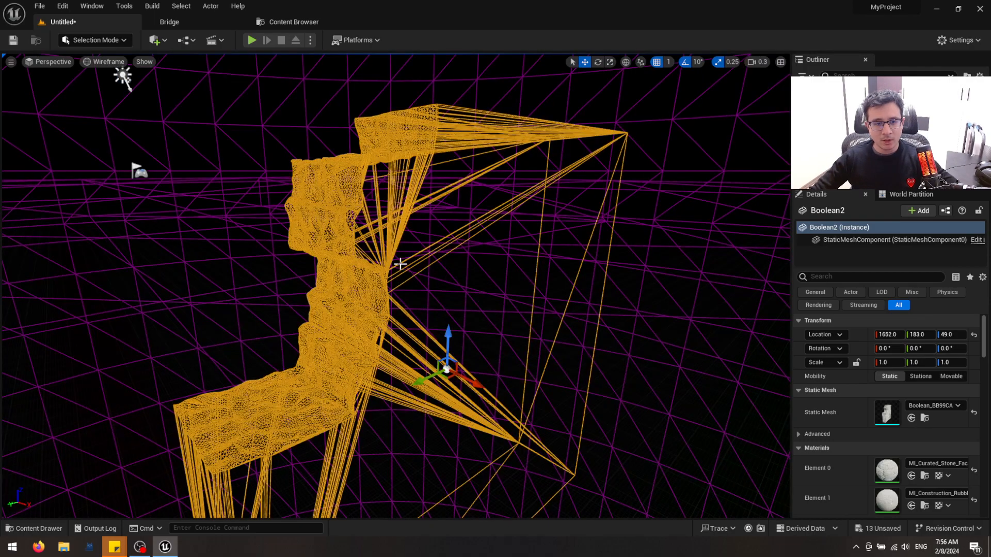
key("alt+4")
scroll(363, 217, "up", 4)
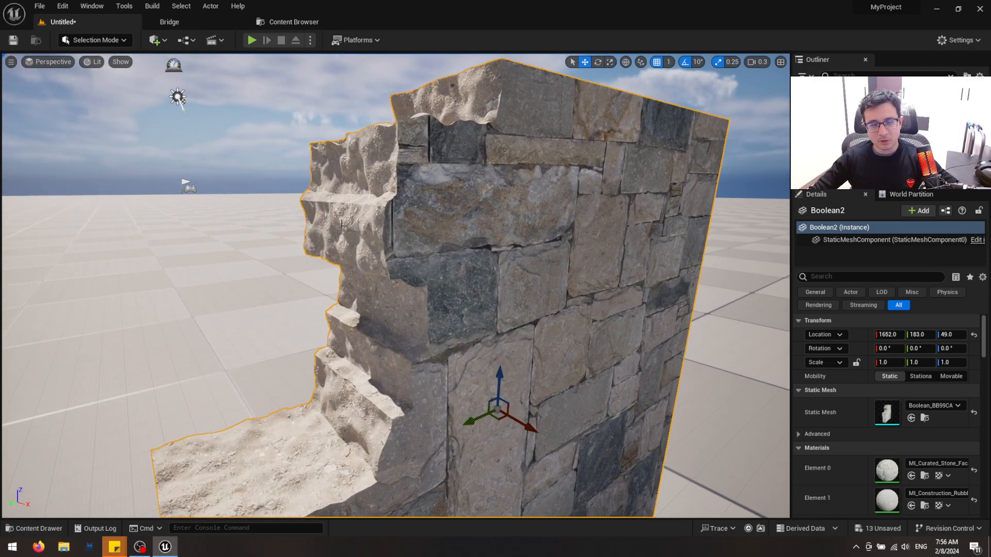
scroll(543, 250, "down", 5)
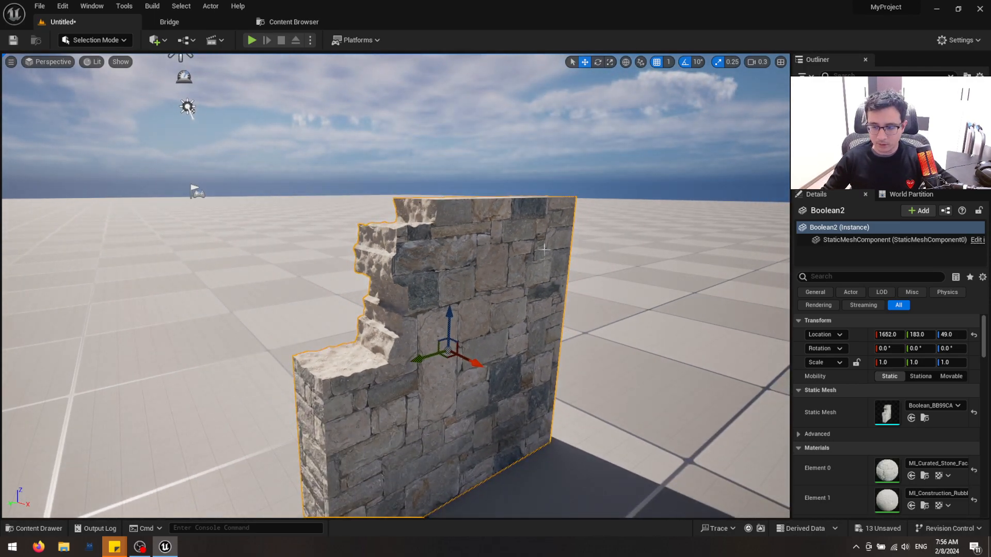
key("s")
right_click_drag(548, 378, 570, 404)
key("a")
key("w")
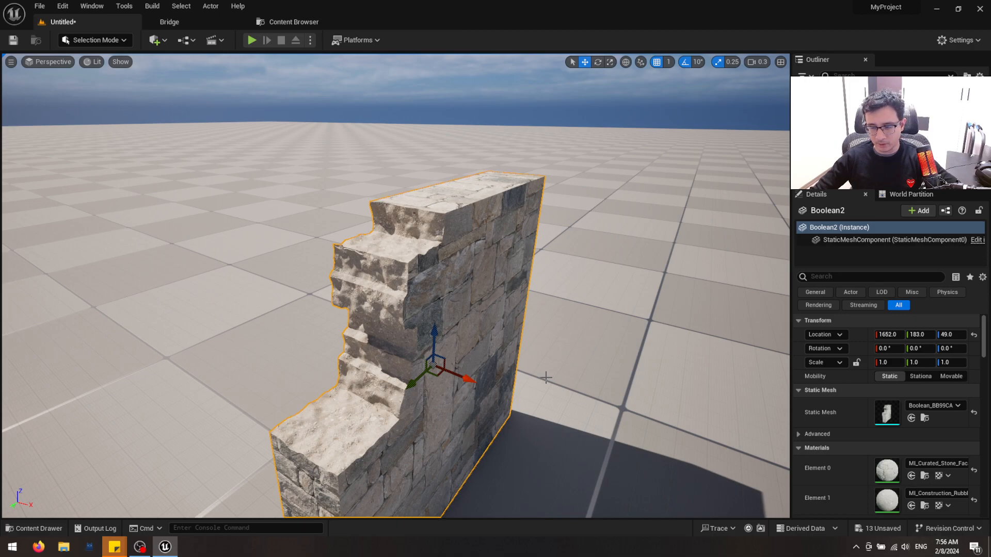
key("s")
right_click_drag(505, 387, 512, 403)
scroll(473, 383, "up", 1)
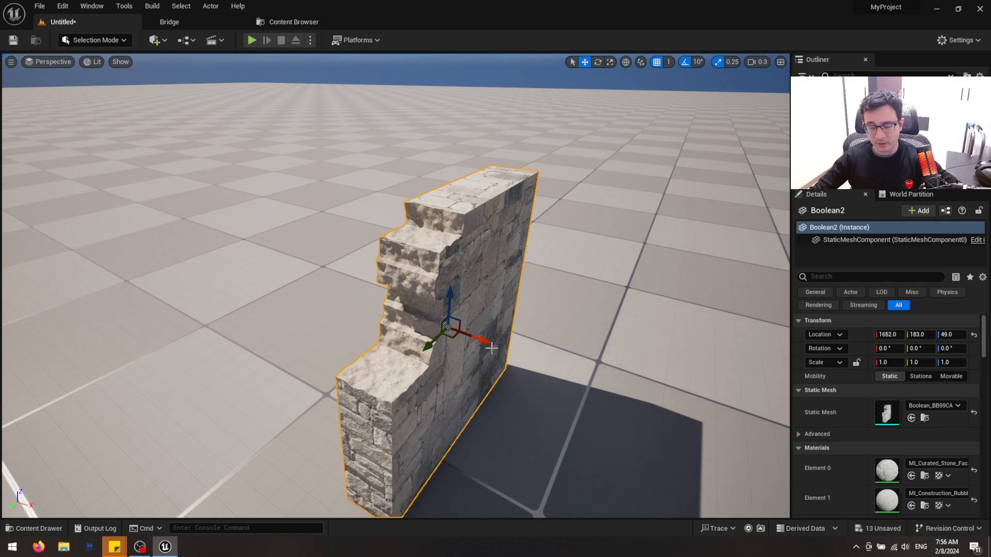
mouse_move(474, 341)
left_mouse_down()
mouse_move(321, 268)
mouse_move(473, 329)
left_mouse_up()
right_click_drag(523, 336, 492, 358)
Try scaling the broken stone wall, and undo the scaling
key("ctrl+space")
key("ctrl+space")
key("r")
left_click_drag(472, 394, 451, 389)
right_click_drag(452, 389, 517, 365)
key("Escape")
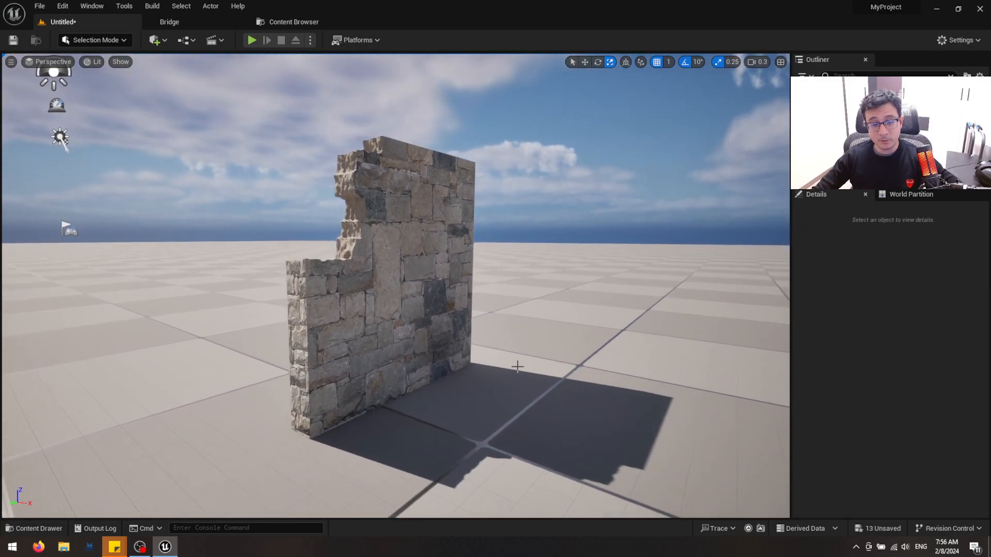
key("ctrl+z")
key("ctrl+z")
key("Escape")
Find an empty area of the level and open the Megascans 3D_Assets folder in the Content Drawer
right_click_drag(435, 293, 408, 299)
key("d")
key("e")
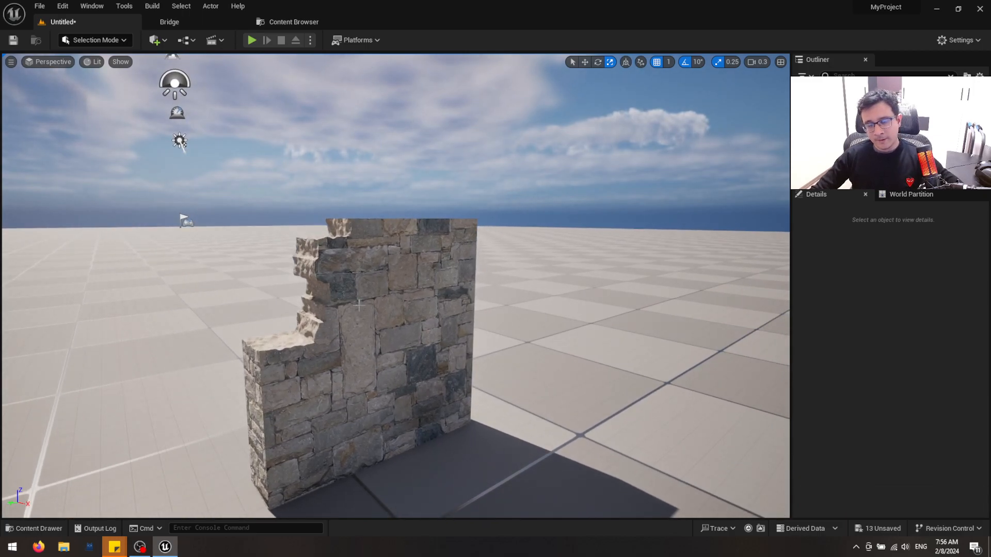
right_click_drag(399, 336, 381, 373)
key("s")
scroll(399, 336, "up", 2)
key("a")
left_click(117, 44)
left_click(276, 189)
right_click_drag(279, 192, 256, 196)
key("ctrl+space")
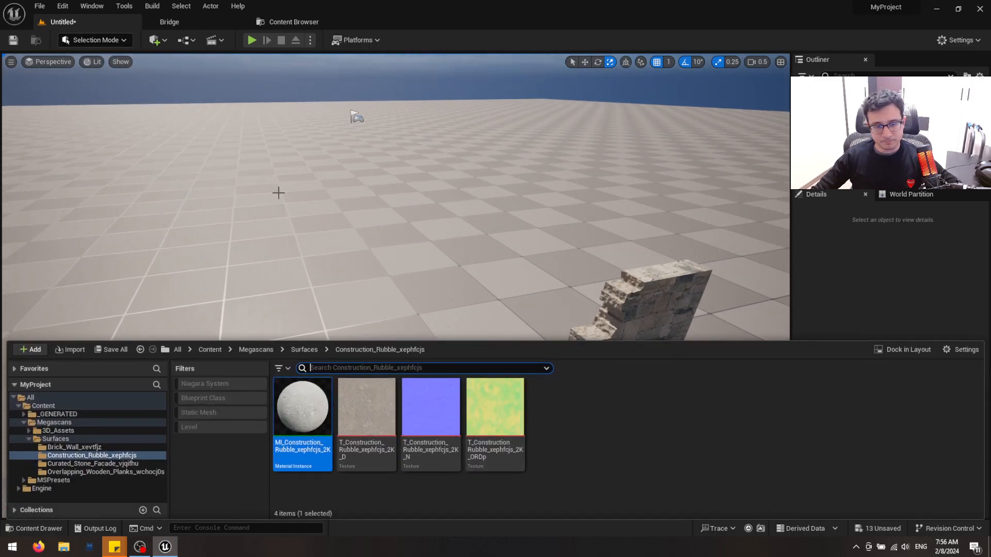
left_click(77, 464)
left_click(65, 430)
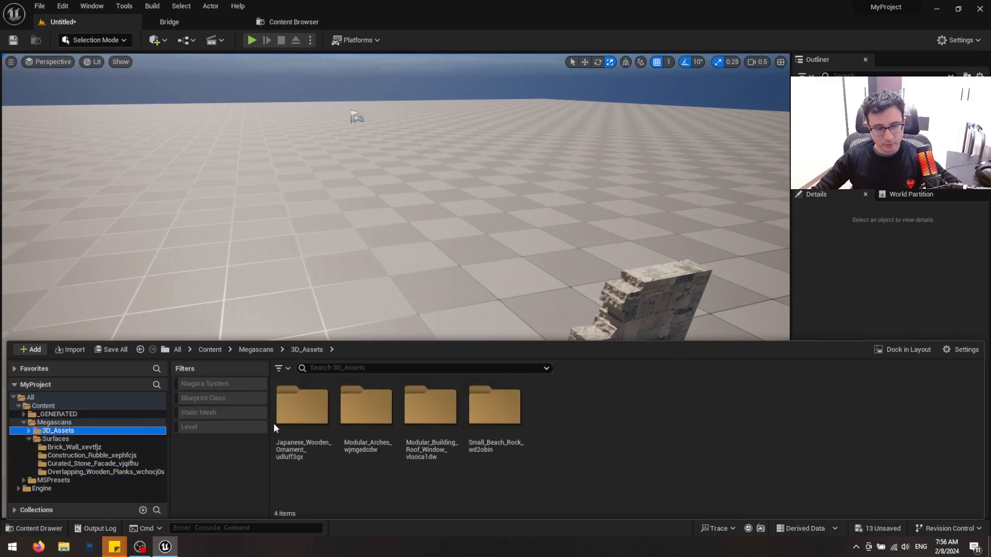
Filter the assets to static meshes and place the modular building roof window model at about X 946, Y -55, Z 0
left_click(218, 415)
left_click_drag(572, 415, 492, 186)
right_click_drag(493, 185, 421, 335)
key("s")
scroll(469, 234, "up", 4)
key("w")
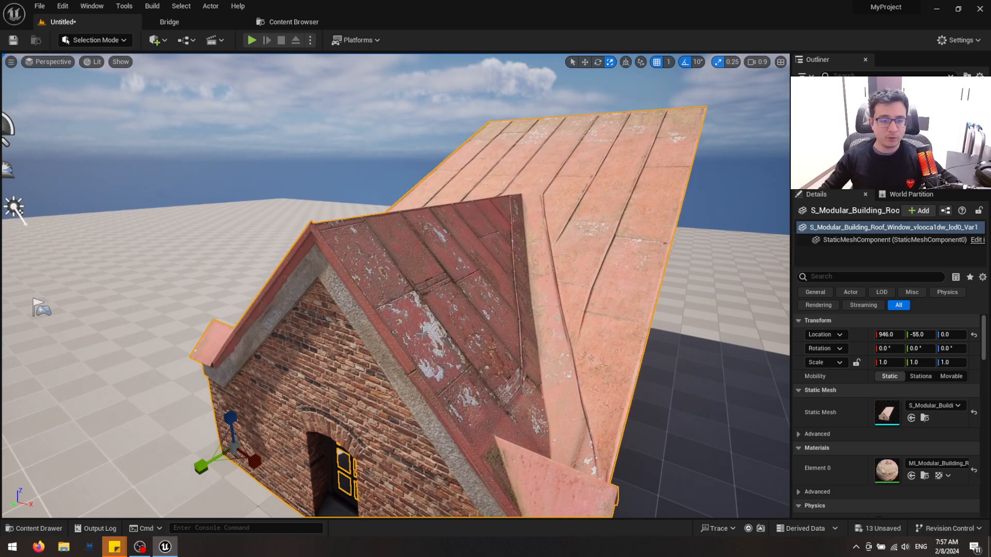
right_click_drag(481, 354, 481, 369)
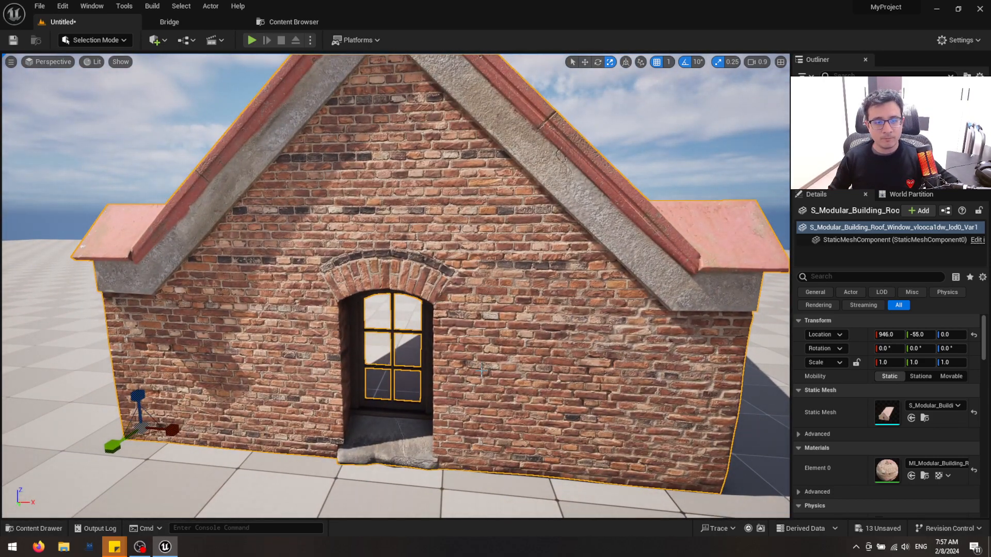
right_click_drag(430, 365, 446, 365)
right_click_drag(370, 292, 370, 292)
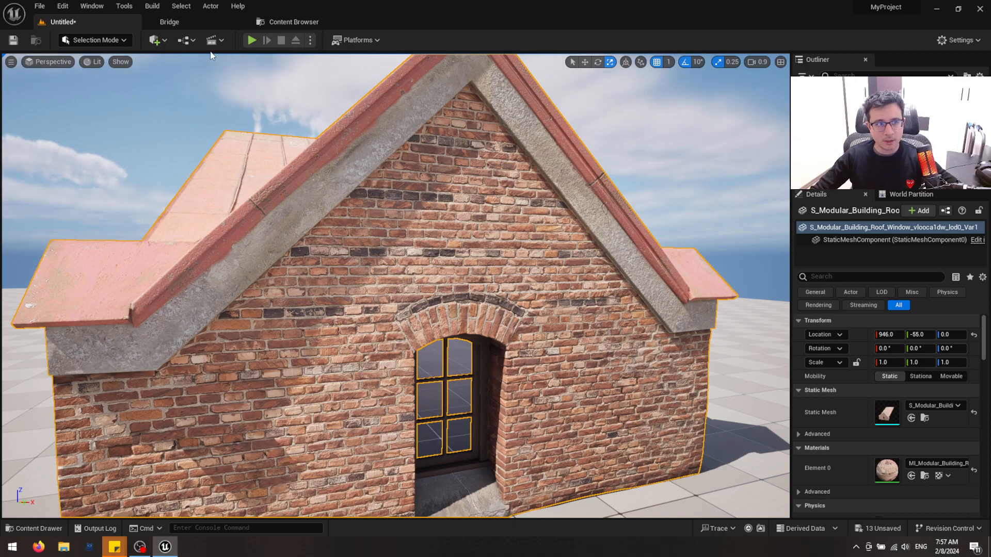
Switch to Modeling mode and start the Edit Materials tool on the brick building
left_click(95, 40)
left_click(99, 100)
mouse_move(251, 278)
right_mouse_down()
mouse_move(268, 310)
mouse_move(251, 278)
right_mouse_up()
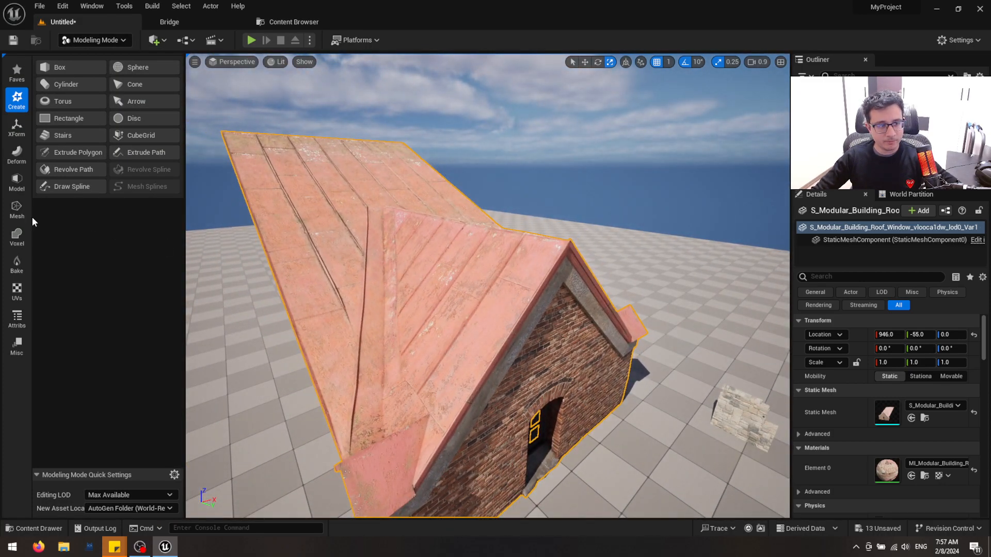
left_click(17, 210)
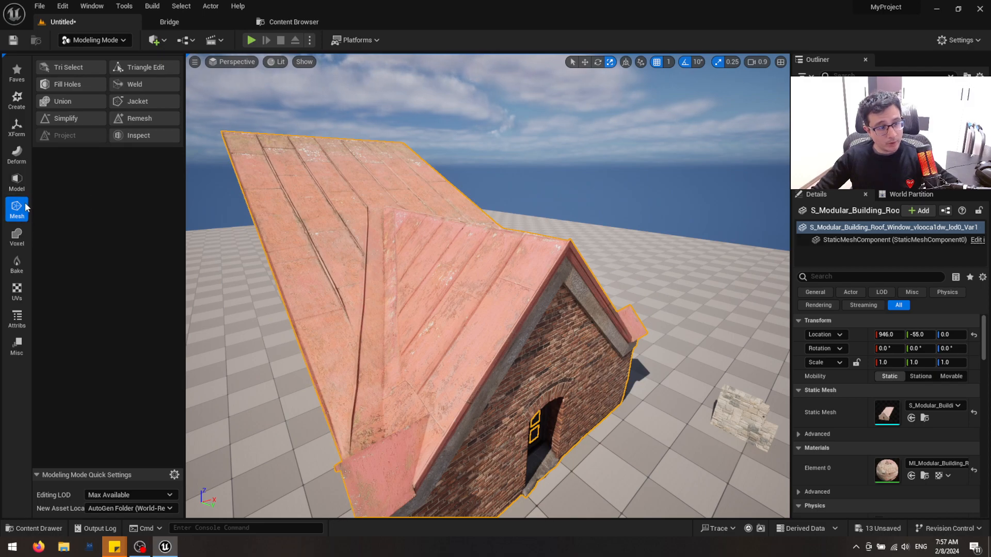
left_click(18, 320)
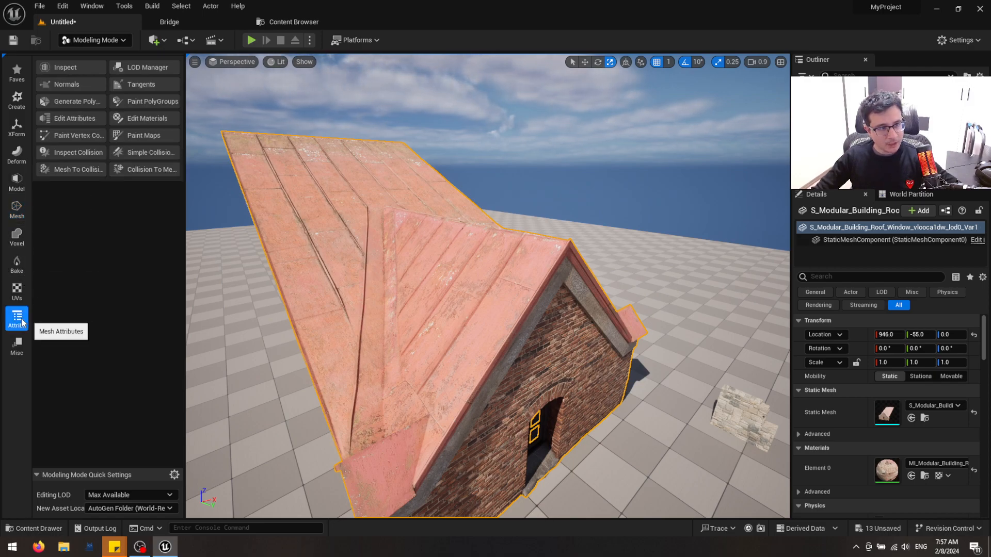
left_click(152, 121)
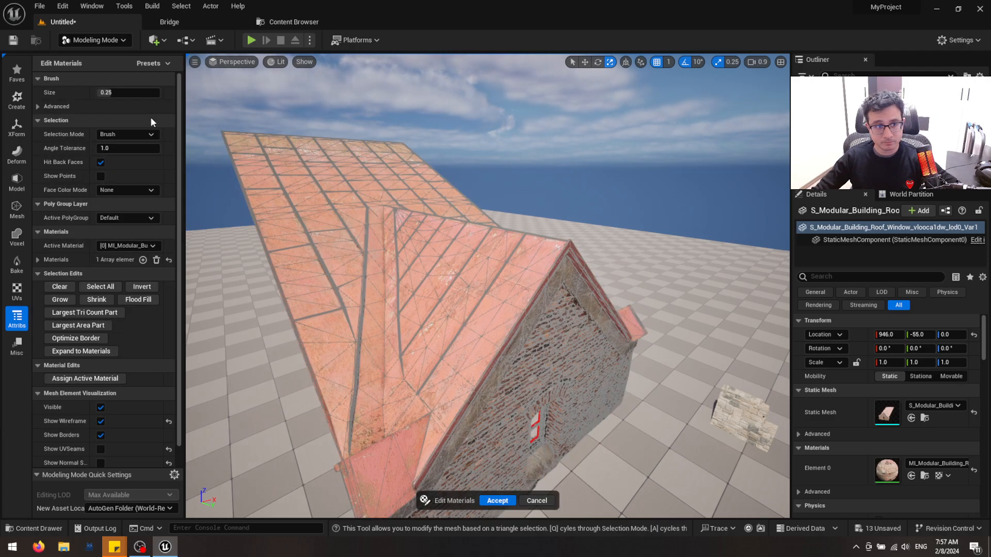
mouse_move(454, 294)
right_mouse_down()
mouse_move(441, 289)
mouse_move(445, 310)
mouse_move(438, 251)
right_mouse_up()
Set the selection mode to By UVIsland and the brush size to 0.09, and select both halves of the brick facade
left_click(124, 135)
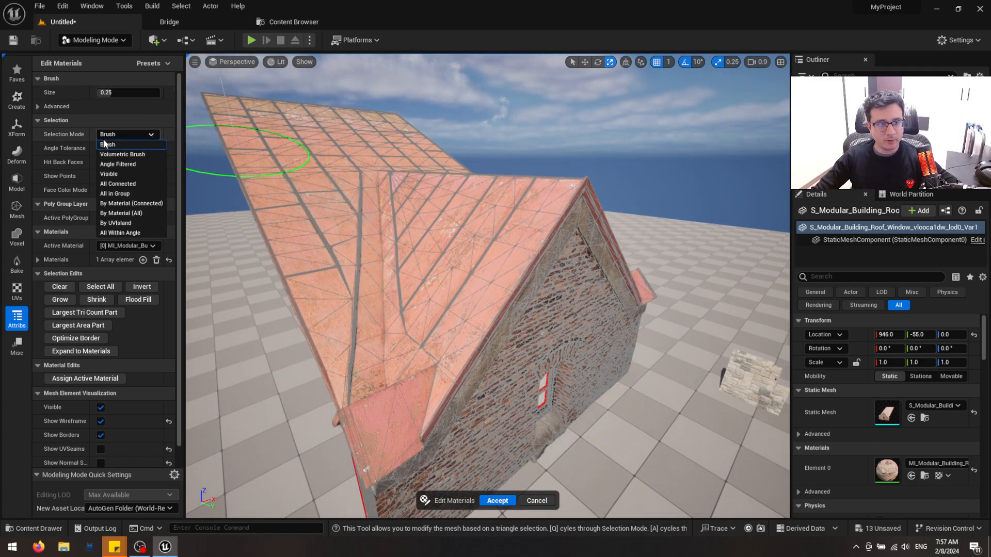
left_click(128, 223)
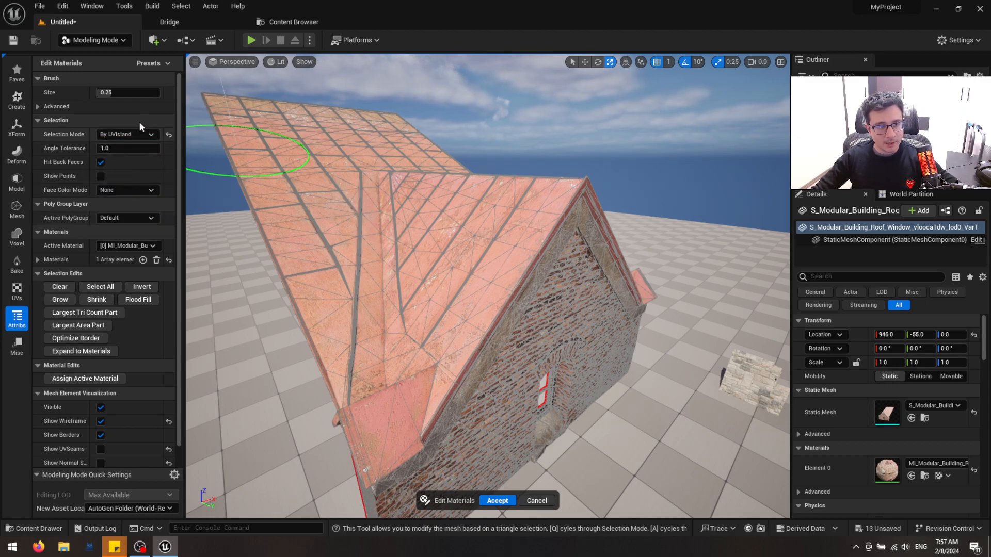
right_click_drag(524, 320, 501, 304)
left_click(421, 257)
mouse_move(450, 268)
right_mouse_down()
mouse_move(433, 288)
mouse_move(439, 276)
right_mouse_up()
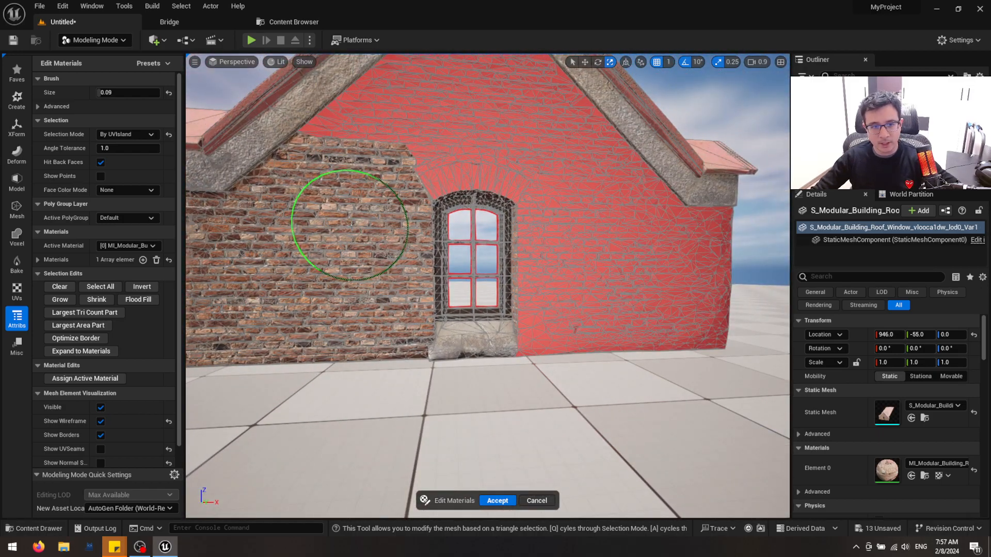
left_click(344, 218)
mouse_move(371, 230)
right_mouse_down()
mouse_move(365, 221)
mouse_move(458, 188)
mouse_move(491, 206)
mouse_move(688, 229)
mouse_move(485, 276)
right_mouse_up()
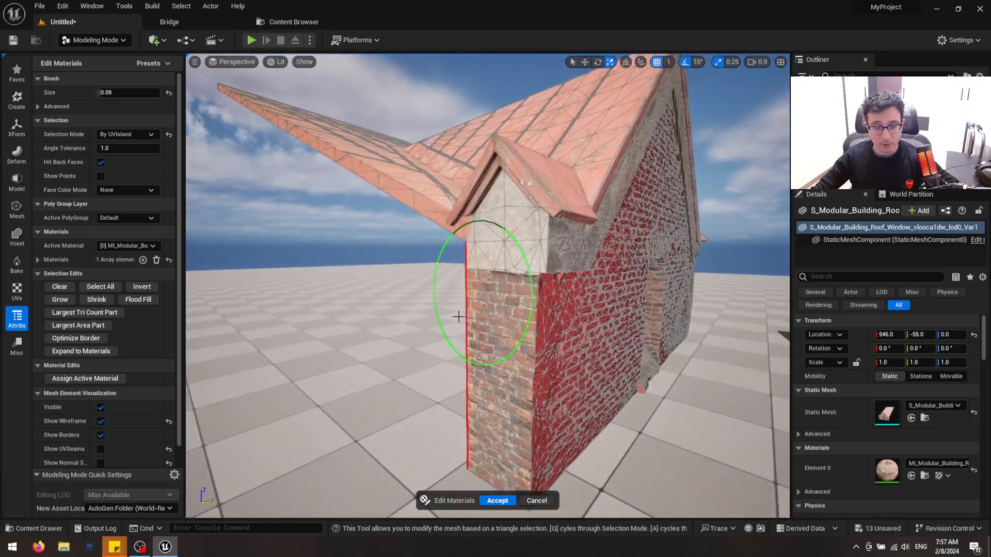
Try adding the building's narrow brick end walls to the UV-island selection, and undo the last selection
left_click(494, 332)
mouse_move(493, 332)
right_mouse_down()
mouse_move(530, 342)
mouse_move(365, 376)
mouse_move(283, 310)
mouse_move(308, 312)
right_mouse_up()
left_click(620, 381)
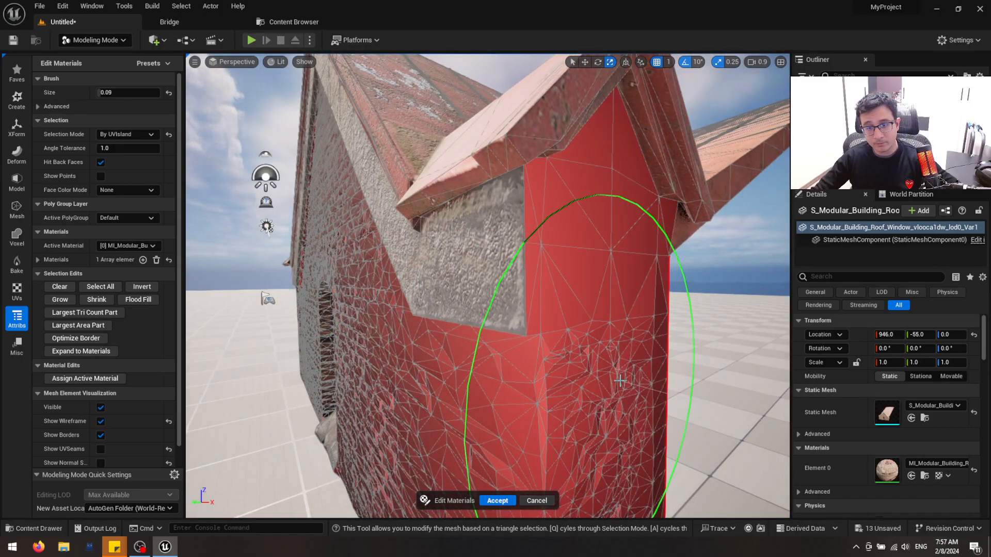
key("ctrl+z")
right_click_drag(611, 250, 516, 258)
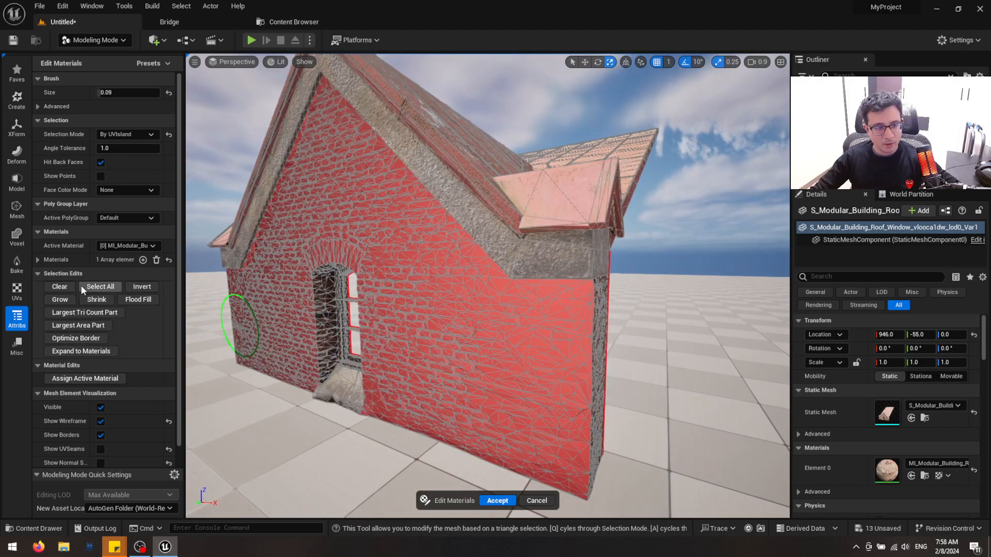
right_click_drag(599, 256, 393, 333)
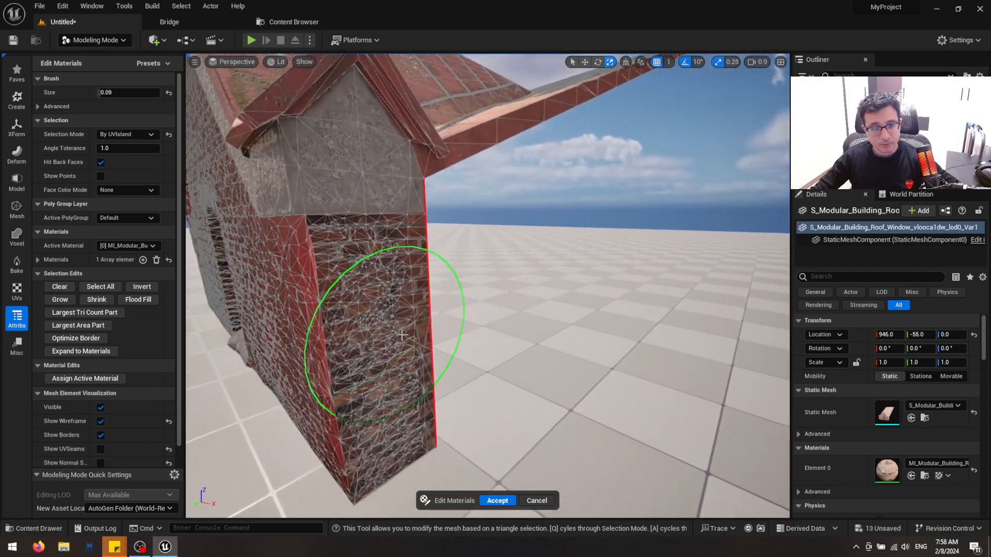
Try selecting the brick building's geometry with the By Material (Connected) mode, check the available active materials, and cancel the Edit Materials tool
left_click(144, 134)
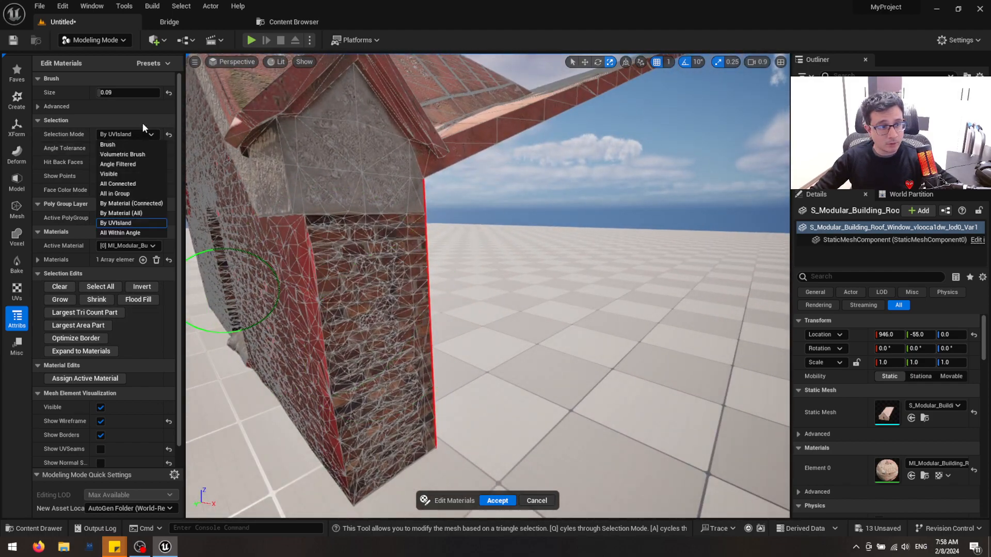
left_click(149, 207)
left_click(385, 361)
scroll(417, 361, "up", 2)
right_click_drag(417, 361, 330, 283)
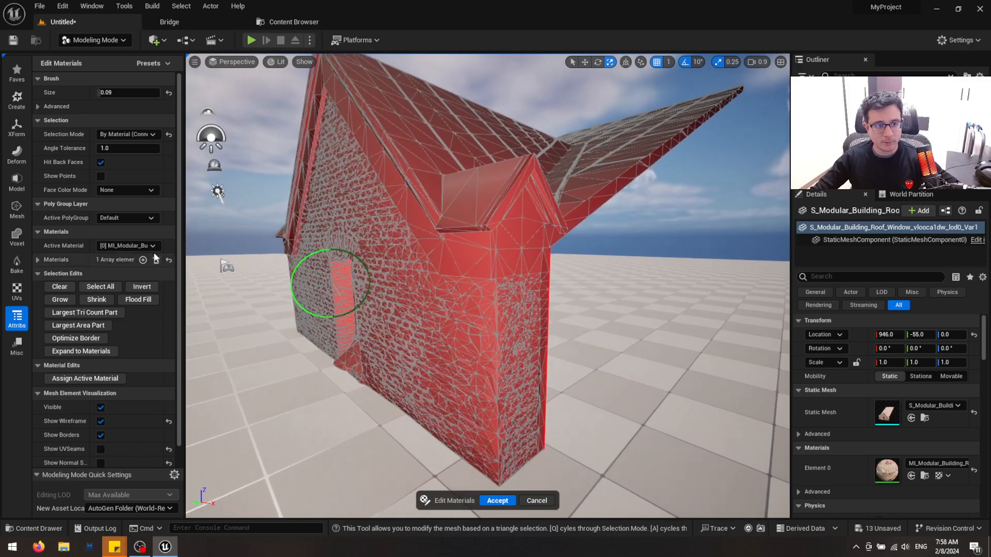
left_click(152, 246)
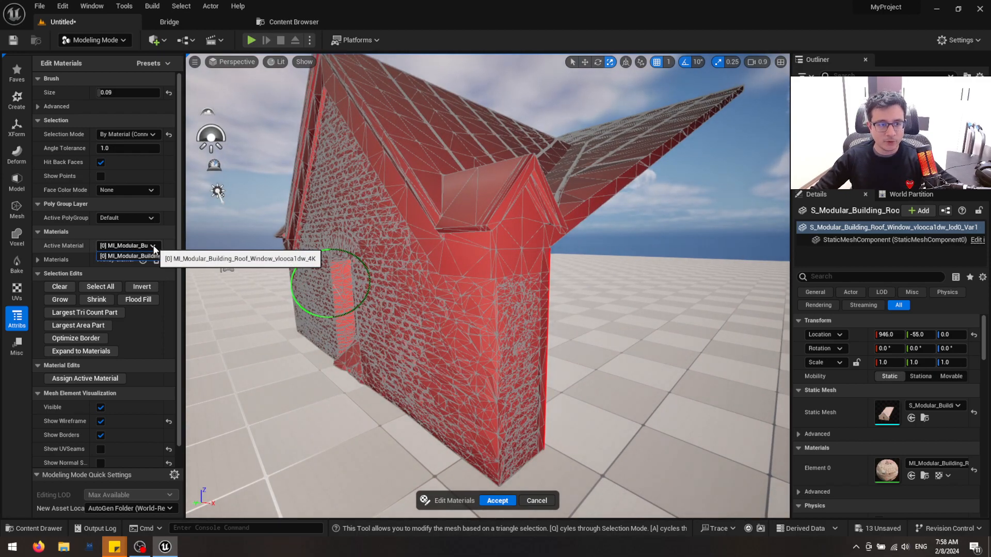
left_click(154, 247)
right_click_drag(419, 290, 442, 272)
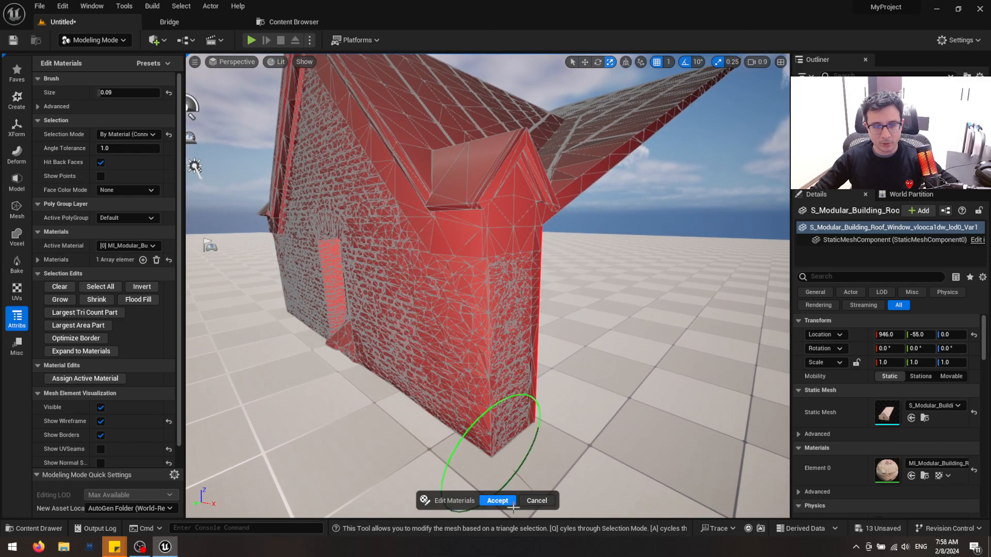
left_click(535, 501)
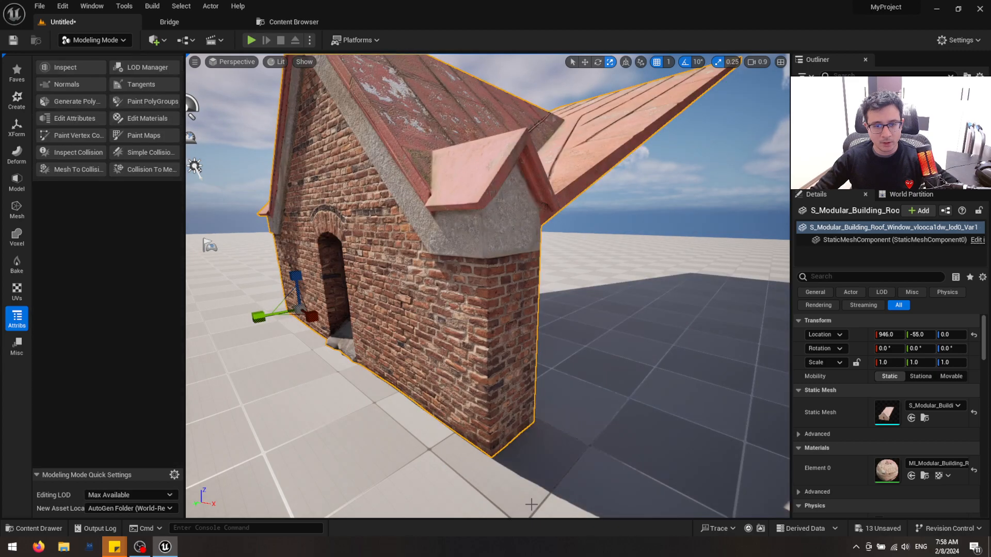
Restart the Edit Materials tool on the brick building, and test selecting and deselecting its faces by connected material
left_click(144, 120)
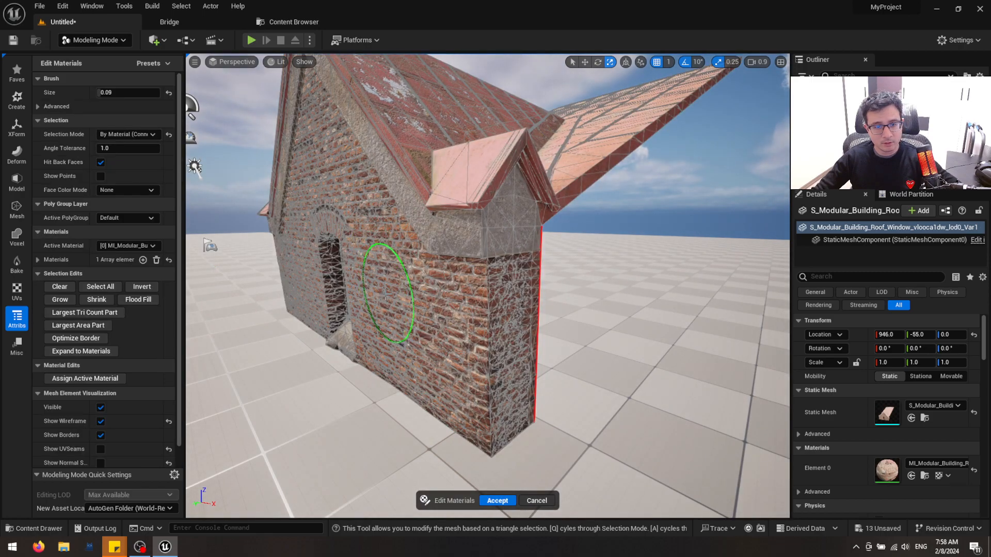
mouse_move(384, 297)
right_mouse_down()
mouse_move(469, 310)
mouse_move(361, 254)
mouse_move(520, 289)
mouse_move(520, 438)
mouse_move(270, 347)
right_mouse_up()
left_click(361, 254)
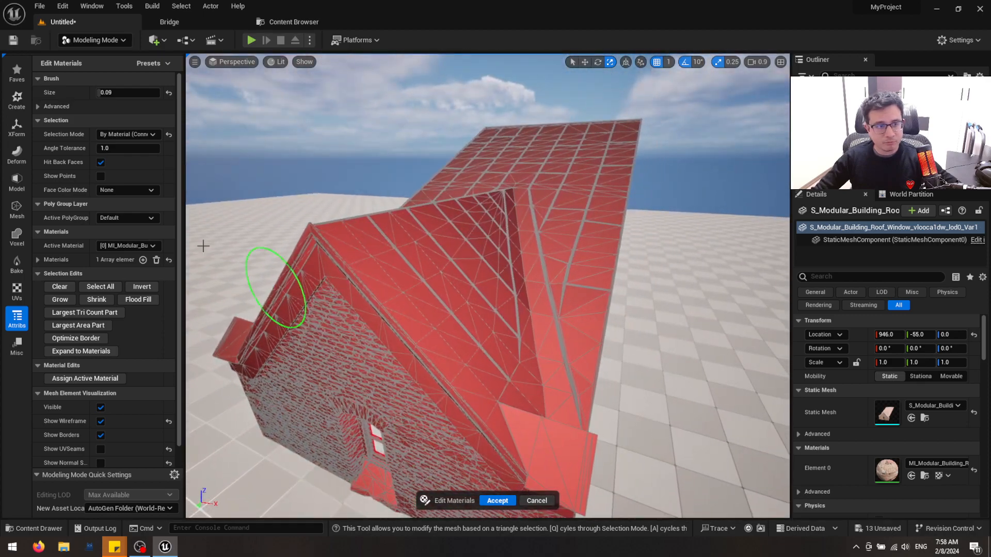
left_click(346, 347, "shift")
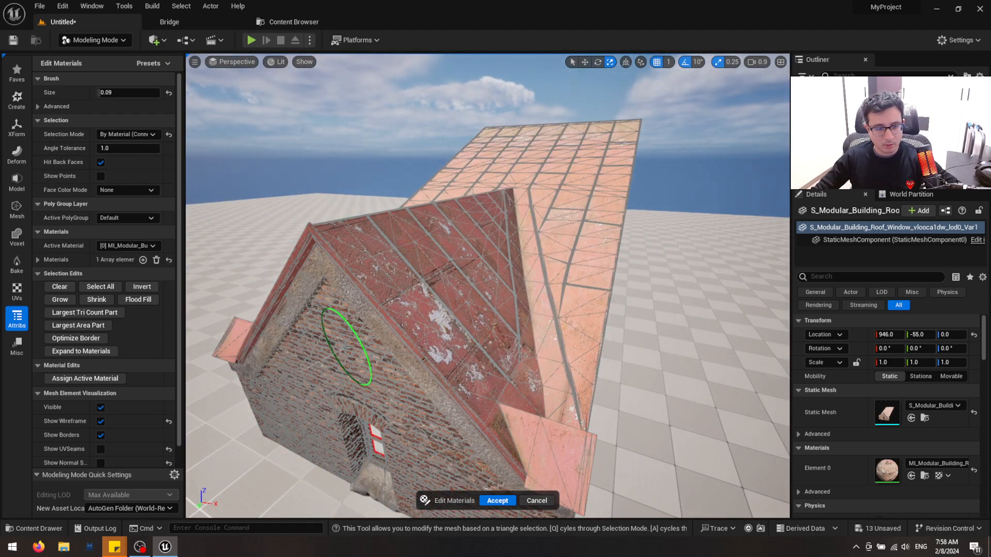
Set the selection mode to By UVIsland and select both sides of the building's large main roof
left_click(128, 135)
left_click(128, 223)
left_click_drag(549, 191, 550, 227, "alt")
left_click(568, 188)
left_click(568, 113)
left_click_drag(569, 113, 686, 115, "alt")
scroll(543, 267, "down", 4)
left_click_drag(553, 272, 516, 285, "alt")
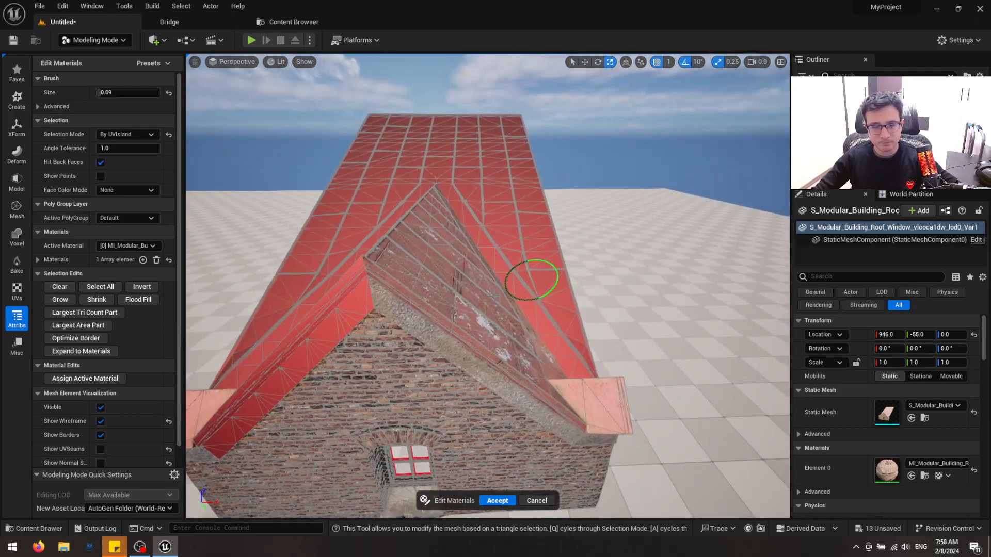
Add the remaining slope of the gable roof and the small corner roof piece to the UV-island selection
mouse_move(433, 295)
left_mouse_down("alt")
mouse_move(439, 253)
mouse_move(425, 310)
left_mouse_up("alt")
left_click(467, 268)
scroll(453, 407, "up", 4)
scroll(504, 426, "down", 4)
left_click_drag(504, 425, 588, 459, "alt")
left_click(615, 311)
mouse_move(614, 312)
left_mouse_down("alt")
mouse_move(615, 273)
mouse_move(562, 242)
mouse_move(516, 232)
mouse_move(472, 258)
mouse_move(464, 228)
mouse_move(457, 294)
mouse_move(362, 222)
mouse_move(365, 282)
mouse_move(388, 252)
left_mouse_up("alt")
right_click_drag(388, 253, 258, 250)
scroll(382, 250, "up", 5)
right_click_drag(364, 237, 485, 237)
right_click_drag(365, 236, 366, 263)
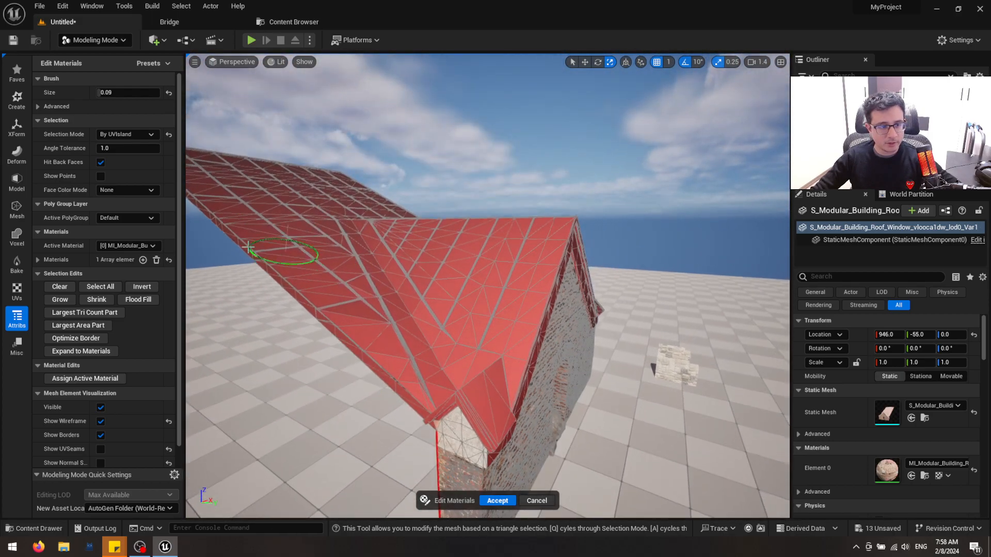
Add a second material slot and fill it with MI_Overlapping_Wooden_Planks_wchocj0s_2K from the Megascans surfaces, turning off the static mesh filter
left_click(143, 260)
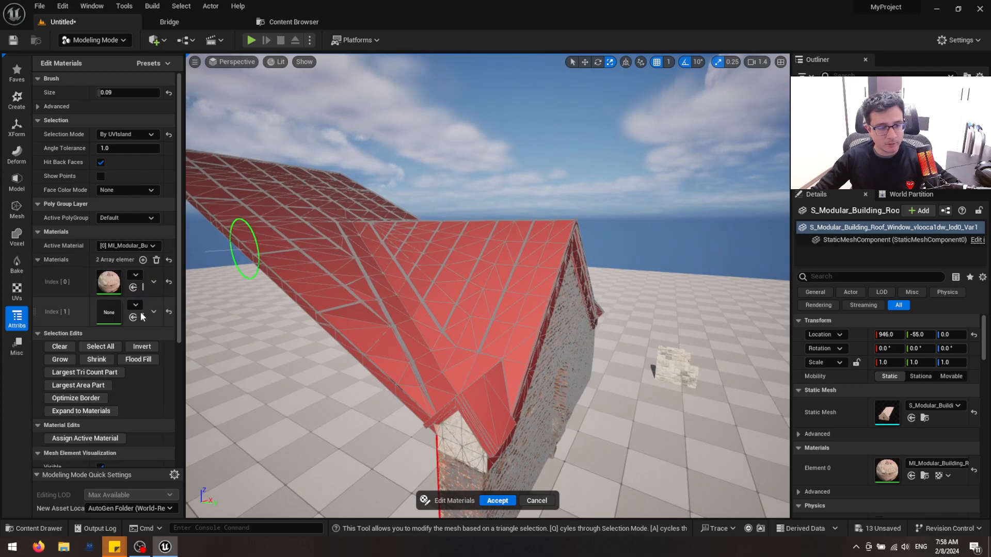
right_click_drag(247, 232, 444, 212)
key("ctrl+space")
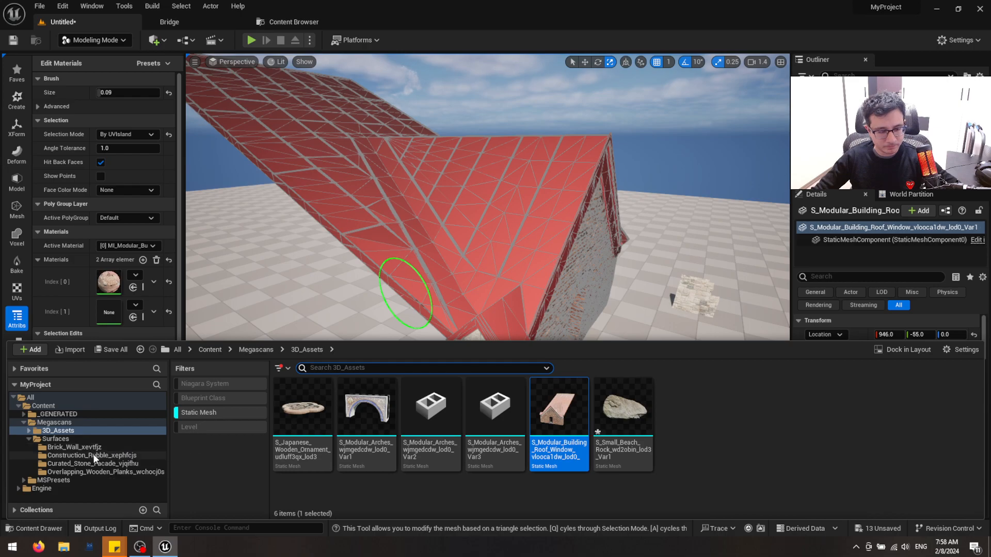
left_click(110, 471)
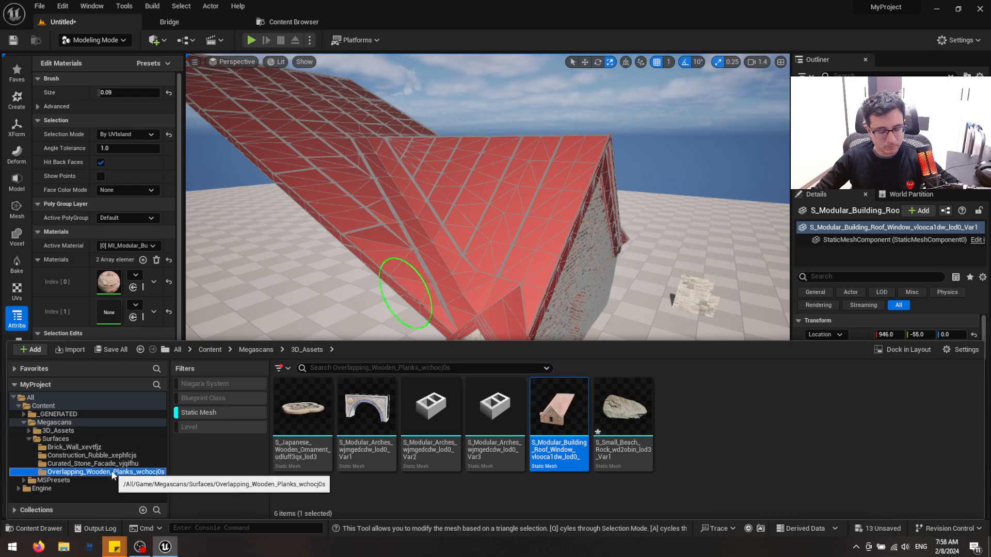
left_click(199, 414)
left_click(302, 408)
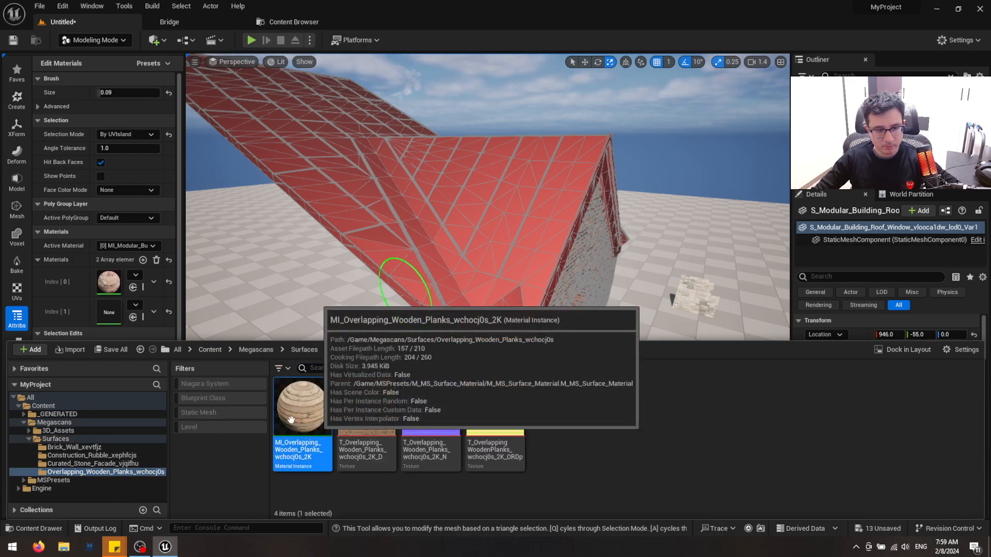
left_click(133, 318)
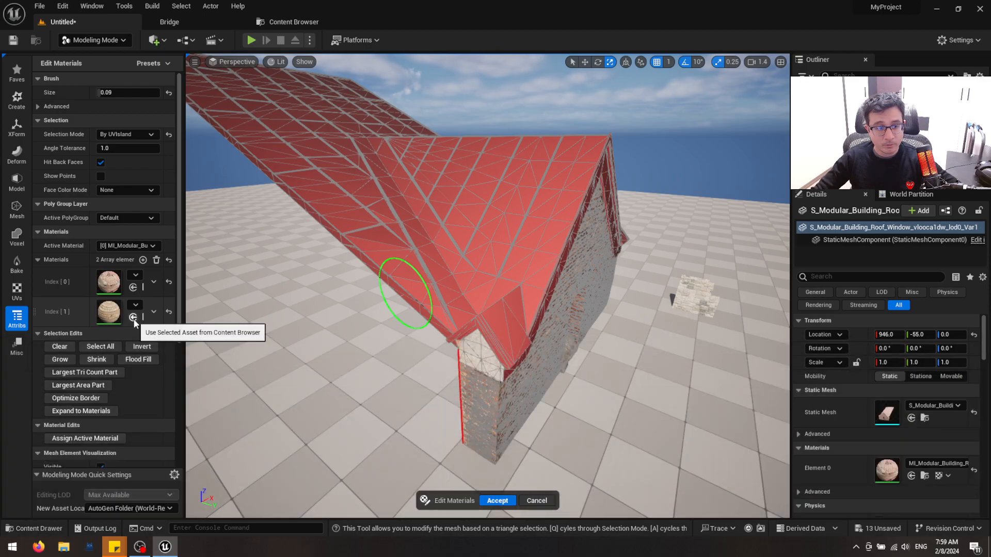
Try assigning the current active material to the selected roof faces, and inspect the roof
right_click_drag(449, 326, 447, 361)
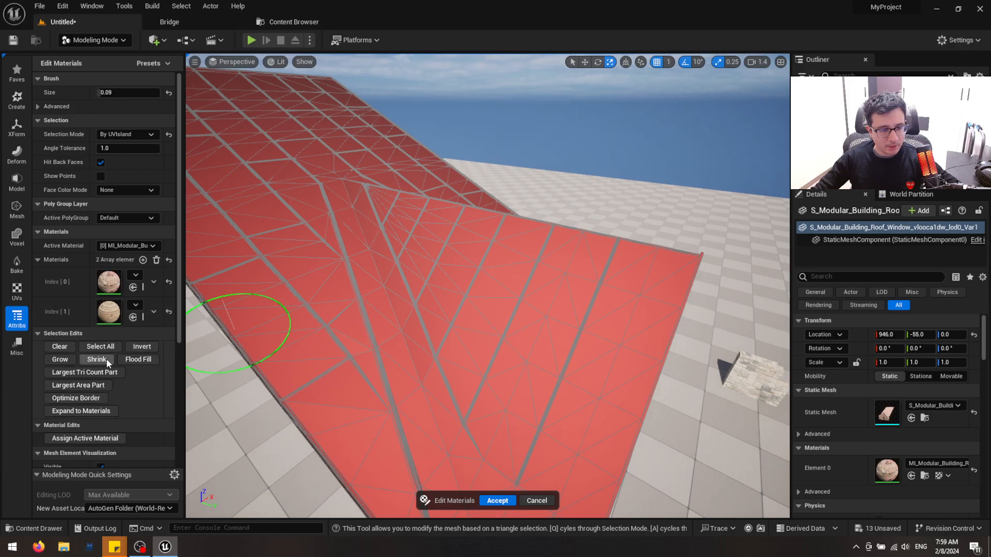
left_click(110, 438)
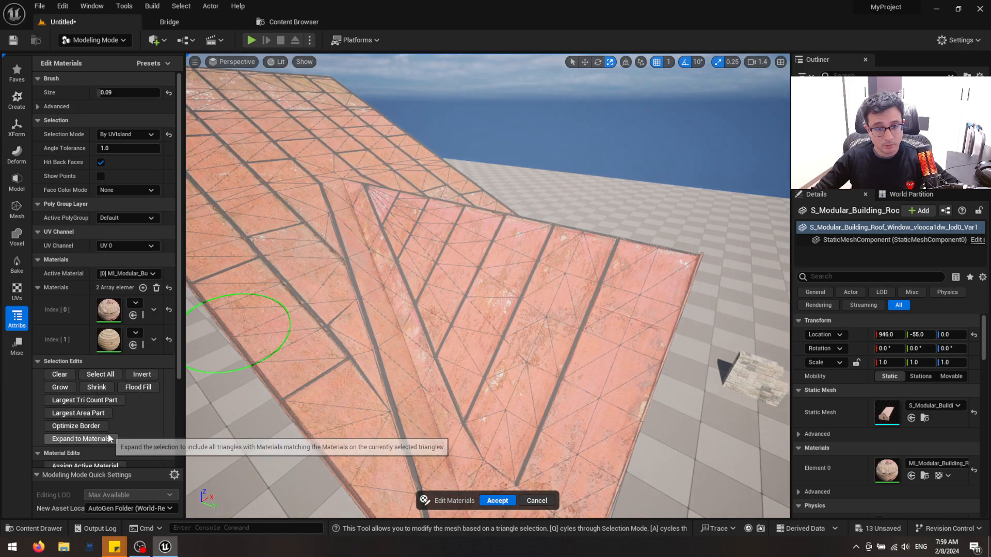
mouse_move(516, 354)
right_mouse_down()
mouse_move(509, 358)
mouse_move(498, 325)
right_mouse_up()
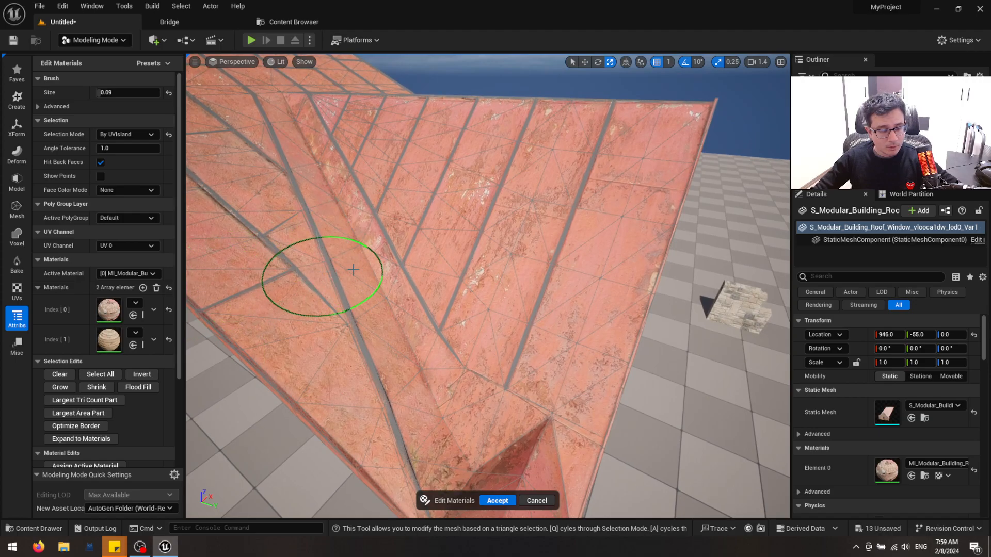
Reselect the UV islands of the main roof and both gable slopes, leaving out the small corner roof pieces
right_click_drag(447, 267, 432, 263)
left_click(294, 191)
mouse_move(294, 191)
right_mouse_down()
mouse_move(420, 208)
mouse_move(456, 262)
mouse_move(394, 103)
mouse_move(403, 191)
mouse_move(458, 272)
right_mouse_up()
left_click(440, 279)
left_click(377, 110)
left_click(474, 167)
right_click_drag(474, 167, 415, 316)
left_click(370, 264)
mouse_move(371, 264)
right_mouse_down()
mouse_move(337, 259)
mouse_move(365, 292)
mouse_move(388, 289)
right_mouse_up()
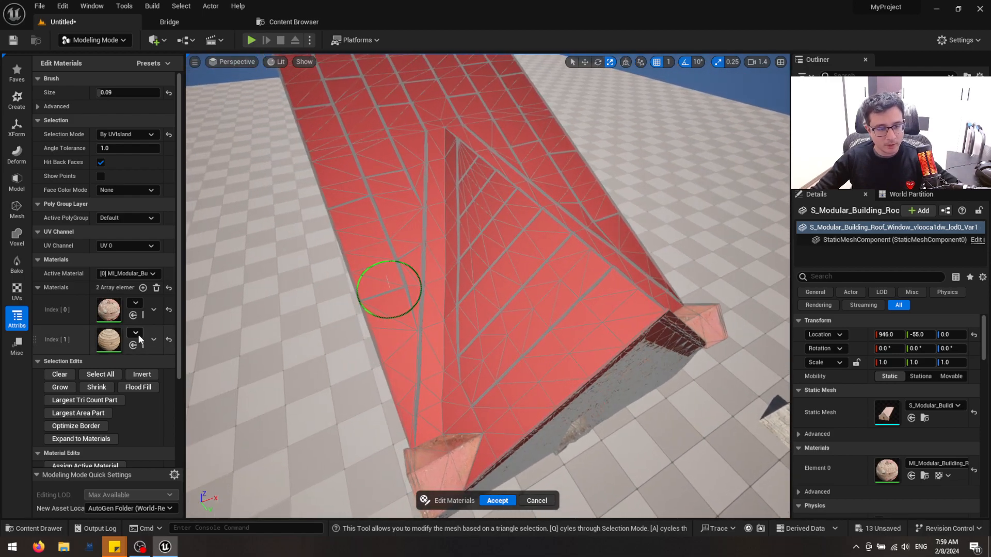
Widen the tool settings area to show full material names, and set the active material to [1] MI_Overlapping_Wooden_Planks
scroll(116, 356, "down", 1)
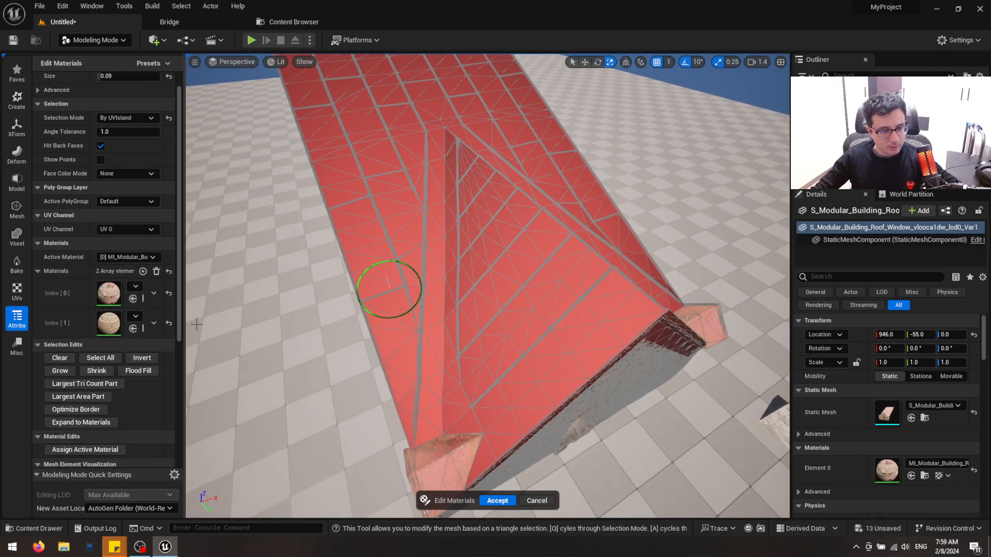
left_click_drag(184, 320, 278, 327)
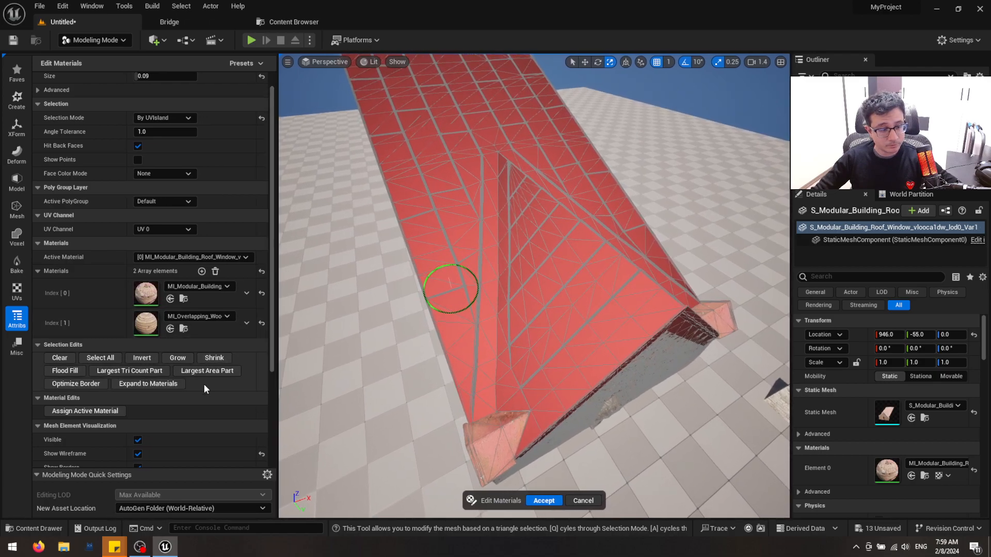
scroll(203, 384, "down", 2)
scroll(204, 384, "down", 2)
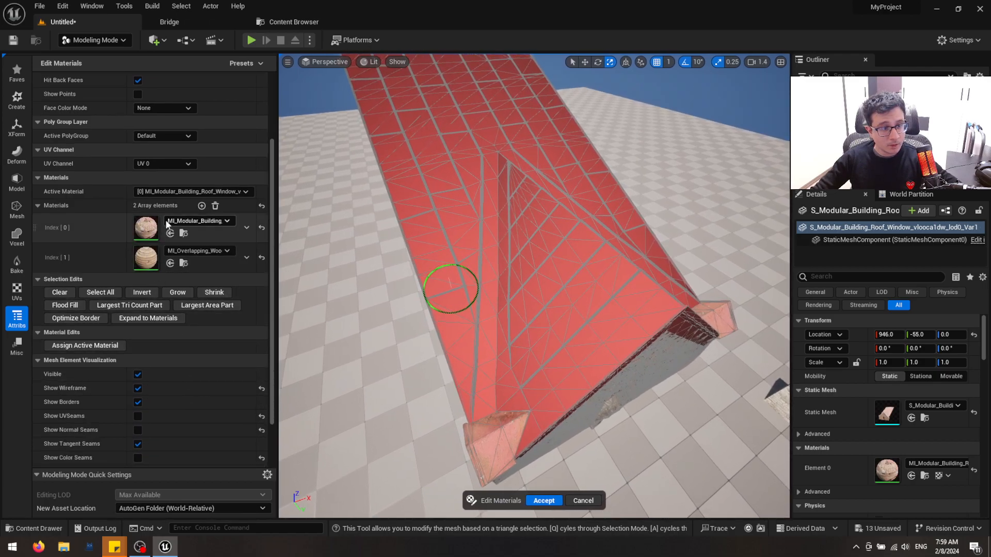
scroll(118, 227, "up", 5)
scroll(118, 227, "down", 5)
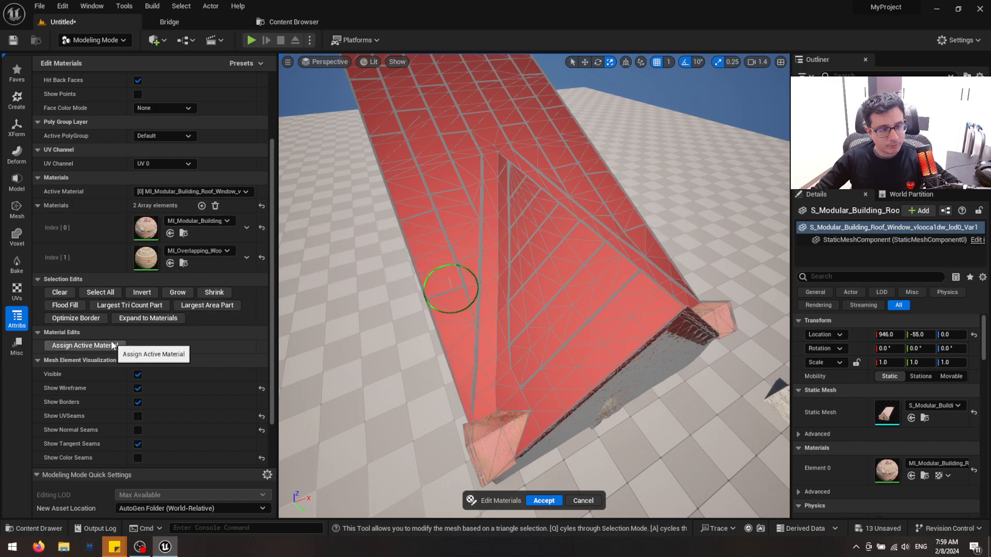
left_click(175, 191)
left_click(160, 210)
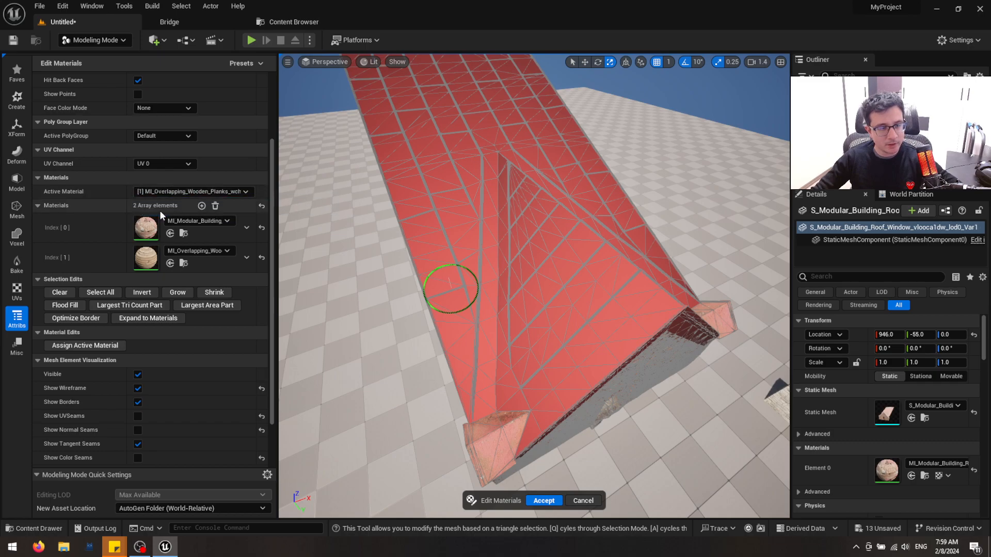
Assign the active wooden planks material to the selected roof faces and accept the Edit Materials changes
left_click(82, 348)
right_click_drag(545, 316, 563, 488)
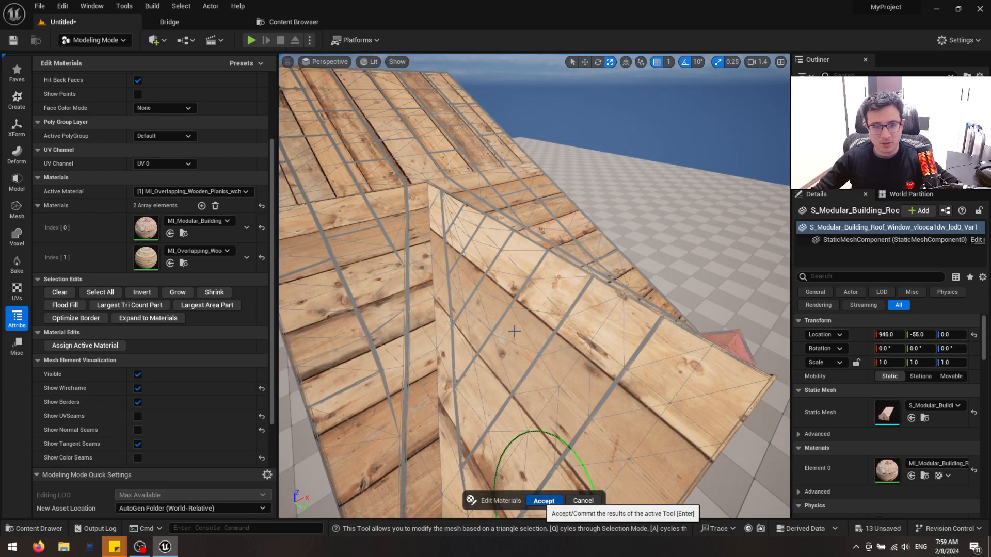
key("Return")
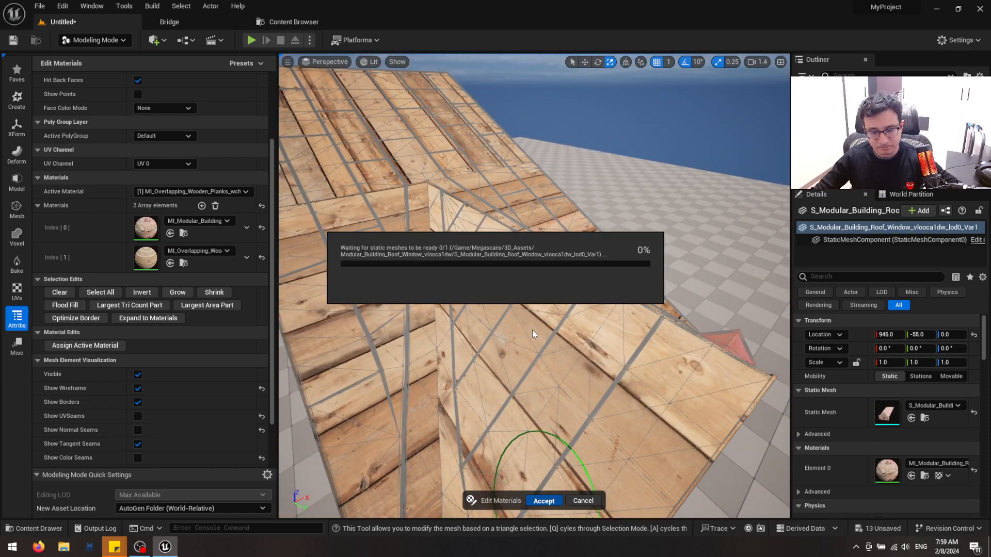
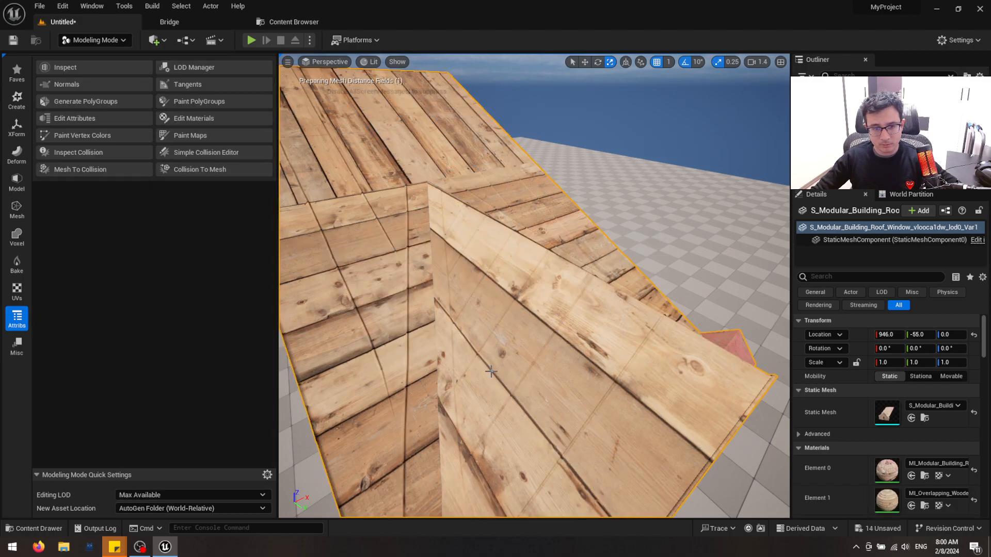
scroll(499, 365, "down", 5)
scroll(499, 365, "up", 3)
scroll(499, 365, "up", 1)
left_click(15, 292)
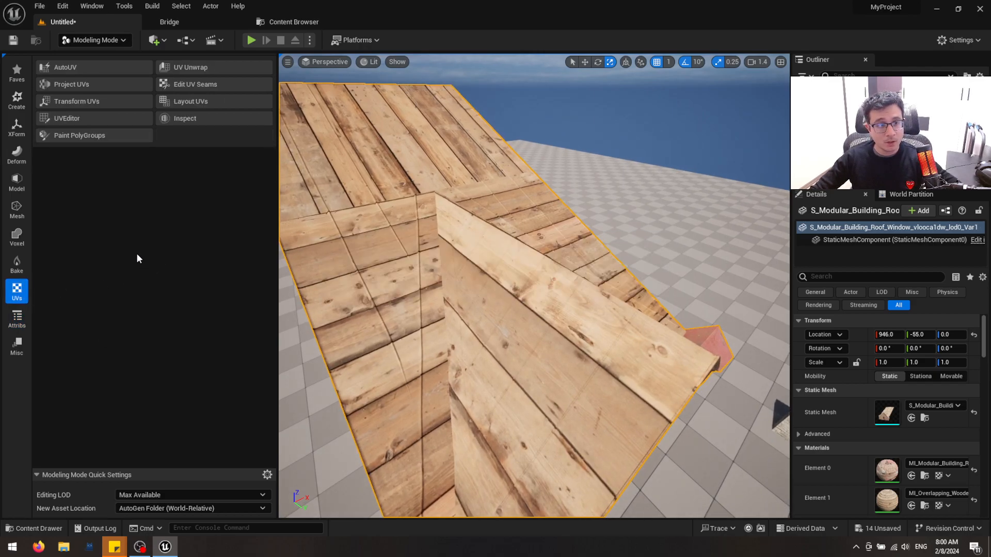
left_click(92, 102)
left_click(446, 274)
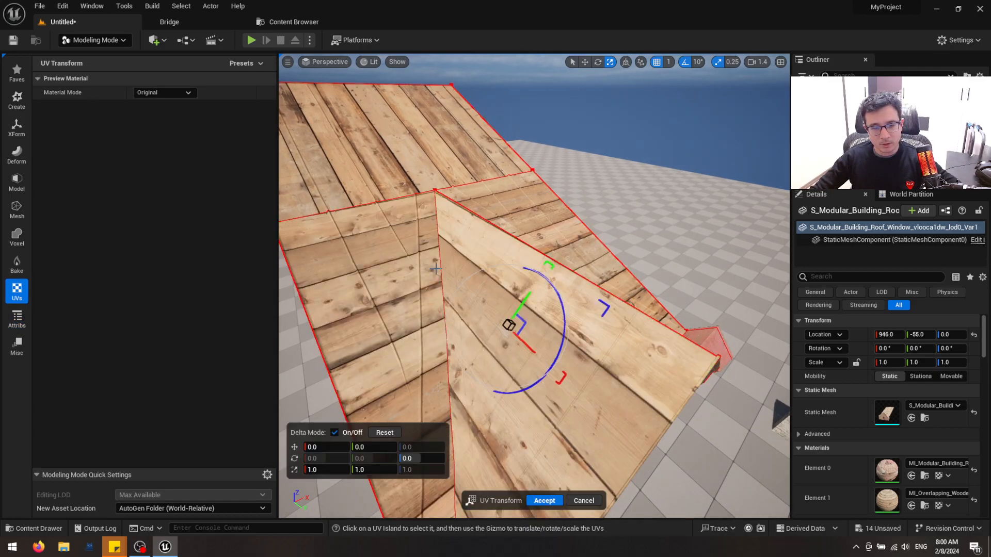
key("s")
right_click_drag(515, 257, 515, 256)
key("q")
left_click_drag(515, 257, 500, 261)
key("d")
right_click_drag(501, 262, 405, 261)
key("s")
left_click(581, 503)
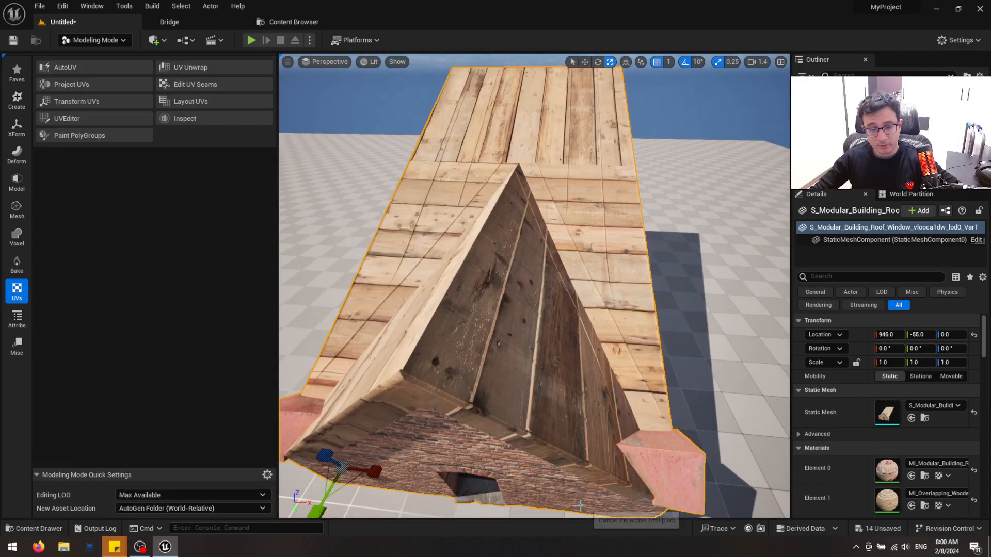
Use UV Transform to scale the plank roof's UV island until the planks tile much finer, and accept the change
left_click(69, 103)
left_click(542, 320)
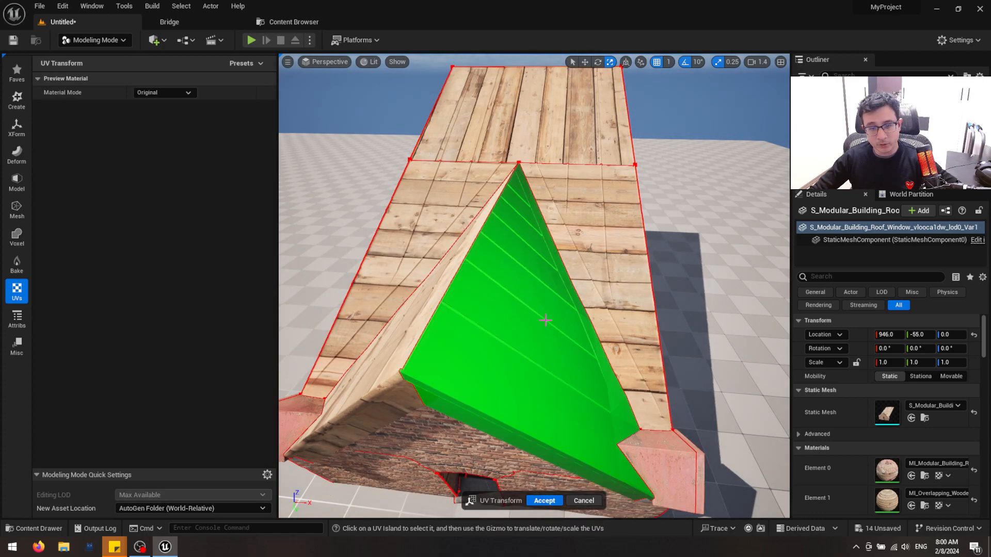
left_click(541, 320)
right_click_drag(534, 369, 573, 372)
key("a")
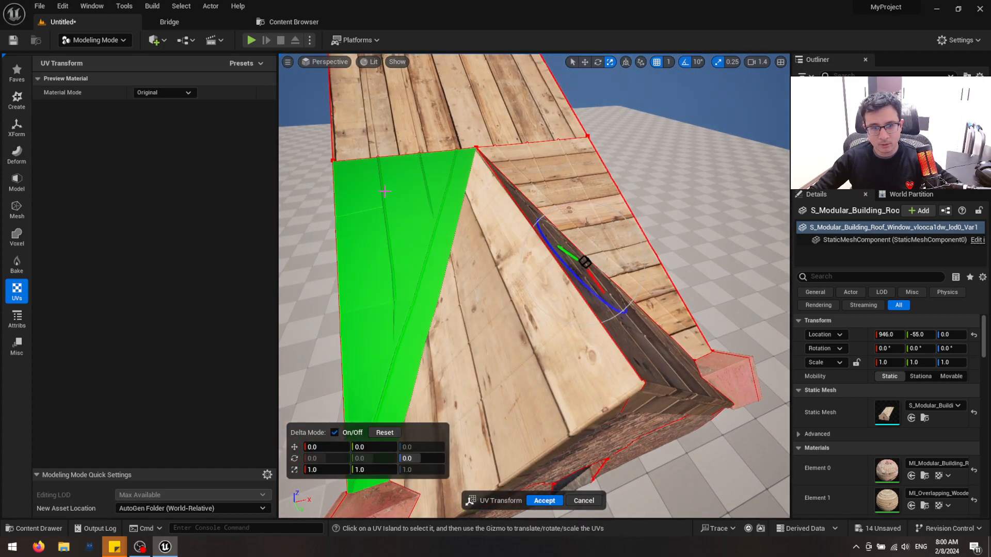
right_click_drag(551, 152, 581, 132)
key("a")
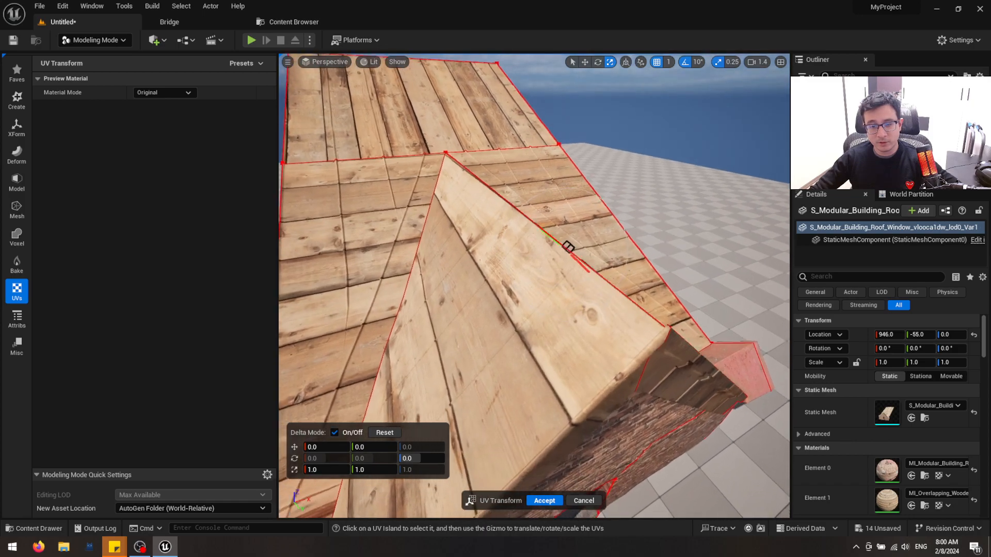
right_click_drag(566, 249, 566, 245)
key("q")
left_click_drag(563, 238, 544, 253)
key("s")
right_click_drag(544, 253, 542, 194)
key("q")
key("w")
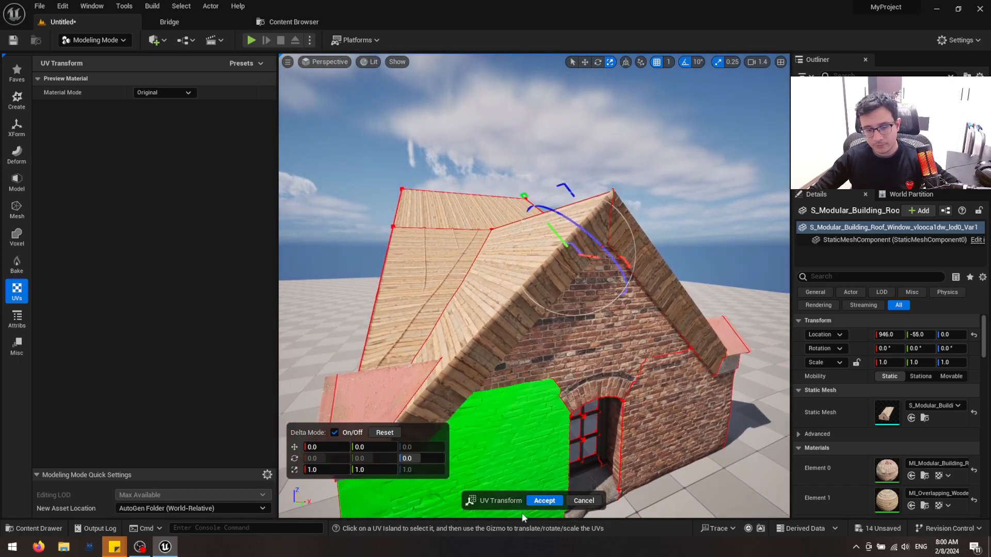
left_click(544, 501)
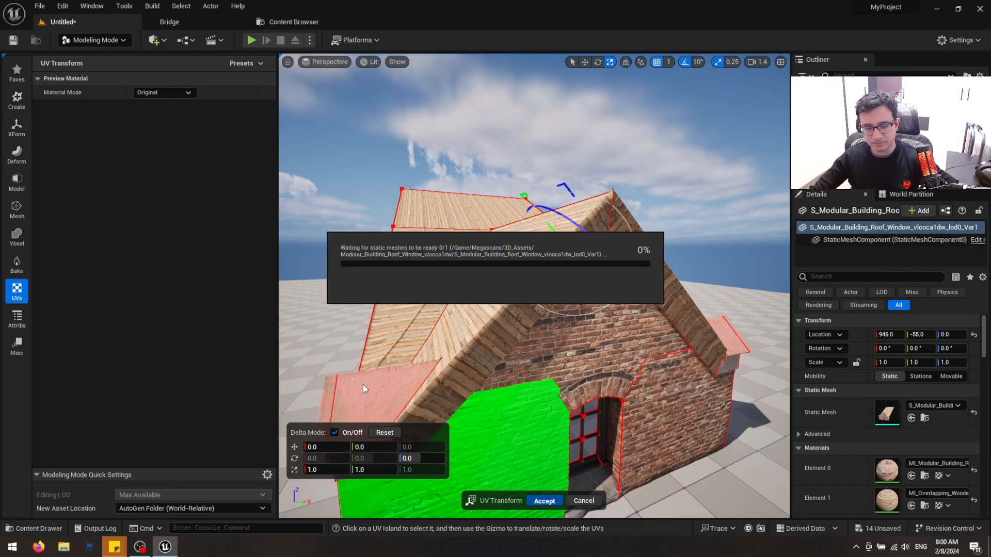
Start Edit Materials with a brush size of 0.065 and select the brick wall's UV islands on both sides of the window
key("q")
key("d")
right_click_drag(492, 269, 462, 269)
key("w")
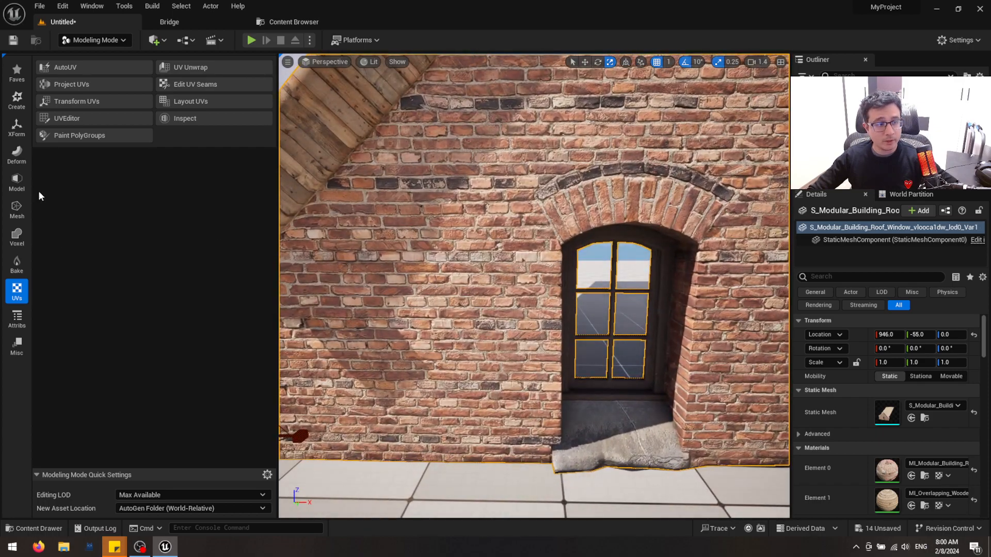
left_click(16, 318)
left_click(194, 118)
scroll(497, 259, "down", 5)
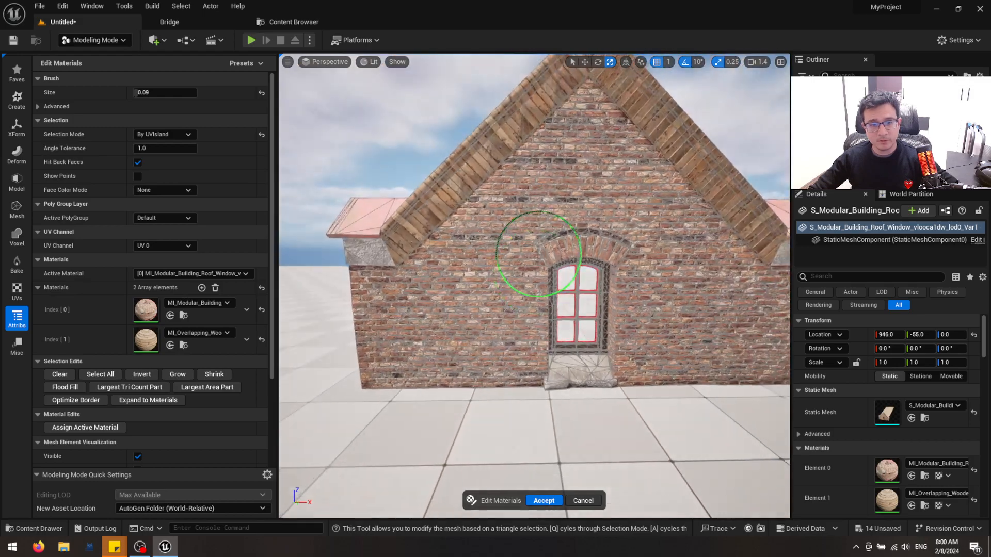
scroll(442, 316, "up", 5)
scroll(445, 323, "up", 1)
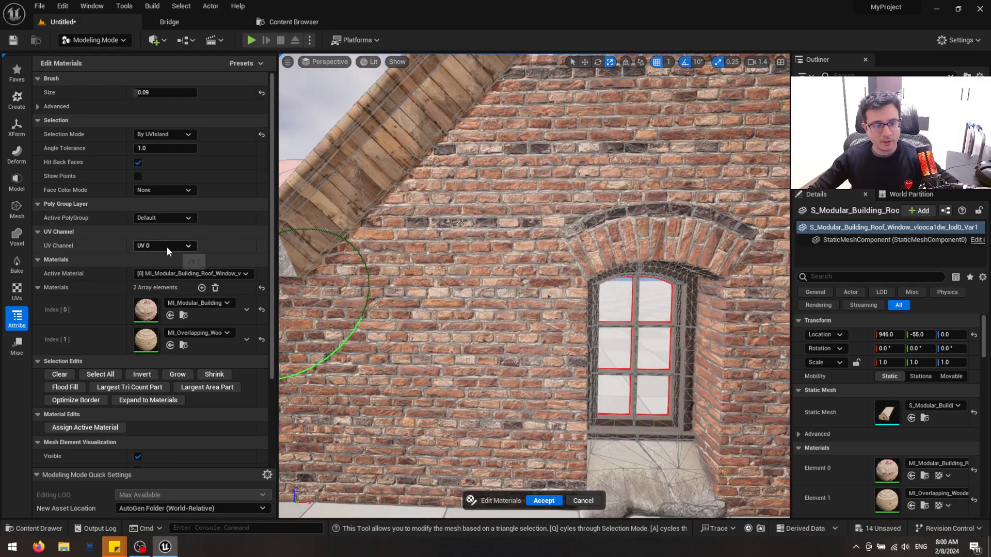
key("[")
right_click(521, 325)
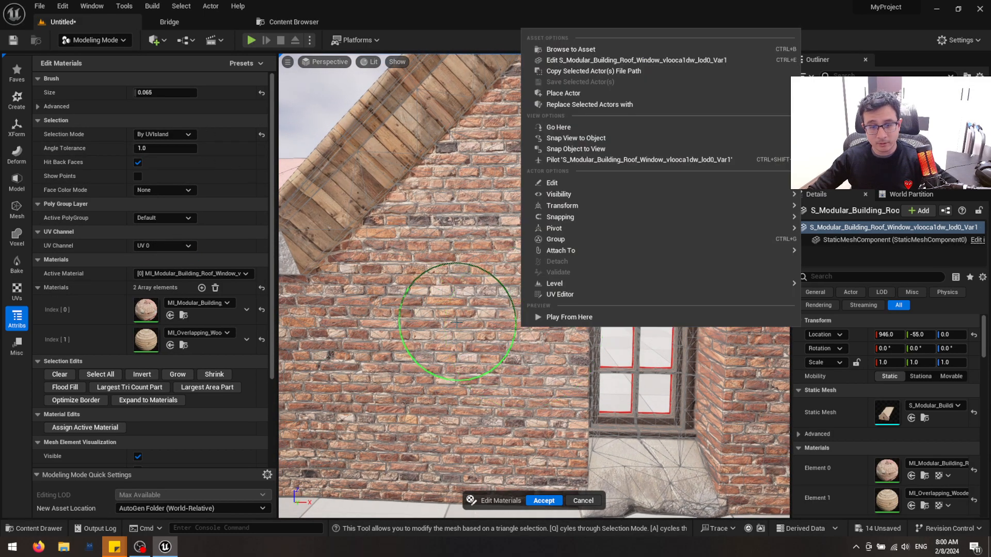
right_click_drag(456, 326, 446, 321)
key("s")
left_click(430, 317)
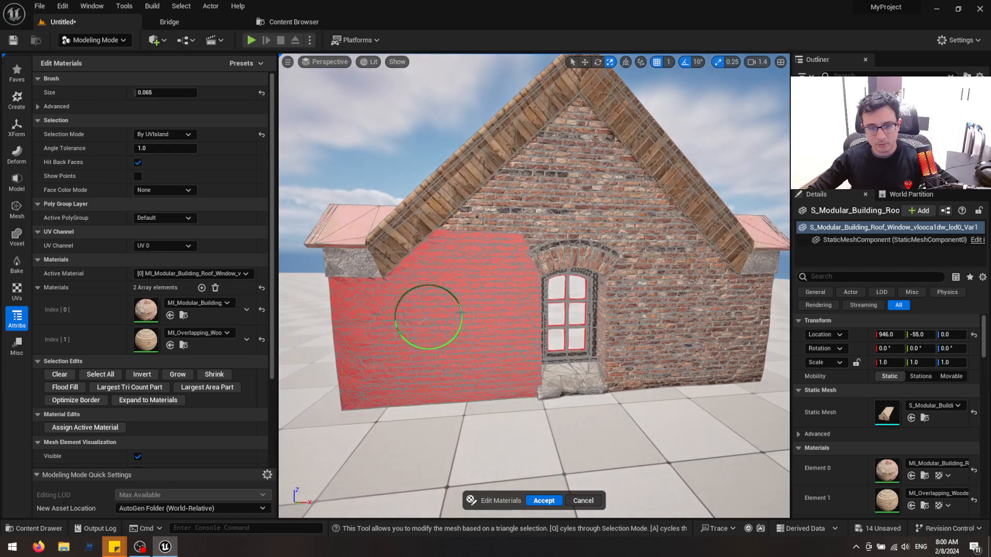
left_click(672, 303)
key("w")
right_click_drag(686, 317, 551, 327)
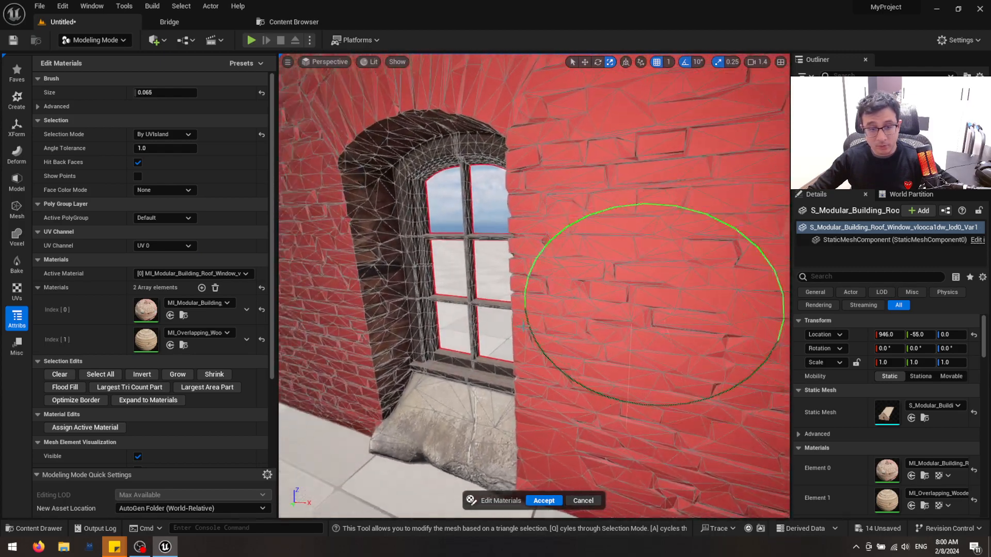
Add the inner side and arch faces of the window opening to the wall selection
left_click(380, 209)
right_click_drag(338, 199, 437, 172)
key("a")
key("w")
scroll(434, 178, "down", 3)
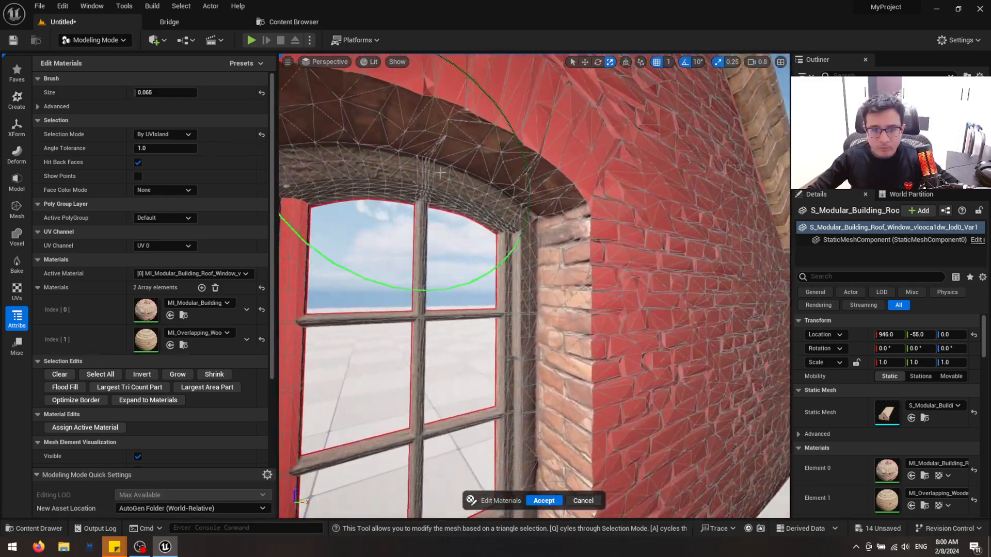
left_click(558, 206)
left_click(538, 186)
right_click_drag(538, 186, 548, 207)
key("s")
key("d")
key("a")
key("w")
key("s")
Add a third material slot and fill it with MI_Brick_Wall_xevtfjz_2K from the content library
left_click(202, 287)
right_click_drag(507, 355, 471, 358)
key("ctrl+space")
left_click(111, 448)
left_click(311, 414)
right_click_drag(215, 283, 214, 294)
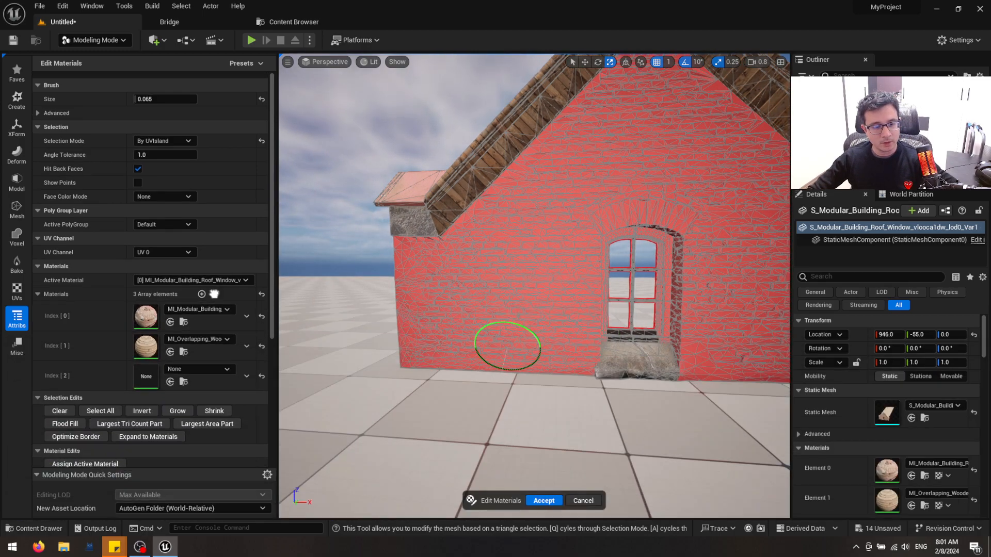
left_click(172, 374)
Set the active material to [2] MI_Brick_Wall_xevtfjz_2K, assign it to the selected wall faces, and accept the edit
left_click(177, 275)
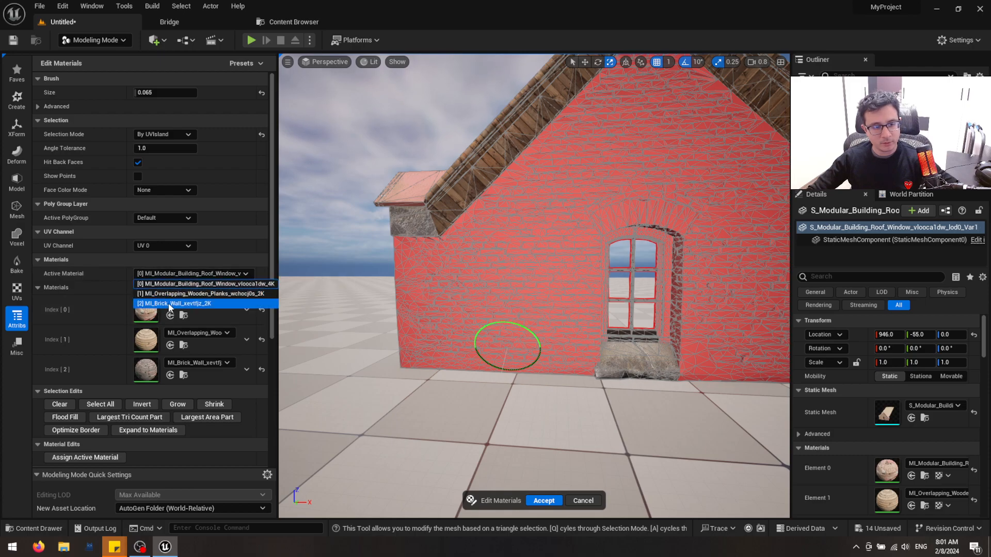
left_click(170, 305)
right_click_drag(351, 305, 447, 253)
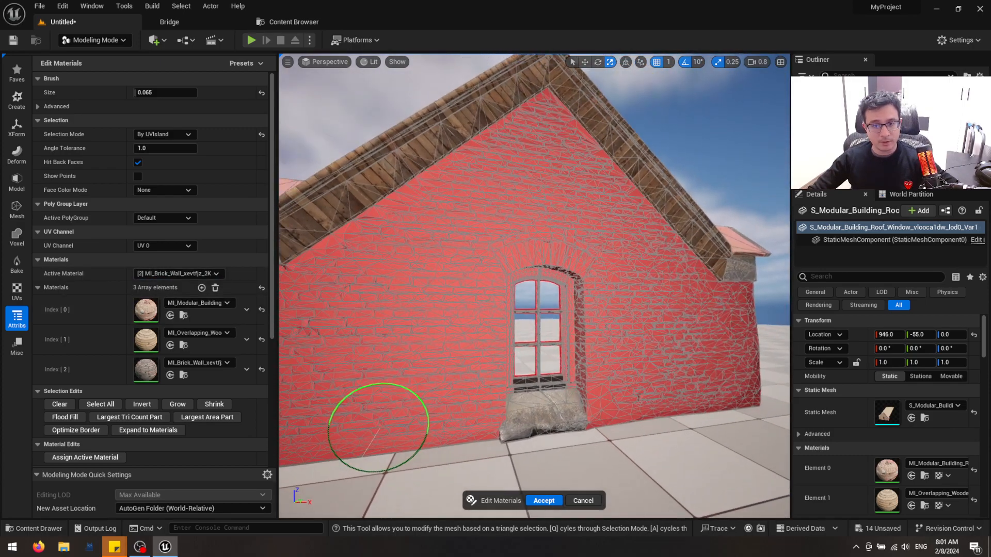
left_click(93, 458)
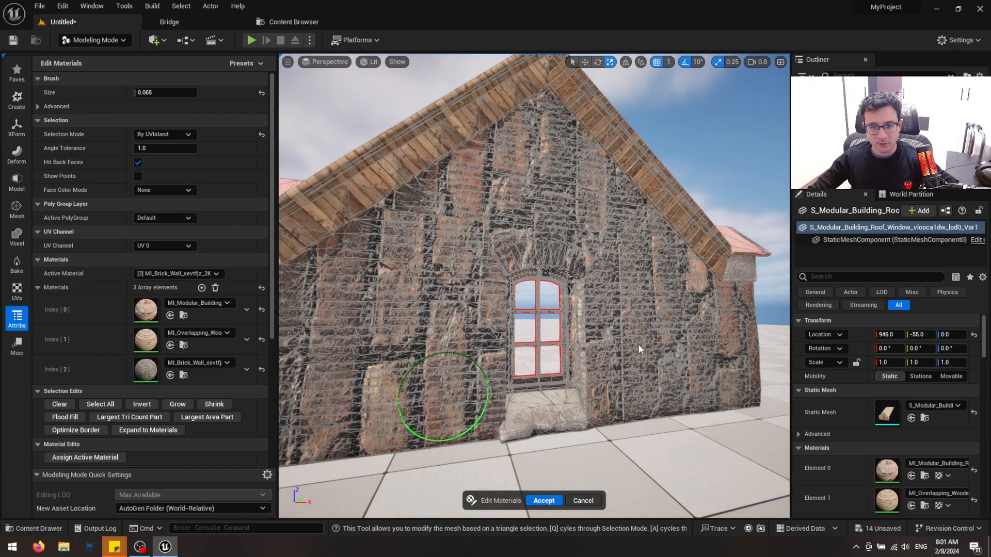
left_click(546, 501)
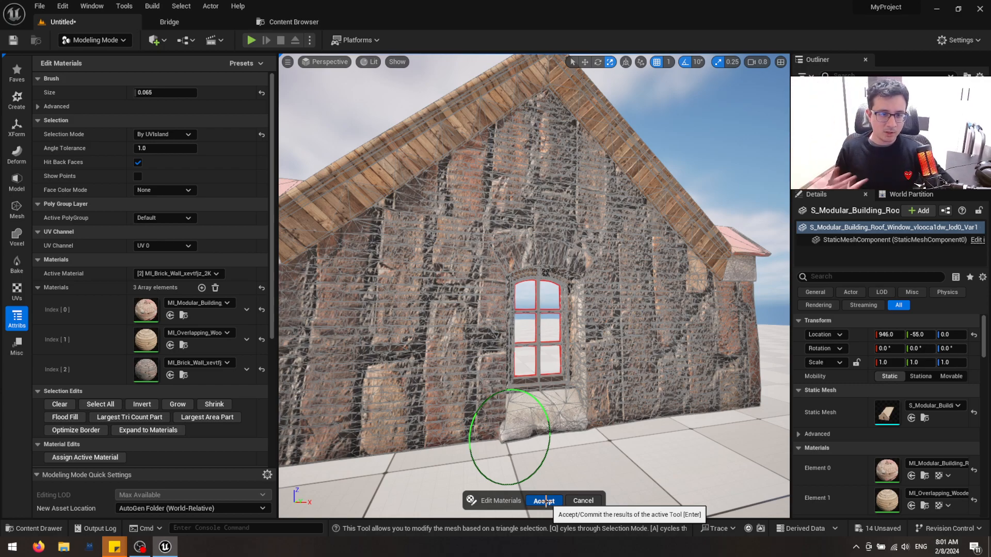
left_click(546, 501)
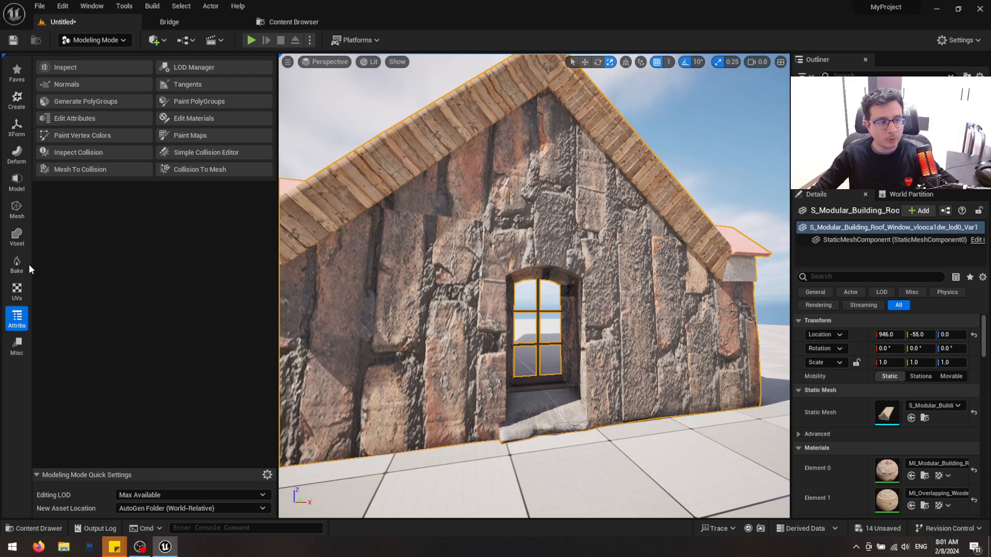
Rotate the brick wall's UV island by 90 degrees with UV Transform so the brick courses run horizontally
left_click(22, 288)
left_click(80, 105)
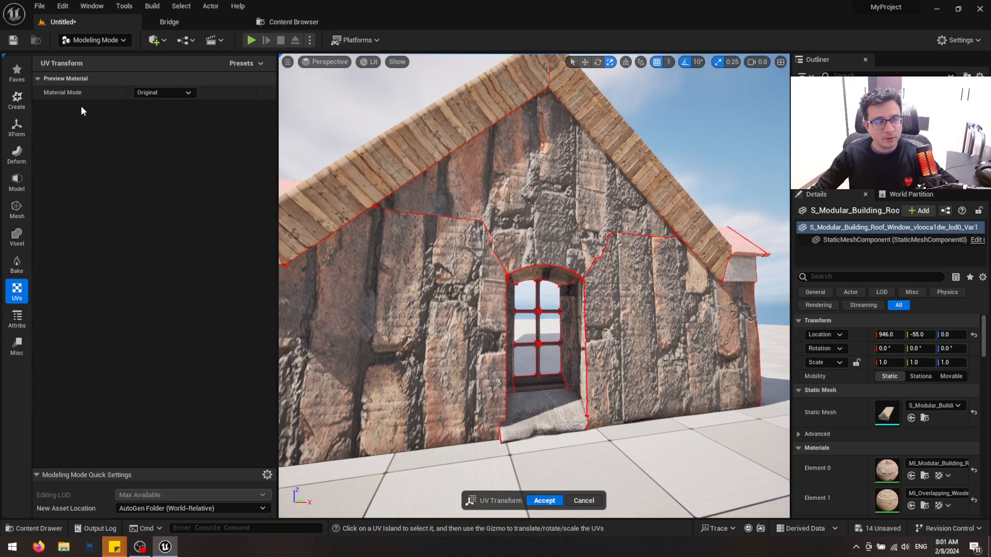
left_click(408, 275)
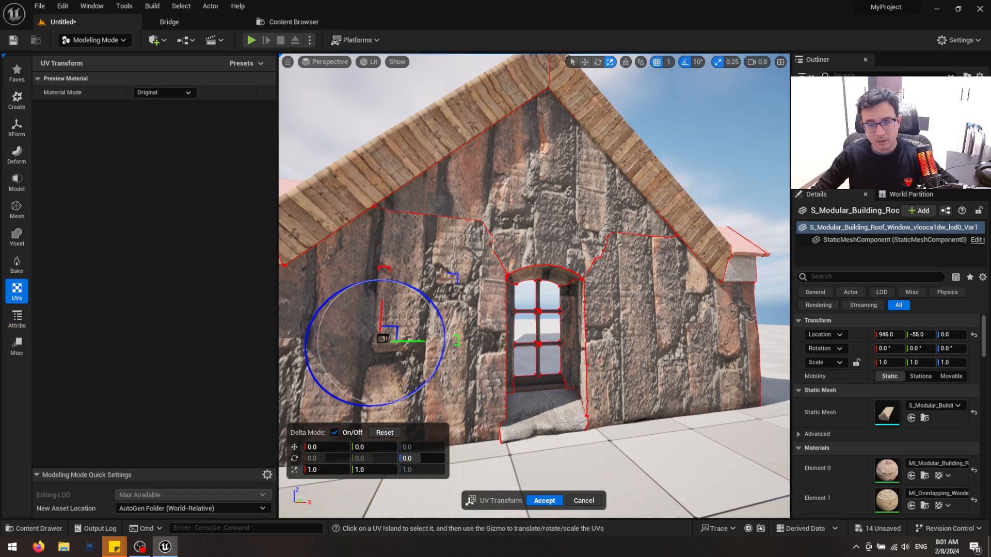
right_click_drag(661, 345, 600, 341)
left_click_drag(404, 267, 474, 376)
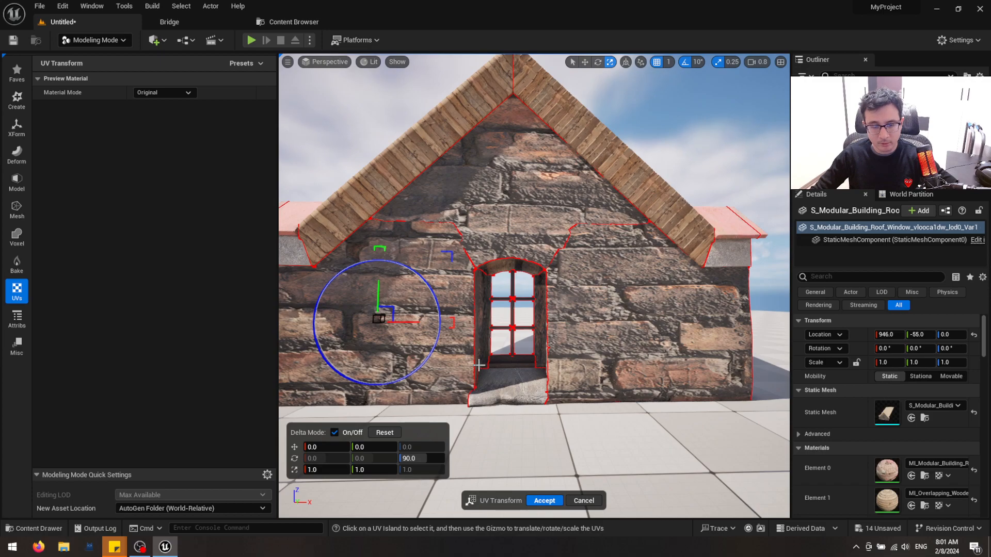
Scale the wall's UVs uniformly by about 0.206 for smaller bricks, and accept the UV Transform changes
left_click_drag(382, 322, 363, 341)
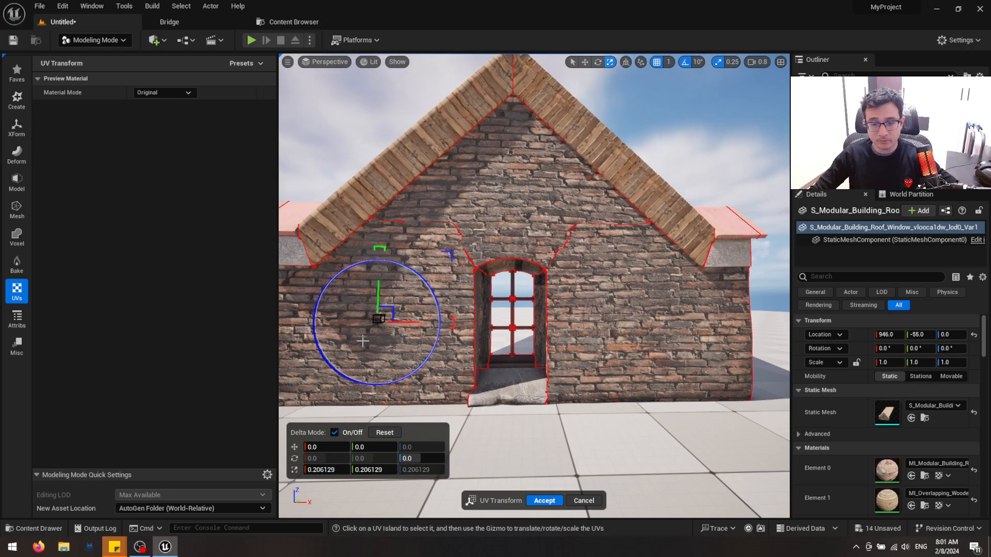
left_click_drag(363, 341, 361, 342)
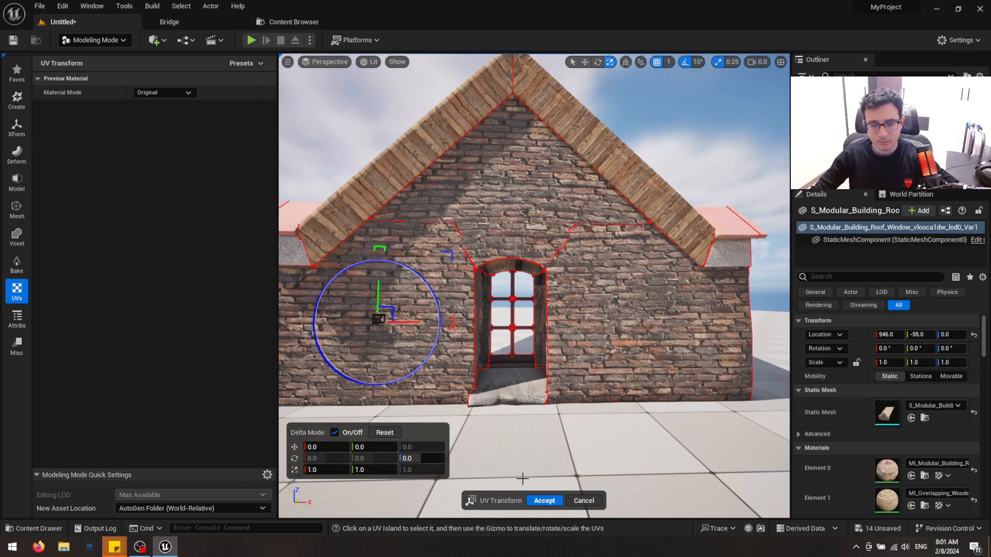
key("Return")
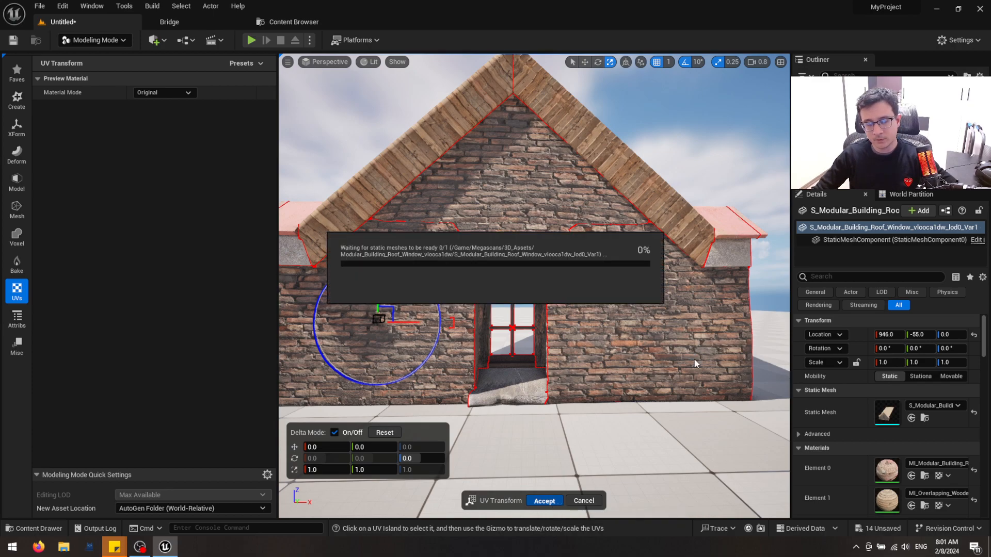
Deselect the building and switch its display between wireframe and lit modes
key("Escape")
right_click_drag(614, 357, 594, 295)
key("alt+2")
key("alt+4")
key("alt+2")
key("alt+4")
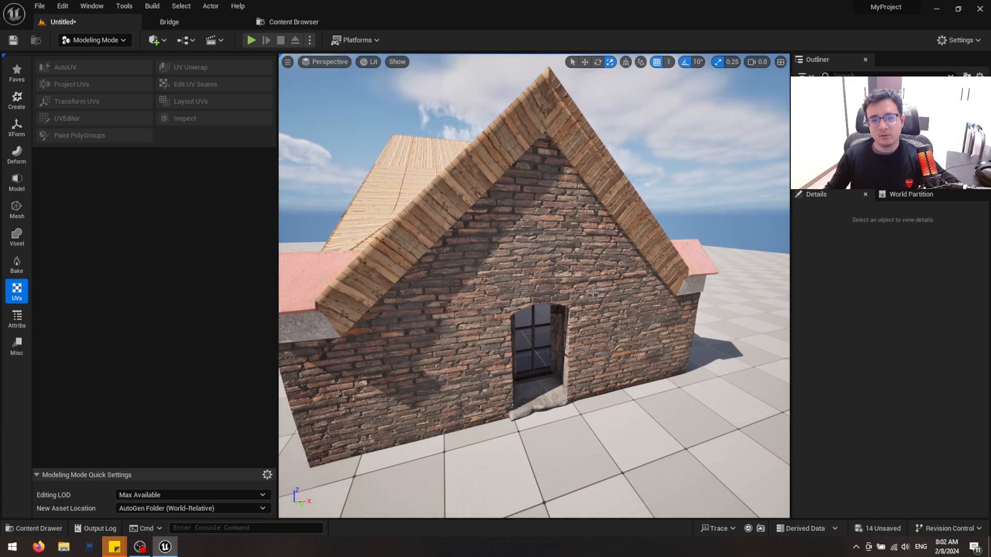
Inspect the retextured roof and walls from several sides, and examine the window opening's inner faces up close
right_click_drag(574, 292, 514, 297)
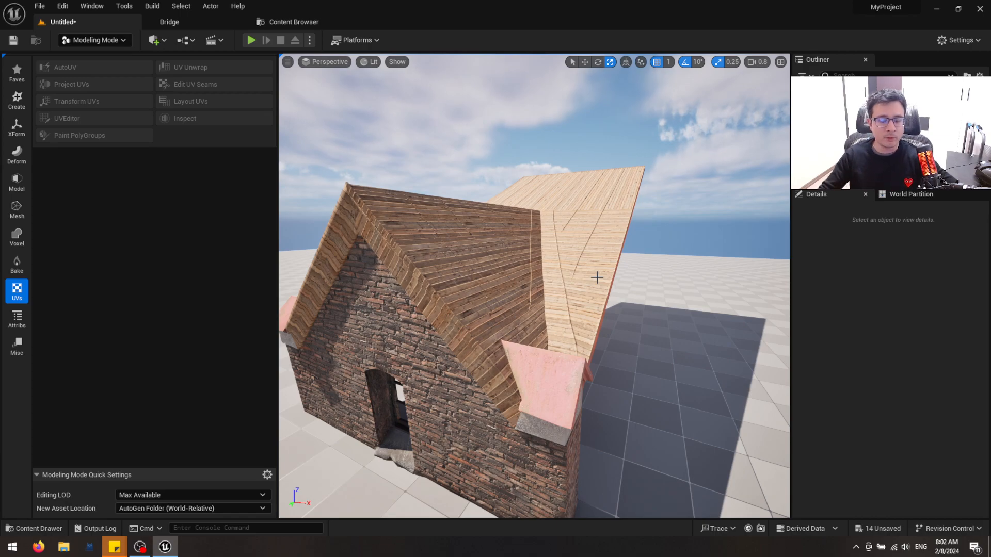
left_click_drag(568, 313, 707, 335, "alt")
key("w")
mouse_move(534, 286)
right_mouse_down()
mouse_move(531, 258)
mouse_move(526, 272)
right_mouse_up()
scroll(529, 279, "down", 3)
key("s")
right_click_drag(561, 320, 561, 323)
key("q")
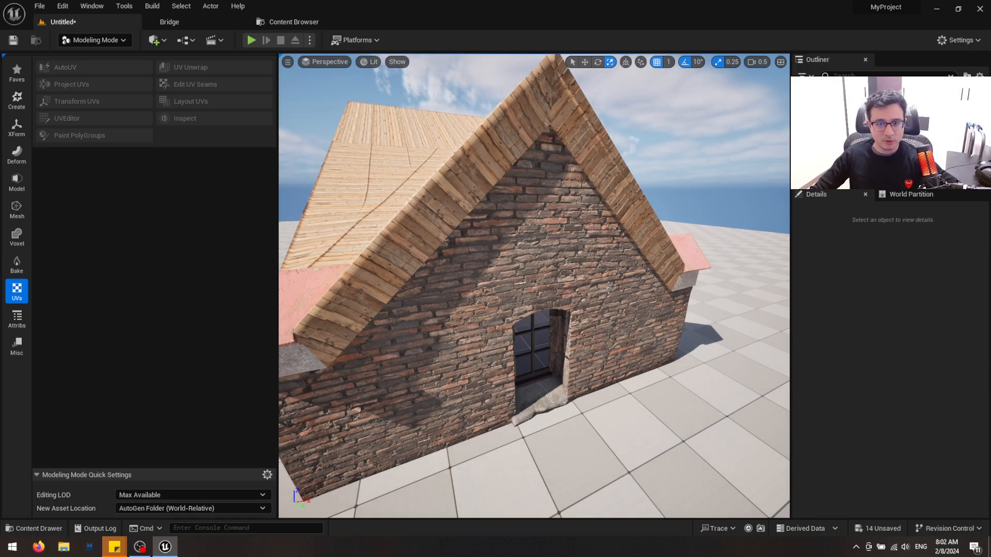
key("d")
right_click_drag(643, 333, 568, 337)
key("d")
key("w")
key("s")
key("w")
key("w")
key("q")
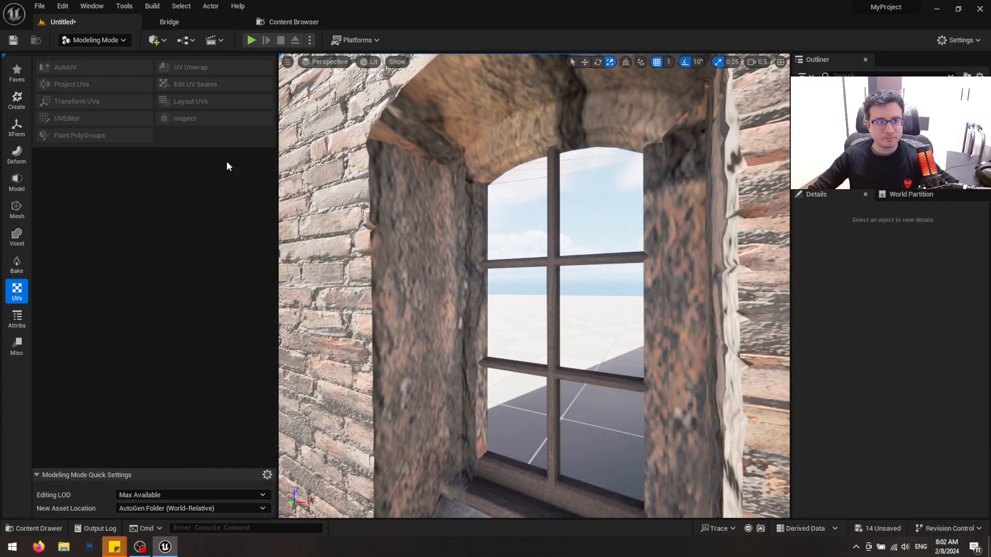
Select the brick building, view its UV layout in the UV Editor, and close that editor
left_click(432, 378)
key("s")
right_click_drag(433, 379, 436, 376)
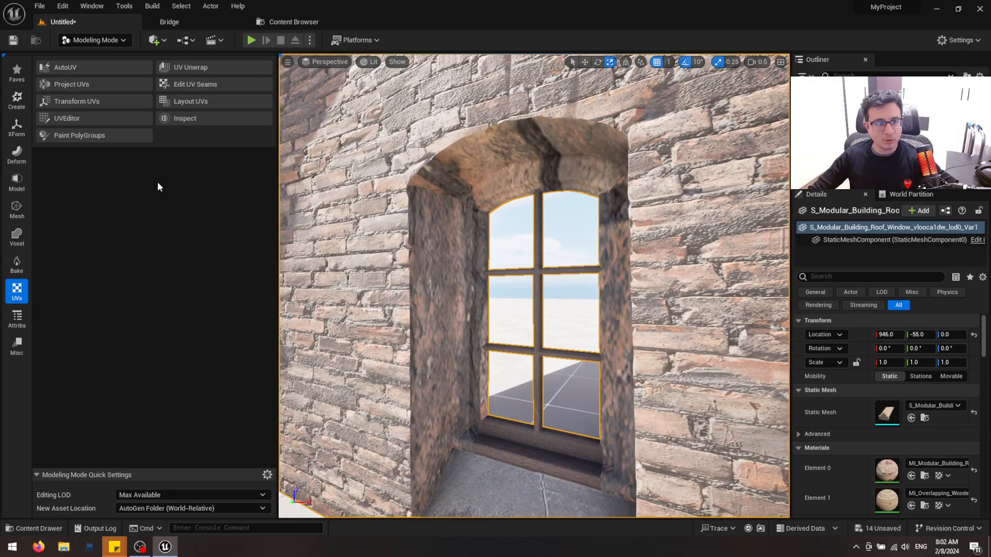
left_click(94, 112)
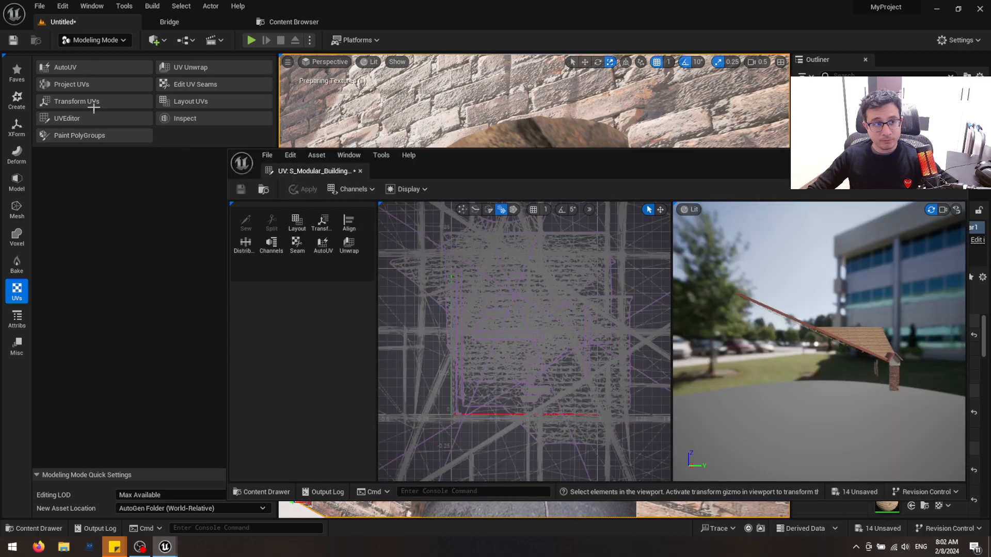
left_click(360, 171)
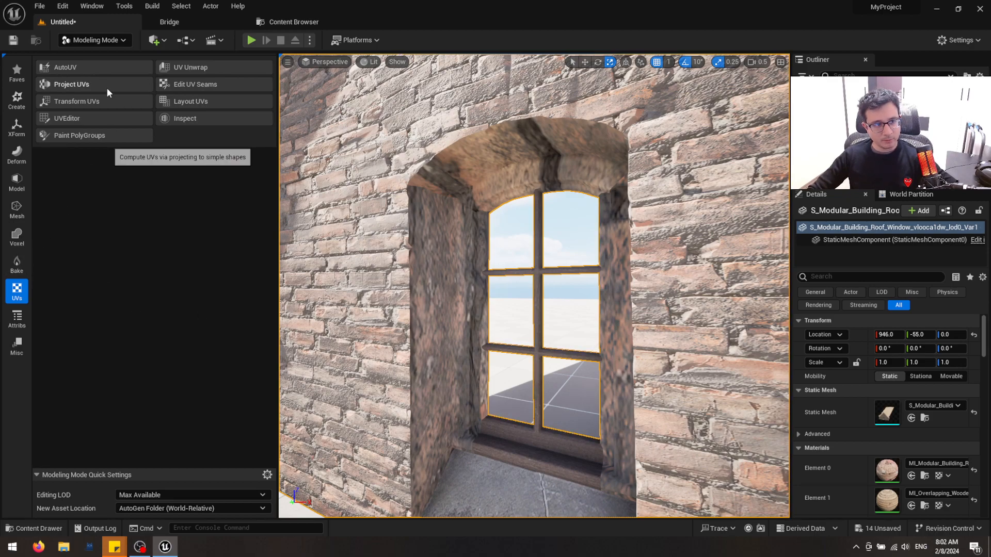
With UV Transform, scale down the UV island of the window opening's inner faces to match the wall's brick size
left_click(98, 101)
left_click(433, 212)
right_click_drag(547, 203, 609, 222)
left_click(585, 212)
left_click_drag(405, 312, 385, 319)
left_click_drag(365, 373, 368, 375)
scroll(368, 375, "down", 5)
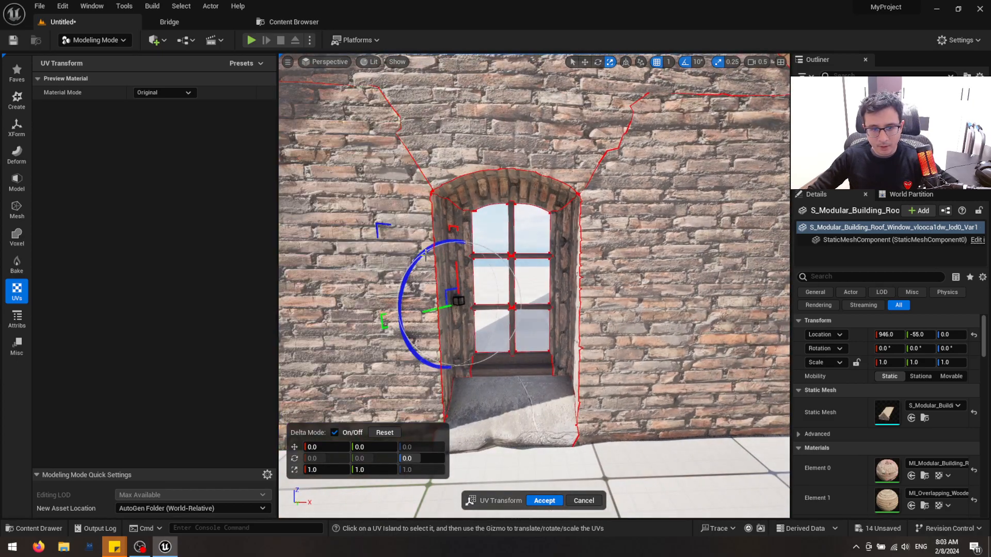
Rotate the window opening's UV island by 90 degrees so its brick courses run horizontally, and accept the UV Transform
left_click_drag(424, 254, 457, 253)
left_click_drag(487, 252, 496, 253)
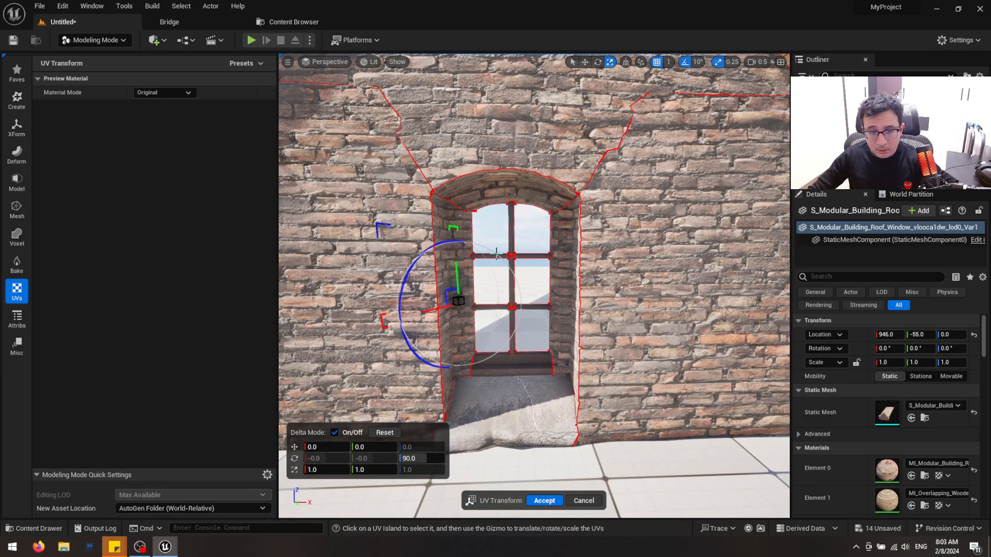
key("w")
right_click_drag(588, 276, 566, 287)
scroll(468, 408, "down", 8)
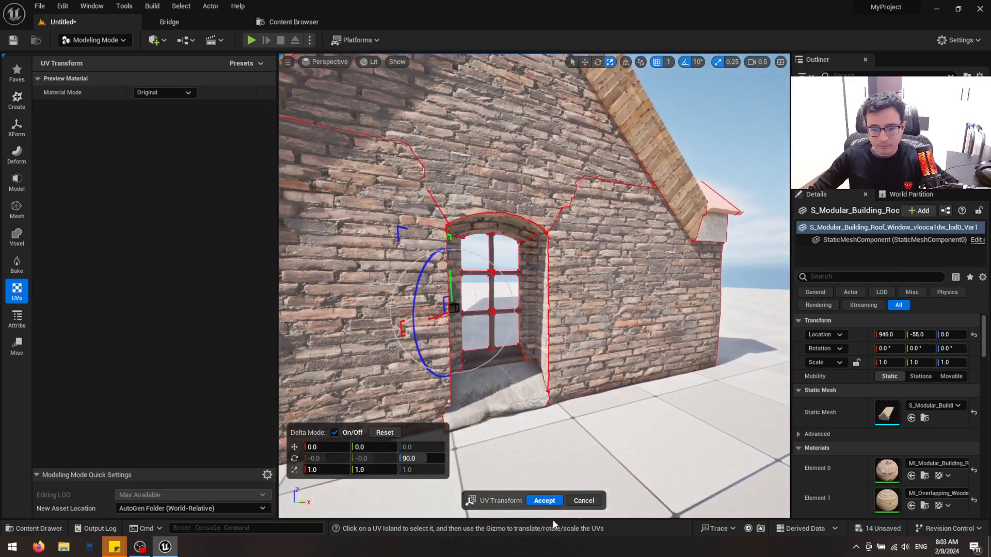
left_click(555, 501)
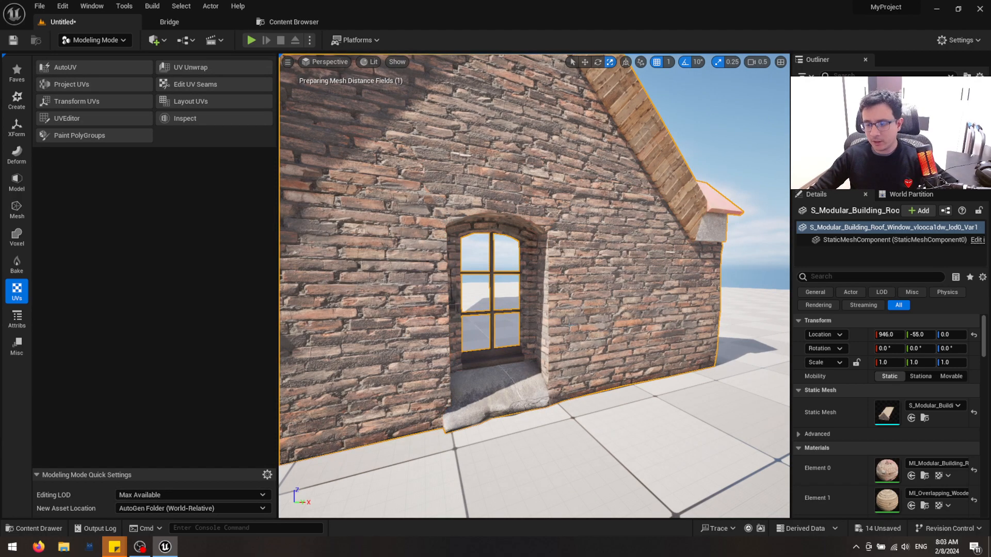
Return to Selection Mode, deselect the building, and view the retextured front facade straight on
key("s")
right_click_drag(648, 307, 635, 292)
right_click_drag(540, 324, 516, 351)
key("shift+1")
key("s")
key("Escape")
scroll(489, 297, "up", 1)
key("s")
right_click_drag(489, 297, 450, 314)
key("w")
key("w")
key("s")
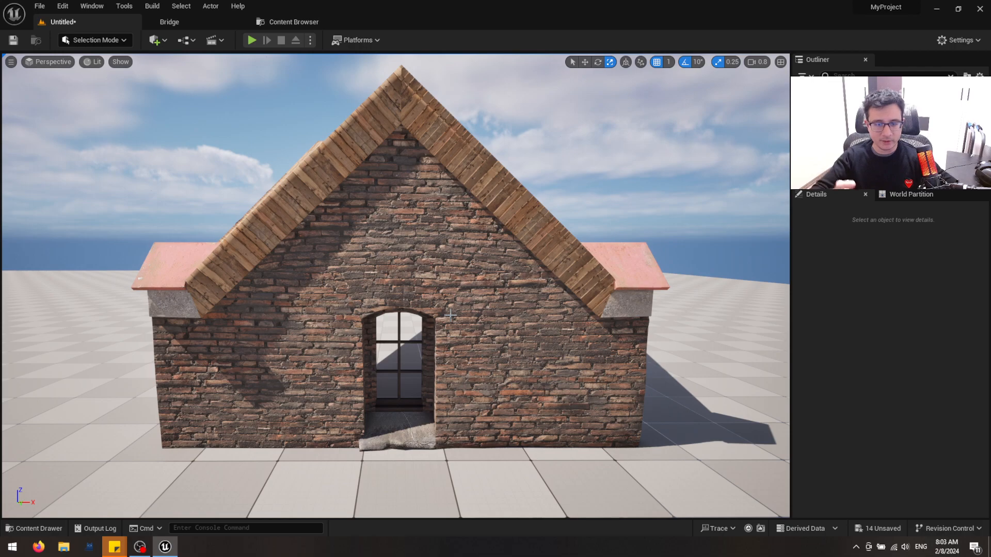
Locate the building's static mesh in the Content Drawer and examine its Export and Reimport actions
left_click(450, 315)
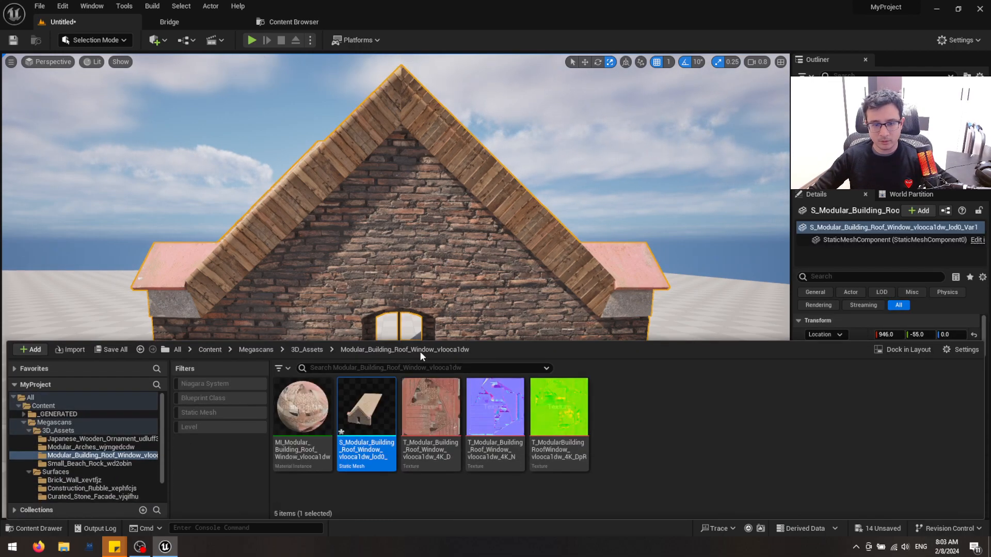
right_click(376, 420)
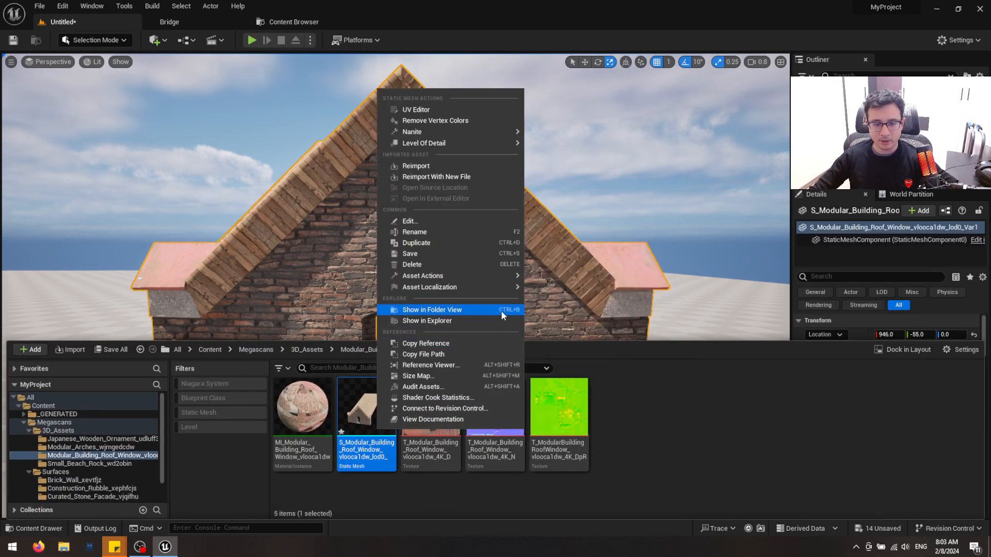
mouse_move(500, 276)
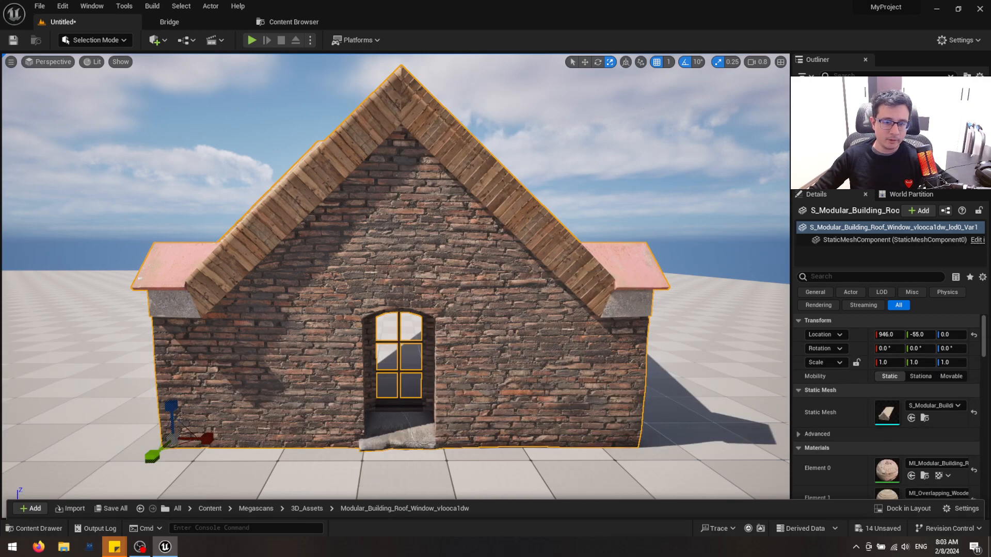
right_click_drag(396, 258, 413, 262)
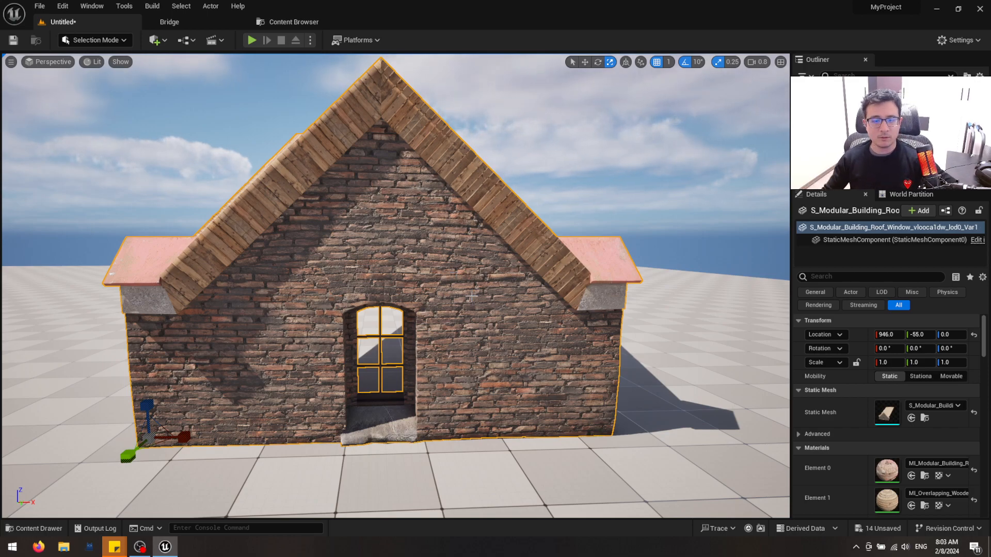
key("ctrl+b")
right_click(366, 410)
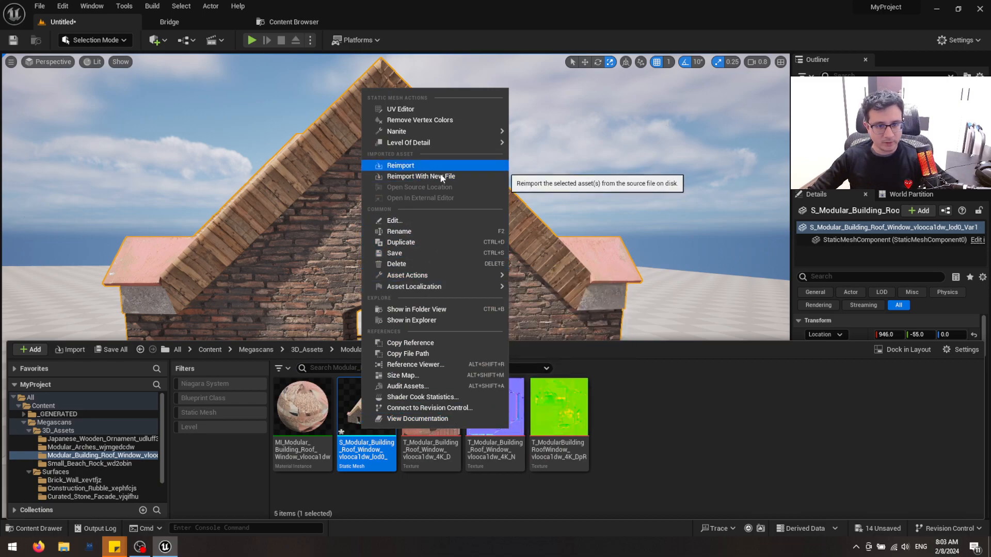
left_click(671, 429)
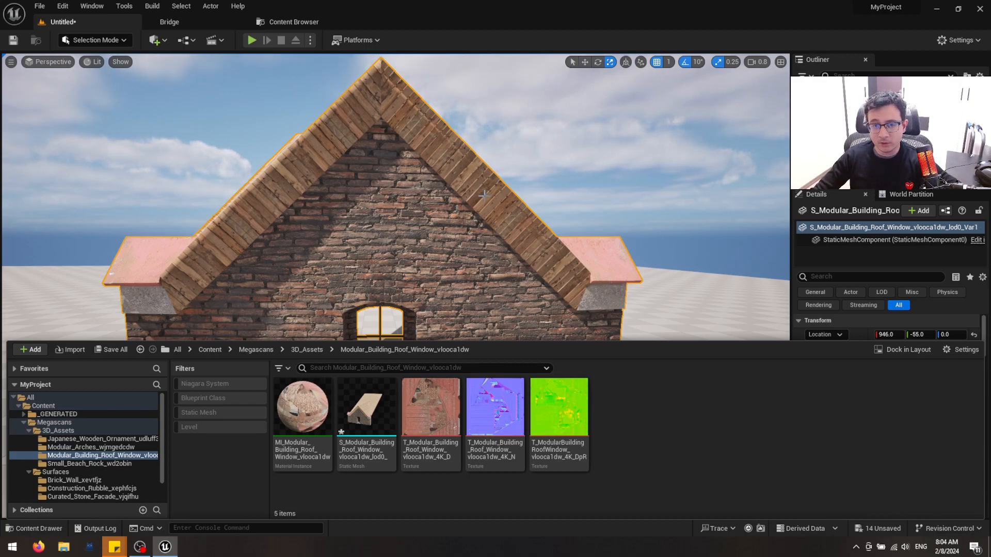
View the facade at an angle, bring the Content Drawer back, and examine the building mesh's Export action again
key("a")
mouse_move(463, 250)
right_mouse_down()
mouse_move(511, 246)
mouse_move(448, 256)
right_mouse_up()
key("w")
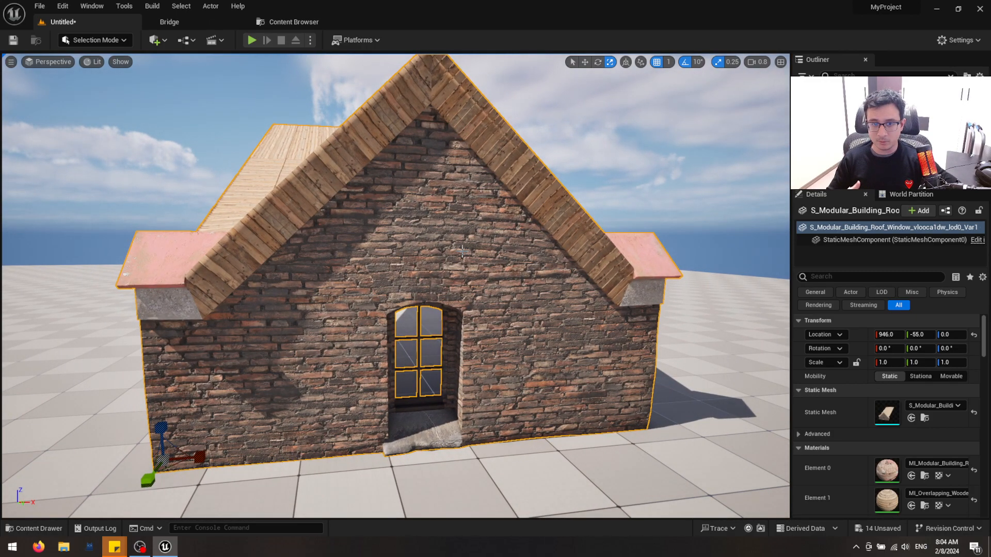
key("ctrl+space")
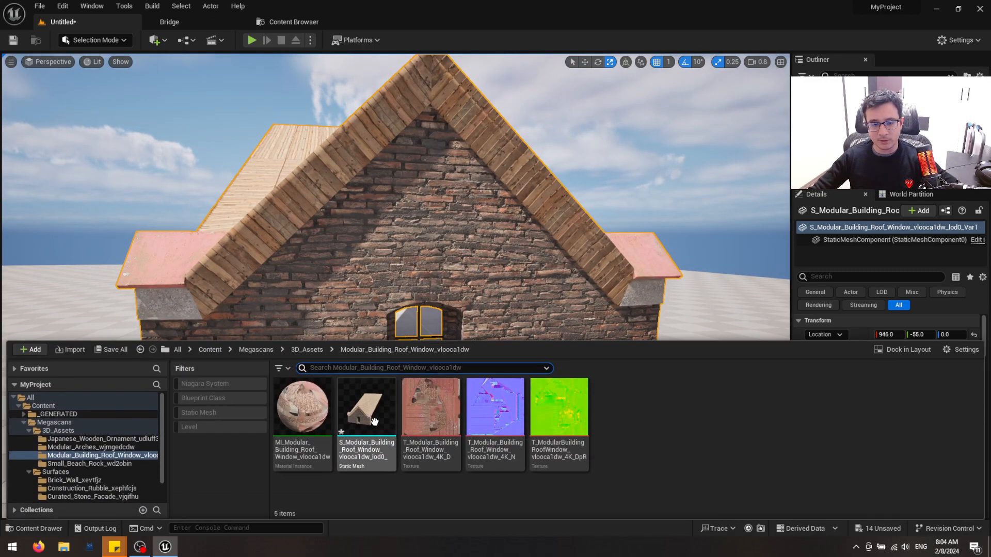
right_click(374, 419)
mouse_move(466, 270)
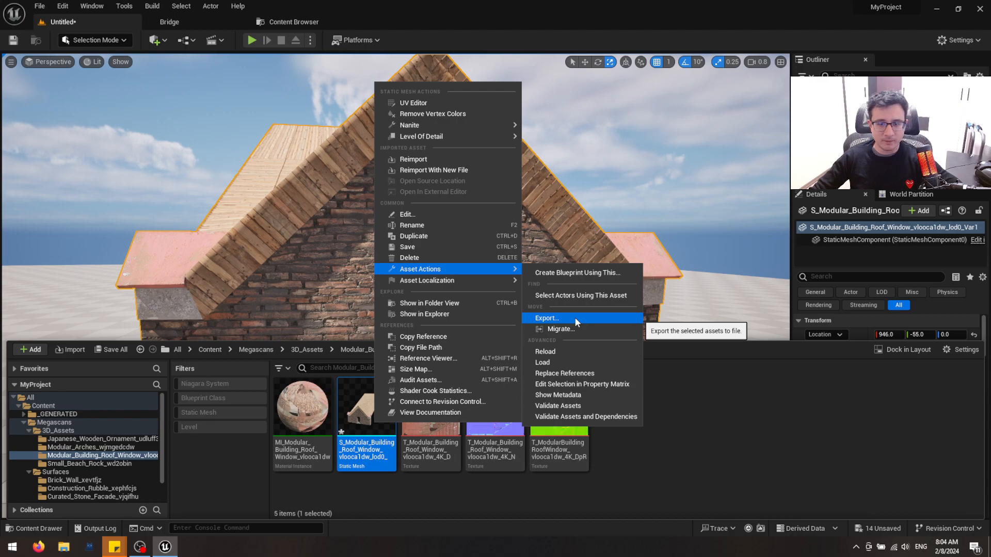
right_click(347, 420)
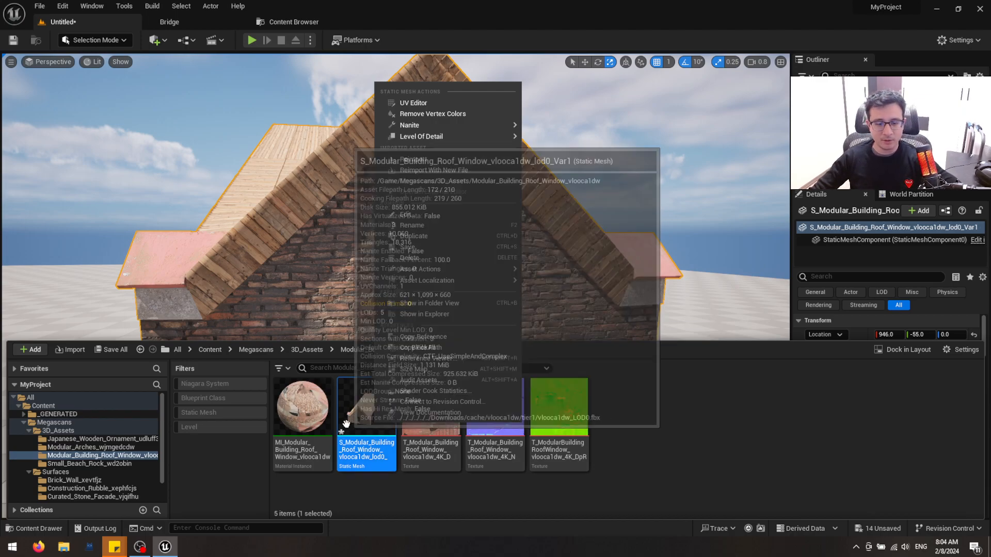
left_click(582, 249)
Deselect and reselect the building with the move gizmo active, viewing the whole house from farther away
right_click_drag(457, 331, 445, 340)
key("Escape")
key("w")
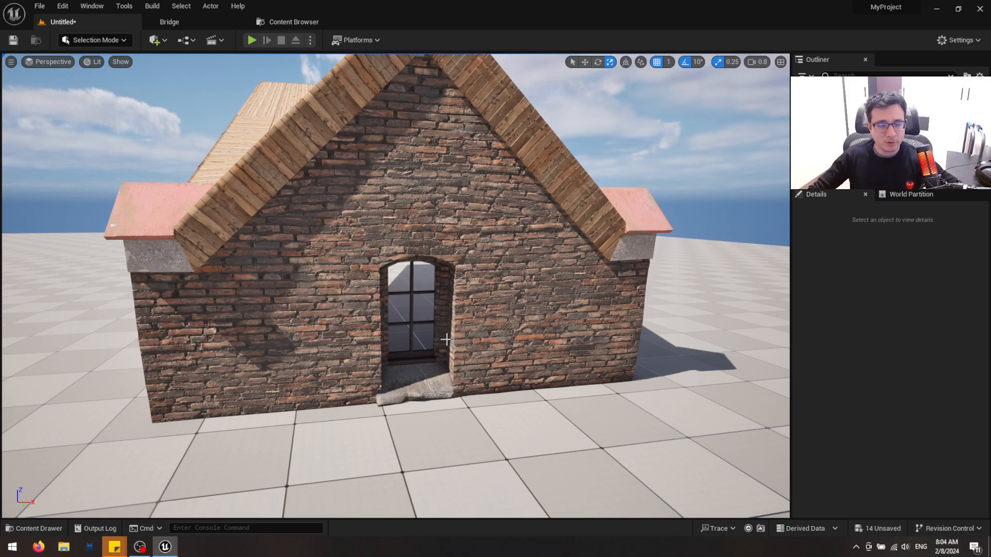
right_click_drag(447, 339, 471, 311)
key("w")
left_click(472, 312)
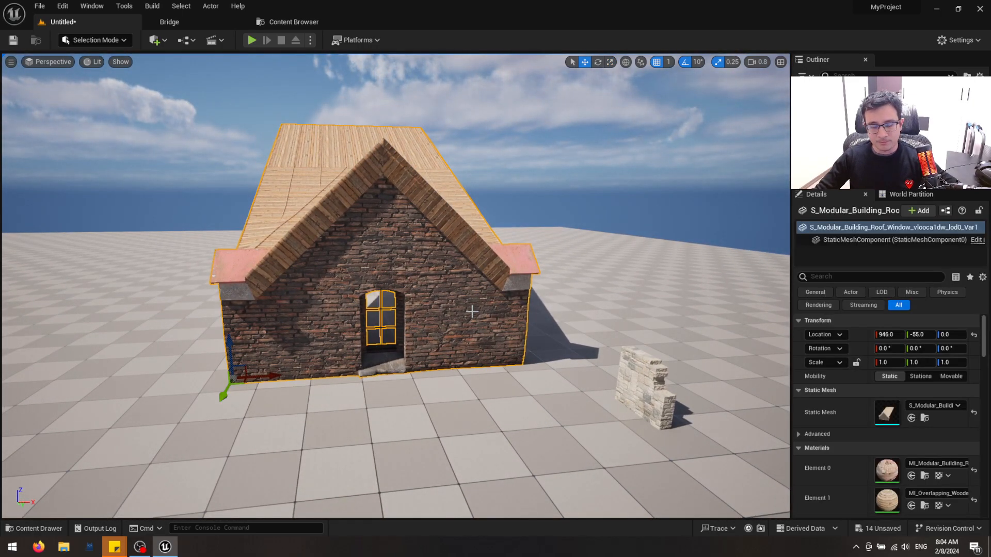
key("Escape")
left_click(472, 311)
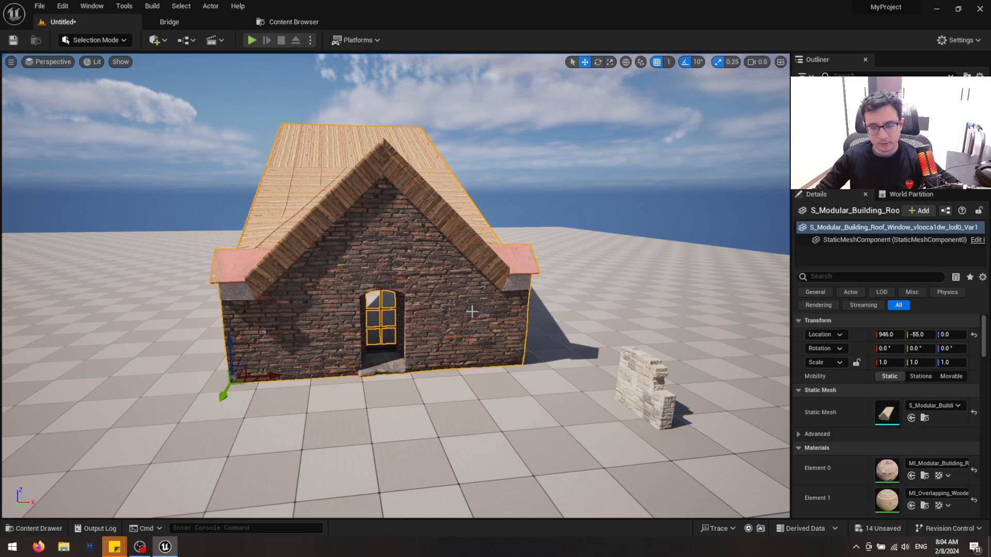
right_click_drag(472, 311, 471, 311)
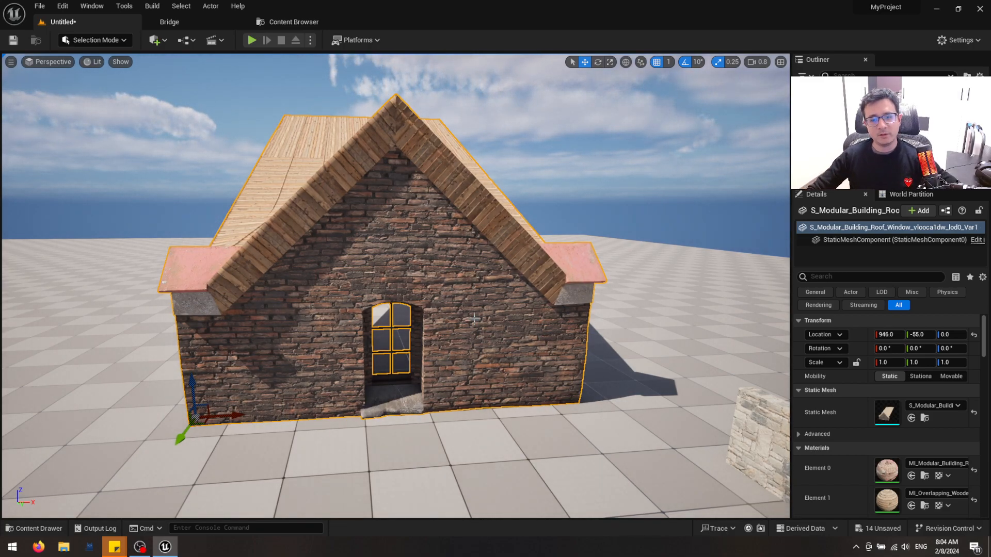
Inspect the building from its side and from above, deselect it, and examine the window opening's brick faces up close
key("d")
right_click_drag(556, 337, 556, 337)
key("e")
key("s")
key("q")
key("w")
key("a")
key("s")
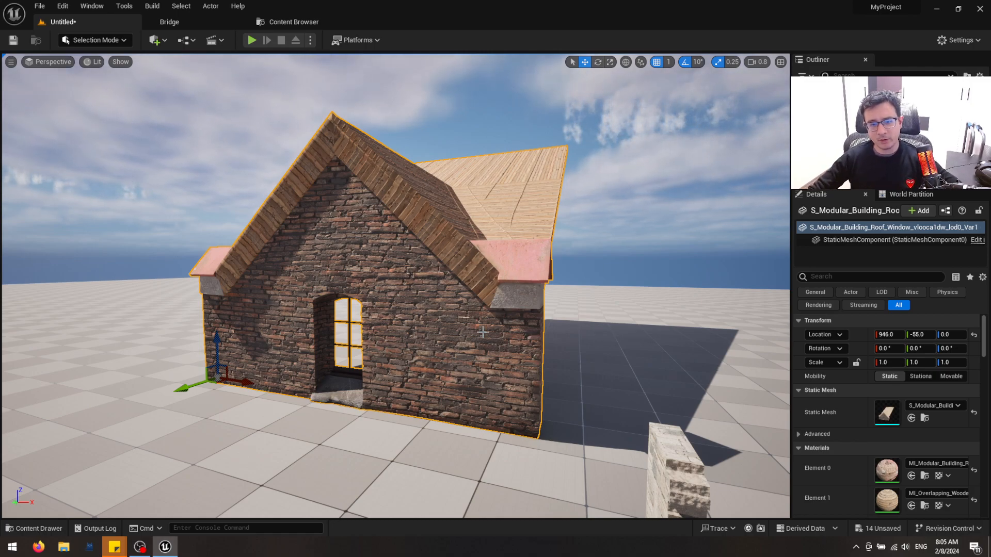
right_click_drag(480, 332, 522, 338)
key("Escape")
key("e")
key("w")
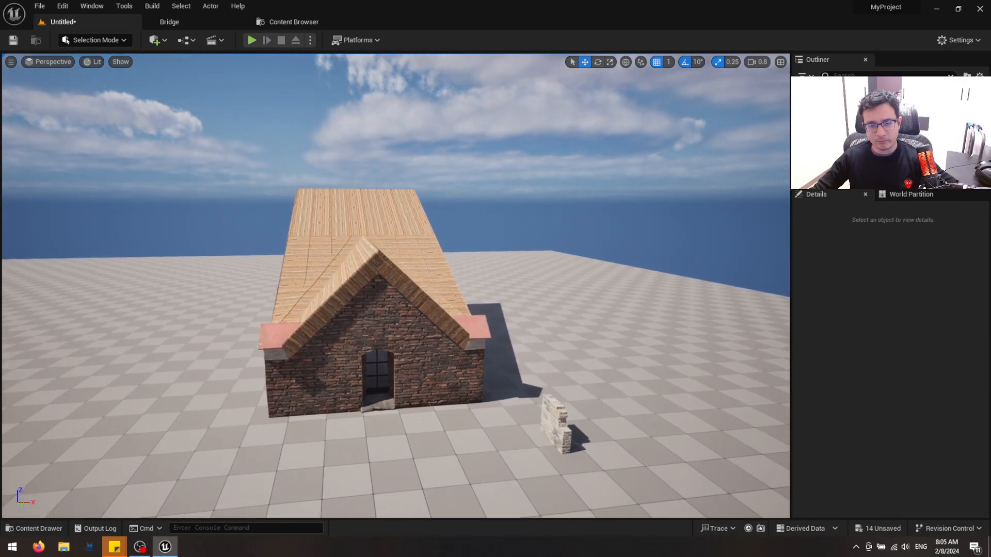
key("q")
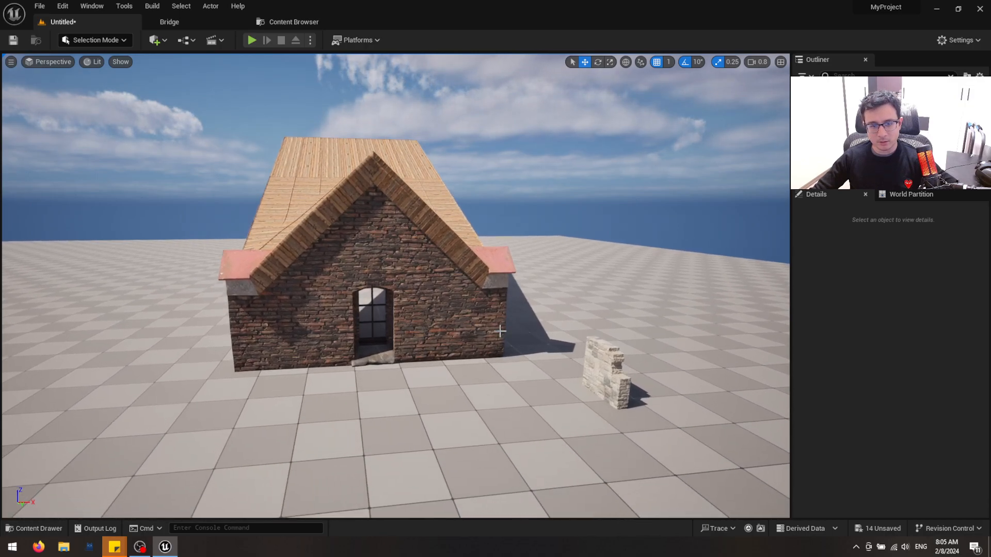
key("w")
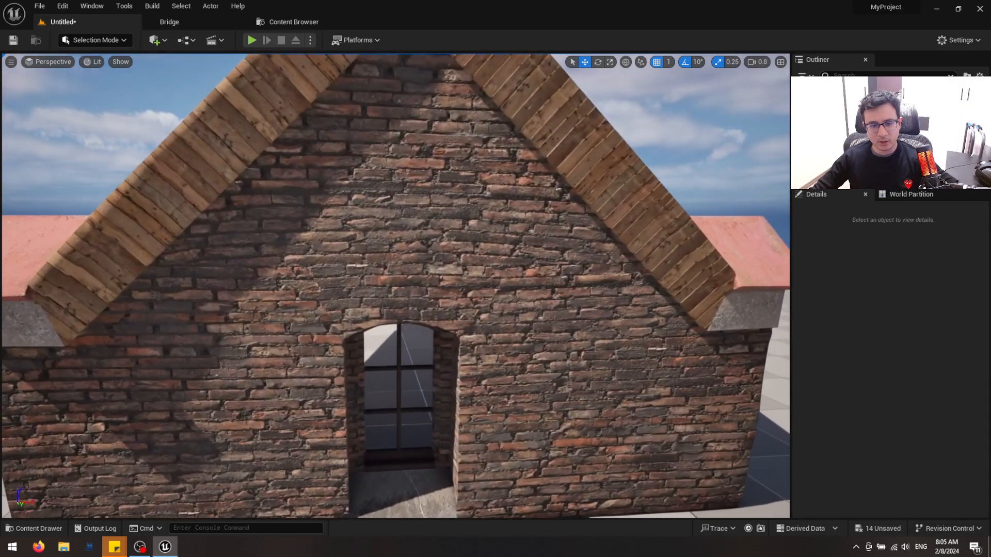
key("w")
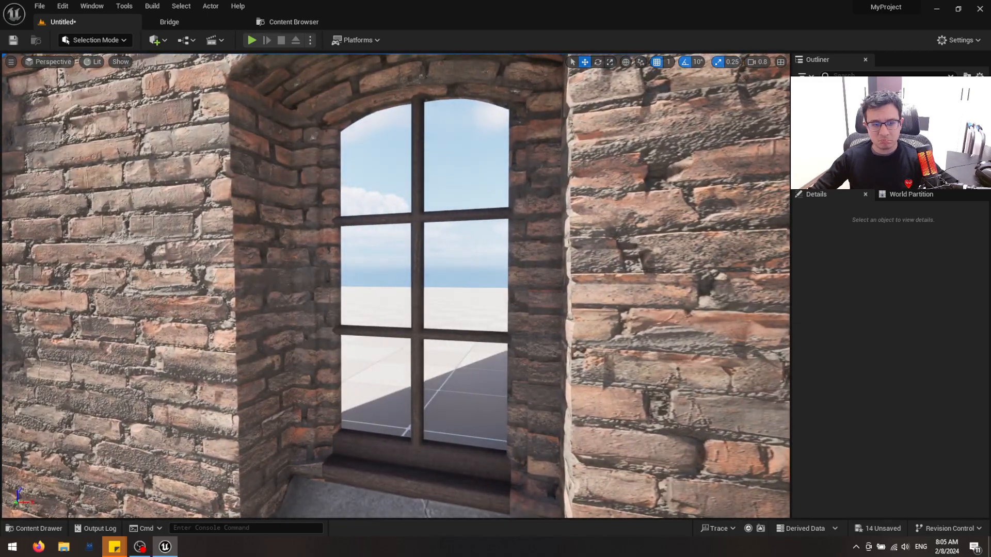
Examine the wooden roof planks and brick gable from both sides and straight on
key("s")
key("e")
right_click_drag(485, 333, 454, 333)
key("s")
key("d")
right_click_drag(316, 237, 309, 258)
key("e")
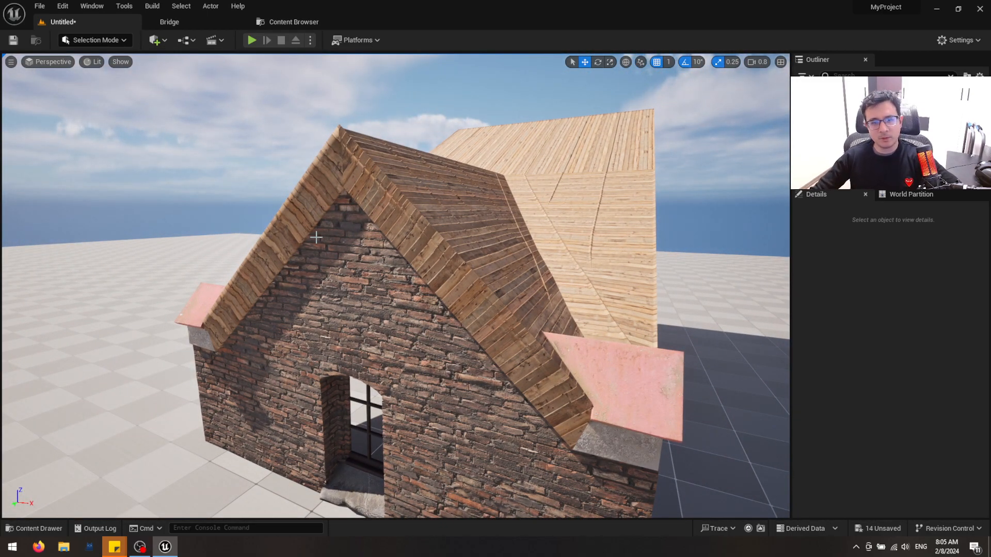
key("a")
mouse_move(521, 327)
right_mouse_down()
mouse_move(513, 325)
mouse_move(537, 336)
right_mouse_up()
key("a")
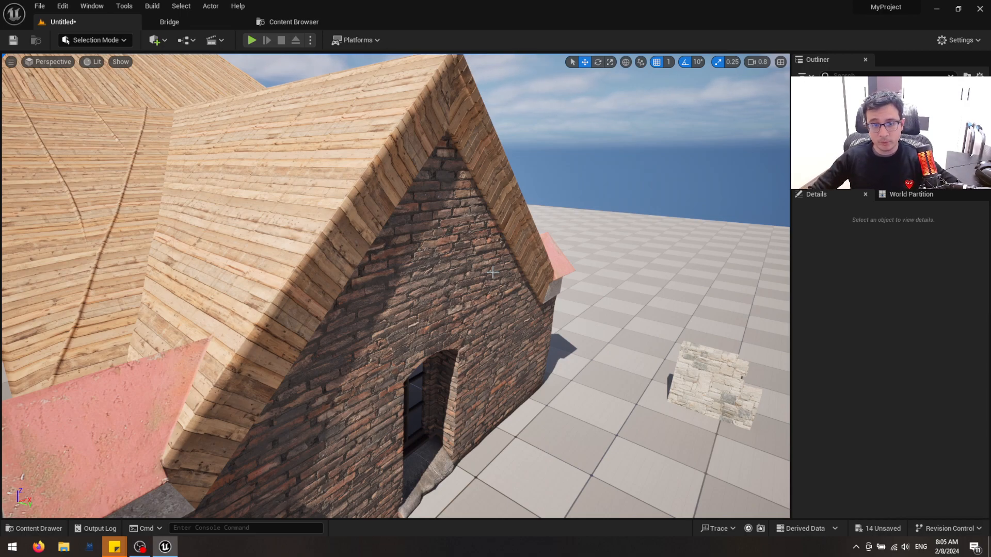
right_click_drag(396, 285, 286, 256)
right_click_drag(483, 232, 484, 232)
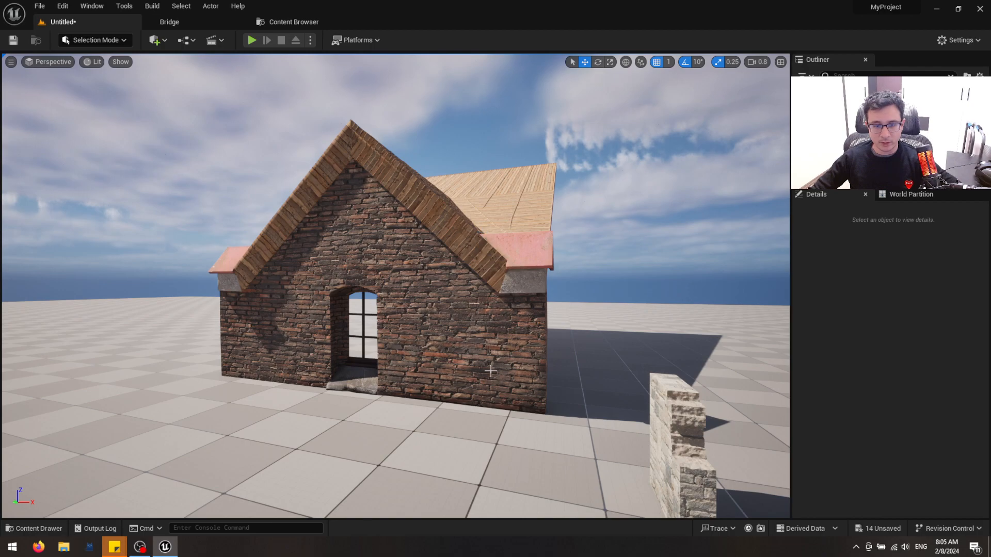
right_click_drag(433, 344, 432, 342)
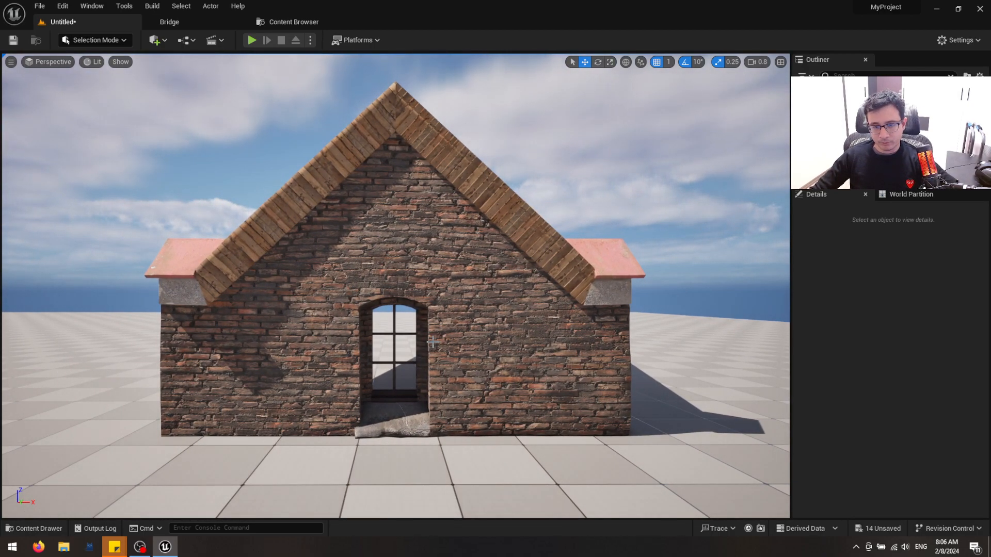
mouse_move(455, 344)
right_mouse_down()
mouse_move(467, 344)
mouse_move(467, 354)
right_mouse_up()
key("s")
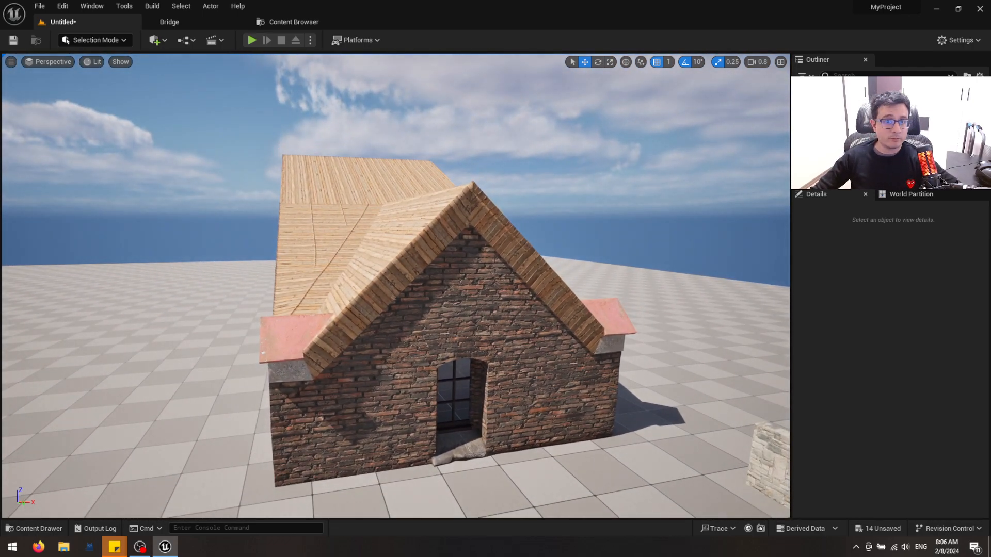
mouse_move(467, 355)
right_mouse_down()
mouse_move(478, 356)
mouse_move(440, 365)
mouse_move(441, 378)
mouse_move(463, 364)
mouse_move(454, 344)
right_mouse_up()
key("s")
key("w")
key("e")
key("s")
key("d")
scroll(447, 364, "down", 1)
key("w")
key("d")
key("s")
key("a")
key("s")
key("q")
key("a")
key("q")
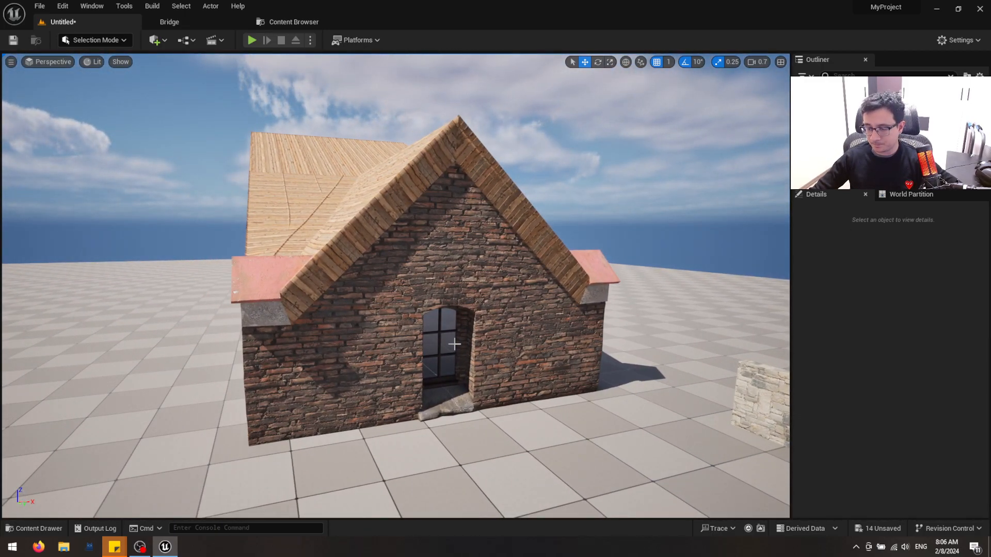